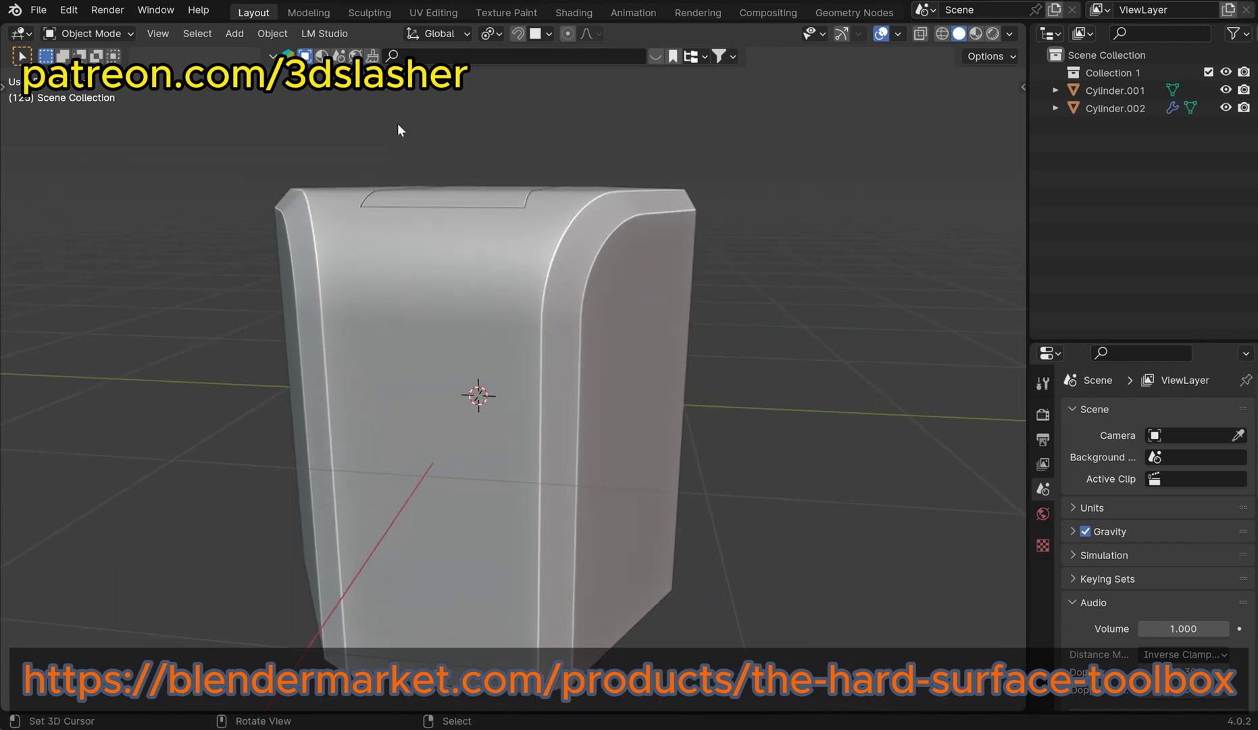
Review the Carver add-on's info and settings in the preferences, including the profile prefix tool_
{"action": "left_click", "coordinate": [75, 16]}
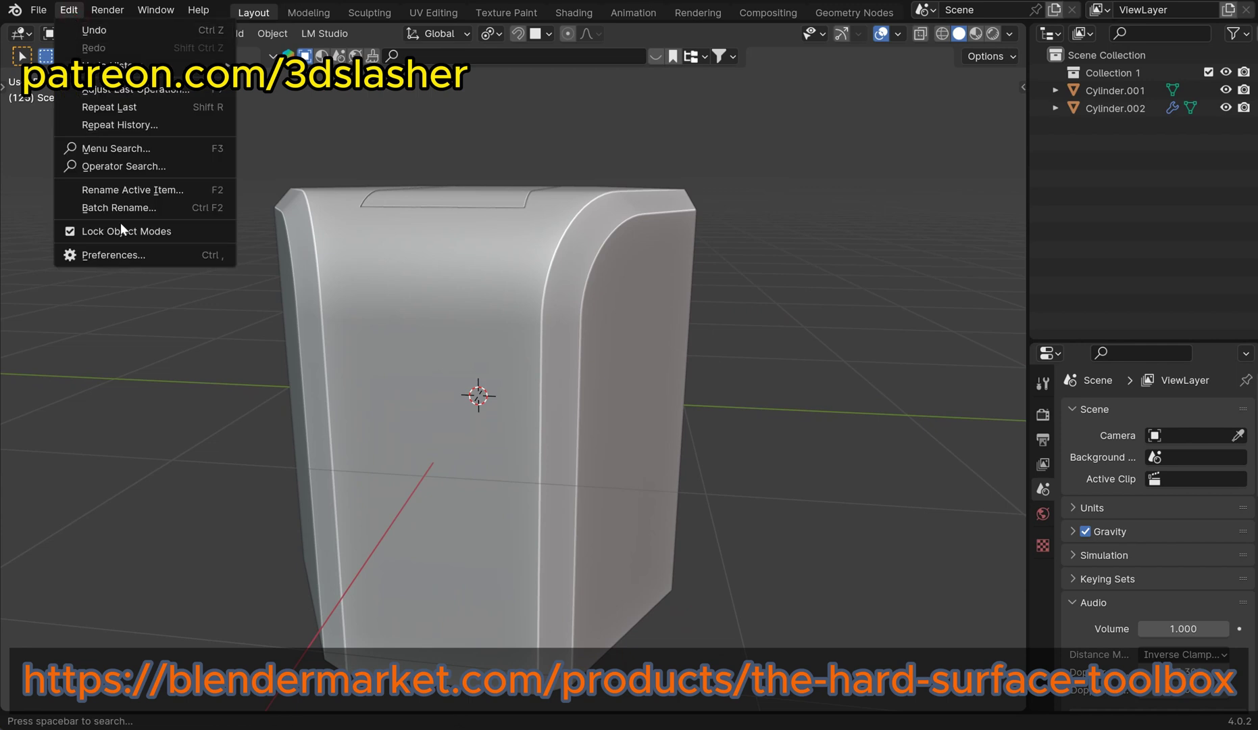
{"action": "left_click", "coordinate": [119, 256]}
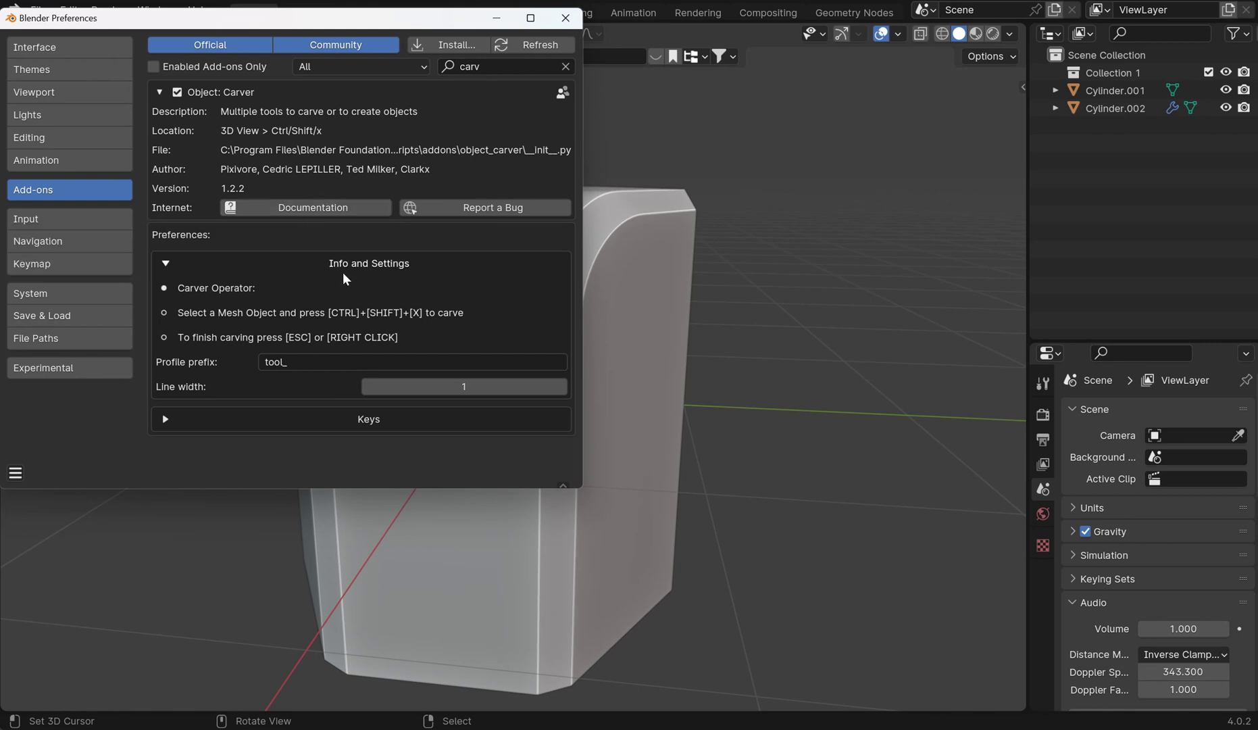
{"action": "left_click", "coordinate": [165, 264]}
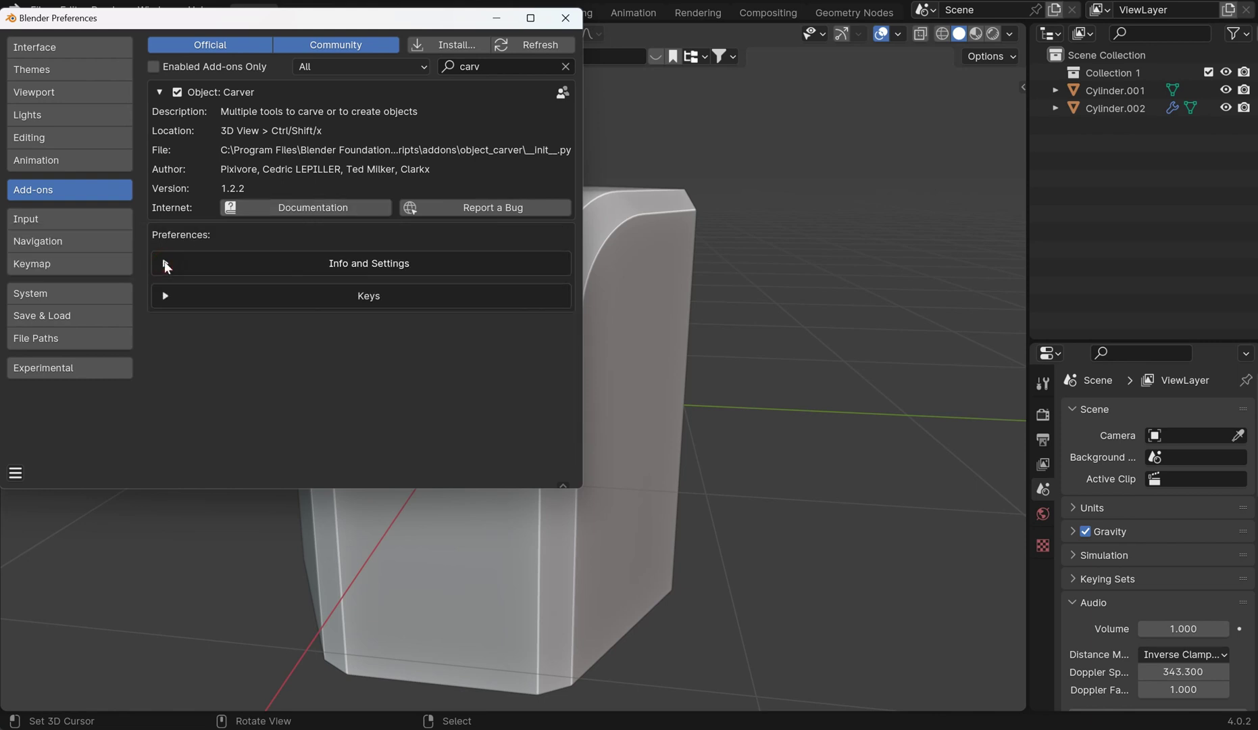
{"action": "left_click", "coordinate": [166, 264]}
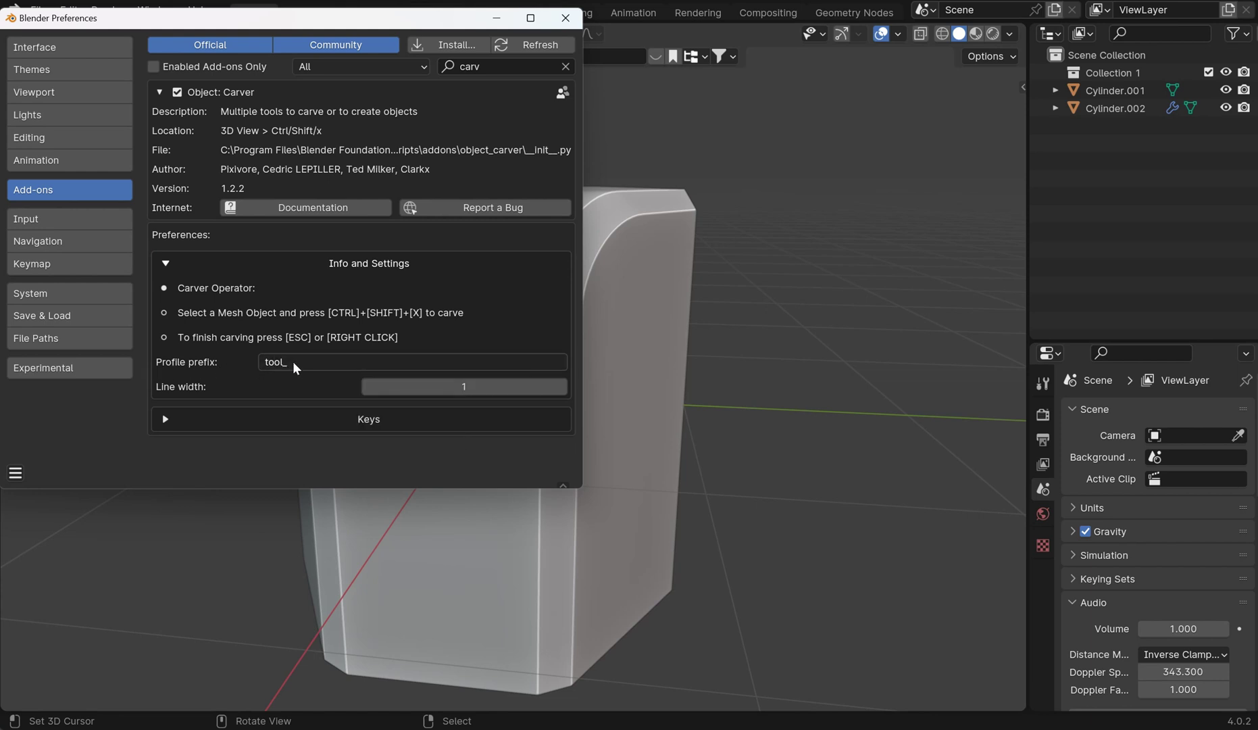
{"action": "left_click", "coordinate": [565, 18]}
Select and hide all objects in the scene
{"action": "scroll", "coordinate": [653, 243], "scroll_direction": "down", "scroll_amount": 2}
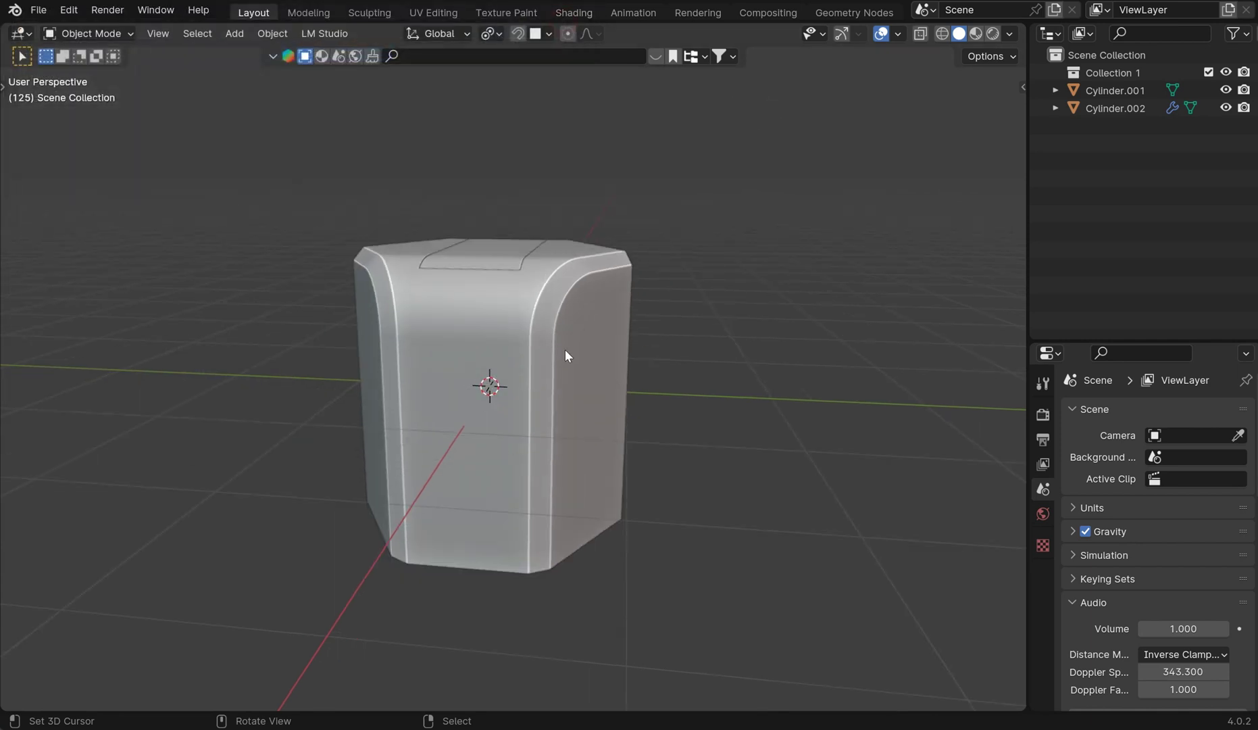
{"action": "key", "text": "a"}
{"action": "key", "text": "h"}
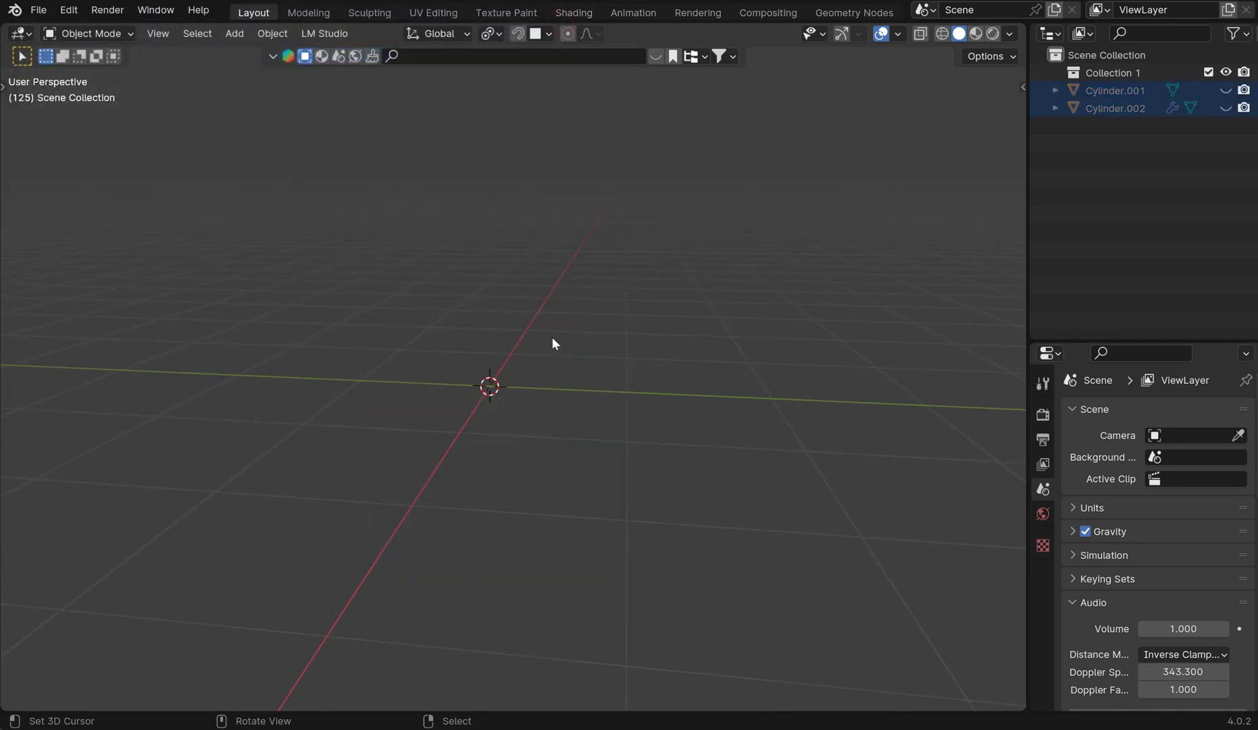
{"action": "middle_click_drag", "start_coordinate": [548, 339], "coordinate": [564, 314]}
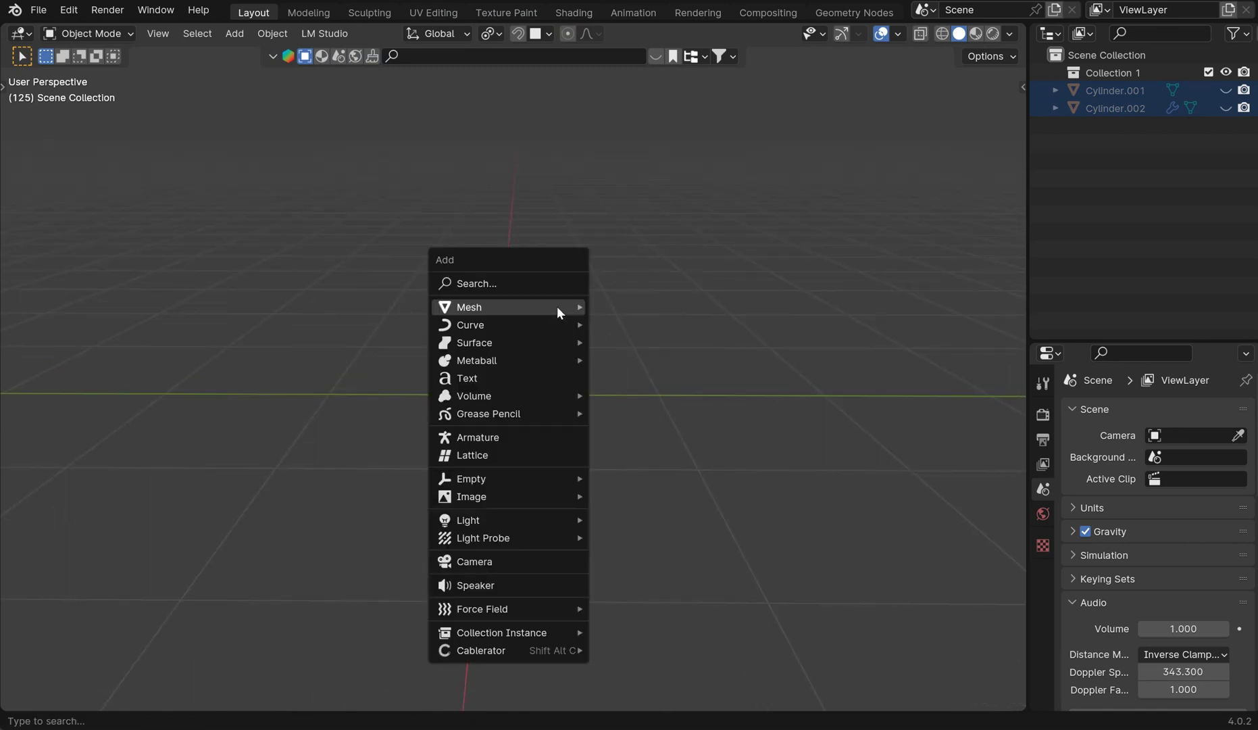
Add a cylinder mesh with 8 vertices, 1 m radius and 2 m depth at the origin
{"action": "key", "text": "shift+a"}
{"action": "left_click", "coordinate": [653, 419]}
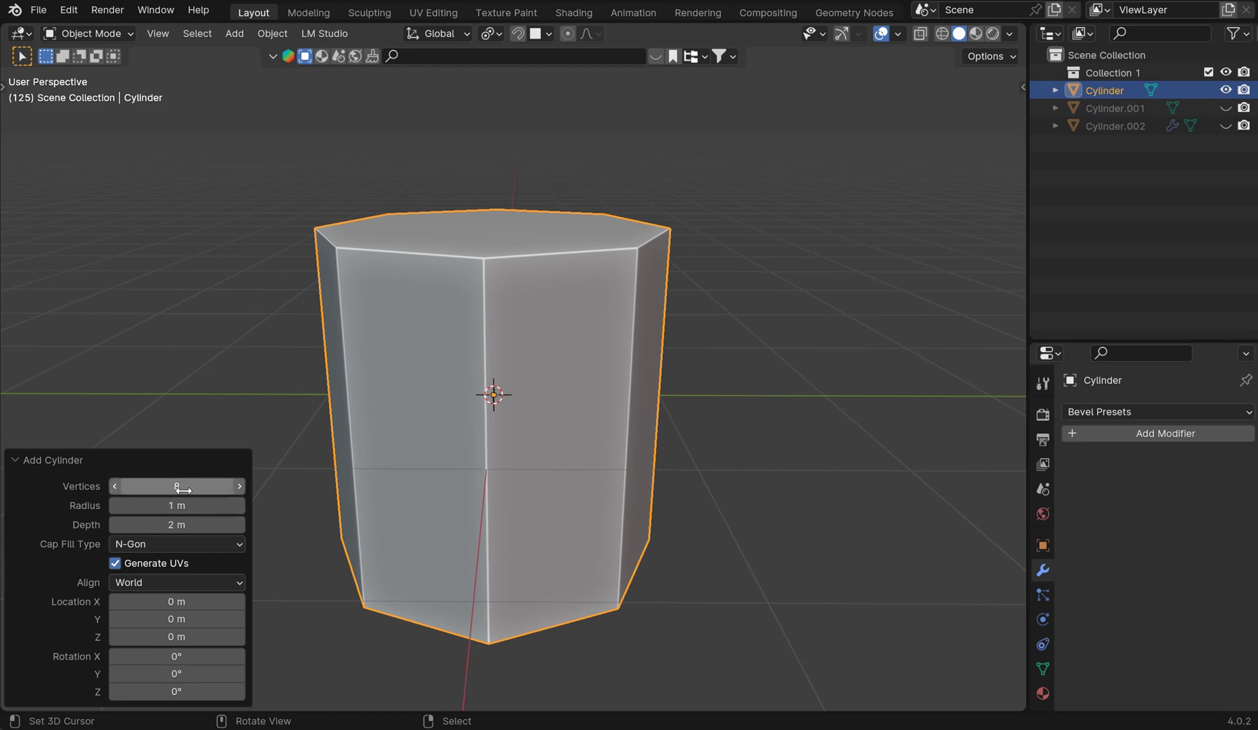
{"action": "mouse_move", "coordinate": [181, 486]}
{"action": "left_mouse_down"}
{"action": "mouse_move", "coordinate": [200, 487]}
{"action": "mouse_move", "coordinate": [181, 486]}
{"action": "left_mouse_up"}
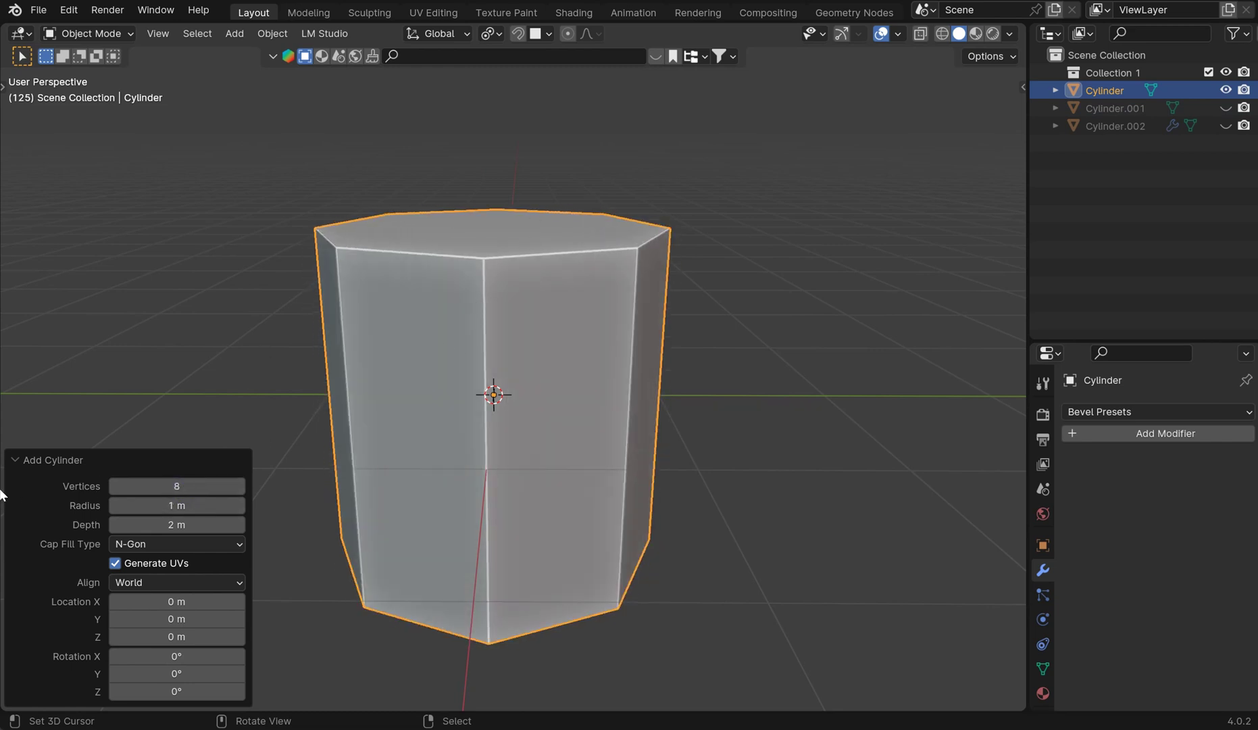
{"action": "left_click", "coordinate": [14, 459]}
{"action": "middle_click_drag", "start_coordinate": [486, 287], "coordinate": [608, 292]}
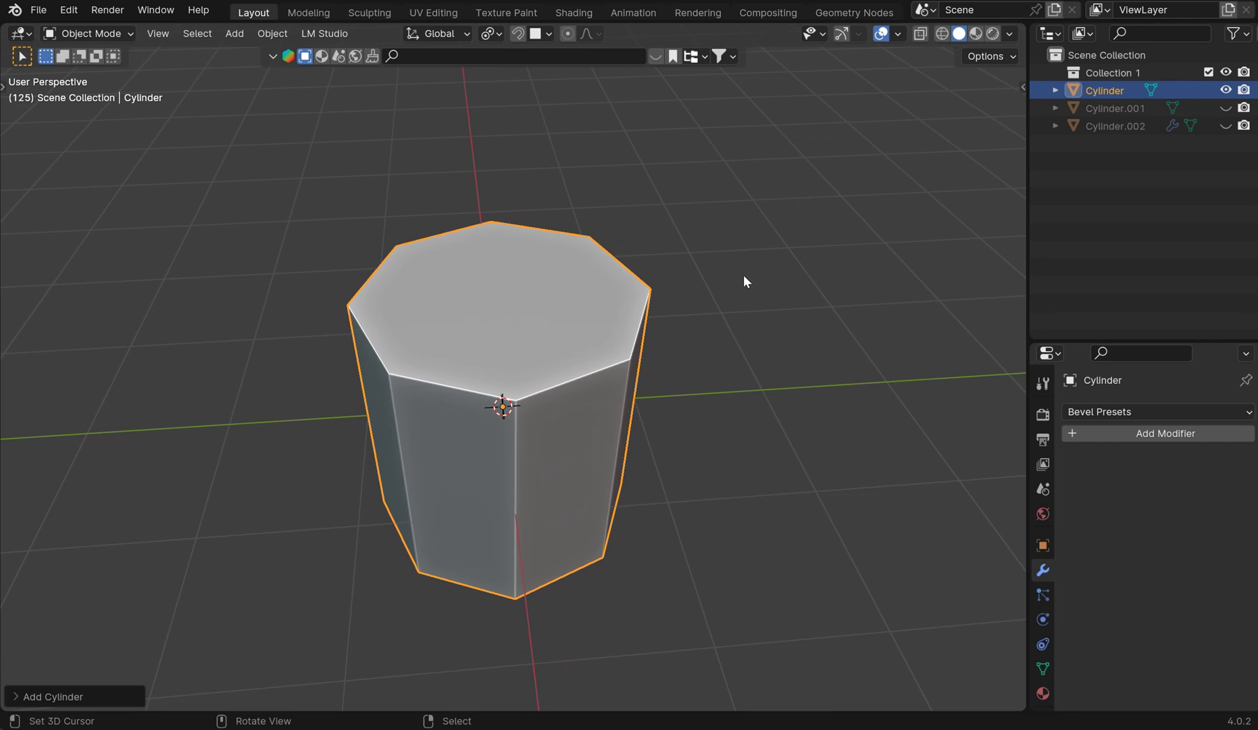
Rename the new cylinder as tool_Cylinder so that it carries the Carver profile prefix
{"action": "double_click", "coordinate": [1097, 92]}
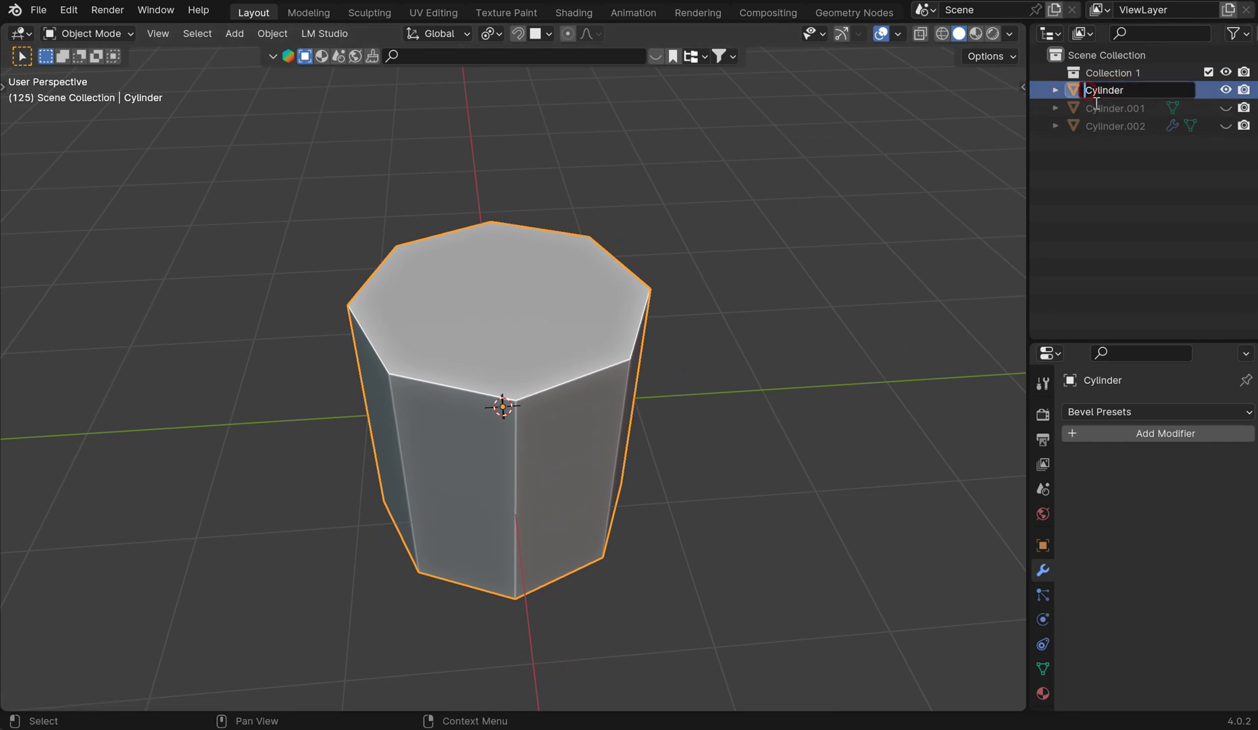
{"action": "type", "text": "tool_"}
{"action": "key", "text": "Return"}
{"action": "scroll", "coordinate": [702, 369], "scroll_direction": "down", "scroll_amount": 6}
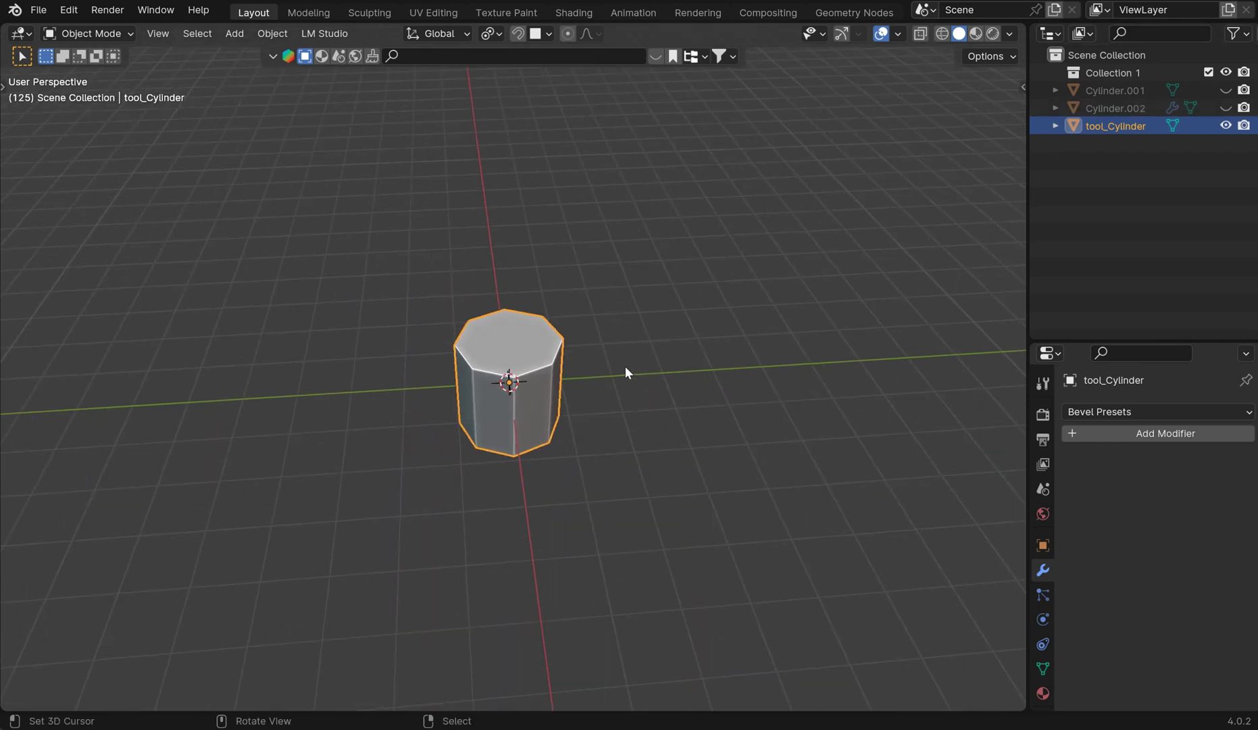
Hide tool_Cylinder, and reveal all hidden objects including the rounded body Cylinder.001
{"action": "key", "text": "h"}
{"action": "middle_click_drag", "start_coordinate": [636, 317], "coordinate": [600, 416]}
{"action": "key", "text": "alt+h"}
{"action": "scroll", "coordinate": [636, 330], "scroll_direction": "up", "scroll_amount": 5}
{"action": "left_click", "coordinate": [608, 416]}
{"action": "left_click", "coordinate": [665, 372]}
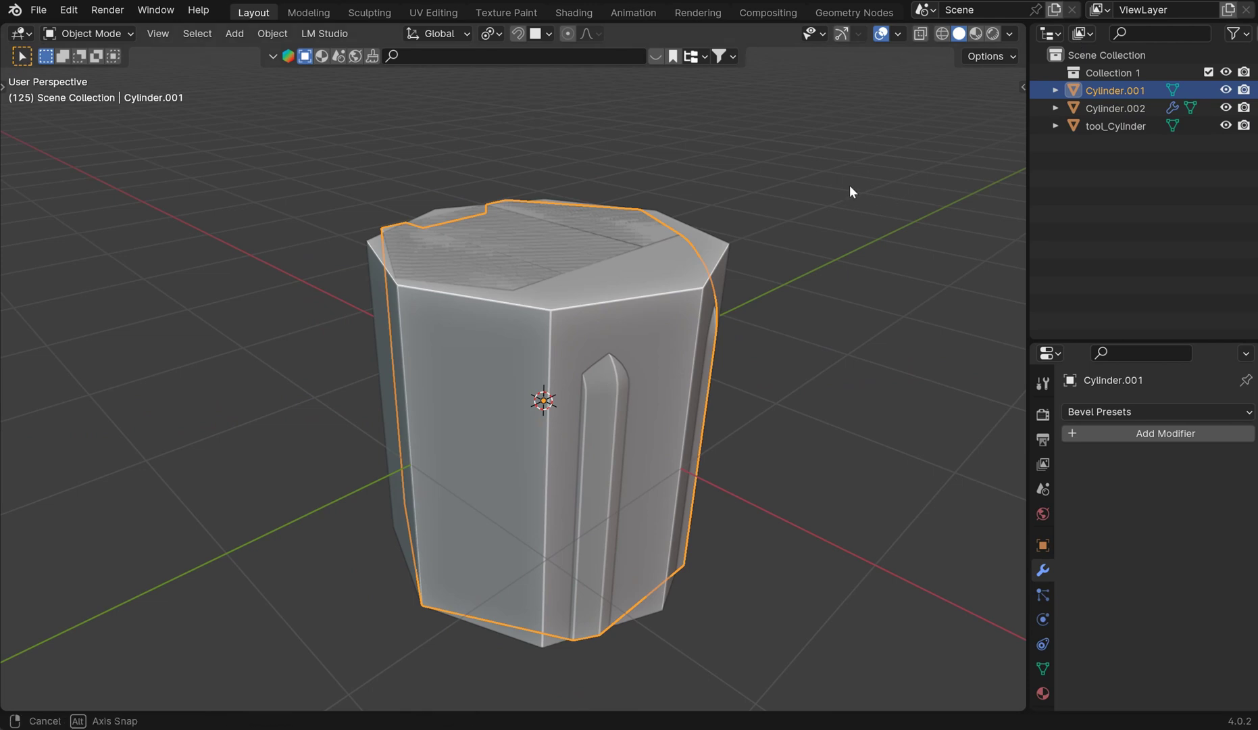
Scale tool_Cylinder down to a small size inside the body and apply its scale
{"action": "middle_click_drag", "start_coordinate": [850, 184], "coordinate": [793, 155]}
{"action": "right_click", "coordinate": [696, 253]}
{"action": "key", "text": "s"}
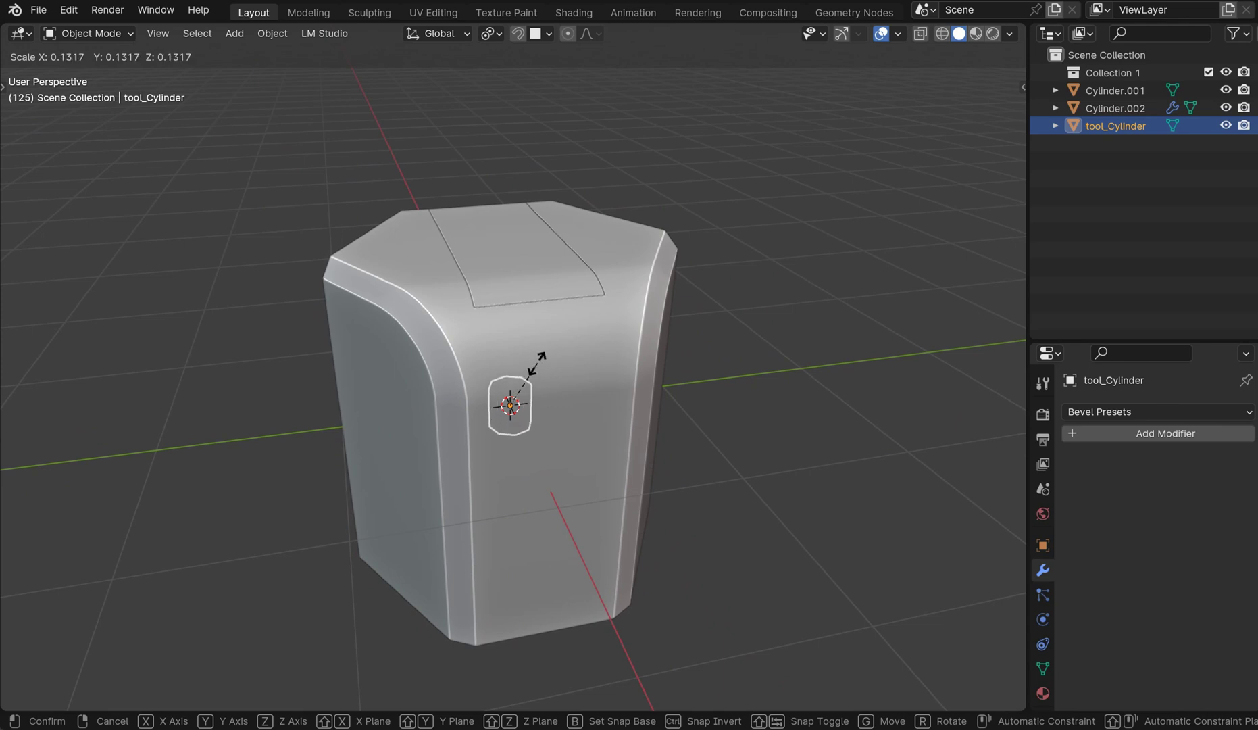
{"action": "left_click", "coordinate": [529, 372]}
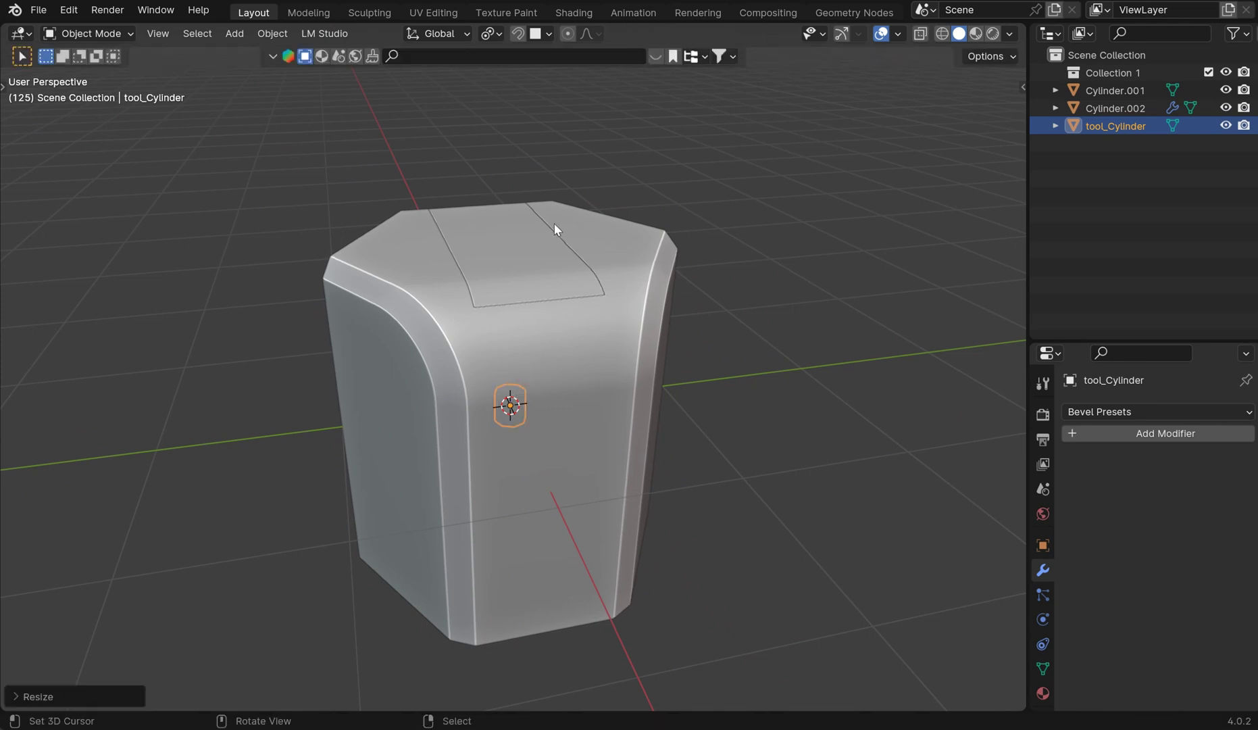
{"action": "key", "text": "ctrl+a"}
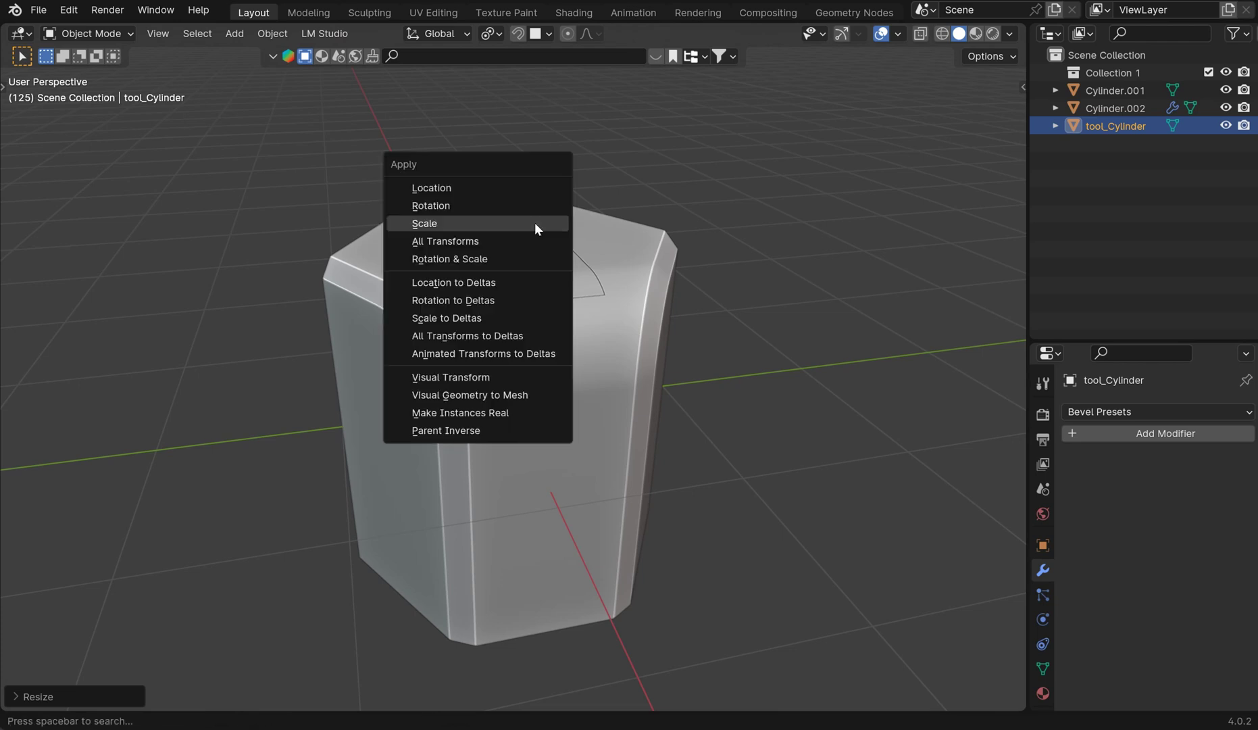
{"action": "left_click", "coordinate": [534, 223]}
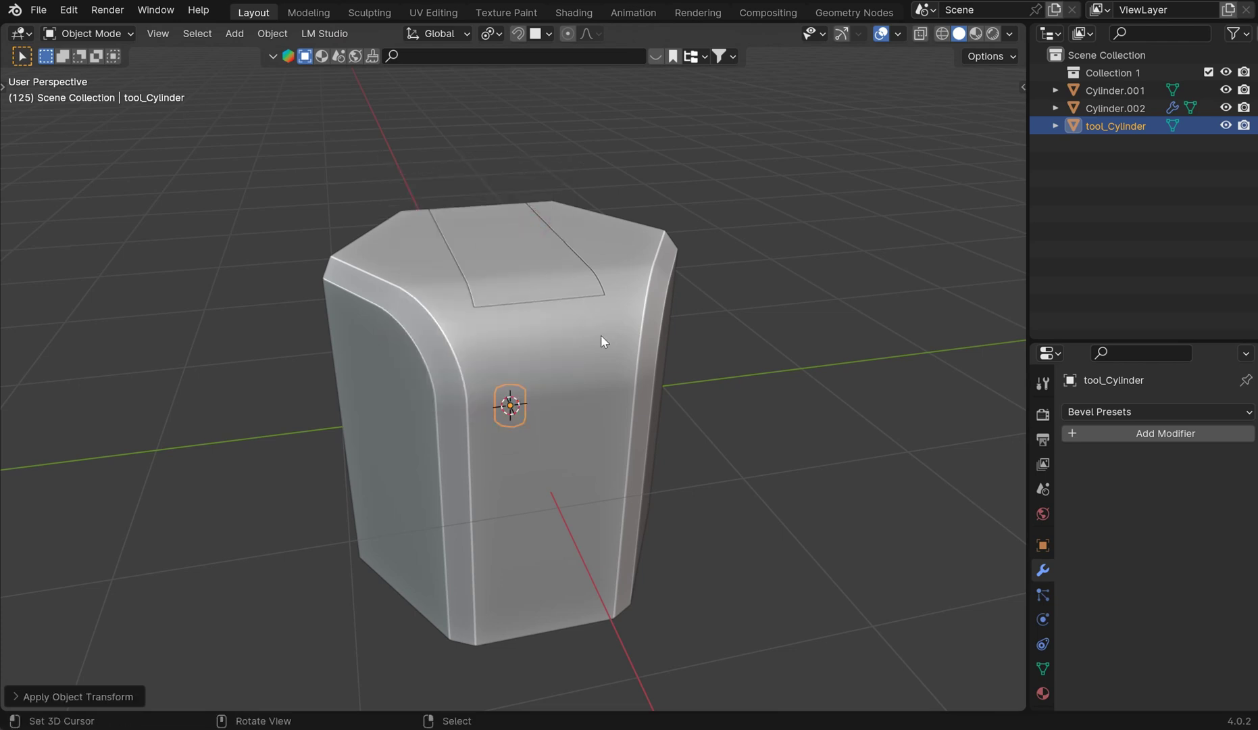
Start Carver on the rounded body Cylinder.001, switch to the profile brush in Difference mode and shrink the brush
{"action": "middle_click_drag", "start_coordinate": [601, 335], "coordinate": [549, 342]}
{"action": "left_click", "coordinate": [479, 370]}
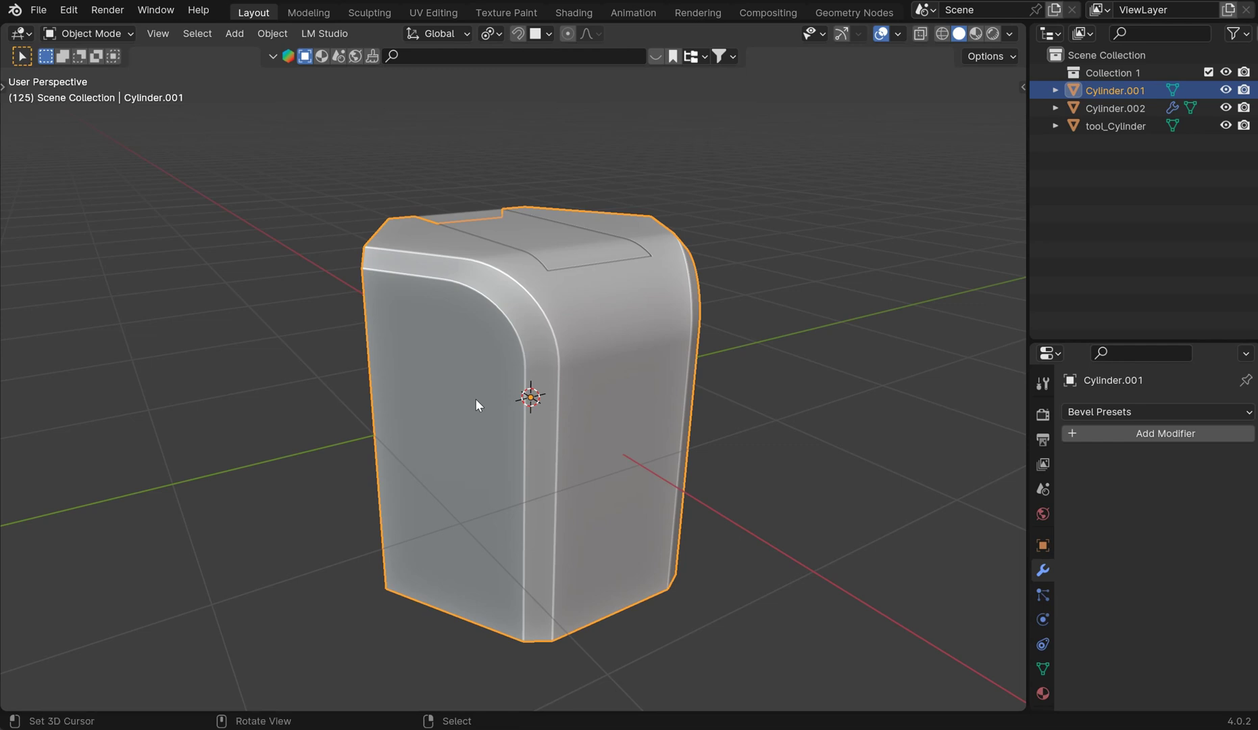
{"action": "key", "text": "ctrl+shift+x"}
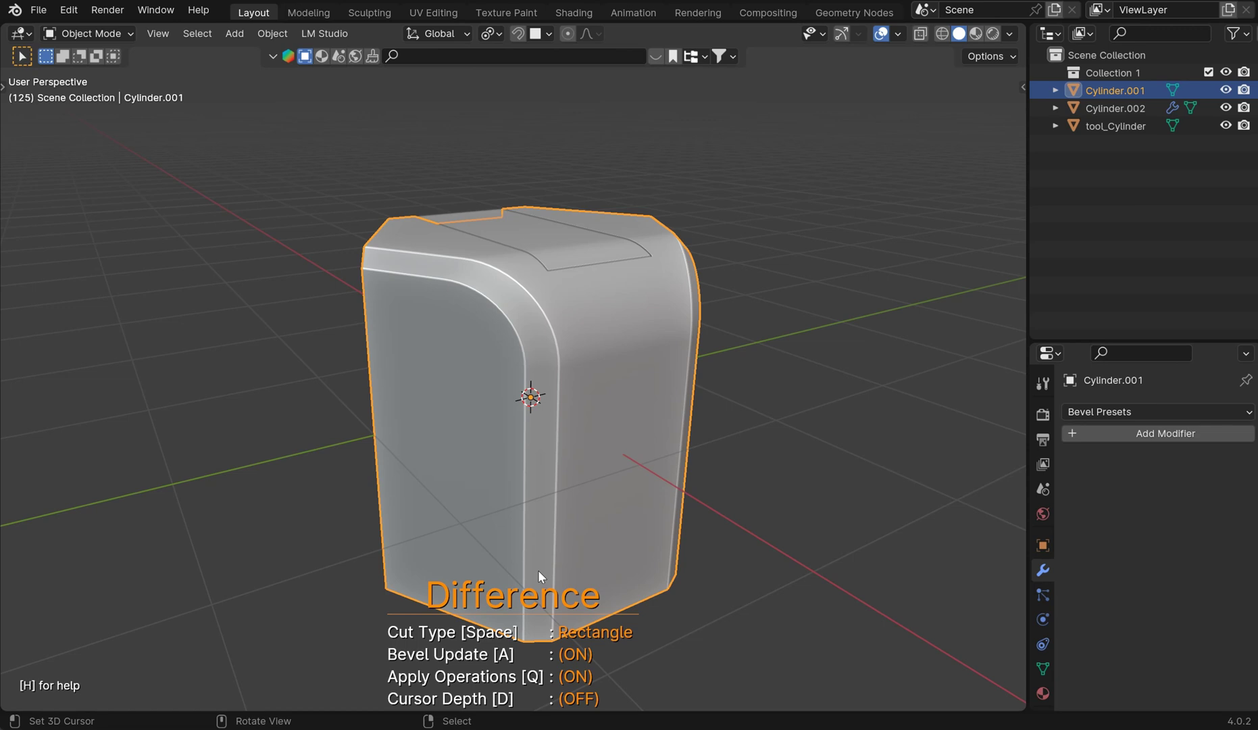
{"action": "key", "text": "b"}
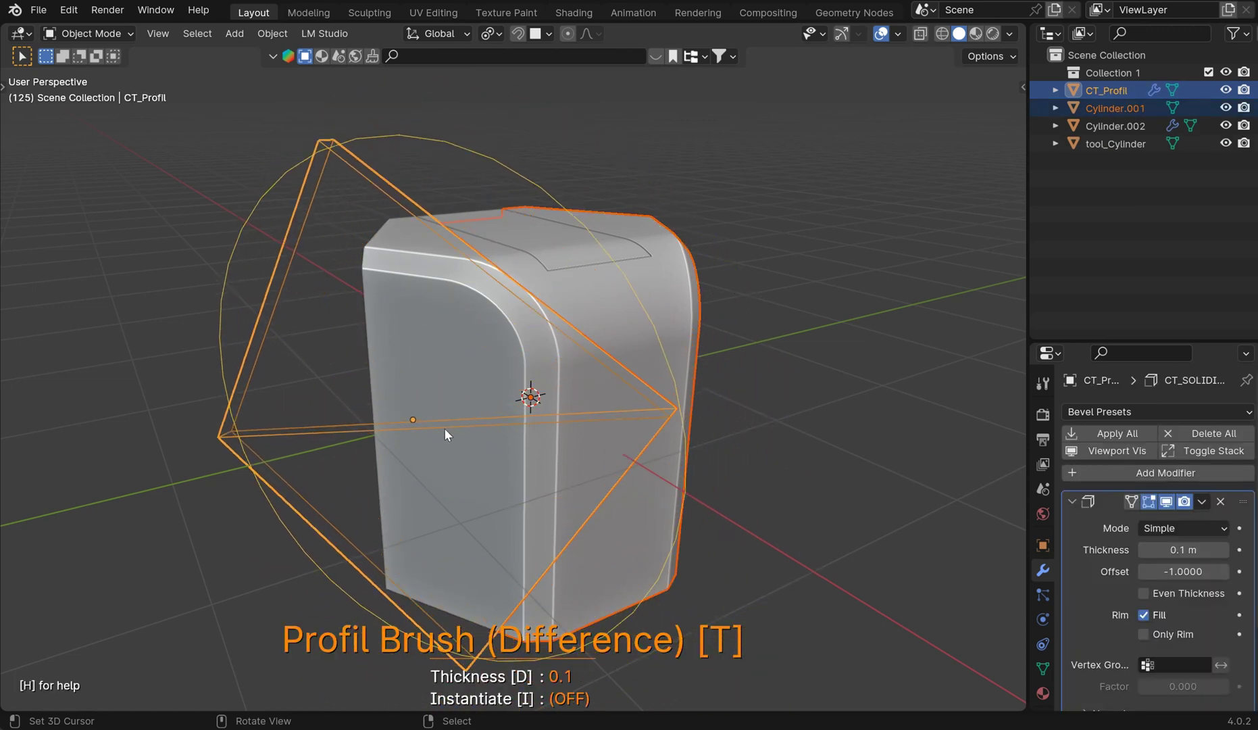
{"action": "key", "text": "s"}
{"action": "scroll", "coordinate": [420, 406], "scroll_direction": "up", "scroll_amount": 4, "text": "ctrl"}
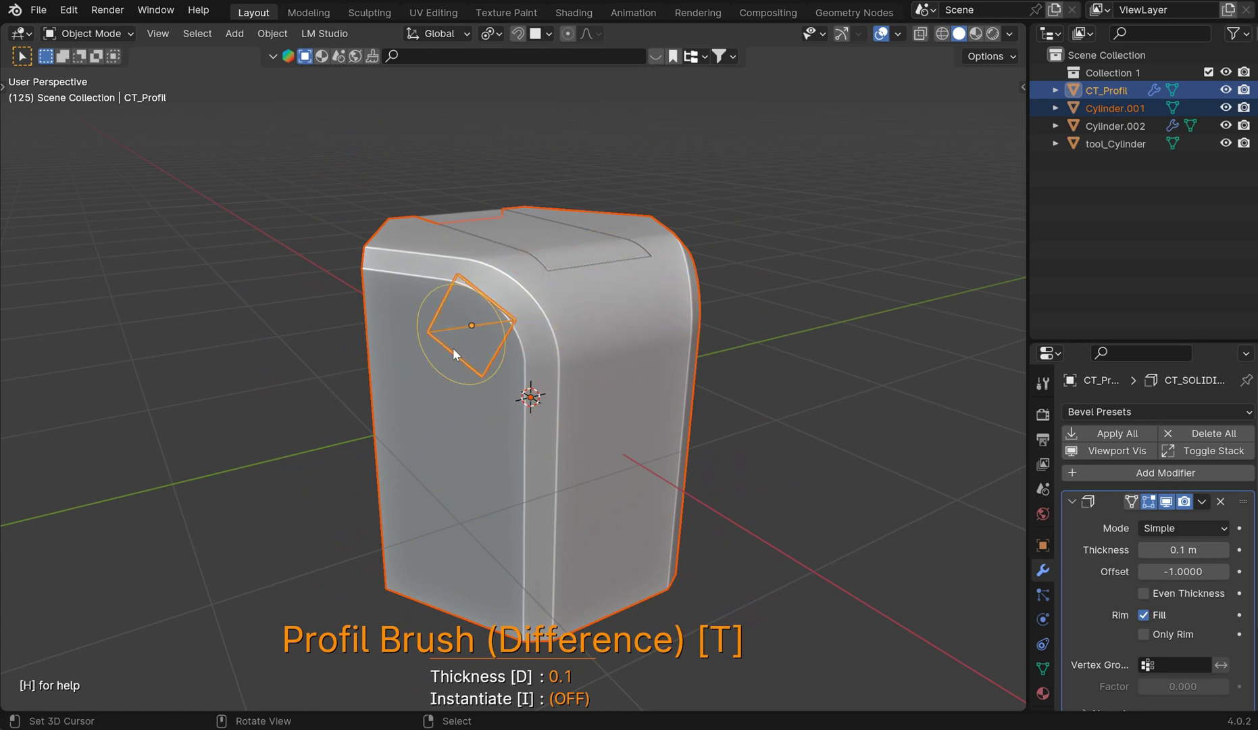
Show the Carver shortcut help and rotate the brush profile on the body's flat side face
{"action": "mouse_move", "coordinate": [457, 355]}
{"action": "middle_mouse_down"}
{"action": "mouse_move", "coordinate": [608, 384]}
{"action": "mouse_move", "coordinate": [530, 313]}
{"action": "middle_mouse_up"}
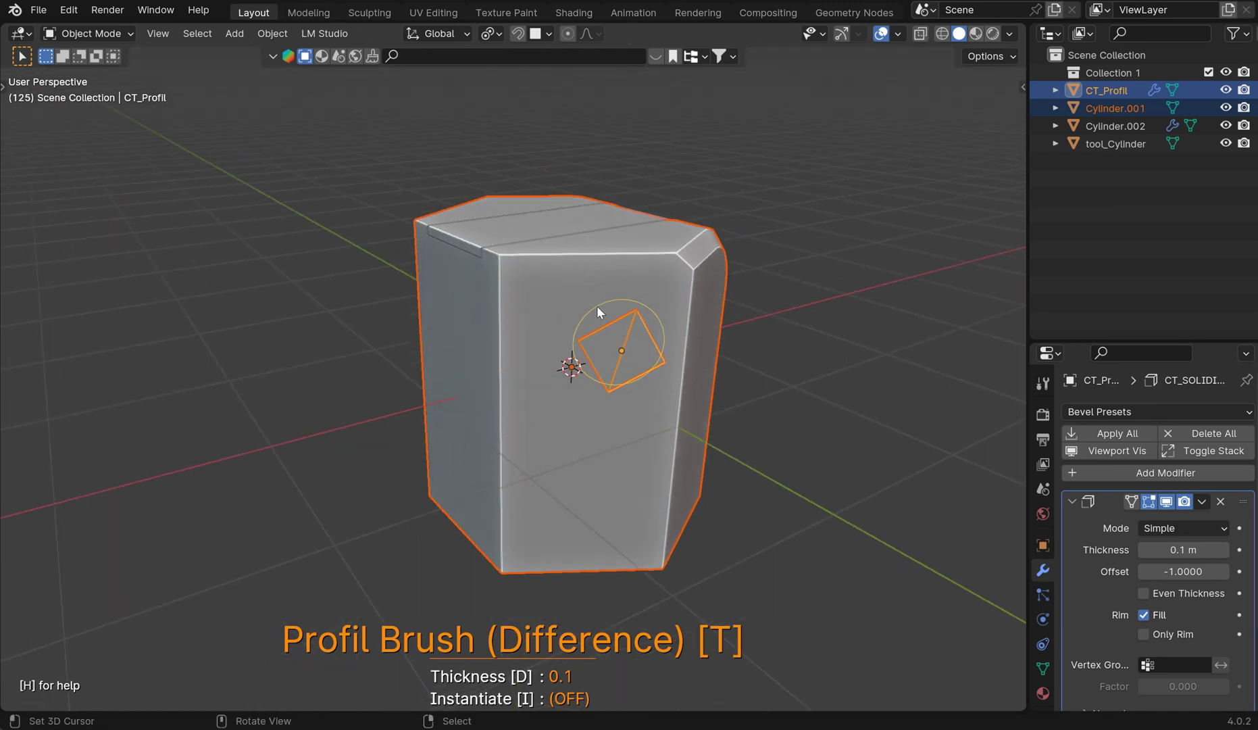
{"action": "middle_click_drag", "start_coordinate": [649, 320], "coordinate": [556, 314]}
{"action": "key", "text": "h"}
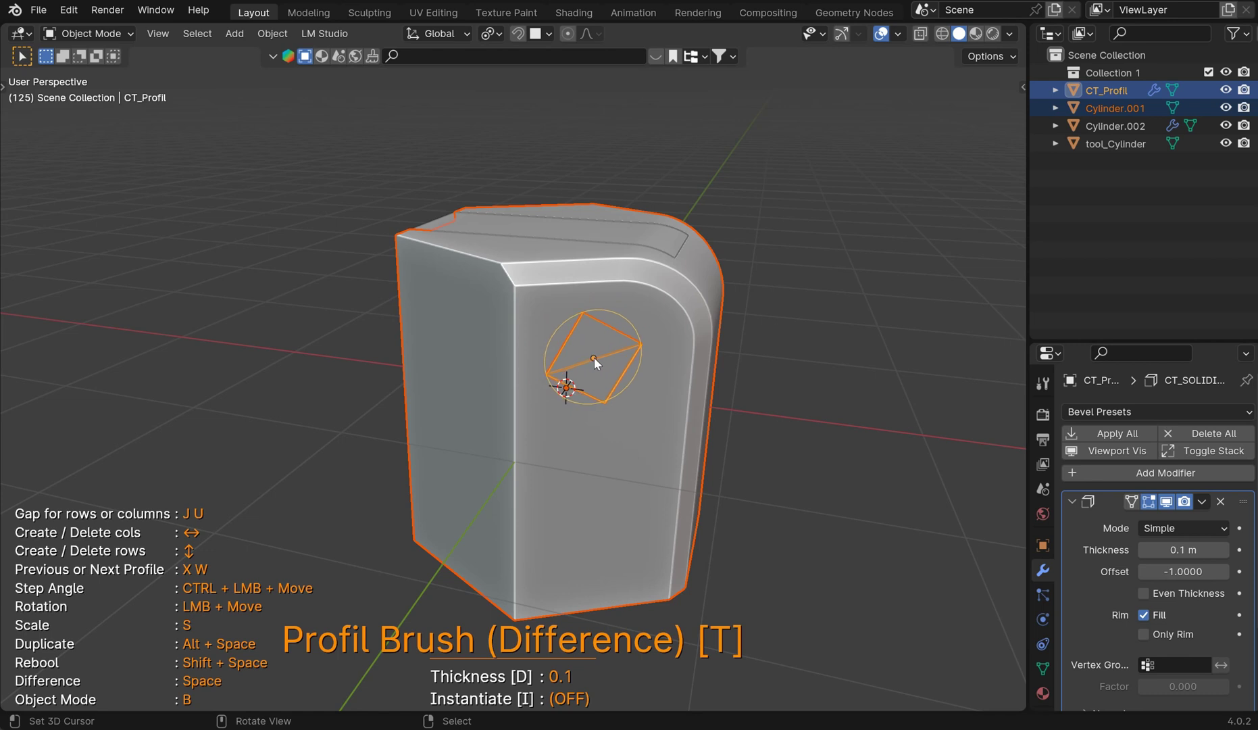
{"action": "left_click_drag", "start_coordinate": [591, 343], "coordinate": [571, 365], "text": "ctrl"}
{"action": "left_click_drag", "start_coordinate": [636, 324], "coordinate": [629, 313]}
Cycle the brush profile to the custom octagonal tool_Cylinder shape and adjust its scale over the side face
{"action": "key", "text": "x"}
{"action": "key", "text": "x"}
{"action": "key", "text": "x"}
{"action": "key", "text": "s"}
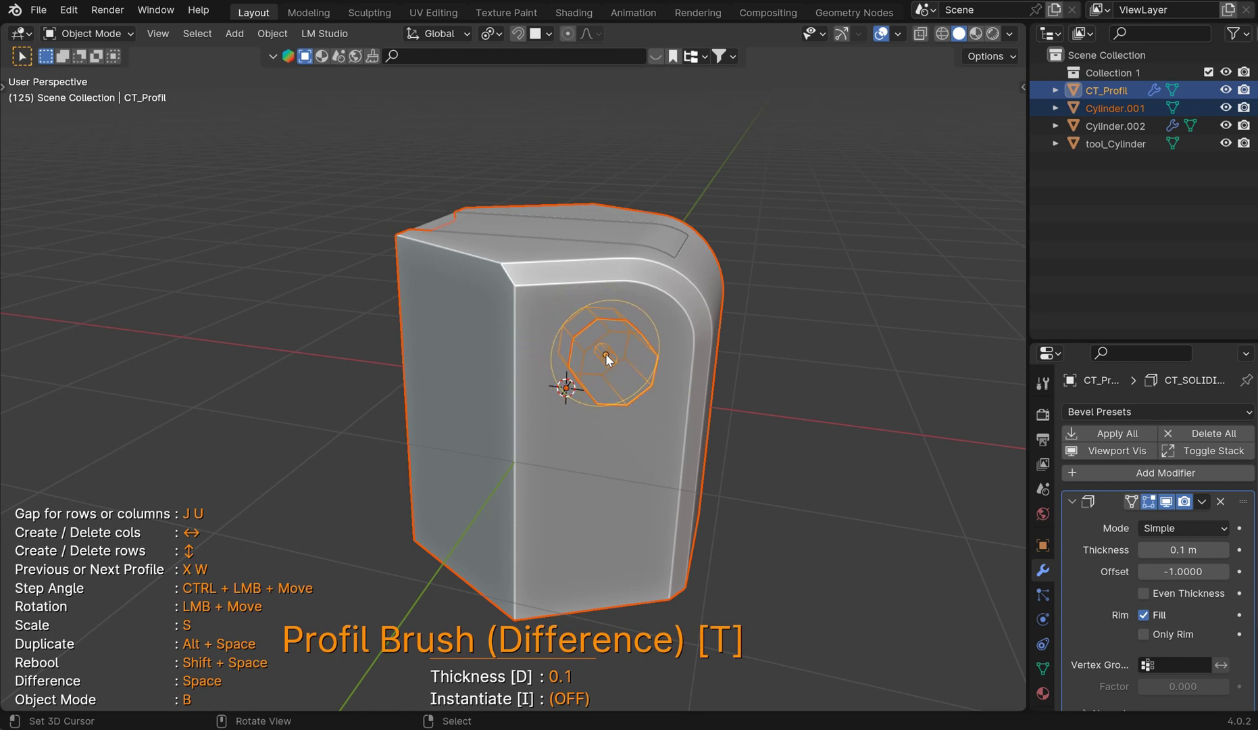
Adjust the brush thickness and cut an octagonal hole into the upper part of the side face
{"action": "key", "text": "d"}
{"action": "key", "text": "shift"}
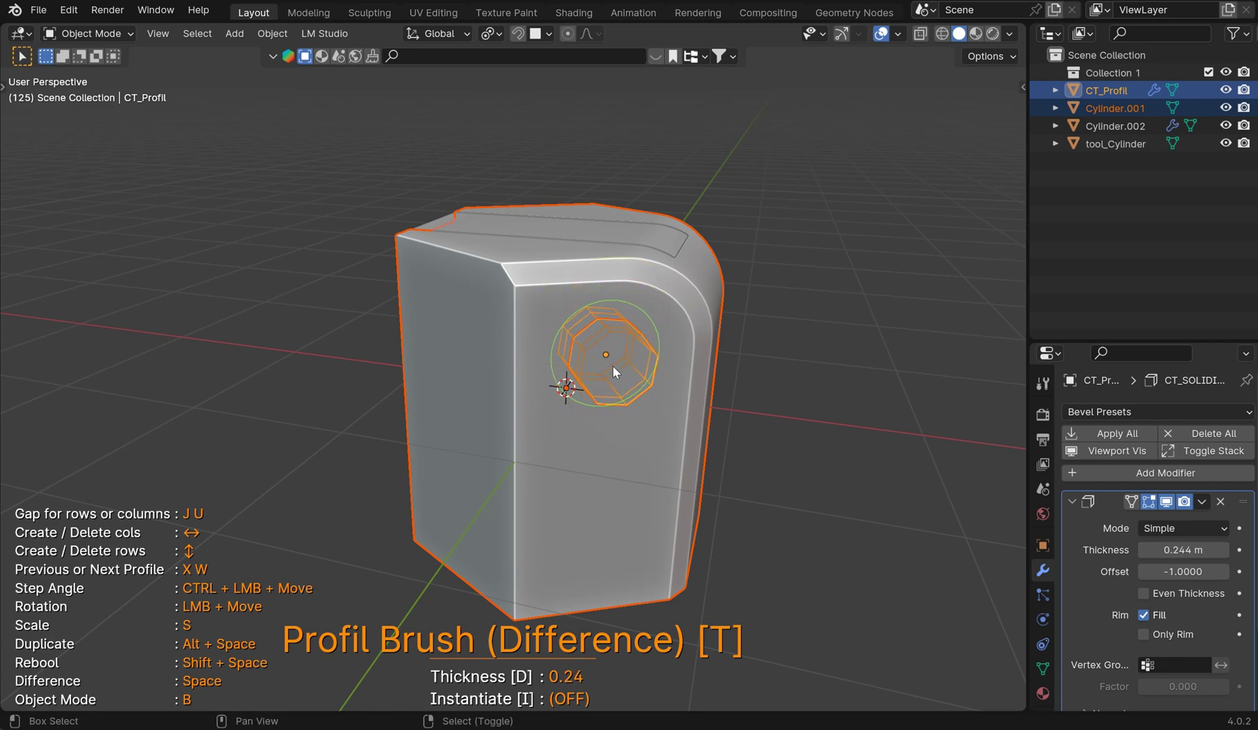
{"action": "left_click", "coordinate": [603, 362]}
{"action": "left_click", "coordinate": [602, 356]}
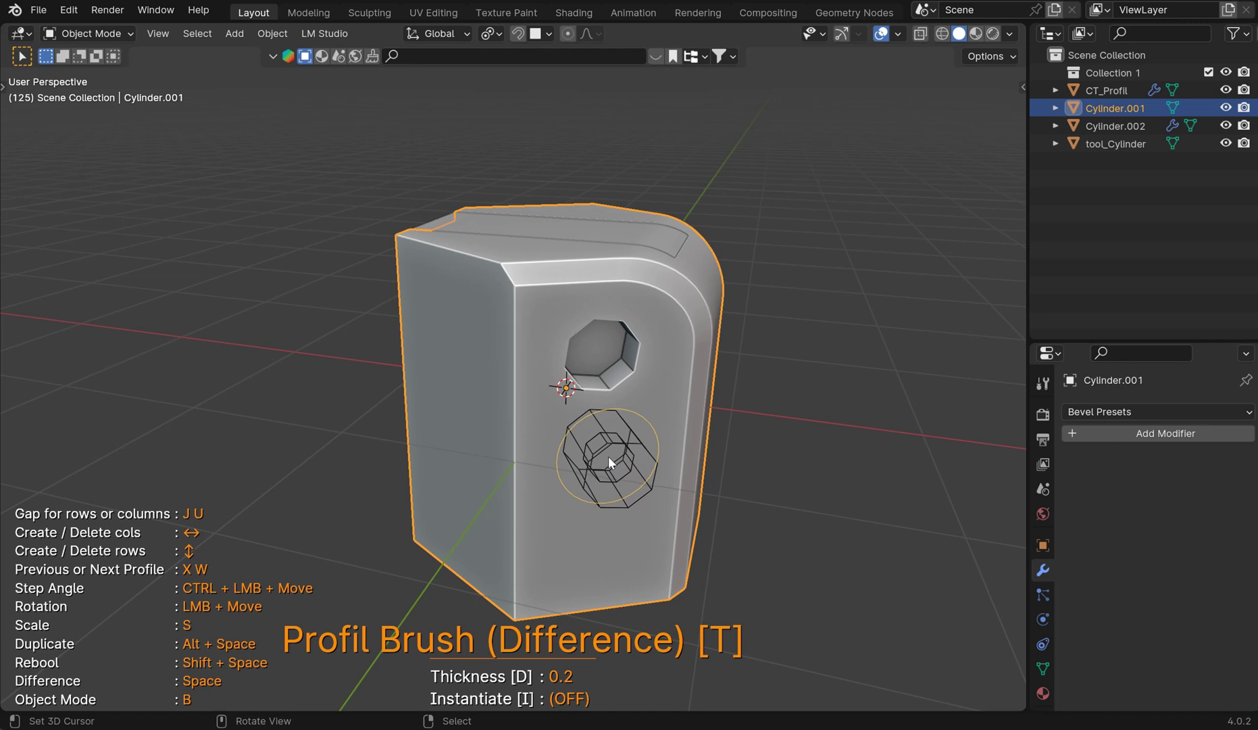
Set the brush thickness to about 0.14 and cut a second octagonal hole below the first
{"action": "key", "text": "d"}
{"action": "key", "text": "d"}
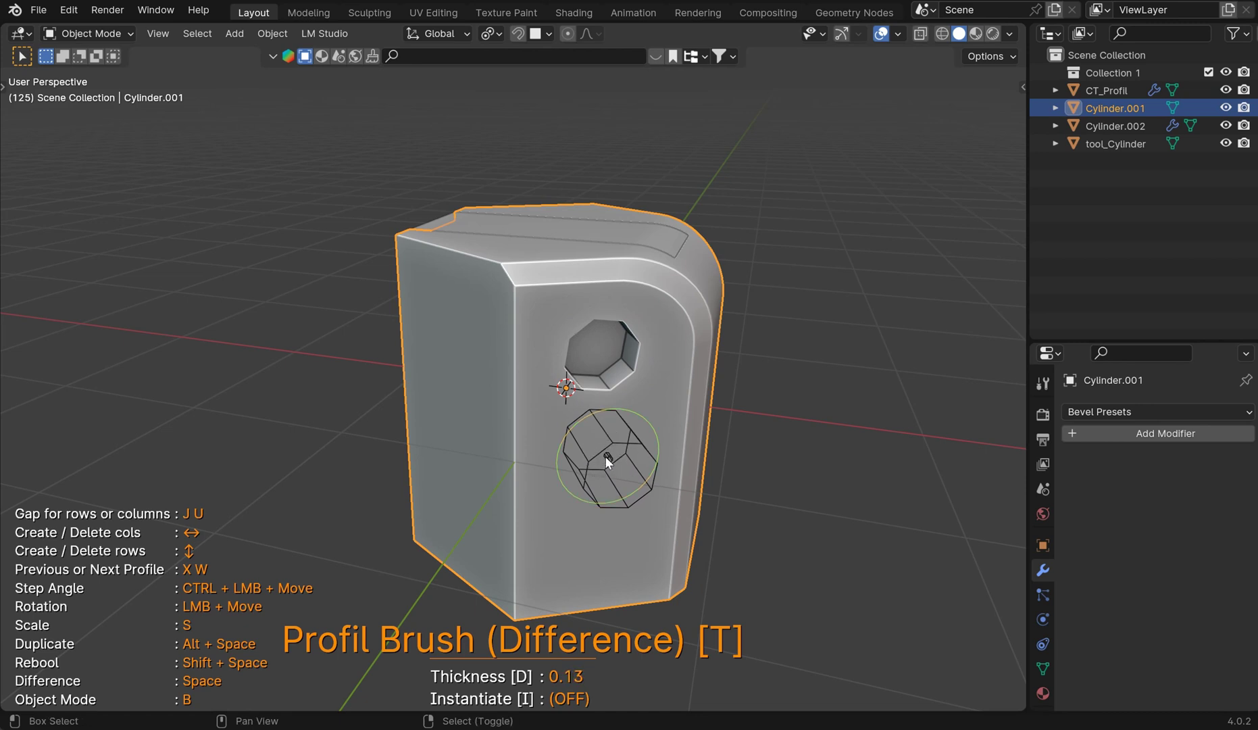
{"action": "key", "text": "d"}
{"action": "left_click", "coordinate": [607, 457]}
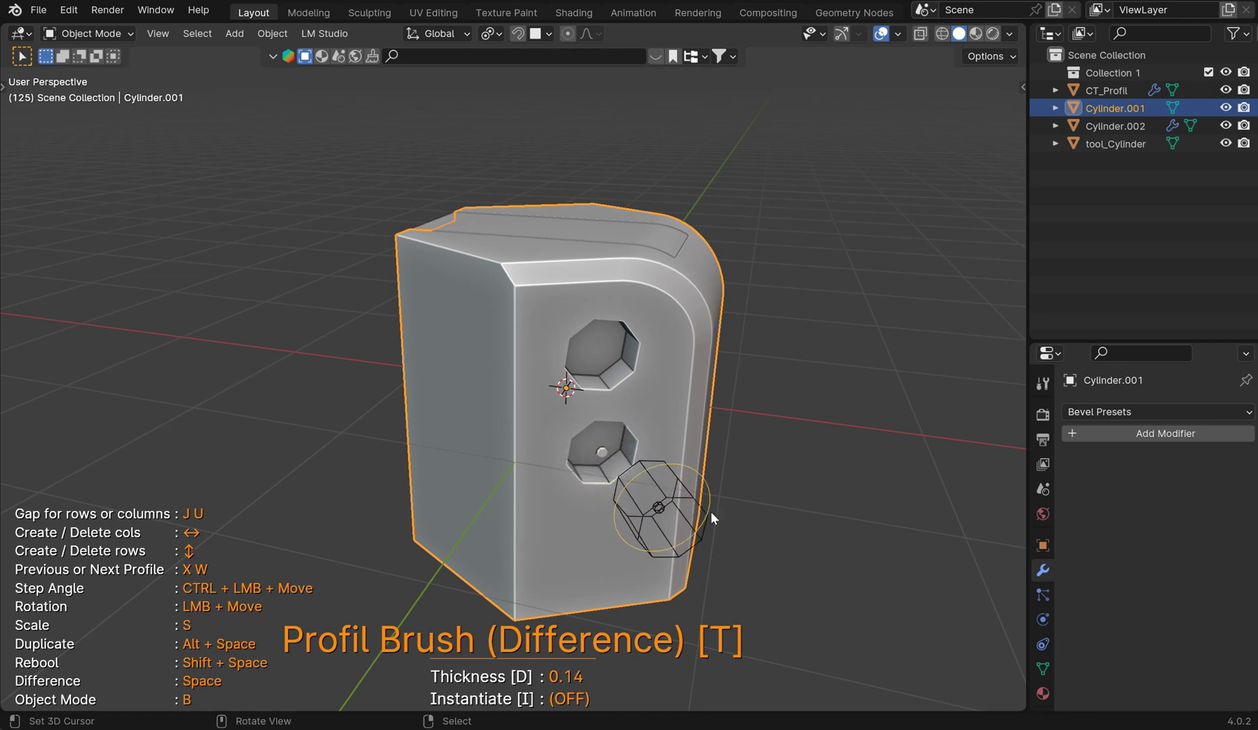
{"action": "middle_click_drag", "start_coordinate": [727, 464], "coordinate": [715, 431]}
{"action": "scroll", "coordinate": [710, 433], "scroll_direction": "up", "scroll_amount": 4}
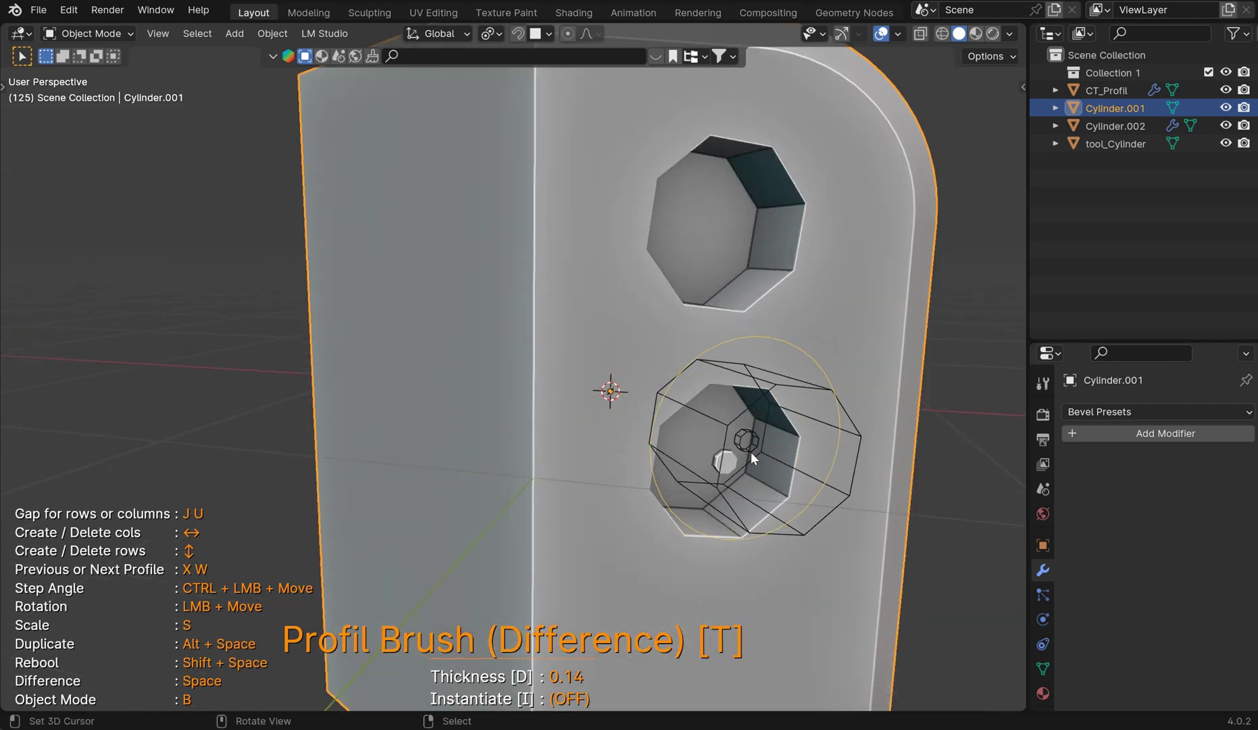
{"action": "scroll", "coordinate": [747, 449], "scroll_direction": "down", "scroll_amount": 4}
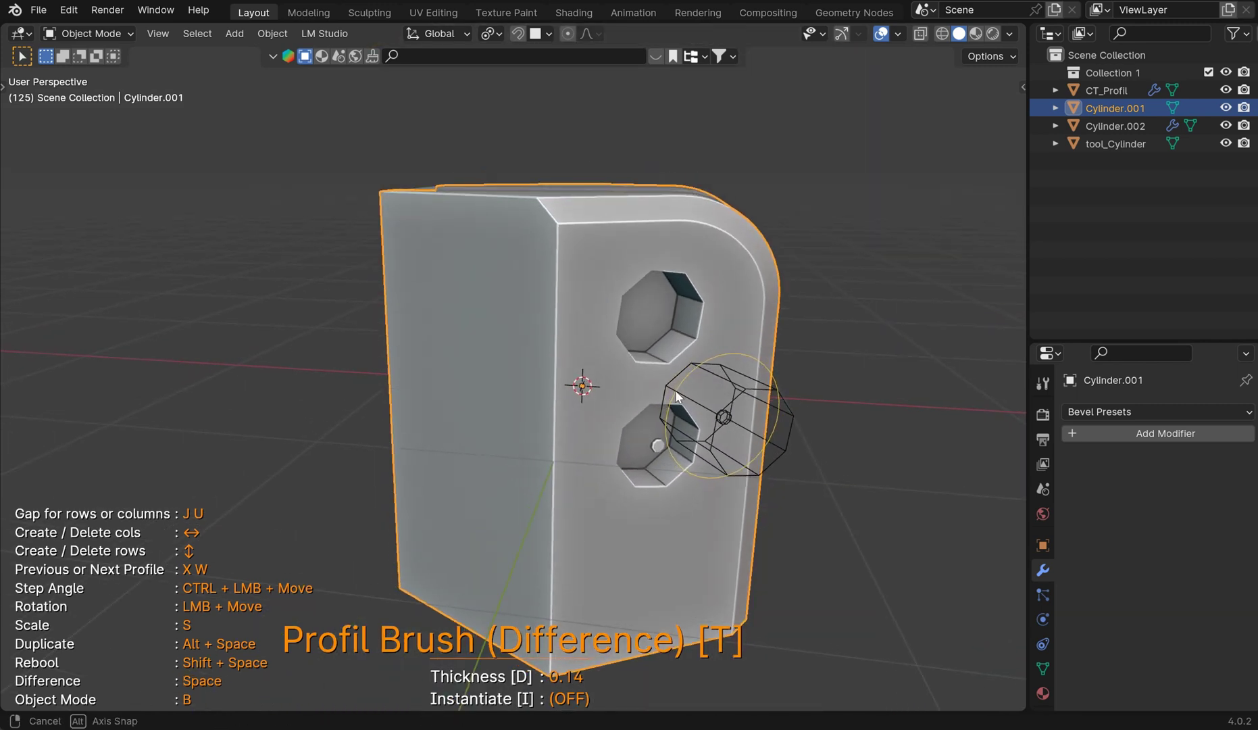
Set the brush thickness to 0.27 and shrink the brush over the adjacent side face
{"action": "key", "text": "d"}
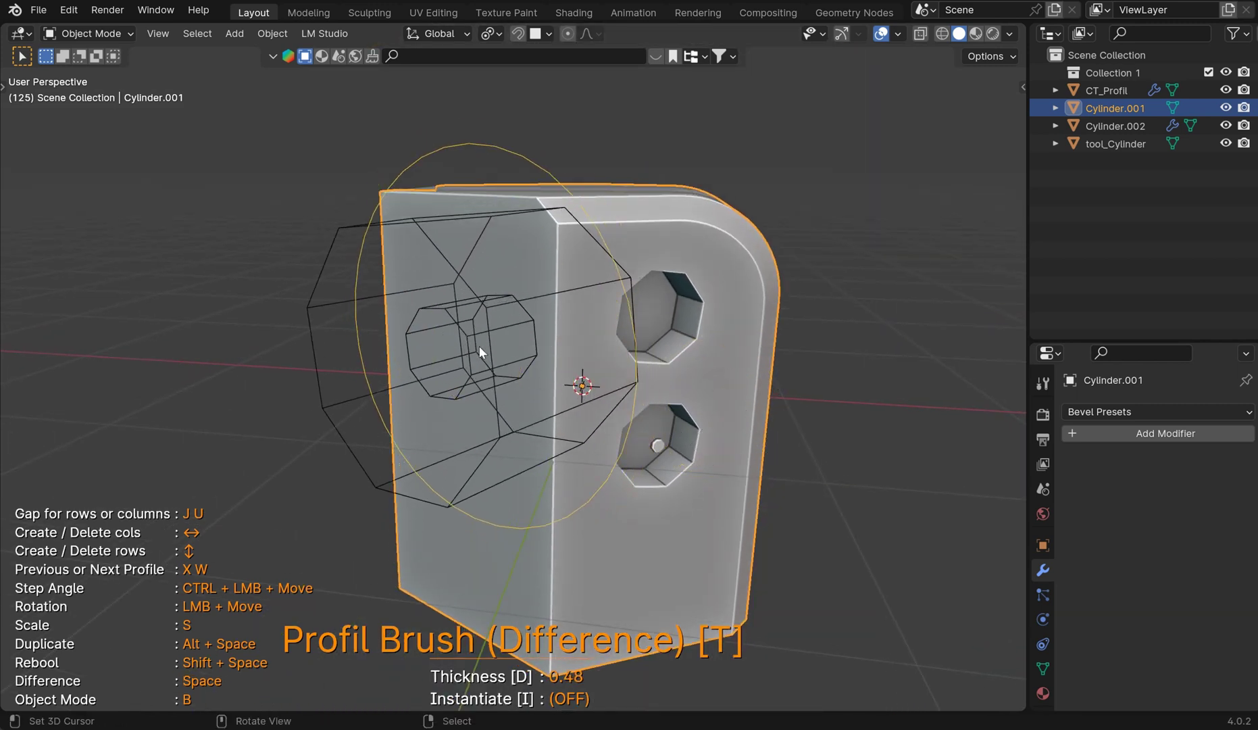
{"action": "key", "text": "shift+d"}
{"action": "key", "text": "d"}
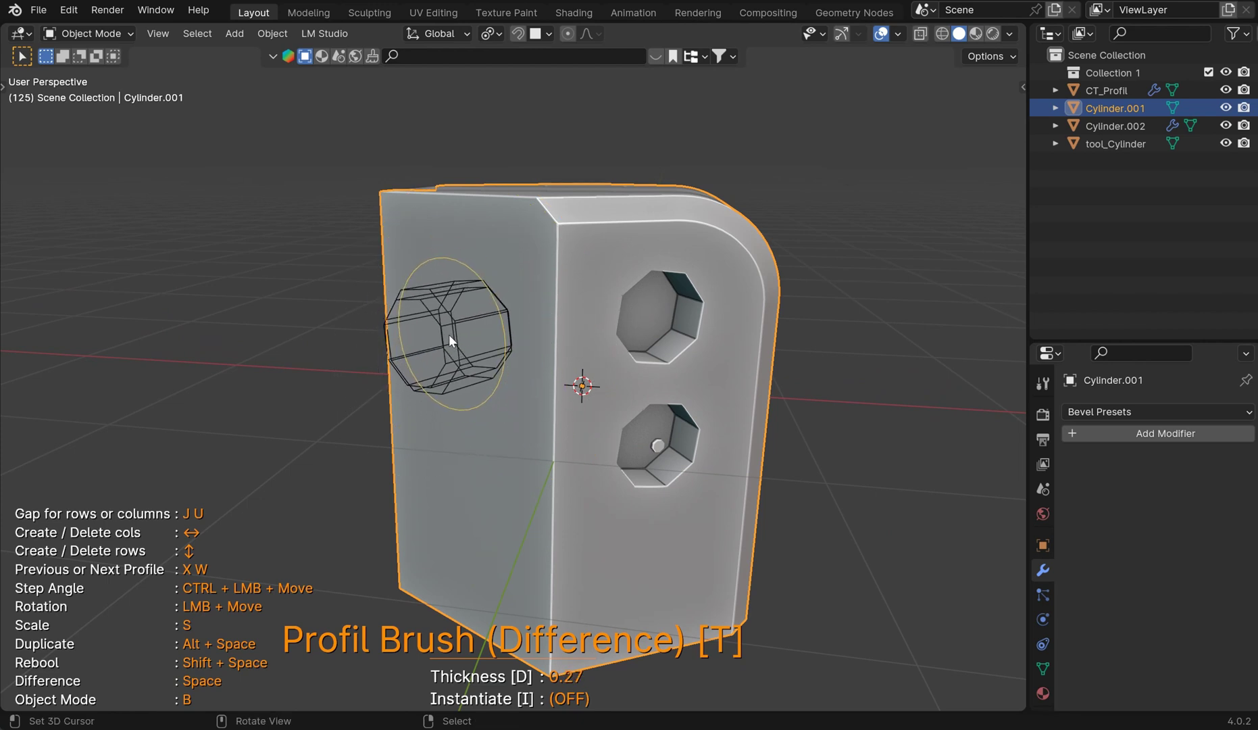
{"action": "key", "text": "s"}
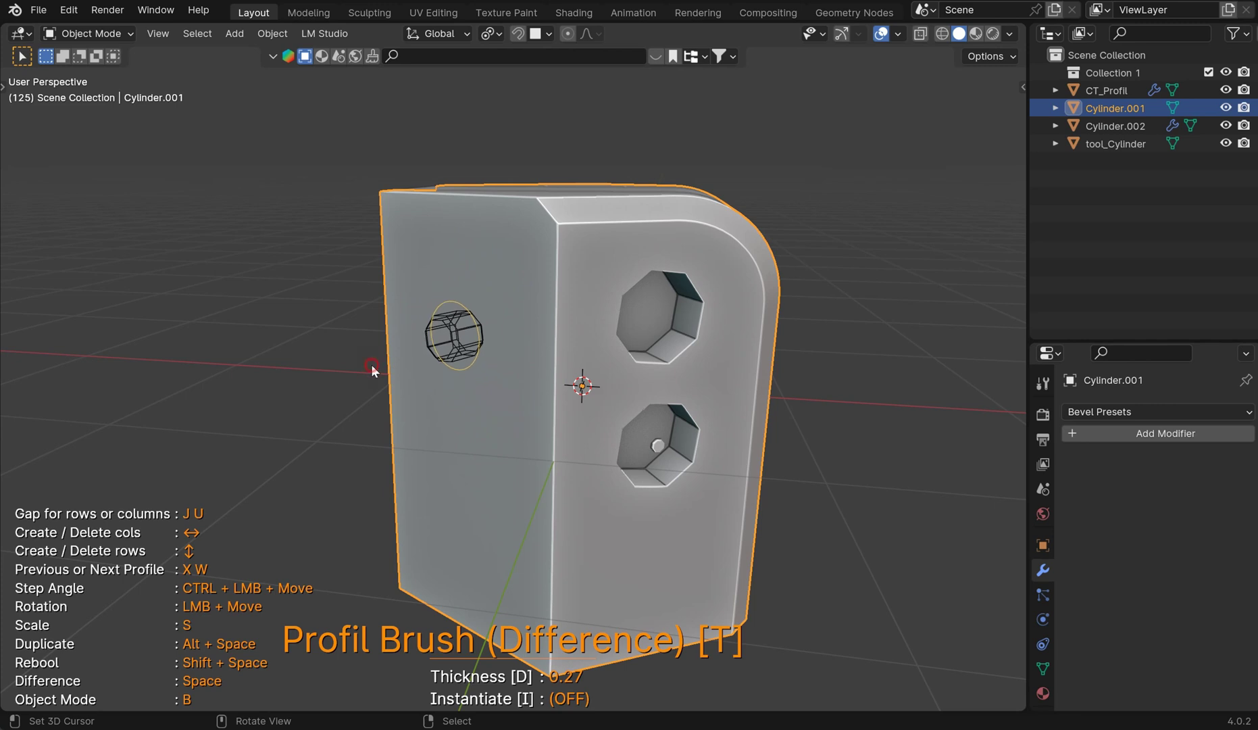
Cut three small octagonal holes into the upper part of the adjacent side face
{"action": "left_click", "coordinate": [485, 324]}
{"action": "mouse_move", "coordinate": [551, 372]}
{"action": "middle_mouse_down"}
{"action": "mouse_move", "coordinate": [625, 383]}
{"action": "mouse_move", "coordinate": [601, 292]}
{"action": "middle_mouse_up"}
{"action": "left_click", "coordinate": [528, 306]}
{"action": "left_click", "coordinate": [534, 369]}
View the opposite rounded face straight on and stack the octagon brush into a single column of three rows
{"action": "middle_click_drag", "start_coordinate": [638, 368], "coordinate": [428, 353]}
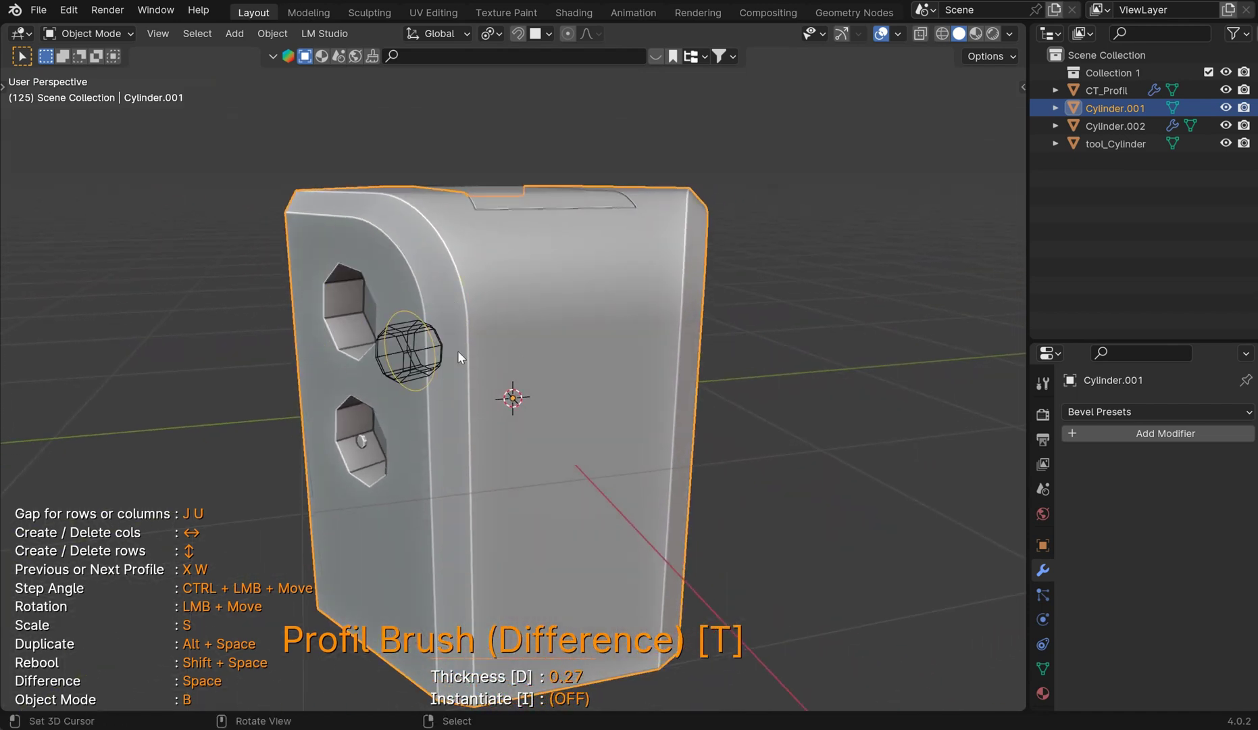
{"action": "middle_click_drag", "start_coordinate": [553, 357], "coordinate": [518, 354]}
{"action": "key", "text": "KP_3"}
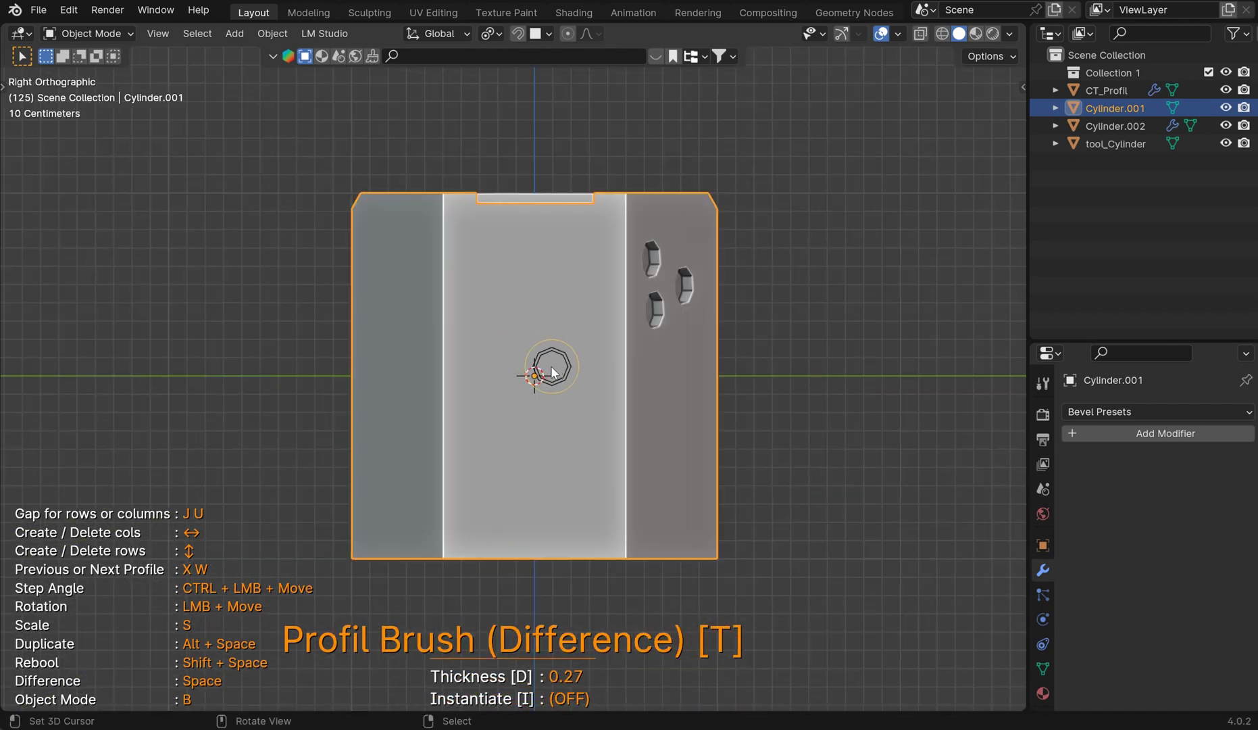
{"action": "scroll", "coordinate": [543, 348], "scroll_direction": "up", "scroll_amount": 2}
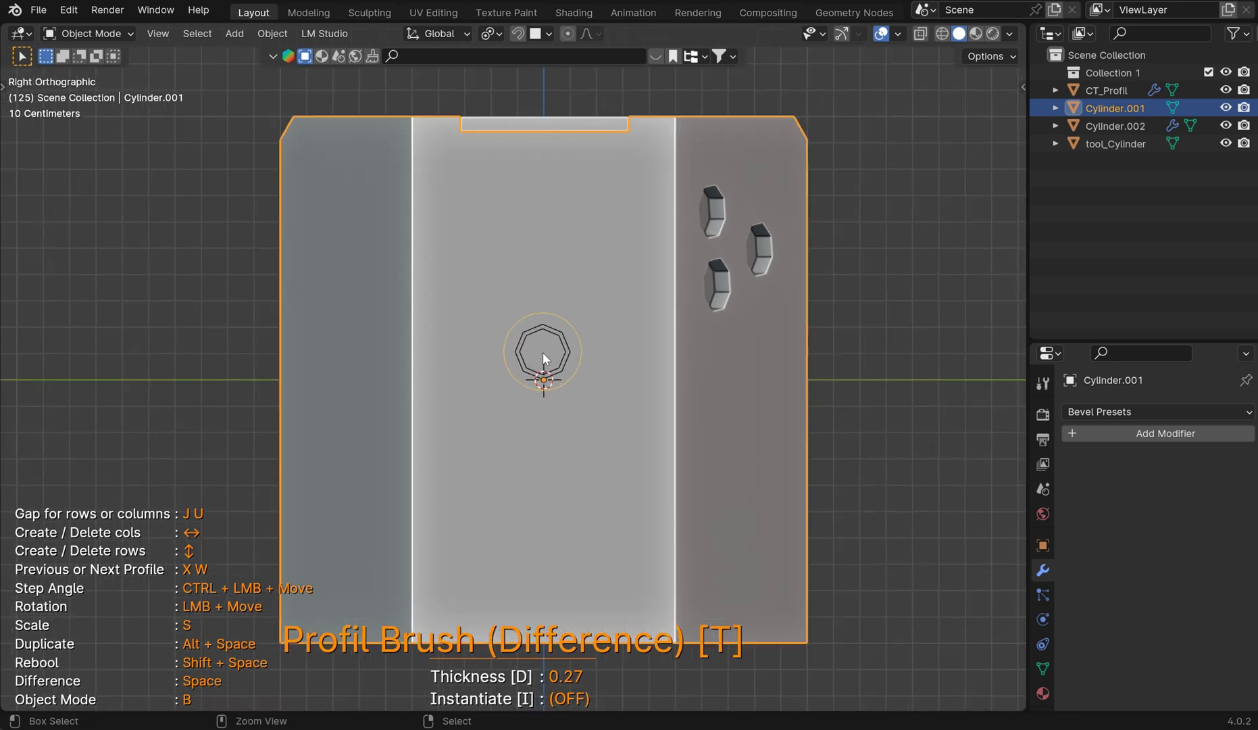
{"action": "key", "text": "ctrl+KP_3"}
{"action": "middle_click_drag", "start_coordinate": [543, 352], "coordinate": [548, 395]}
{"action": "key", "text": "ctrl+KP_3"}
{"action": "scroll", "coordinate": [543, 365], "scroll_direction": "up", "scroll_amount": 6}
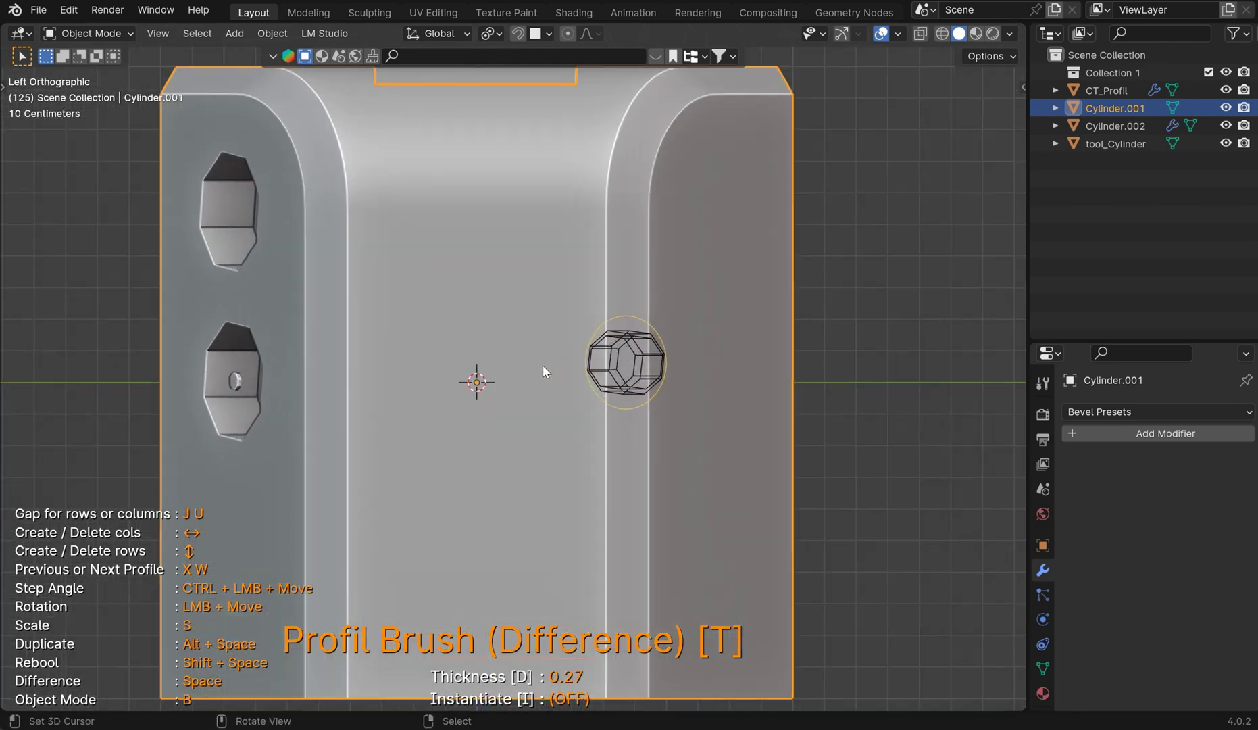
{"action": "scroll", "coordinate": [540, 315], "scroll_direction": "down", "scroll_amount": 2}
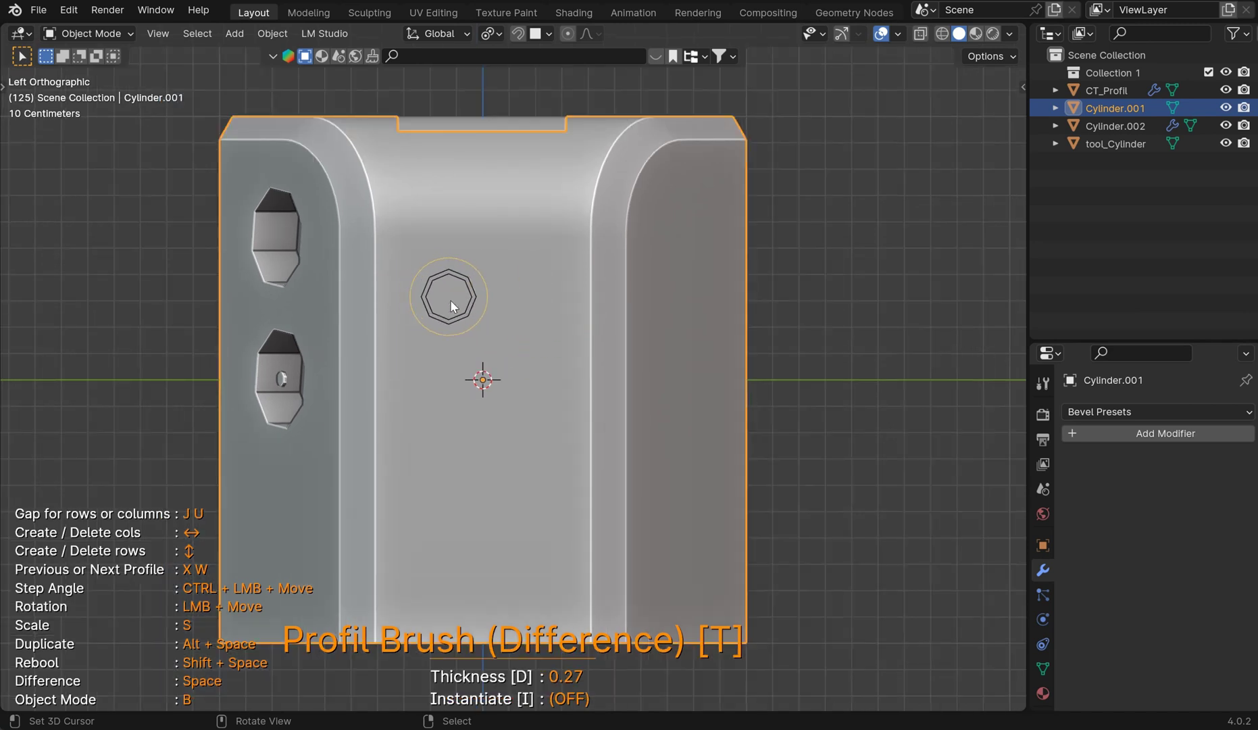
{"action": "key", "text": "Up"}
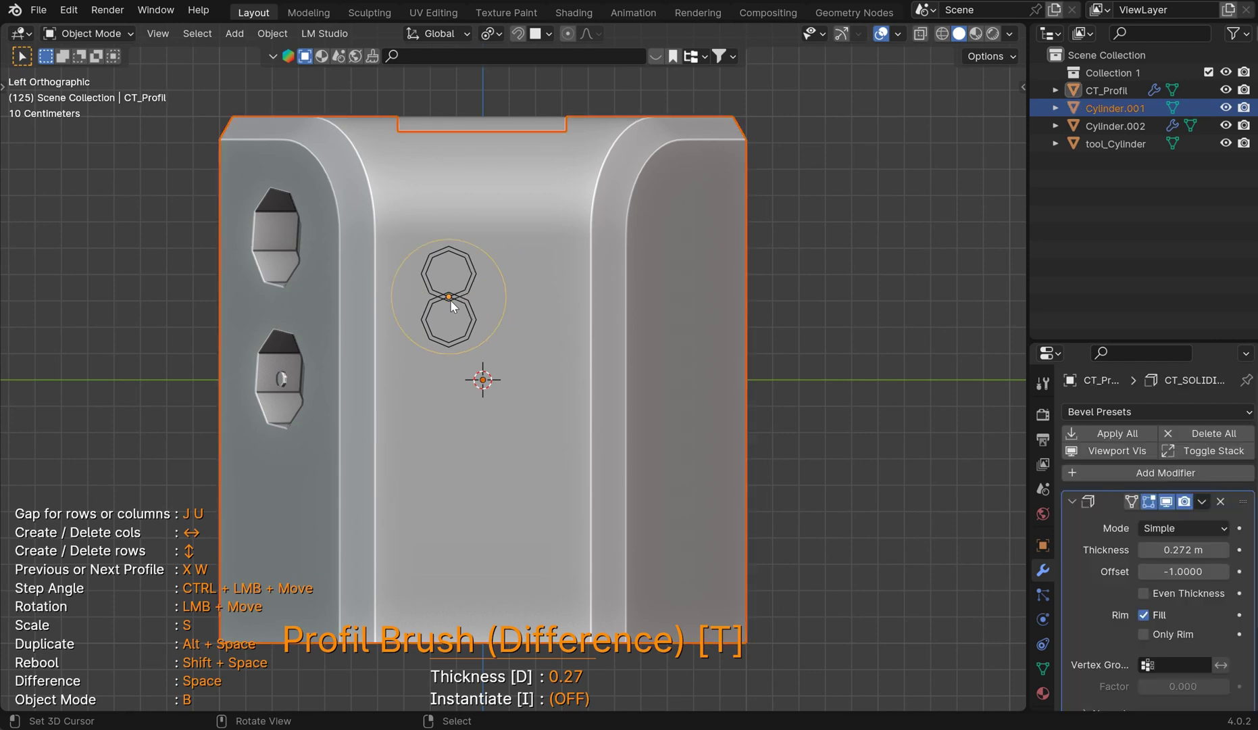
{"action": "key", "text": "Up"}
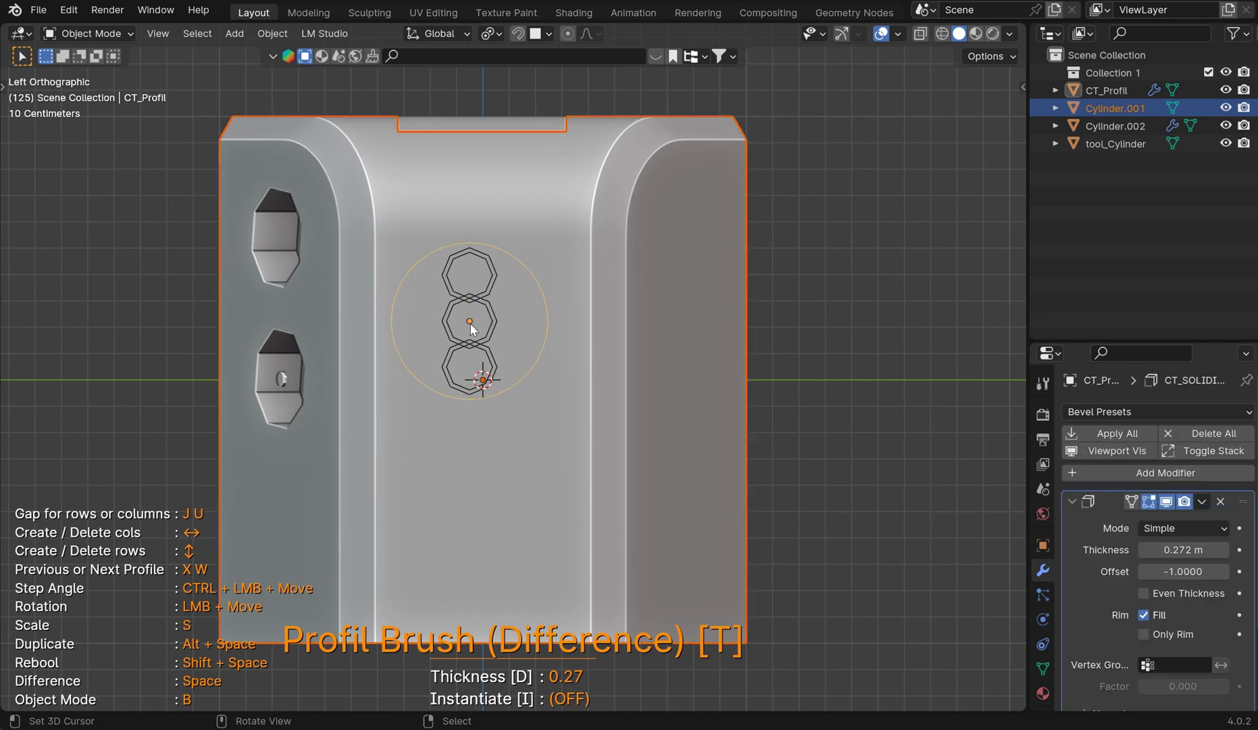
Expand the octagon brush array to three columns and seven rows over the rounded face
{"action": "key", "text": "Right"}
{"action": "key", "text": "Right"}
{"action": "key", "text": "Up"}
{"action": "key", "text": "Up"}
{"action": "key", "text": "Up"}
{"action": "key", "text": "Up"}
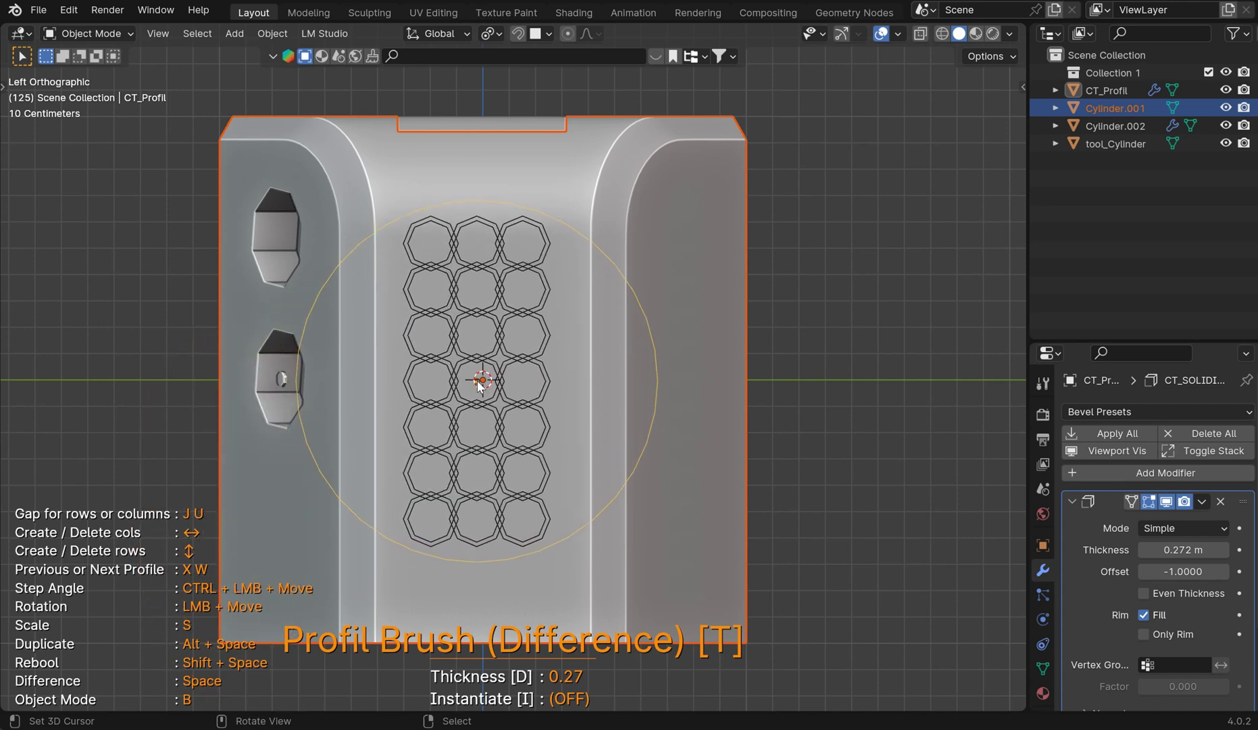
Widen the gap between the brush array's rows until they lie far outside the body
{"action": "key", "text": "Down"}
{"action": "key", "text": "Down"}
{"action": "key", "text": "Down"}
{"action": "key", "text": "Down"}
{"action": "key", "text": "Down"}
{"action": "key", "text": "Down"}
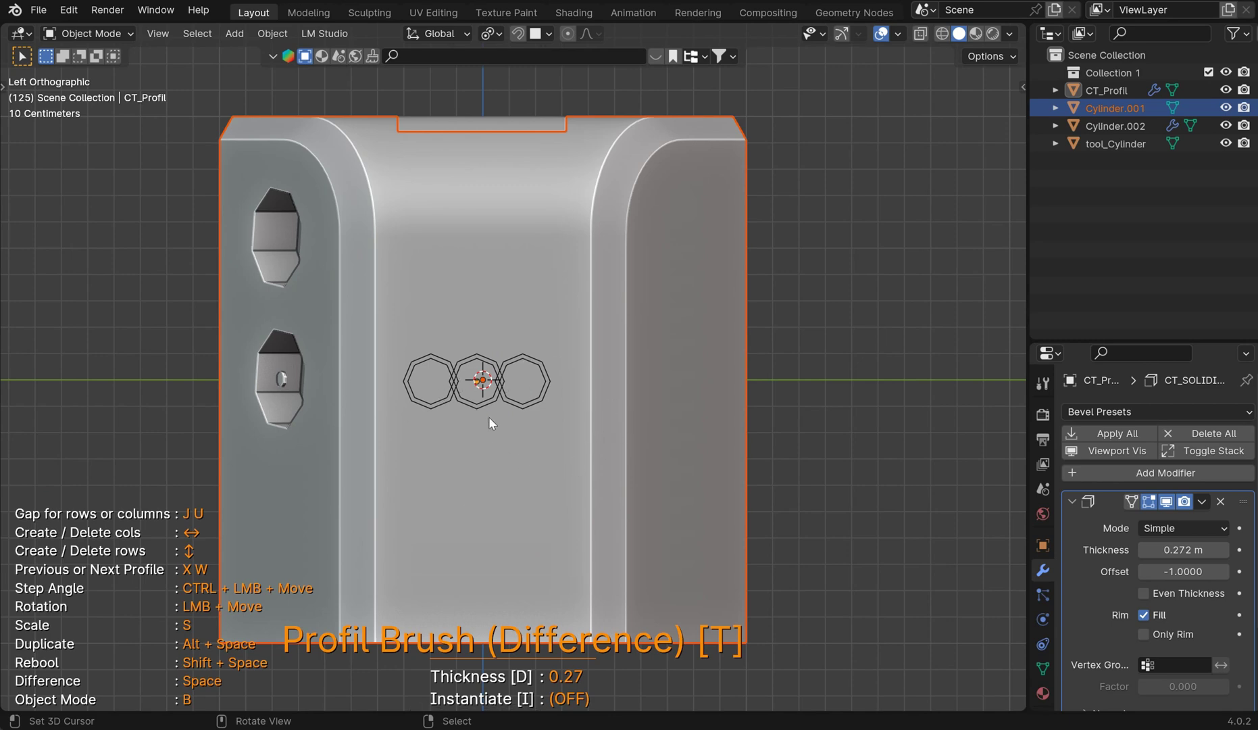
{"action": "scroll", "coordinate": [523, 325], "scroll_direction": "down", "scroll_amount": 10}
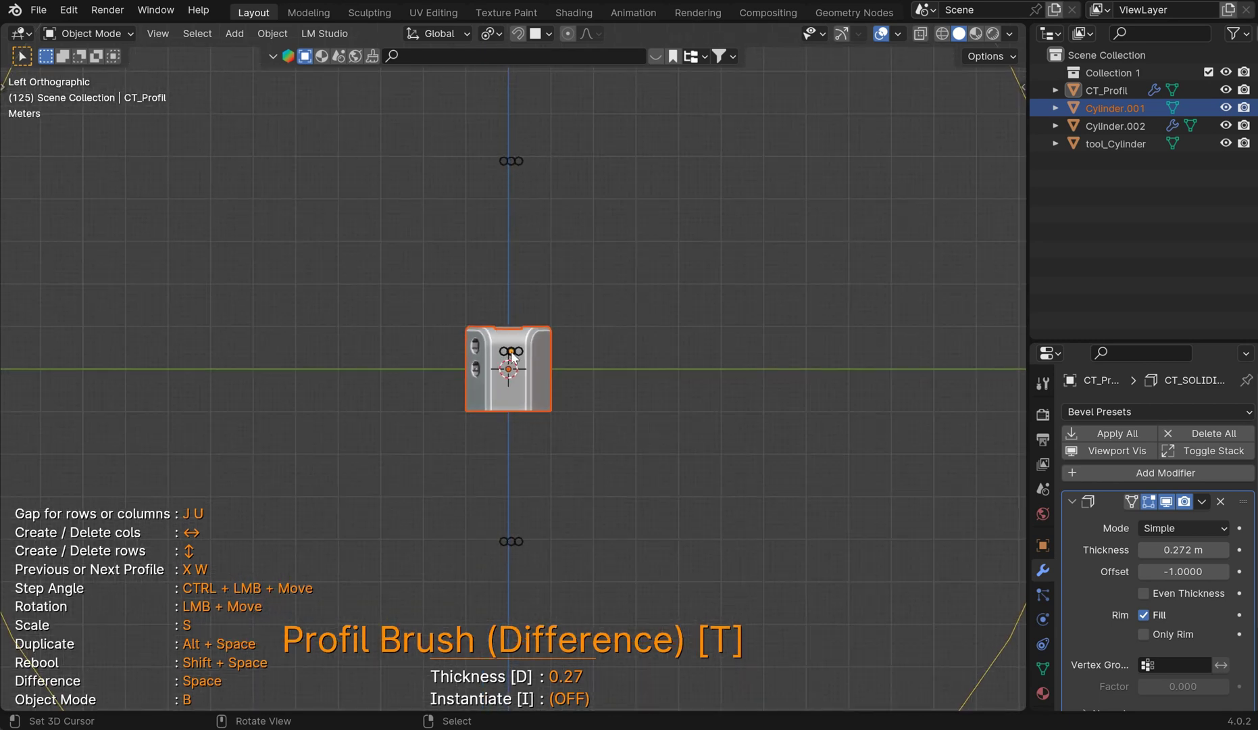
Narrow the row gap of the brush array until all seven rows fit closely on the rounded face
{"action": "key", "text": "j"}
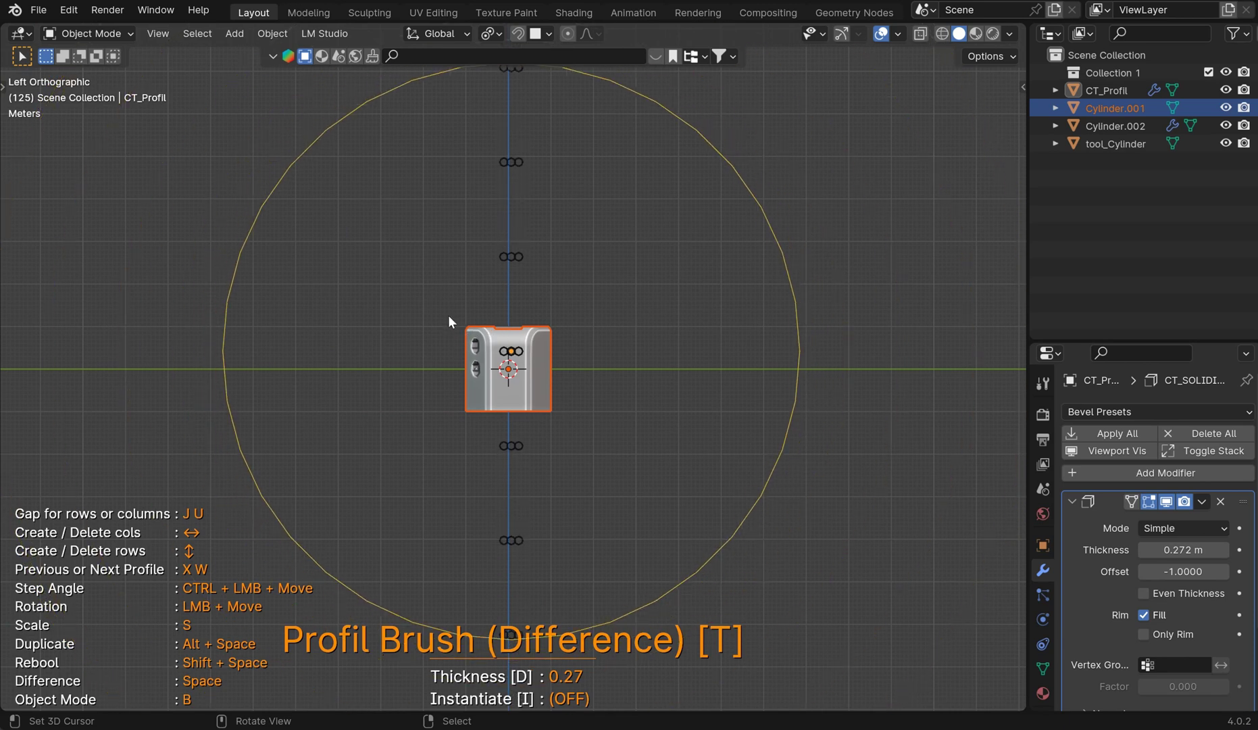
{"action": "key", "text": "j"}
{"action": "key", "text": "j"}
{"action": "key", "text": "j"}
{"action": "key", "text": "j"}
{"action": "key", "text": "j"}
{"action": "key", "text": "j"}
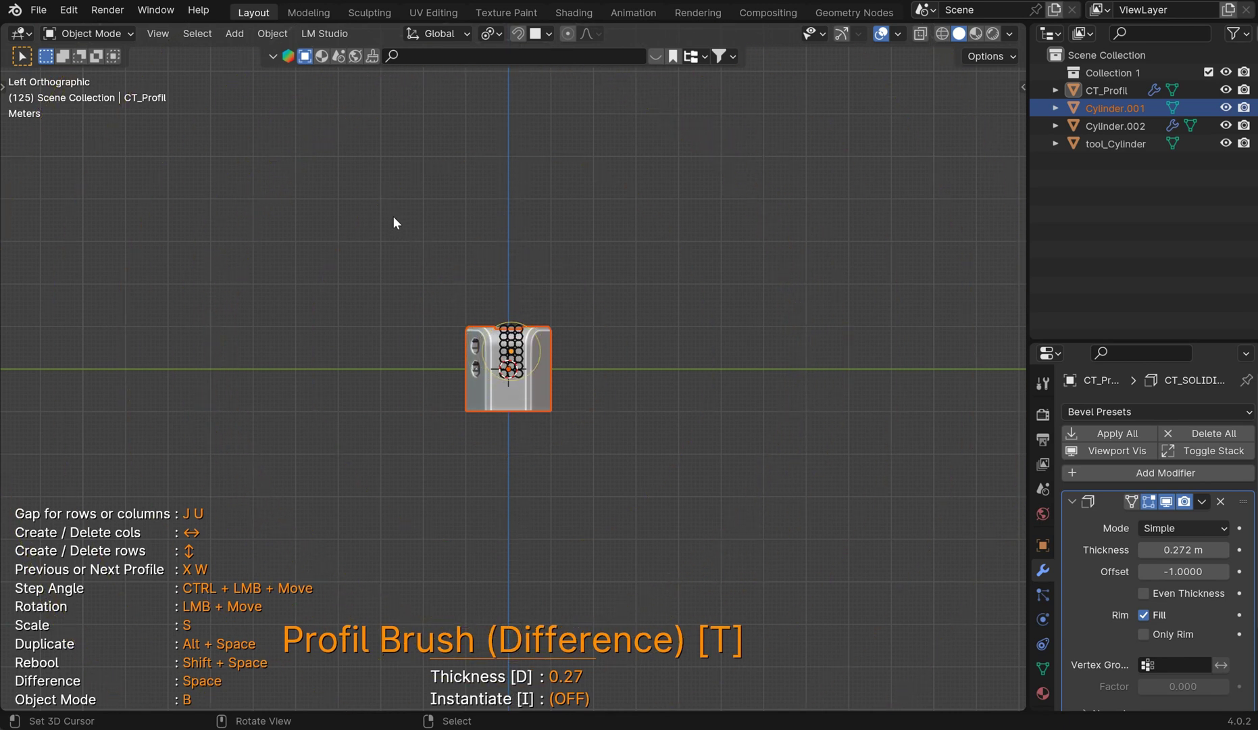
{"action": "scroll", "coordinate": [473, 330], "scroll_direction": "up", "scroll_amount": 9}
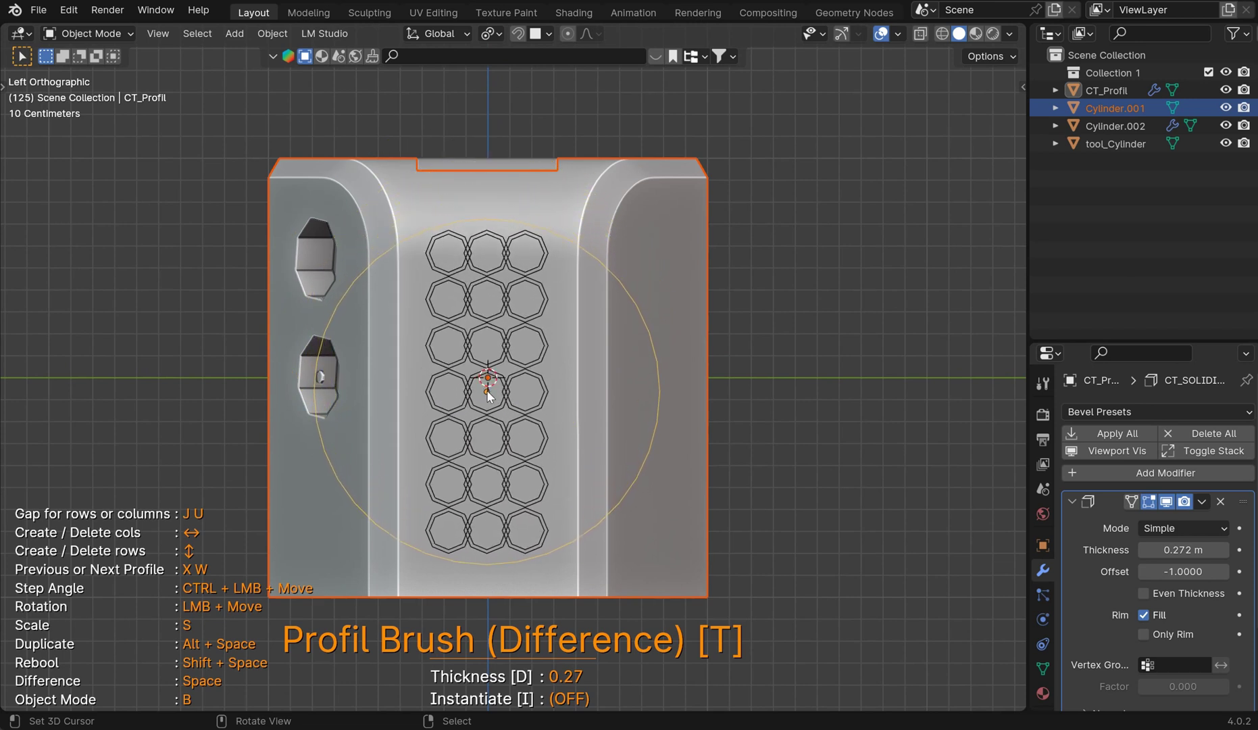
Fine-tune the row gap so the octagon rows are clearly separated but still fit on the rounded face
{"action": "key", "text": "u"}
{"action": "key", "text": "u"}
{"action": "key", "text": "u"}
{"action": "key", "text": "u"}
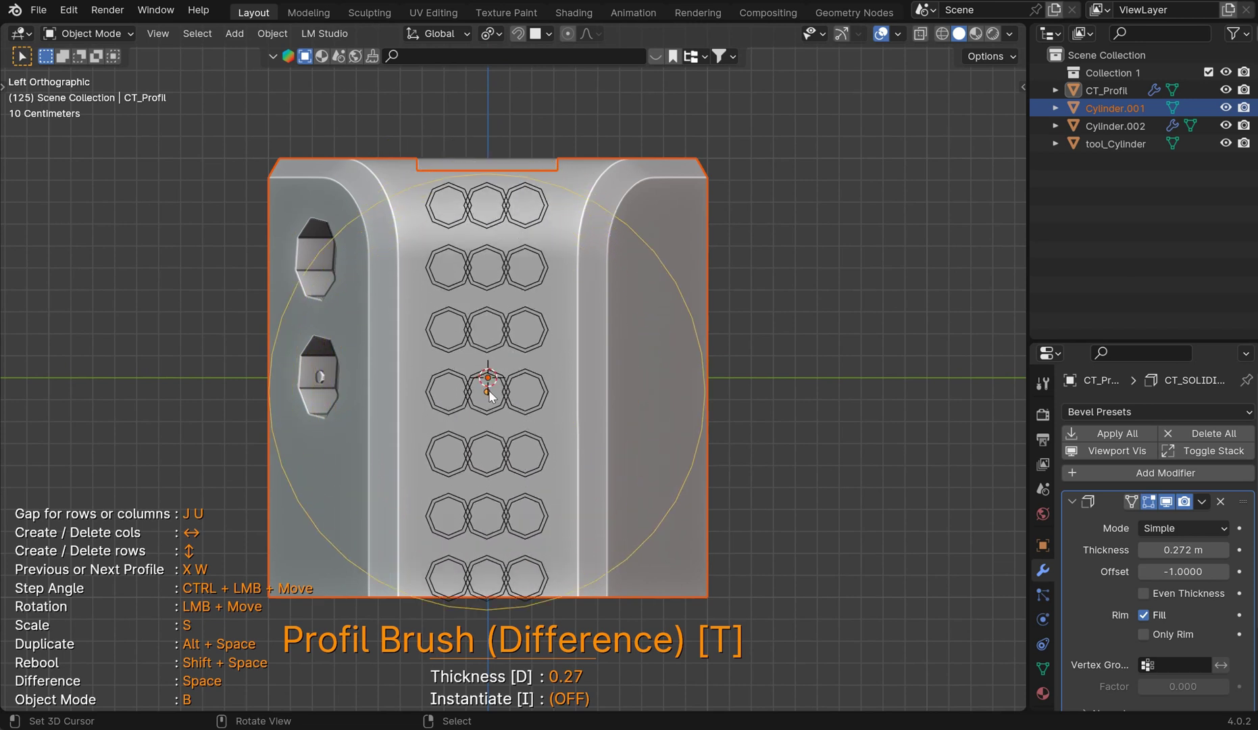
{"action": "key", "text": "j"}
{"action": "key", "text": "j"}
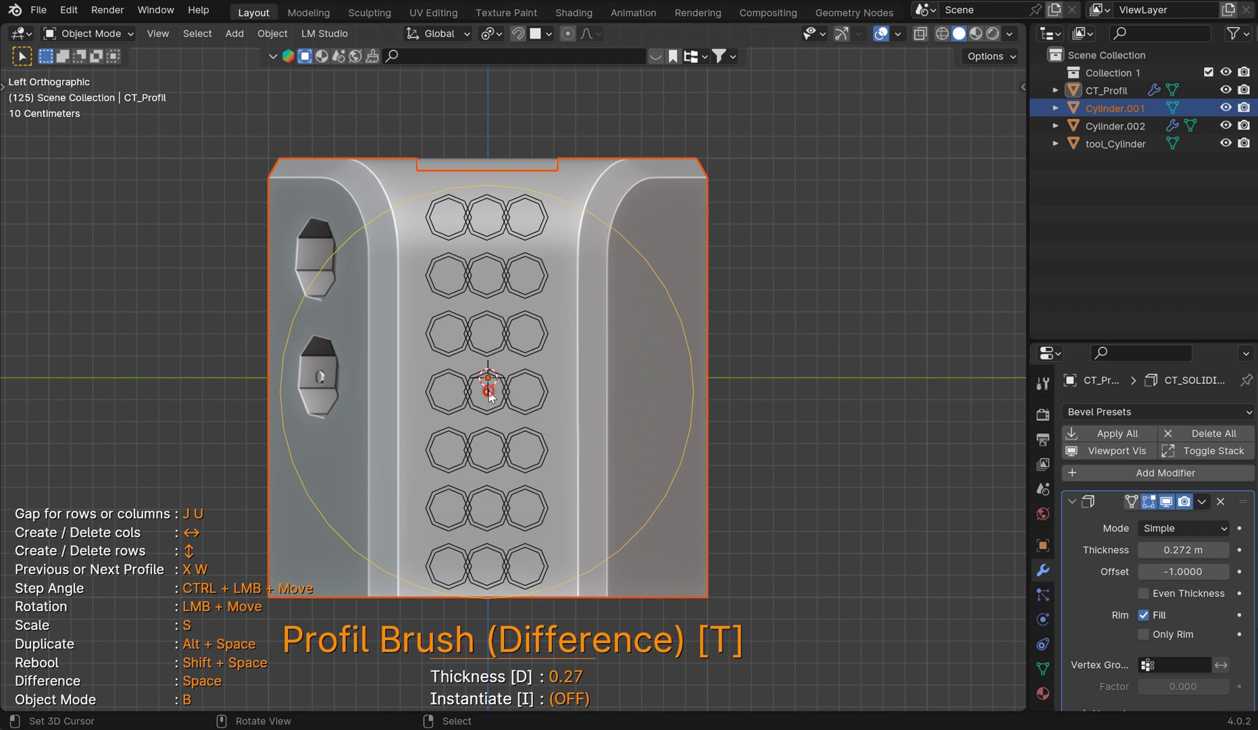
Reduce the brush array to five rows and widen the column gap so the octagons no longer overlap
{"action": "key", "text": "Down"}
{"action": "key", "text": "Down"}
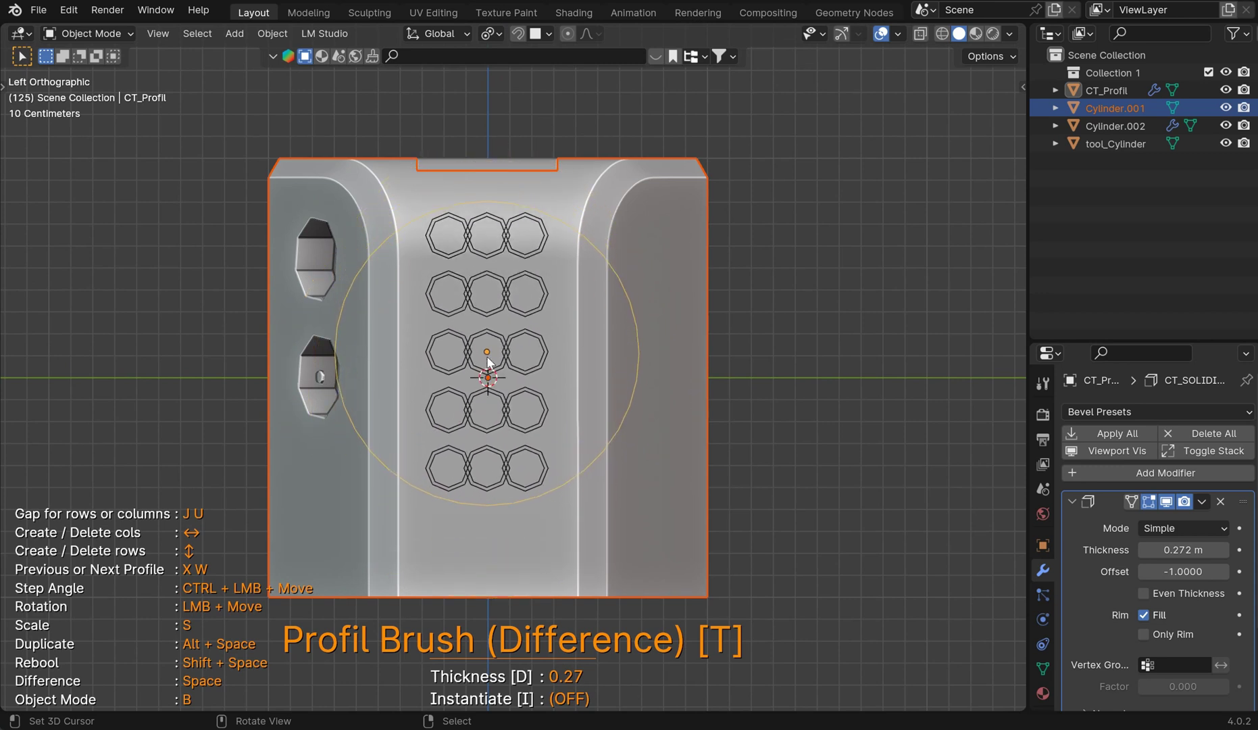
{"action": "key", "text": "u"}
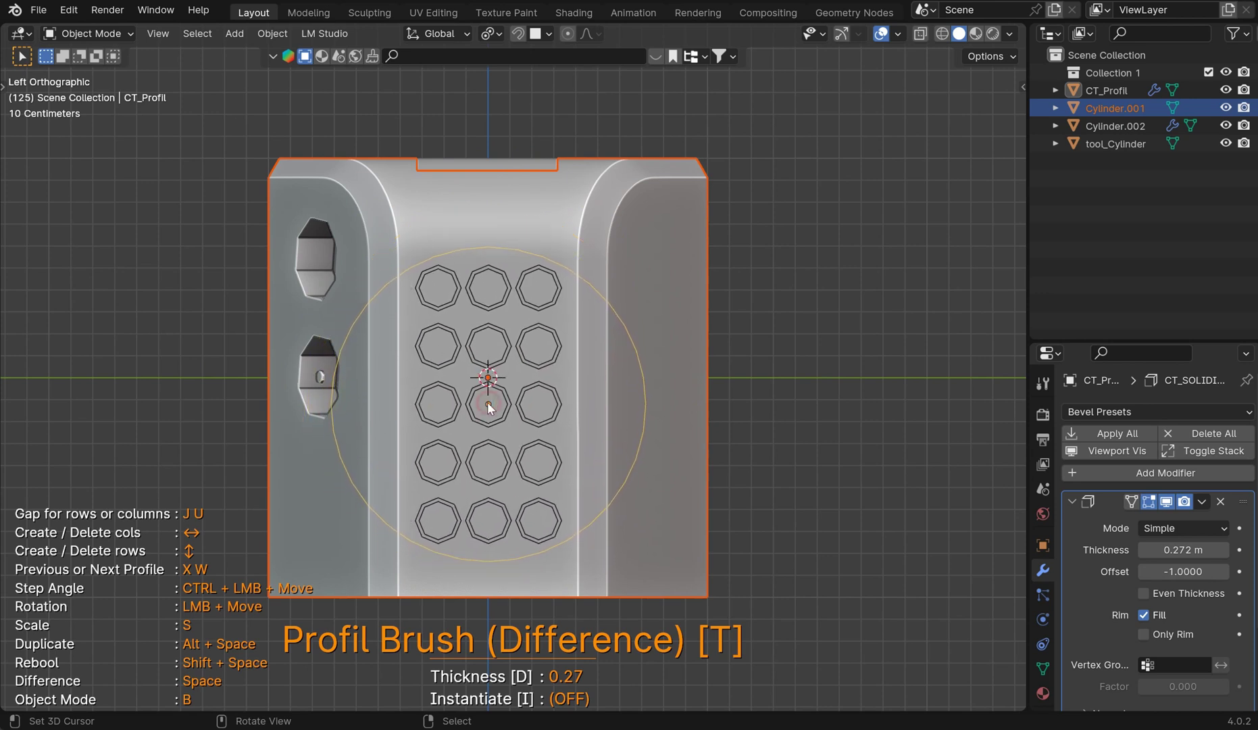
Straighten the brush array's rotation and cut the three-by-five grid of octagonal holes into the rounded face
{"action": "left_click_drag", "start_coordinate": [488, 404], "coordinate": [485, 405]}
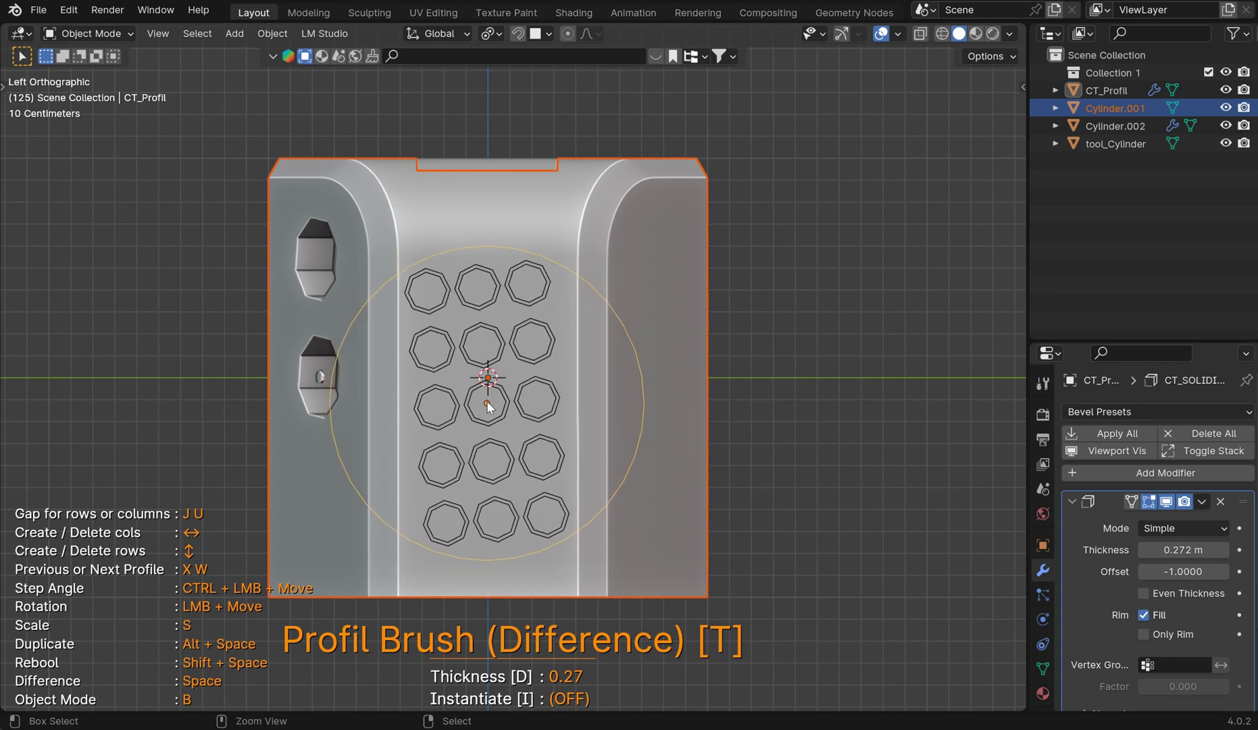
{"action": "left_click_drag", "start_coordinate": [487, 402], "coordinate": [475, 398]}
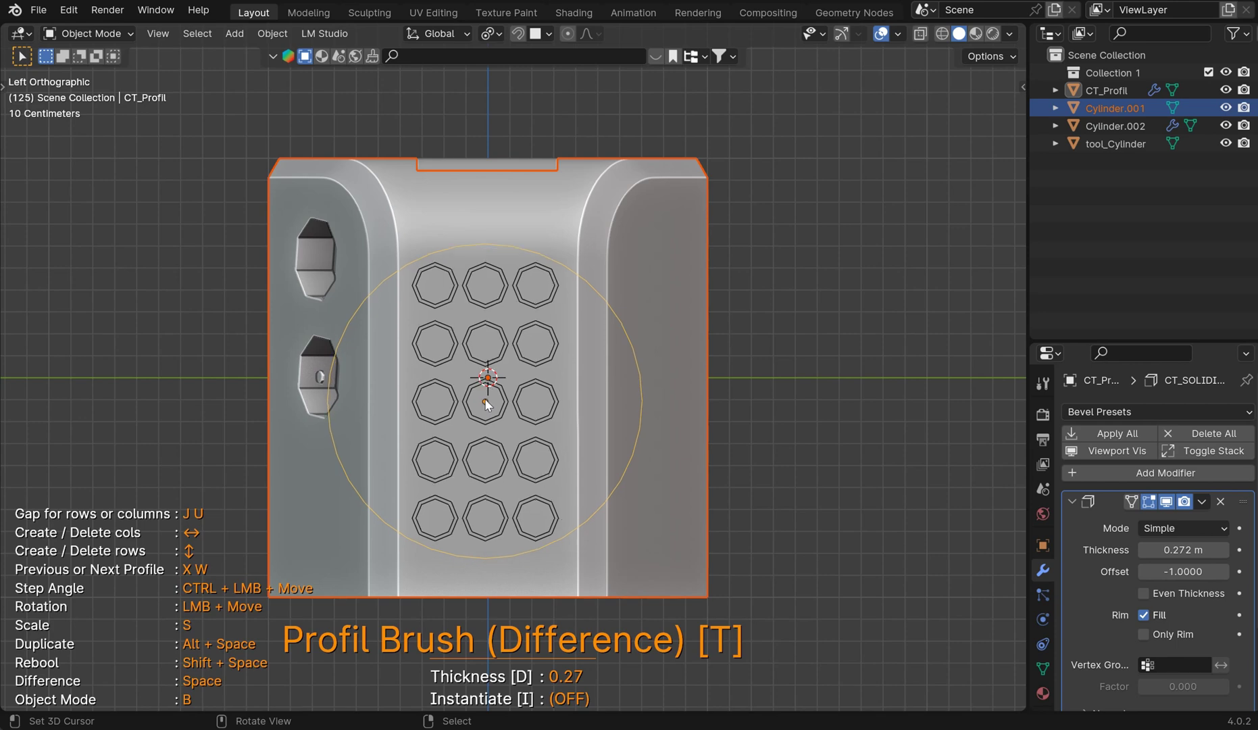
{"action": "left_click", "coordinate": [484, 398]}
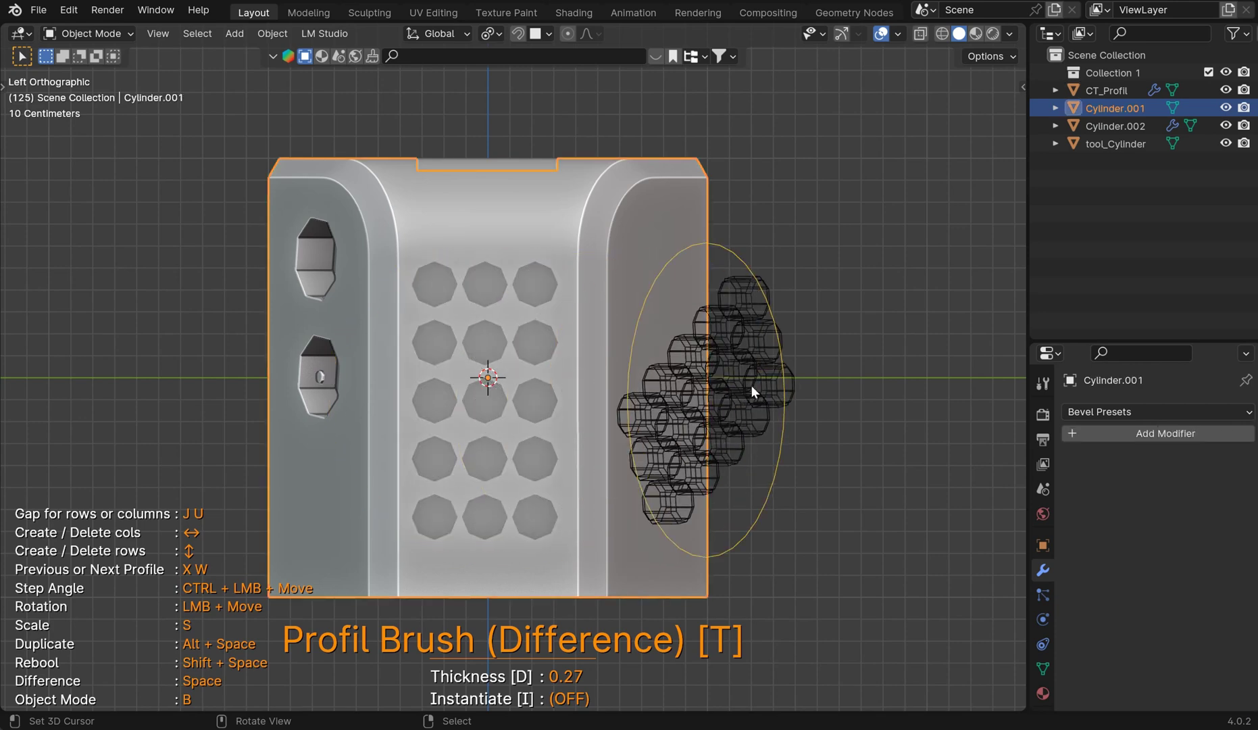
Rotate the brush array upright on the adjacent side face and scale it down
{"action": "middle_click_drag", "start_coordinate": [757, 383], "coordinate": [703, 409]}
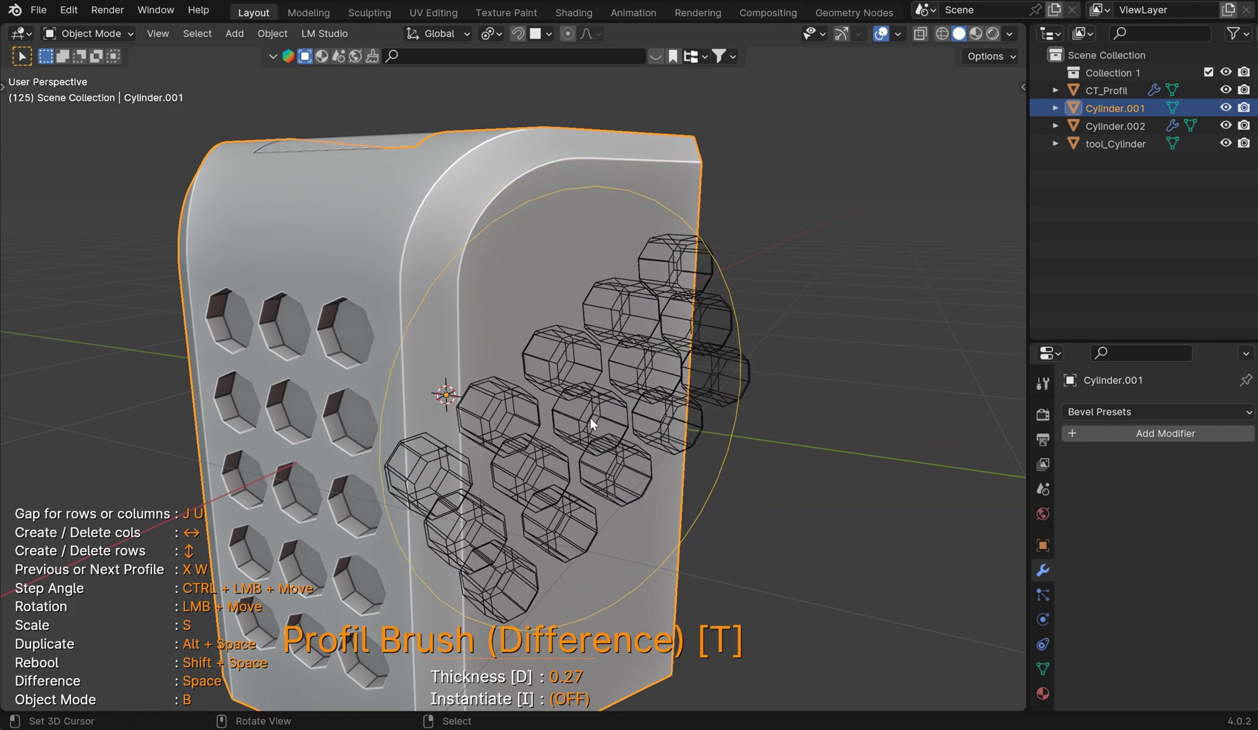
{"action": "left_click_drag", "start_coordinate": [590, 418], "coordinate": [599, 419], "text": "ctrl"}
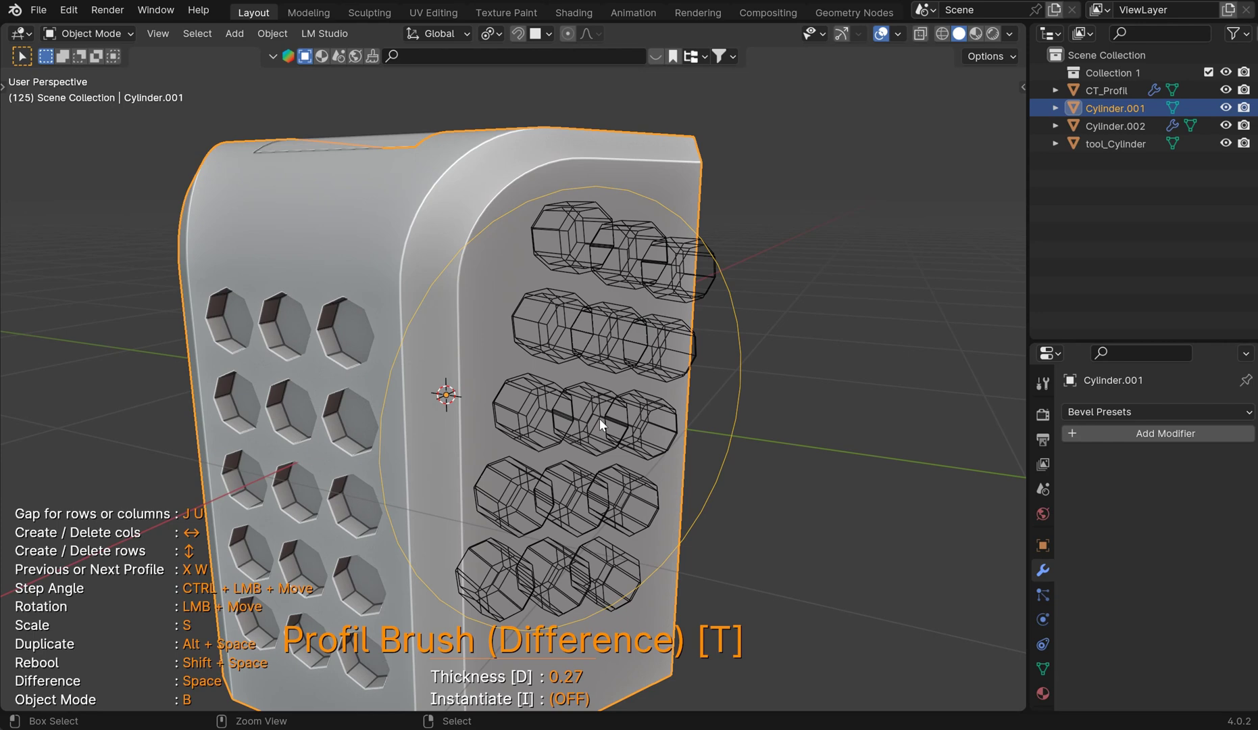
{"action": "key", "text": "s"}
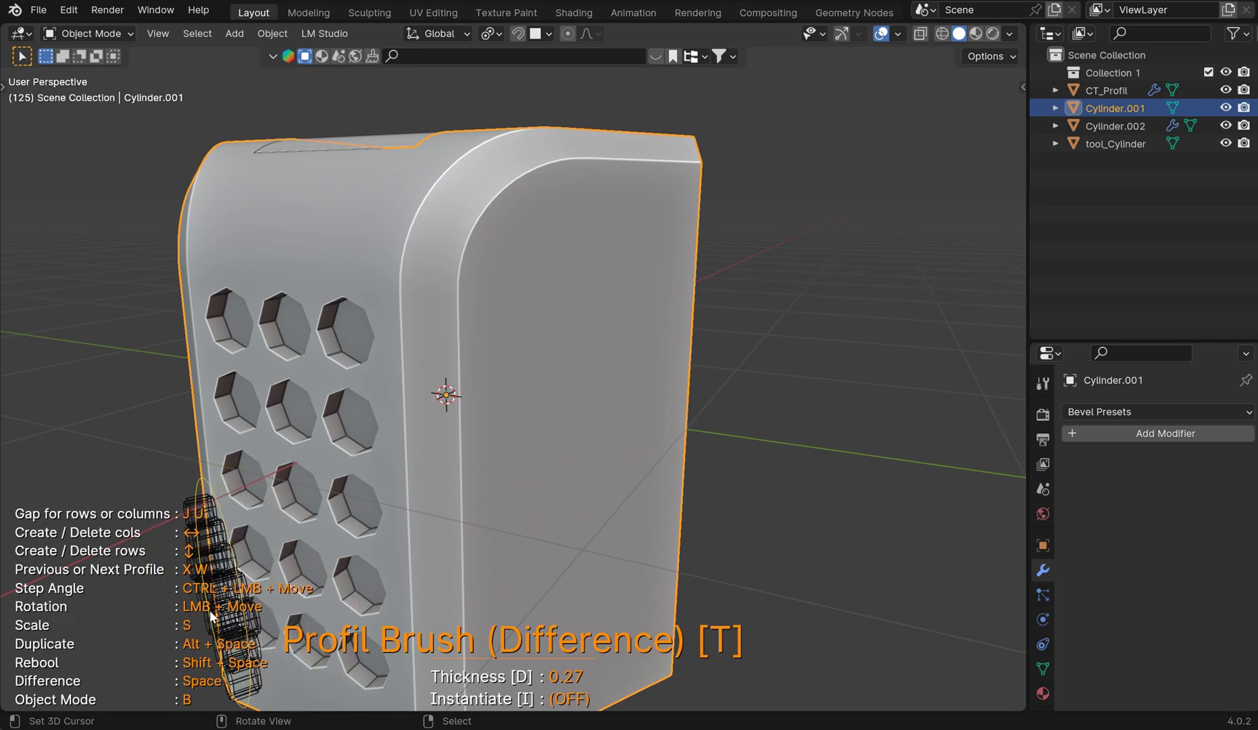
{"action": "mouse_move", "coordinate": [596, 367]}
{"action": "left_mouse_down"}
{"action": "mouse_move", "coordinate": [585, 369]}
{"action": "mouse_move", "coordinate": [605, 366]}
{"action": "left_mouse_up"}
{"action": "middle_click_drag", "start_coordinate": [610, 421], "coordinate": [517, 419]}
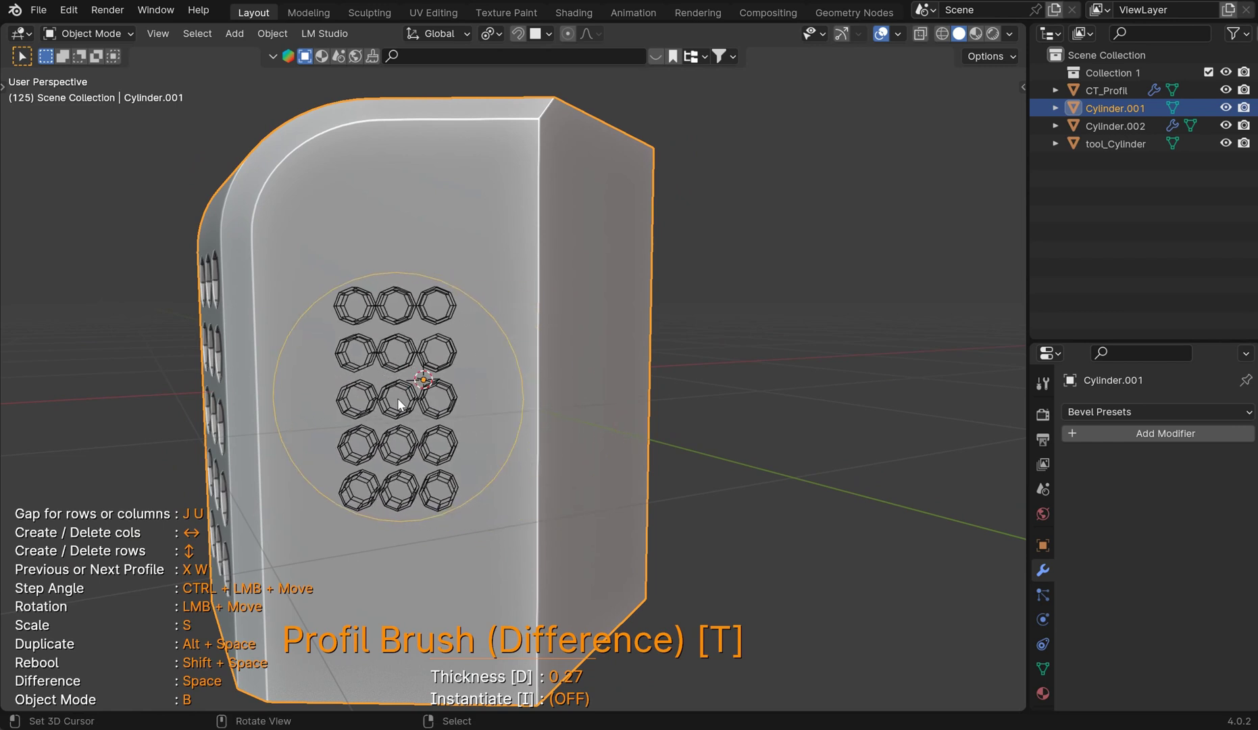
Set a wider gap between the three columns of the brush array on the side face
{"action": "key", "text": "j"}
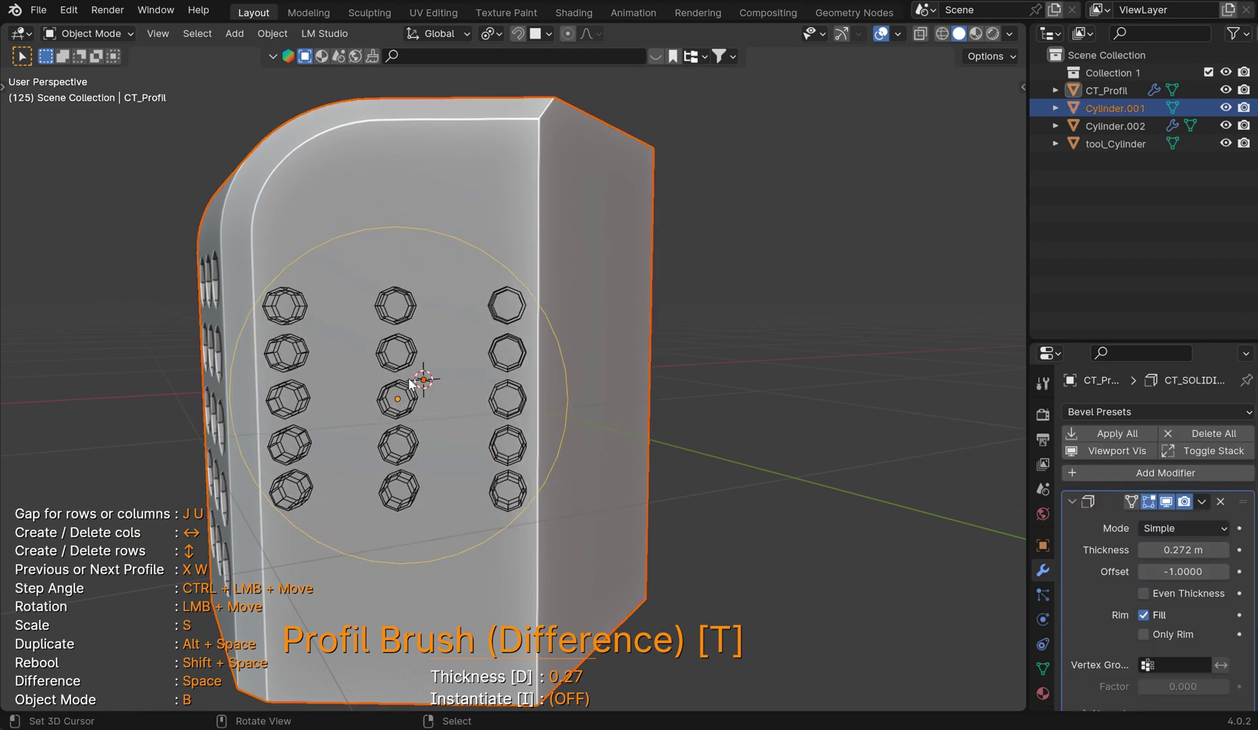
{"action": "key", "text": "j"}
{"action": "key", "text": "j"}
{"action": "key", "text": "j"}
{"action": "key", "text": "j"}
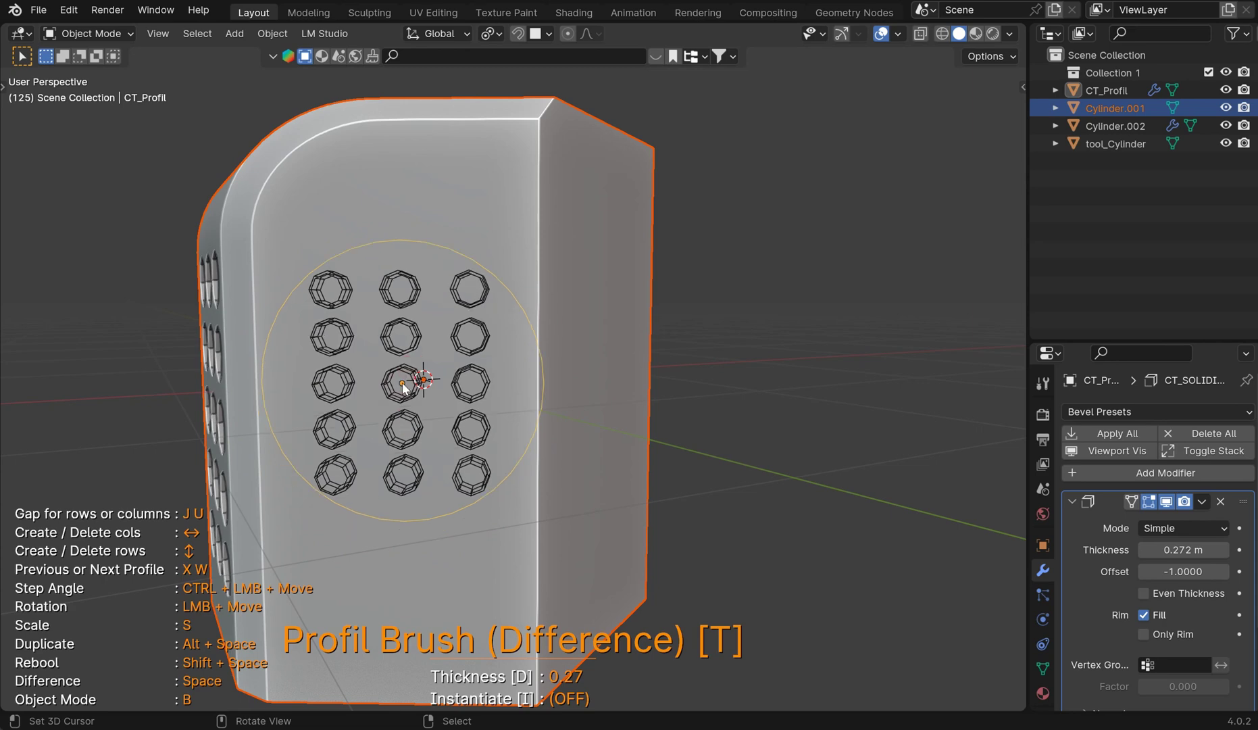
Apply the brush array as a Rebool on the upper part of the side face and exit the profile brush
{"action": "key", "text": "shift"}
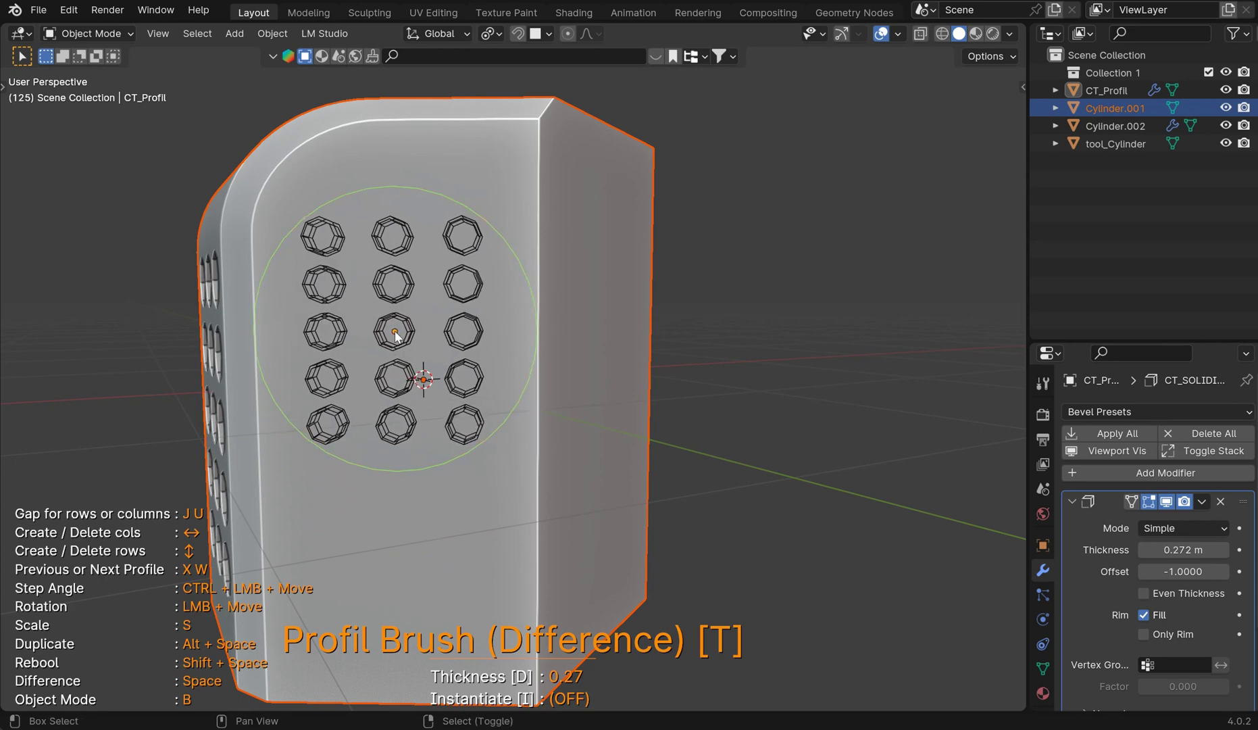
{"action": "left_click", "coordinate": [394, 330]}
{"action": "mouse_move", "coordinate": [639, 432]}
{"action": "middle_mouse_down"}
{"action": "mouse_move", "coordinate": [675, 423]}
{"action": "mouse_move", "coordinate": [742, 445]}
{"action": "mouse_move", "coordinate": [783, 433]}
{"action": "middle_mouse_up"}
{"action": "scroll", "coordinate": [778, 431], "scroll_direction": "up", "scroll_amount": 6}
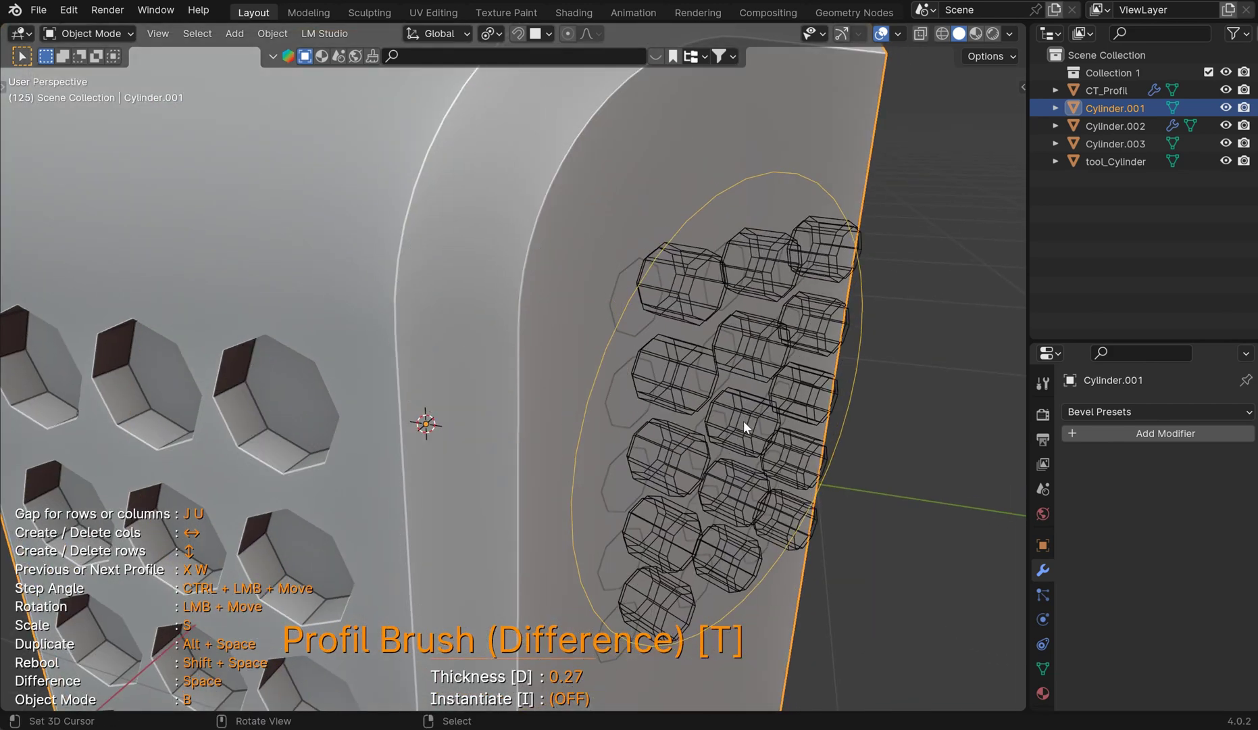
{"action": "key", "text": "Escape"}
{"action": "scroll", "coordinate": [603, 397], "scroll_direction": "down", "scroll_amount": 5}
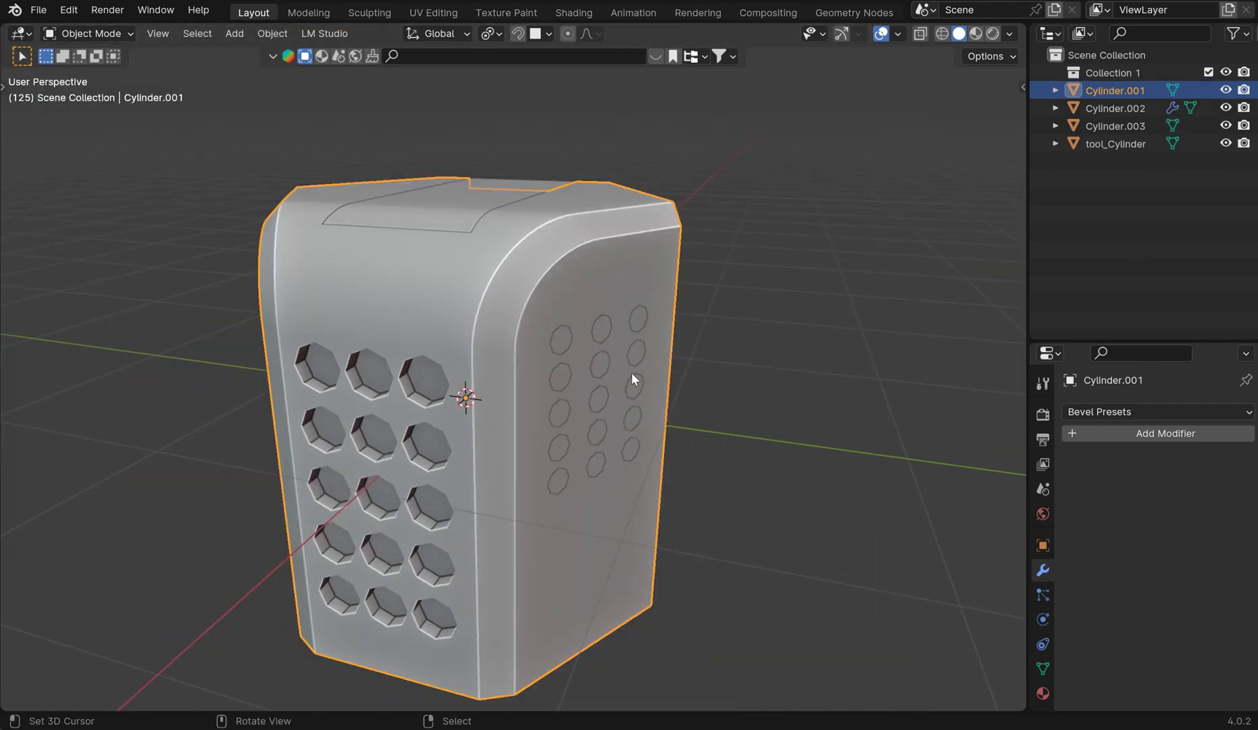
Inspect the separate octagon pieces in the side face by selecting them, and reselect the main body
{"action": "middle_click_drag", "start_coordinate": [654, 350], "coordinate": [605, 372]}
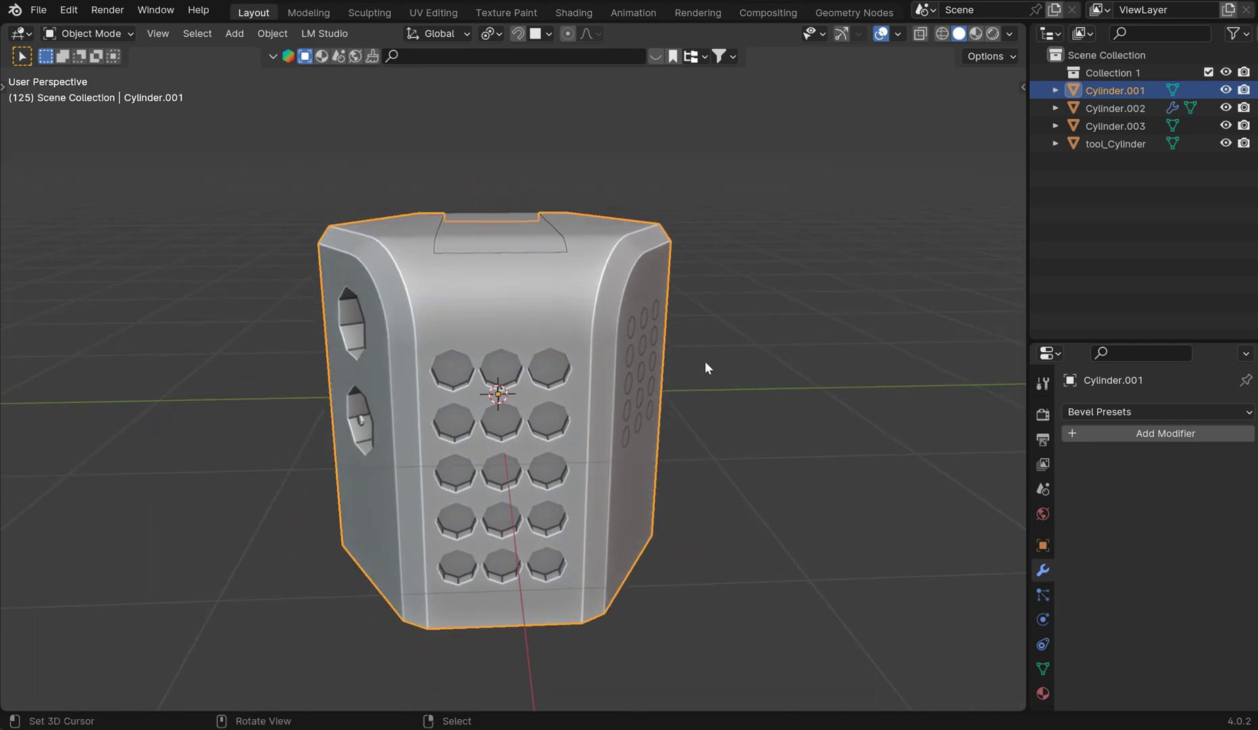
{"action": "middle_click_drag", "start_coordinate": [707, 366], "coordinate": [617, 337]}
{"action": "left_click", "coordinate": [588, 348]}
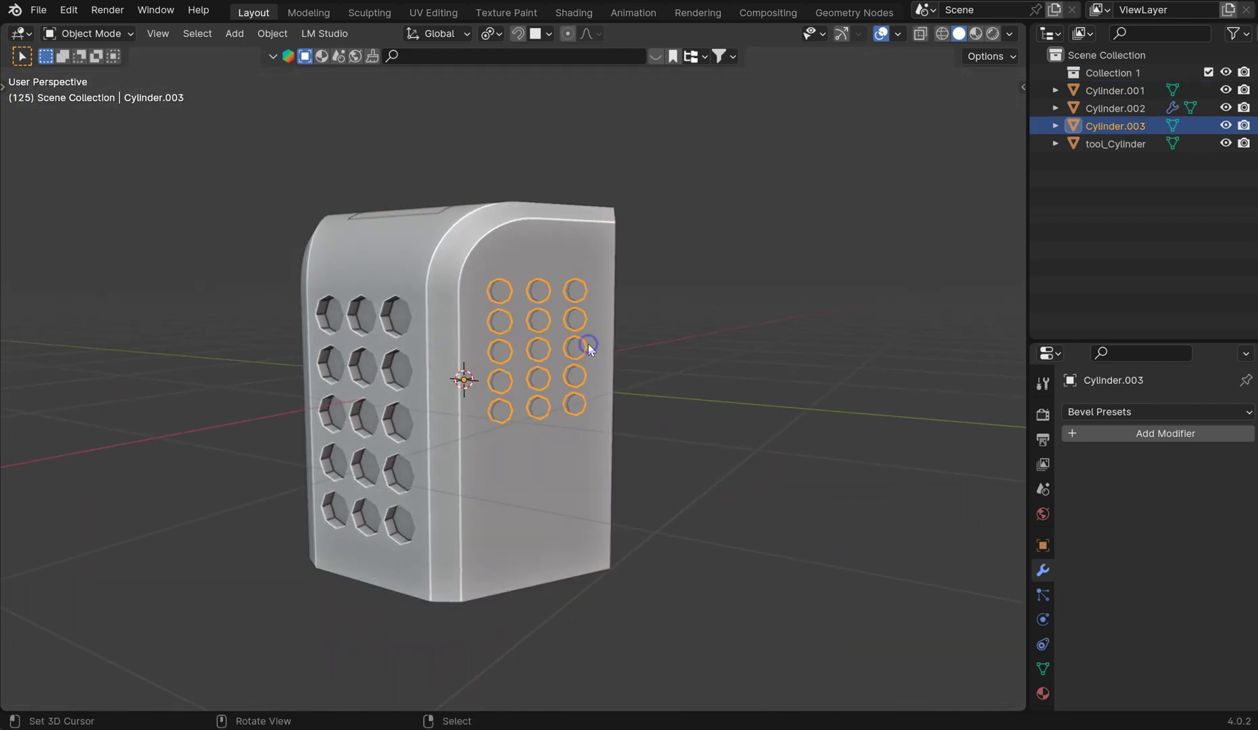
{"action": "left_click", "coordinate": [523, 288]}
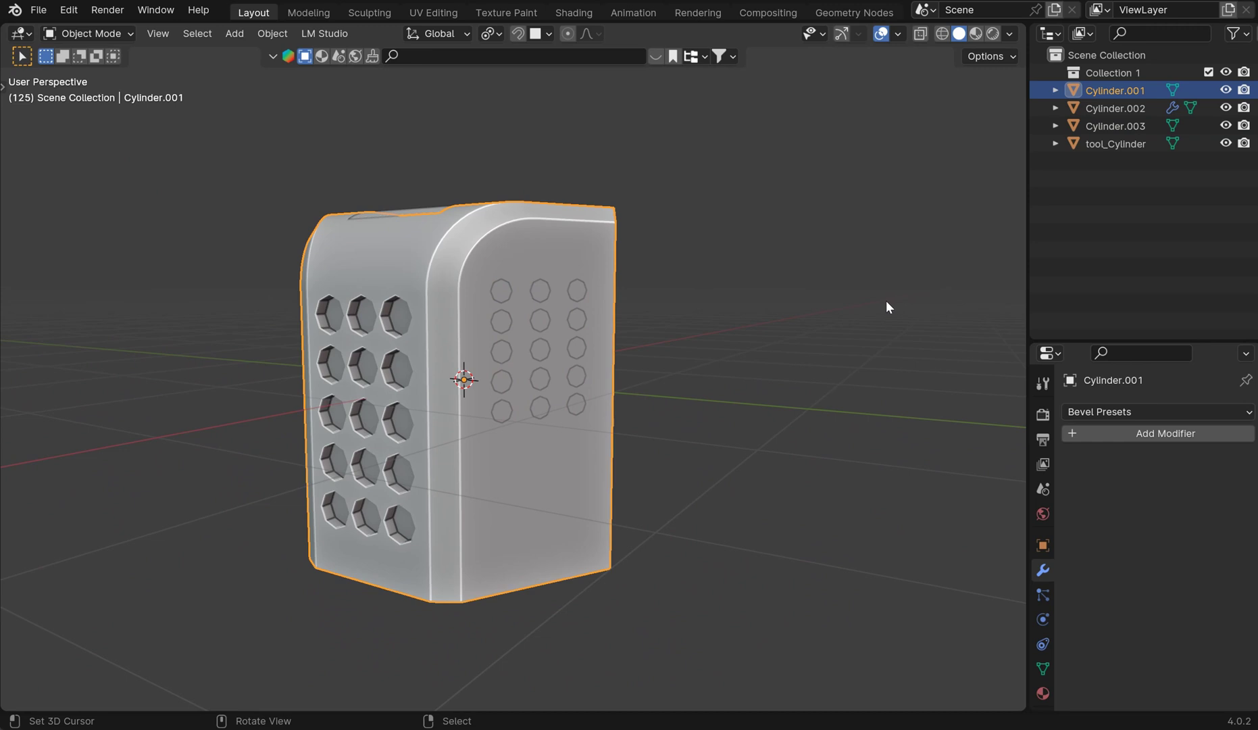
Mirror the main body across the Y axis with Auto Mirror, using the Negative orientation and an applied mirror
{"action": "key", "text": "n"}
{"action": "left_click", "coordinate": [1016, 243]}
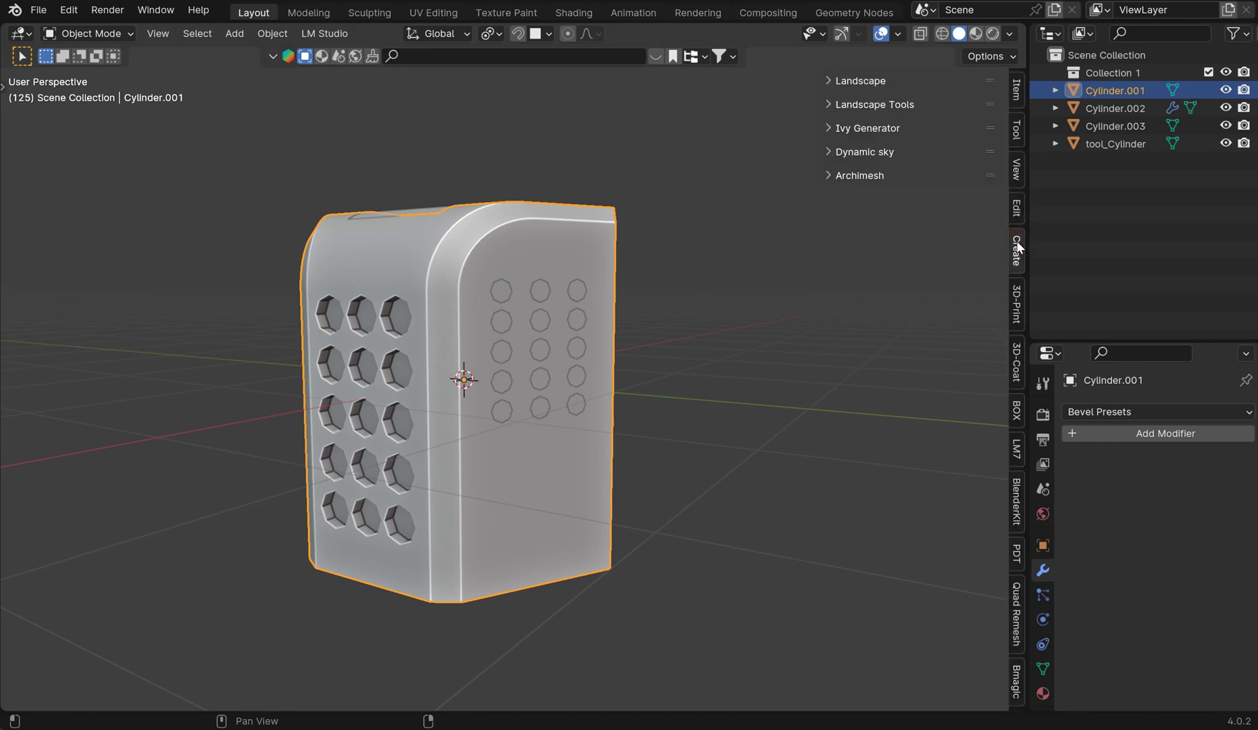
{"action": "left_click", "coordinate": [1017, 174]}
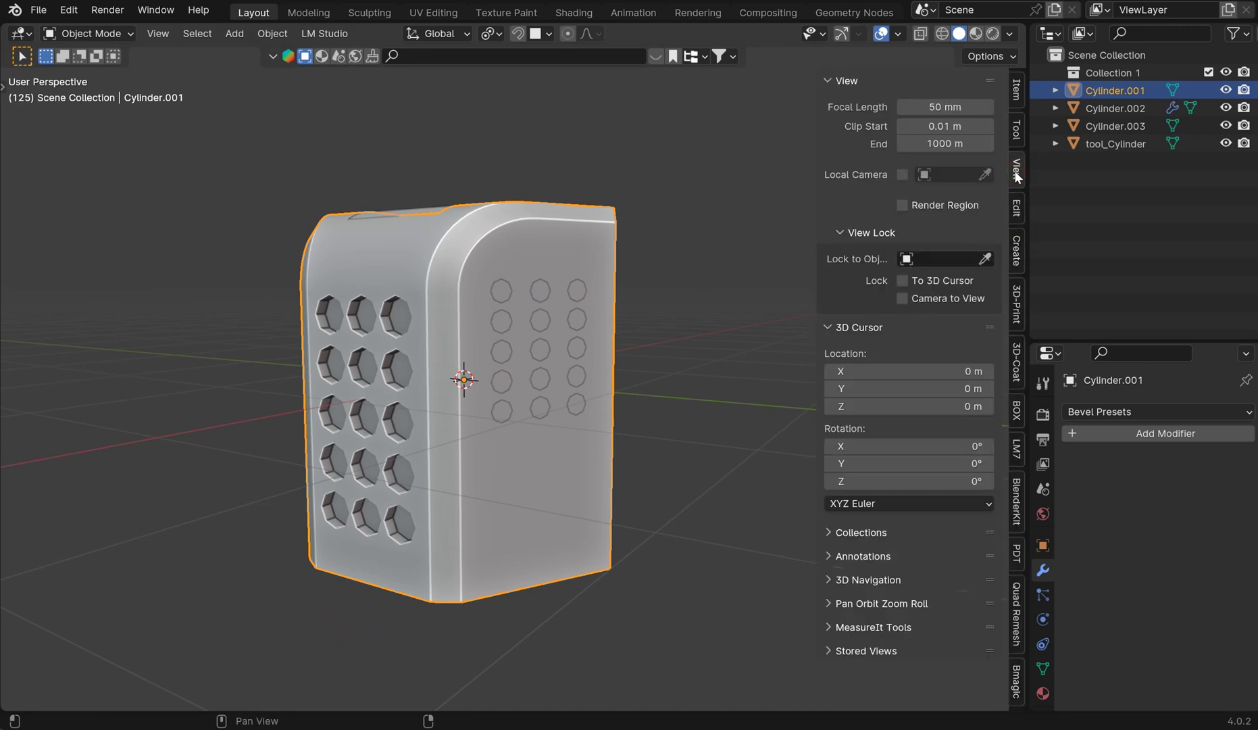
{"action": "left_click", "coordinate": [1019, 129]}
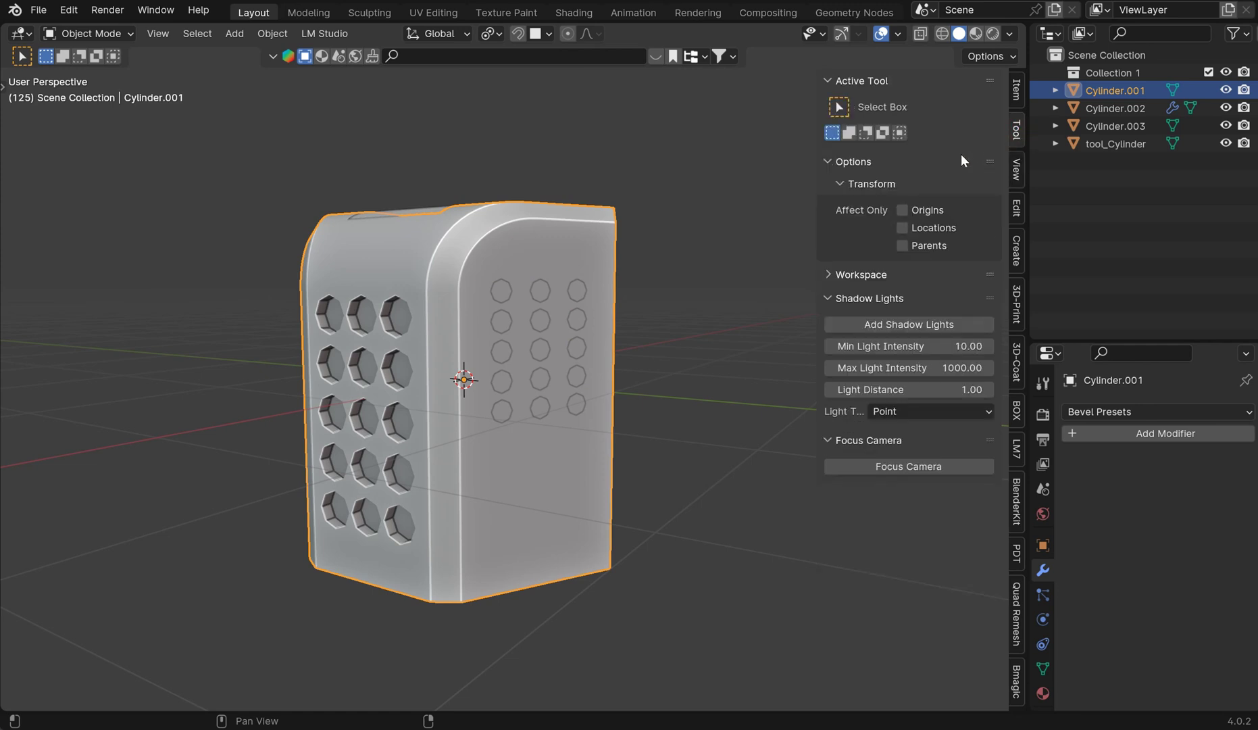
{"action": "left_click", "coordinate": [1018, 97]}
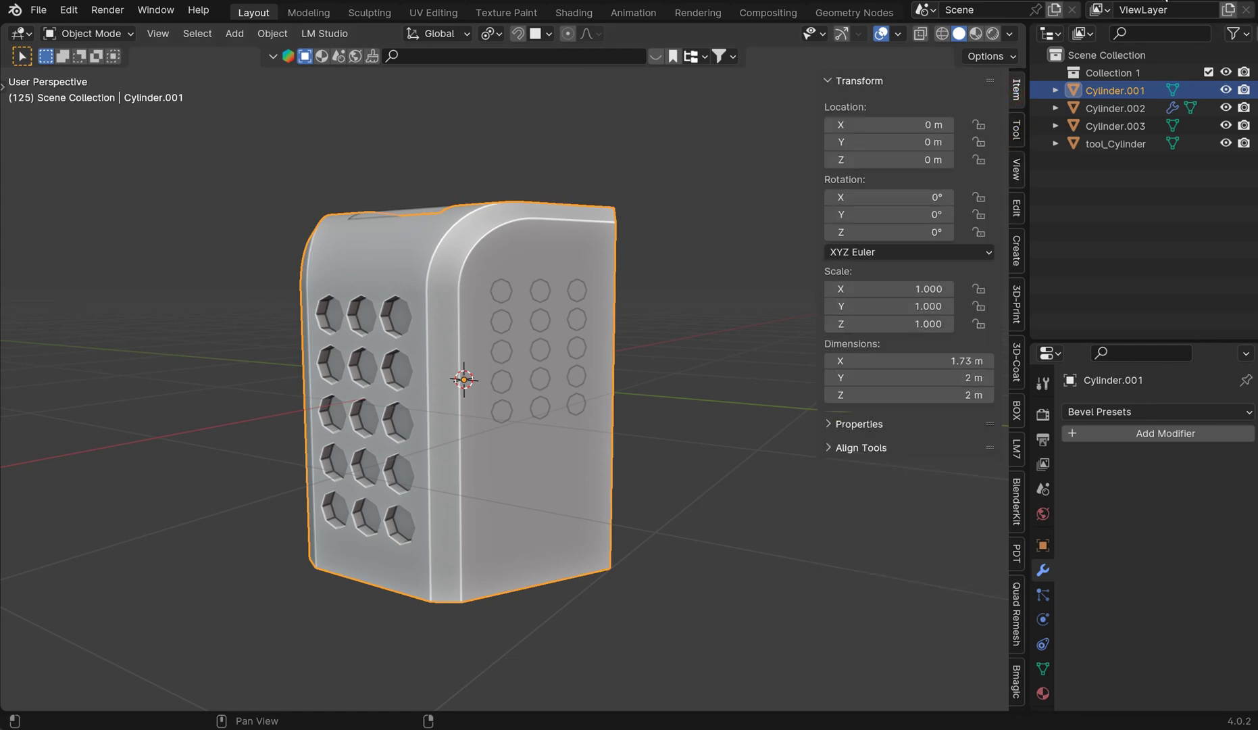
{"action": "left_click", "coordinate": [1016, 208]}
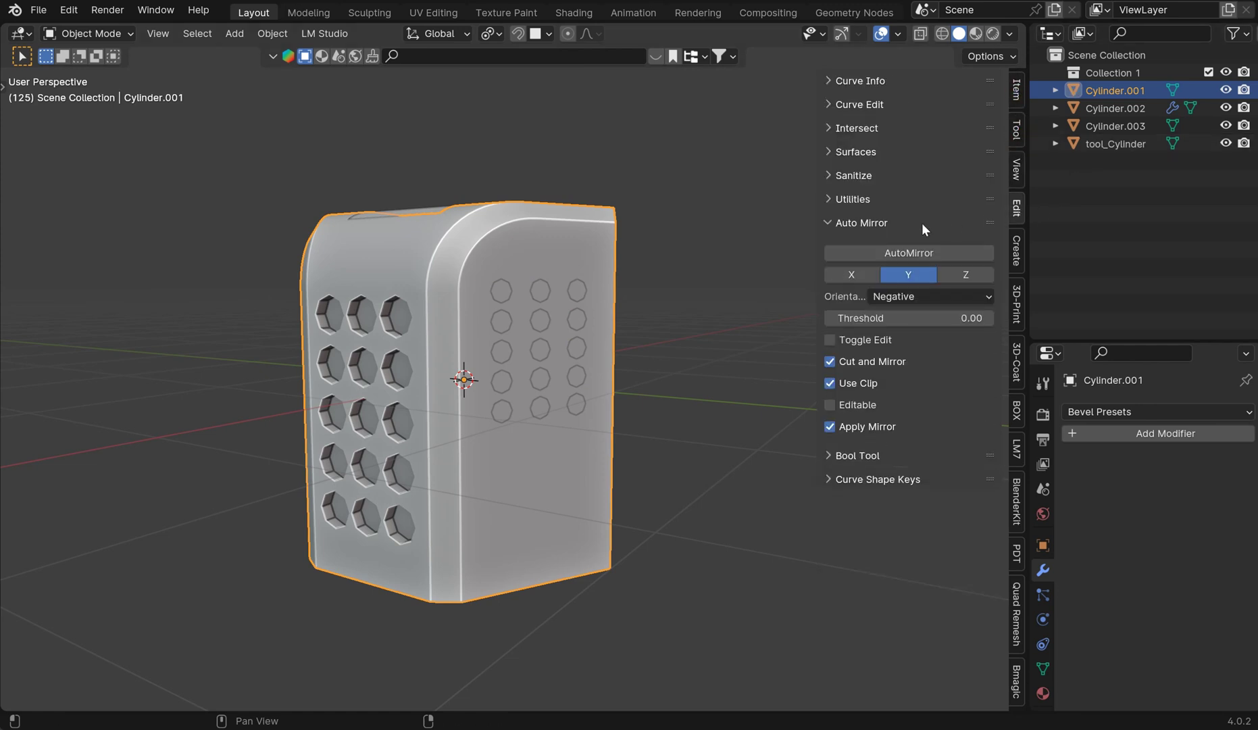
{"action": "middle_click_drag", "start_coordinate": [694, 250], "coordinate": [685, 293]}
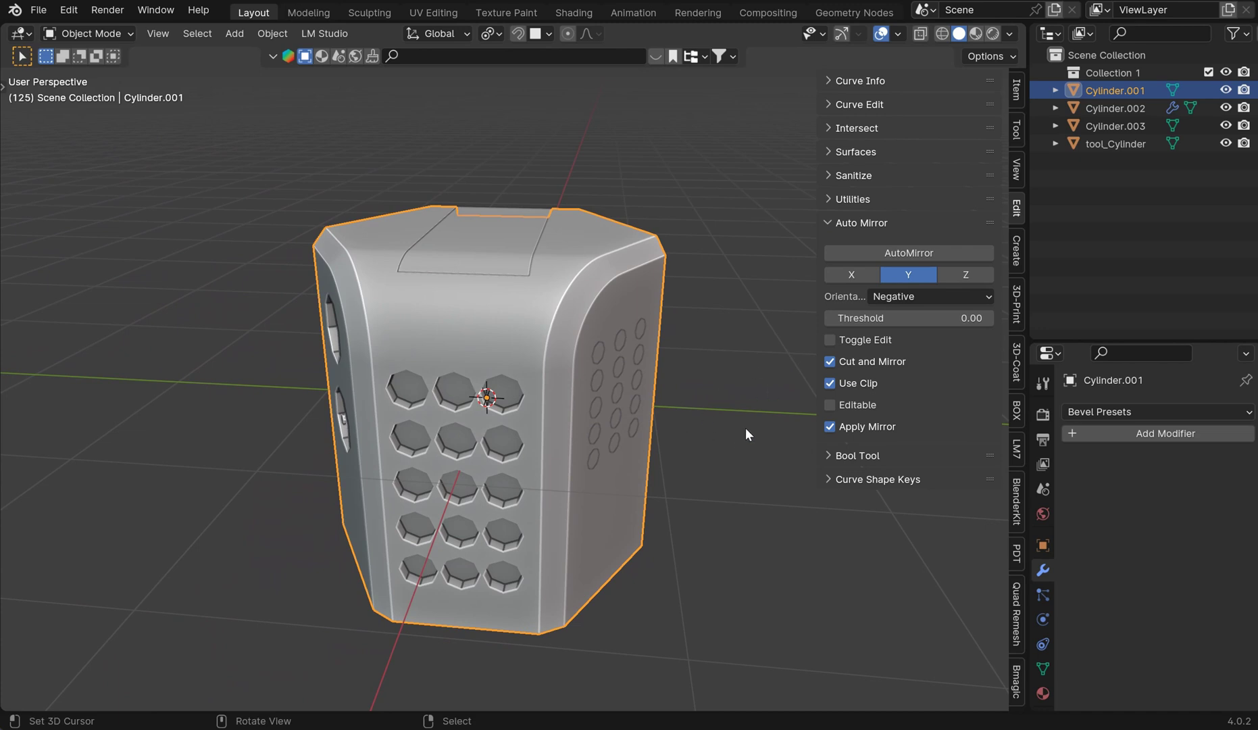
{"action": "left_click", "coordinate": [948, 296]}
{"action": "left_click", "coordinate": [902, 250]}
Mirror the separate octagon pieces of the side face across the Y axis with Auto Mirror and inspect the mesh
{"action": "middle_click_drag", "start_coordinate": [693, 287], "coordinate": [551, 344]}
{"action": "left_click", "coordinate": [534, 337]}
{"action": "key", "text": "g"}
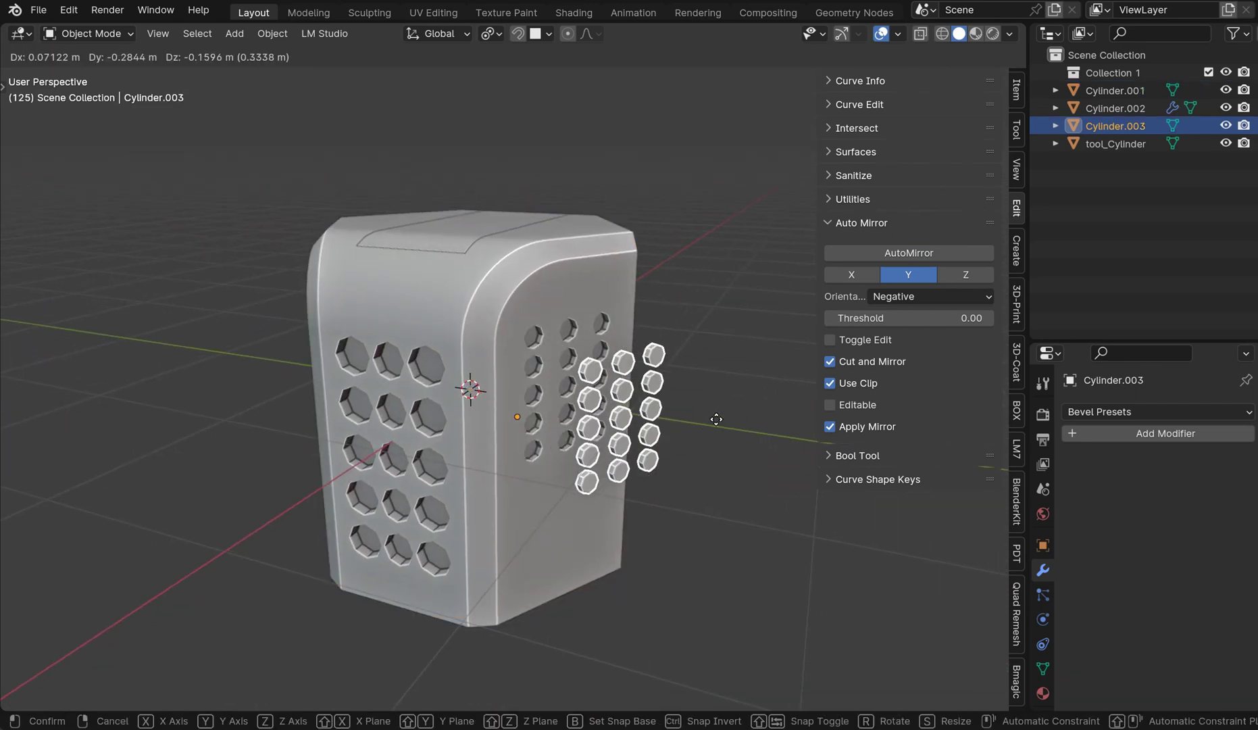
{"action": "right_click", "coordinate": [723, 417]}
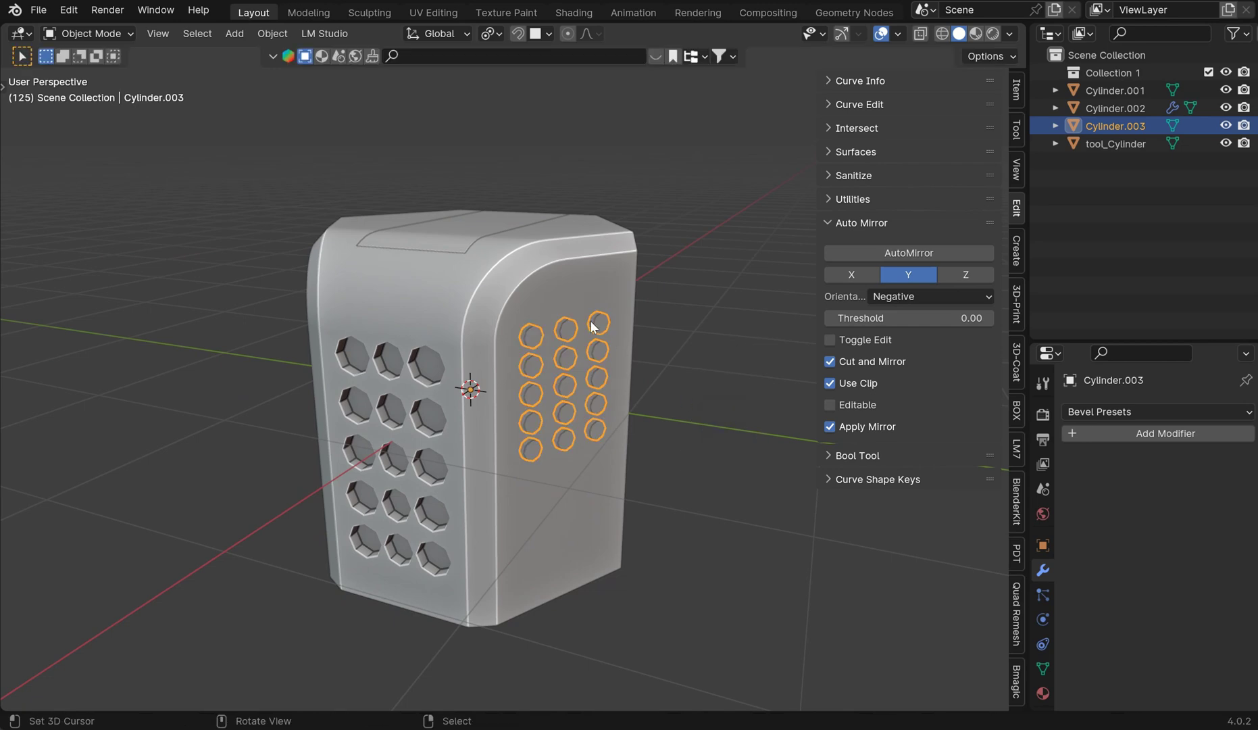
{"action": "middle_click_drag", "start_coordinate": [594, 328], "coordinate": [761, 314]}
{"action": "left_click", "coordinate": [892, 253]}
{"action": "middle_click_drag", "start_coordinate": [676, 307], "coordinate": [662, 359]}
{"action": "middle_click_drag", "start_coordinate": [739, 369], "coordinate": [684, 358]}
{"action": "key", "text": "Tab"}
{"action": "left_click", "coordinate": [720, 233]}
{"action": "mouse_move", "coordinate": [734, 309]}
{"action": "middle_mouse_down"}
{"action": "mouse_move", "coordinate": [525, 329]}
{"action": "mouse_move", "coordinate": [585, 327]}
{"action": "mouse_move", "coordinate": [691, 295]}
{"action": "mouse_move", "coordinate": [744, 318]}
{"action": "mouse_move", "coordinate": [733, 320]}
{"action": "middle_mouse_up"}
{"action": "key", "text": "Tab"}
Cut a rectangular notch out of the body's upper-right corner in top view with the Carver in Difference mode
{"action": "left_click", "coordinate": [499, 310]}
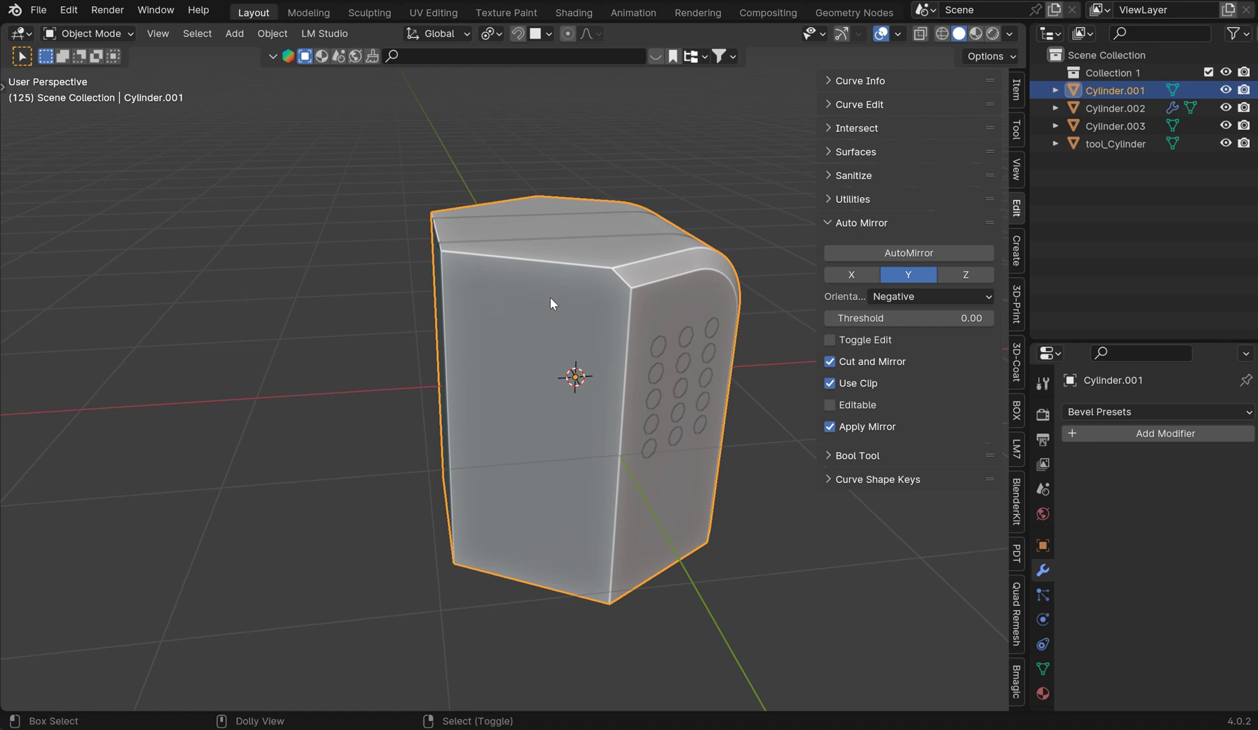
{"action": "key", "text": "ctrl+shift+x"}
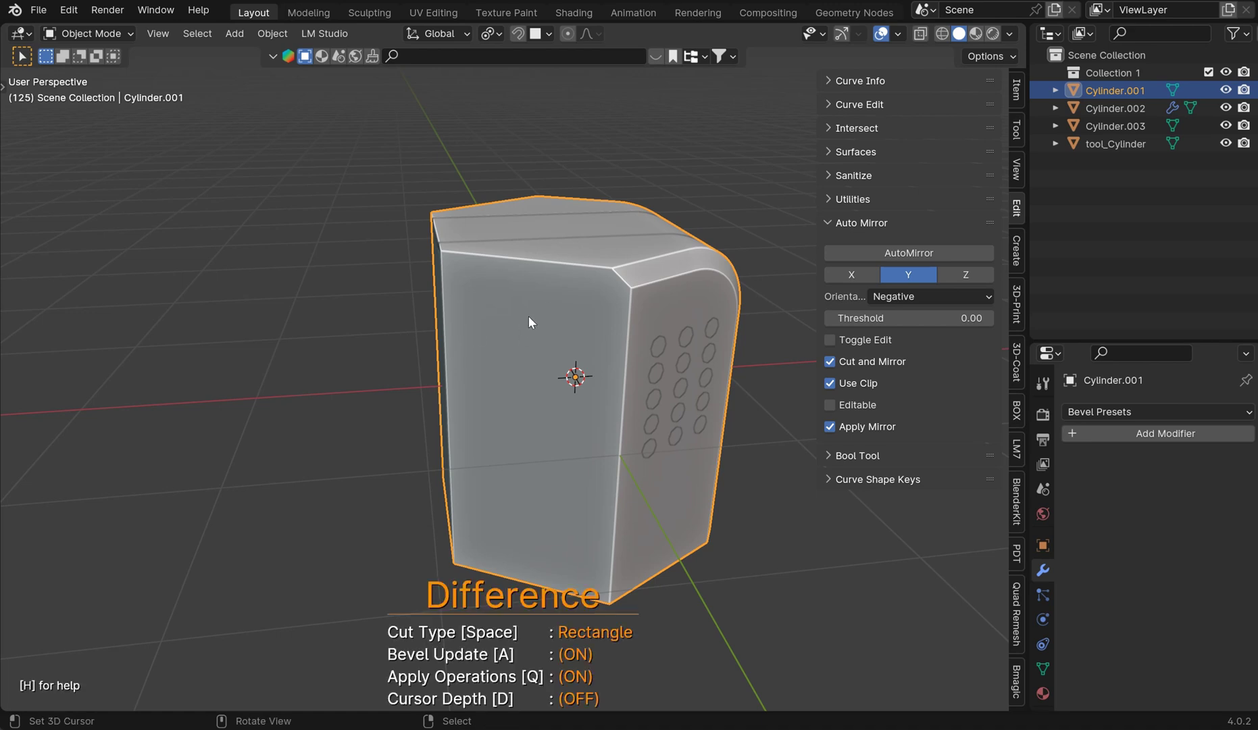
{"action": "key", "text": "KP_7"}
{"action": "scroll", "coordinate": [506, 306], "scroll_direction": "up", "scroll_amount": 3}
{"action": "left_click_drag", "start_coordinate": [522, 338], "coordinate": [677, 400]}
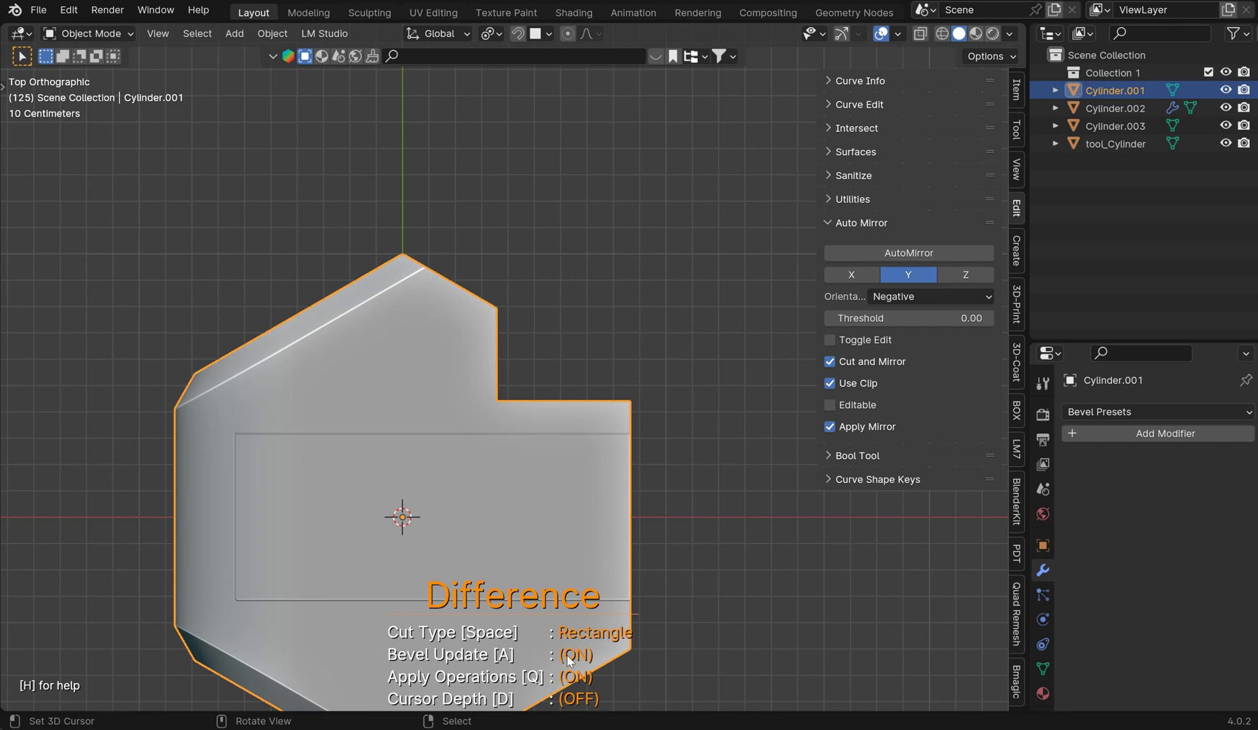
{"action": "middle_click_drag", "start_coordinate": [635, 376], "coordinate": [560, 326]}
{"action": "scroll", "coordinate": [560, 326], "scroll_direction": "down", "scroll_amount": 8}
Restrict the Carver cut to an unapplied operation and set it to a Circle with 90 subdivisions in top view
{"action": "key", "text": "KP_7"}
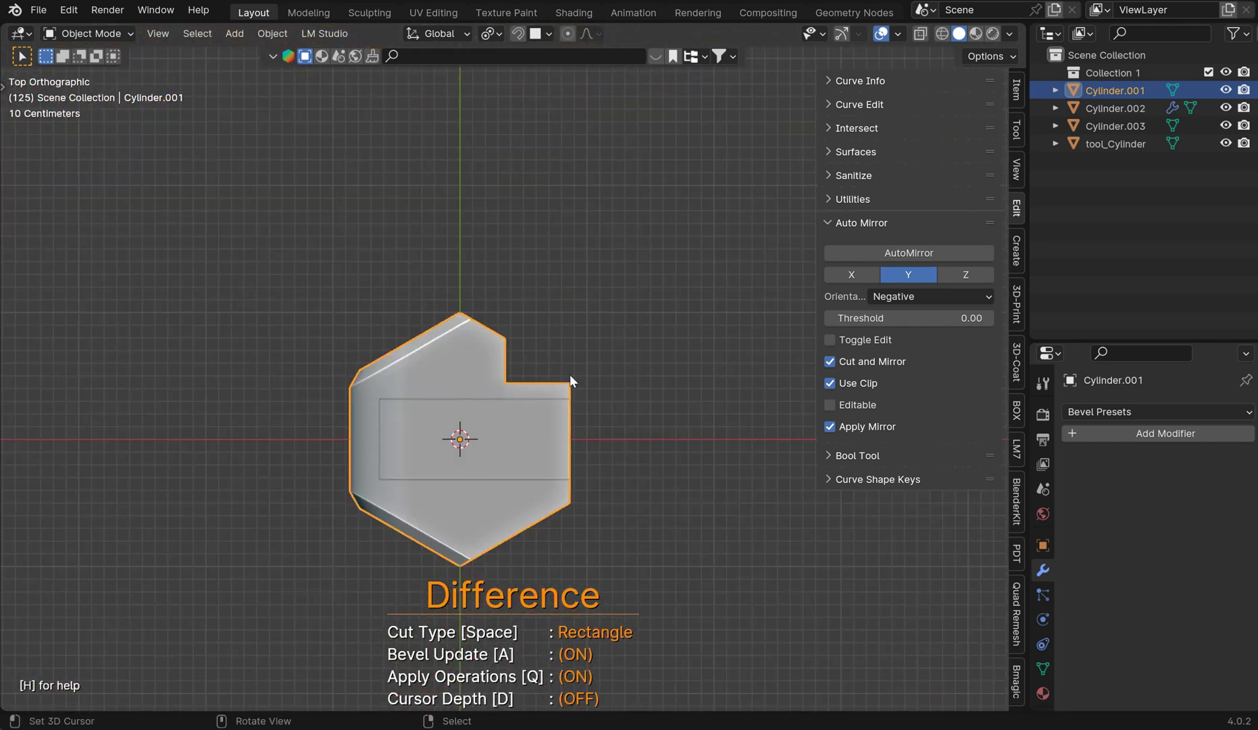
{"action": "middle_click_drag", "start_coordinate": [588, 542], "coordinate": [574, 342], "text": "shift"}
{"action": "scroll", "coordinate": [594, 385], "scroll_direction": "up", "scroll_amount": 2}
{"action": "key", "text": "q"}
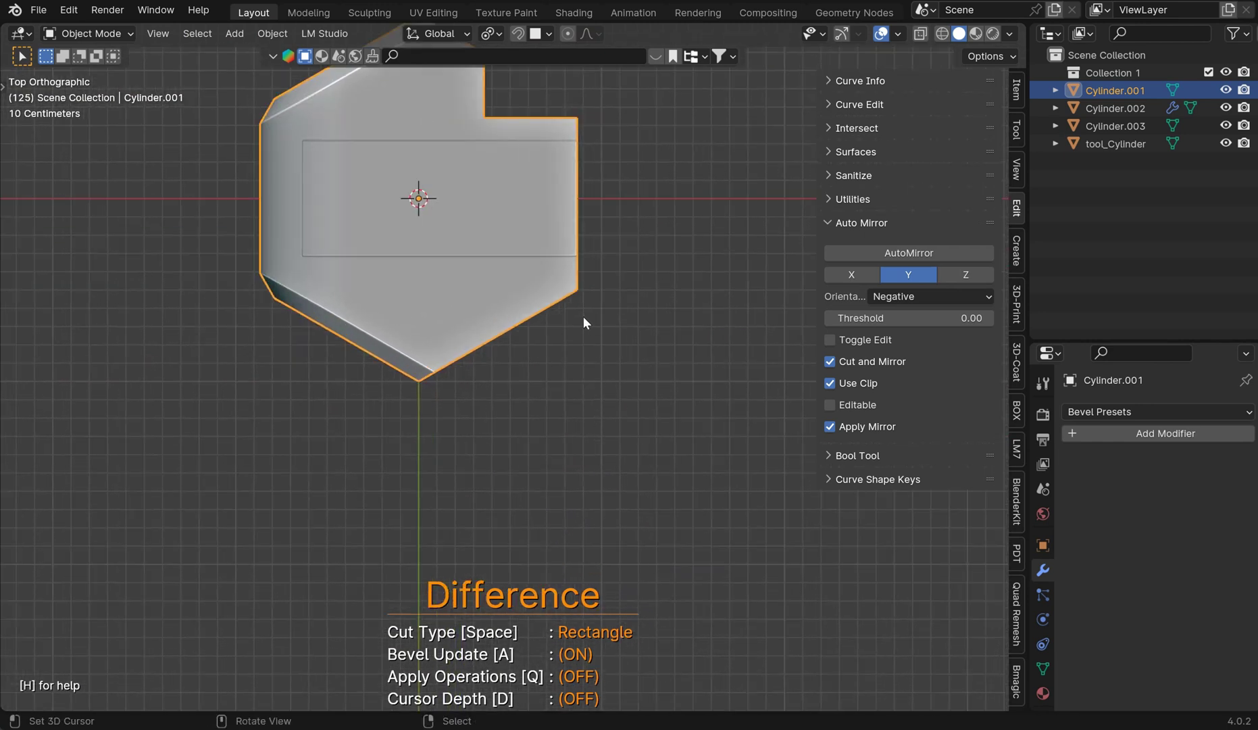
{"action": "key", "text": "space"}
{"action": "key", "text": "space"}
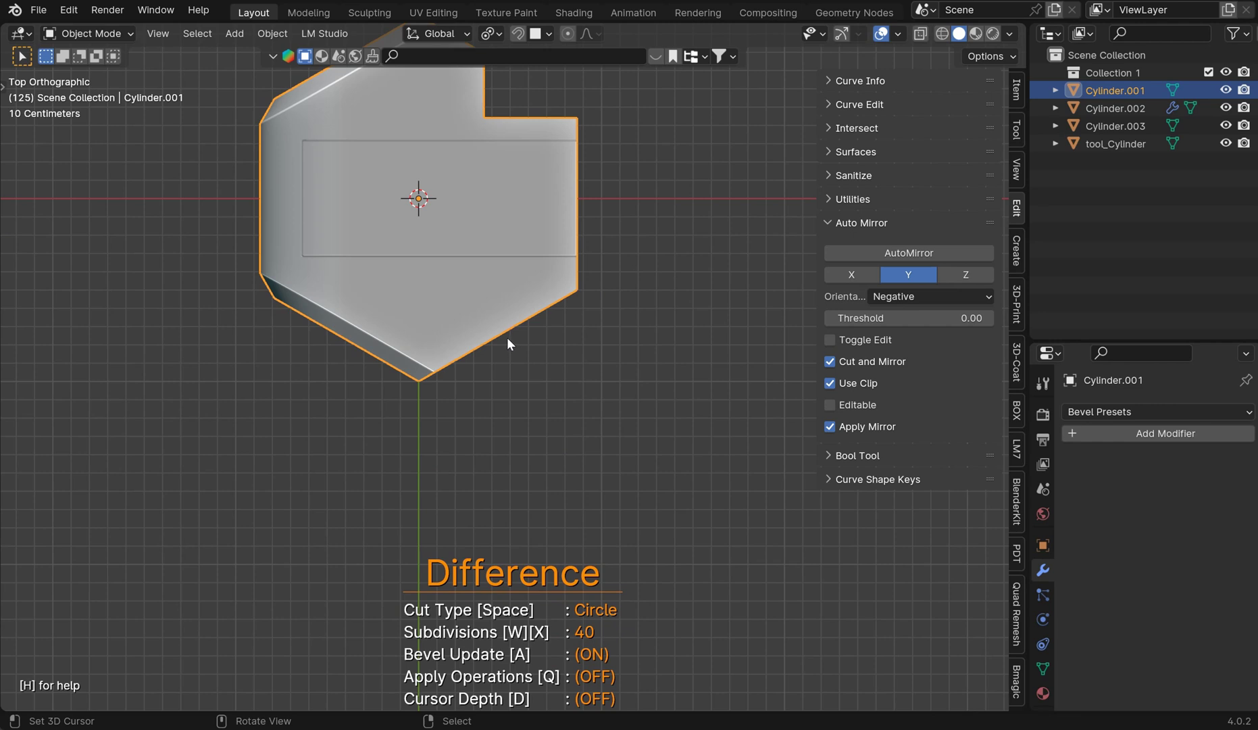
{"action": "key", "text": "w"}
{"action": "key", "text": "x"}
{"action": "key", "text": "x"}
{"action": "key", "text": "x"}
{"action": "key", "text": "x"}
Make an unapplied circular Difference cut through the body's slanted side next to the bottom corner and inspect the cutter
{"action": "left_click_drag", "start_coordinate": [542, 341], "coordinate": [554, 347]}
{"action": "middle_click_drag", "start_coordinate": [589, 410], "coordinate": [598, 365]}
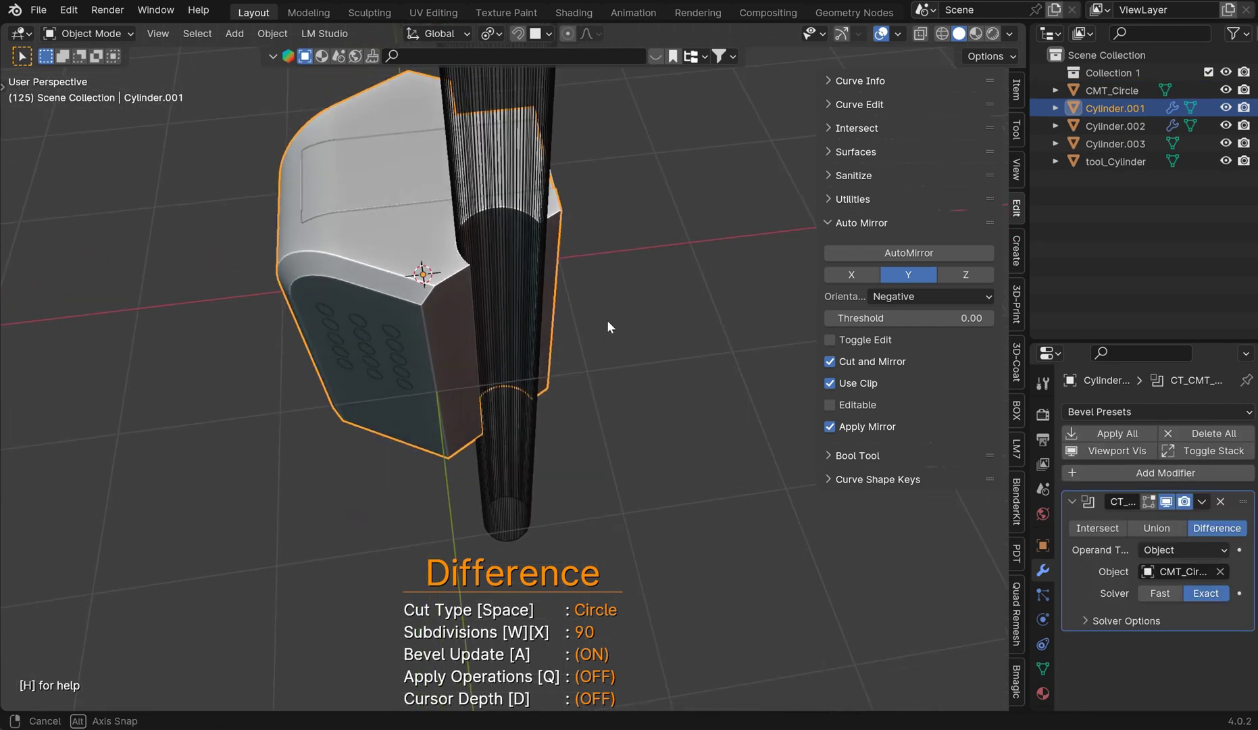
{"action": "middle_click_drag", "start_coordinate": [603, 313], "coordinate": [443, 216]}
{"action": "scroll", "coordinate": [648, 302], "scroll_direction": "up", "scroll_amount": 4}
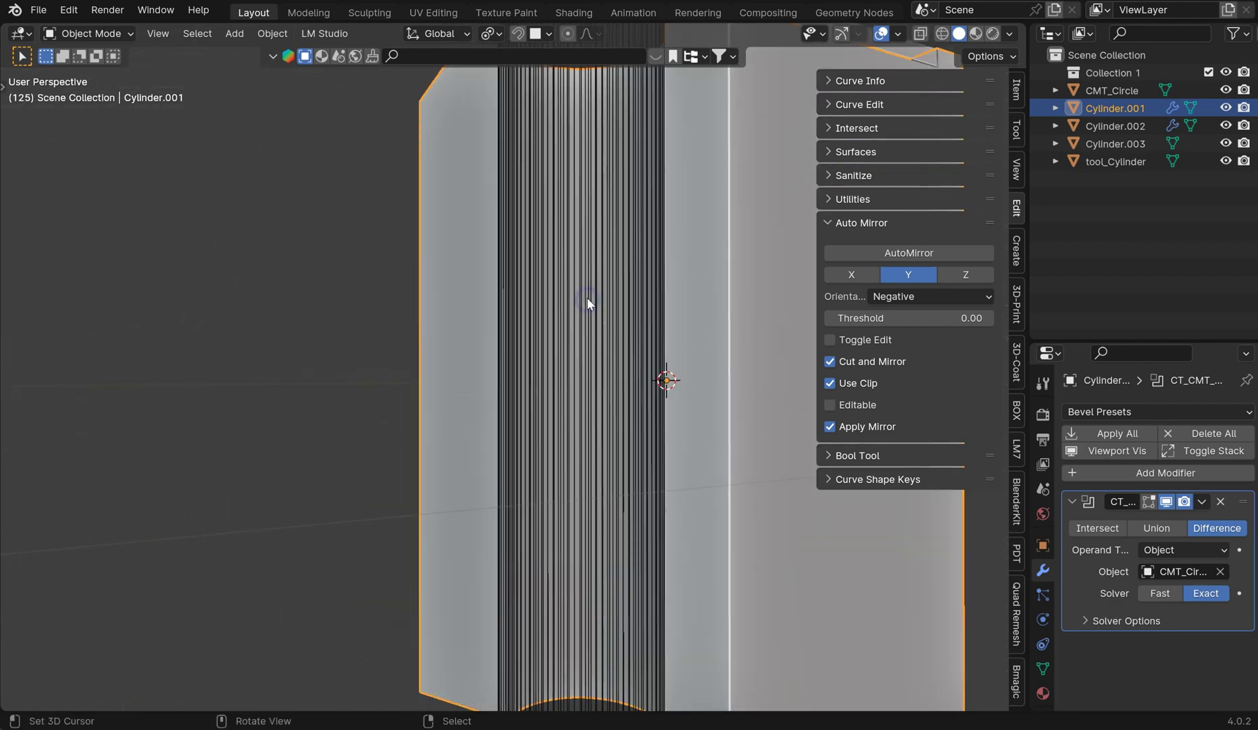
{"action": "scroll", "coordinate": [587, 291], "scroll_direction": "down", "scroll_amount": 5}
{"action": "middle_click_drag", "start_coordinate": [584, 275], "coordinate": [556, 262]}
Add 47 evenly spaced horizontal loop cuts along the circular cutter
{"action": "left_click", "coordinate": [534, 198]}
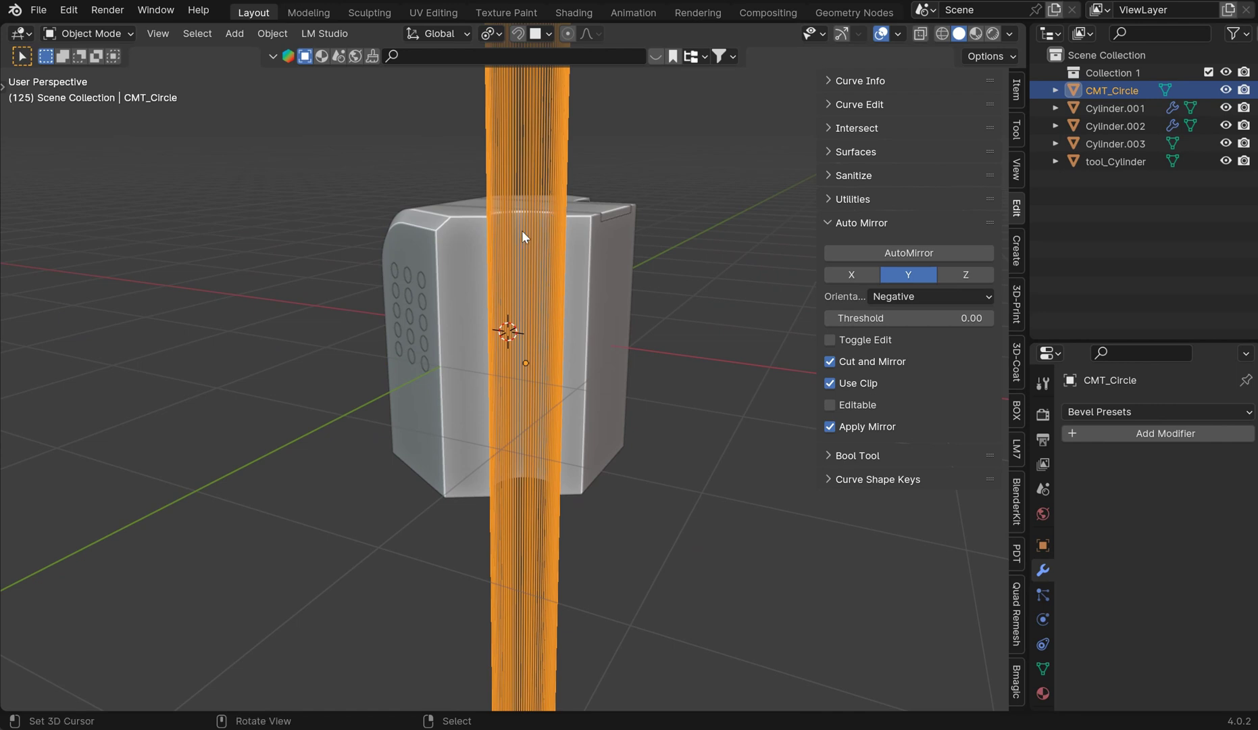
{"action": "key", "text": "Tab"}
{"action": "key", "text": "ctrl+Tab"}
{"action": "left_click", "coordinate": [632, 306]}
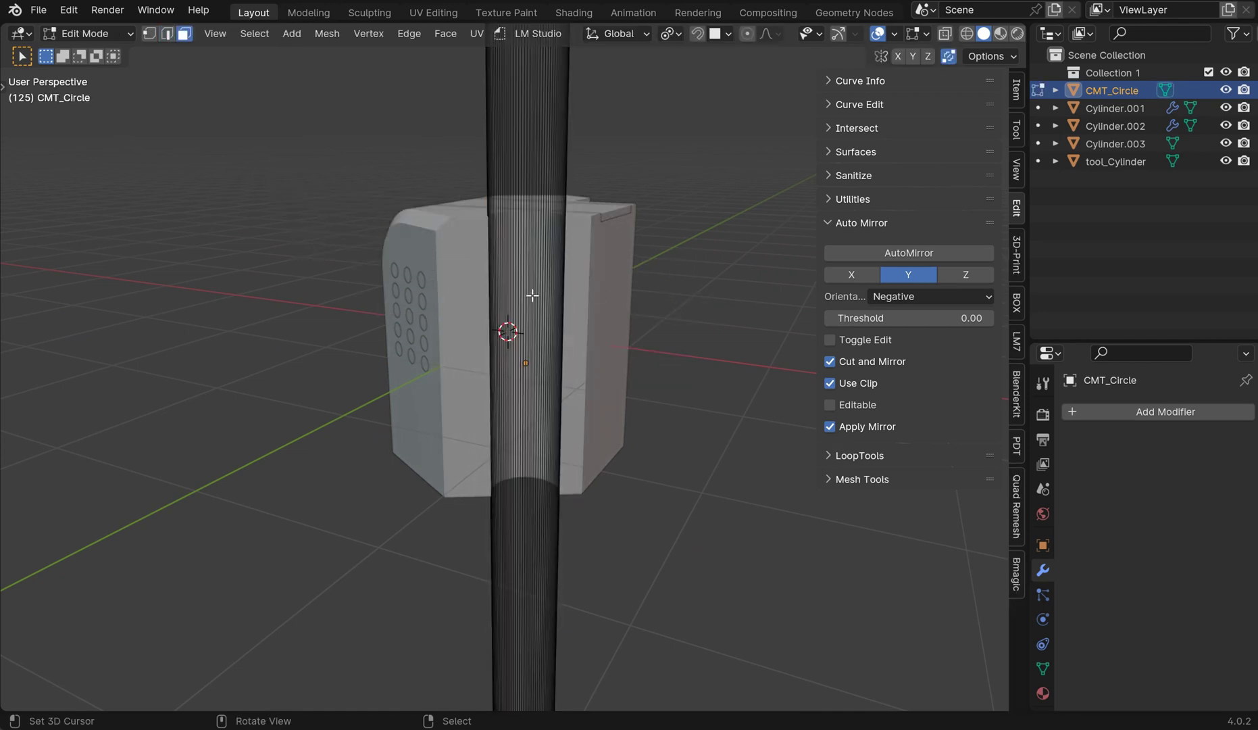
{"action": "key", "text": "ctrl+r"}
{"action": "scroll", "coordinate": [527, 294], "scroll_direction": "up", "scroll_amount": 20}
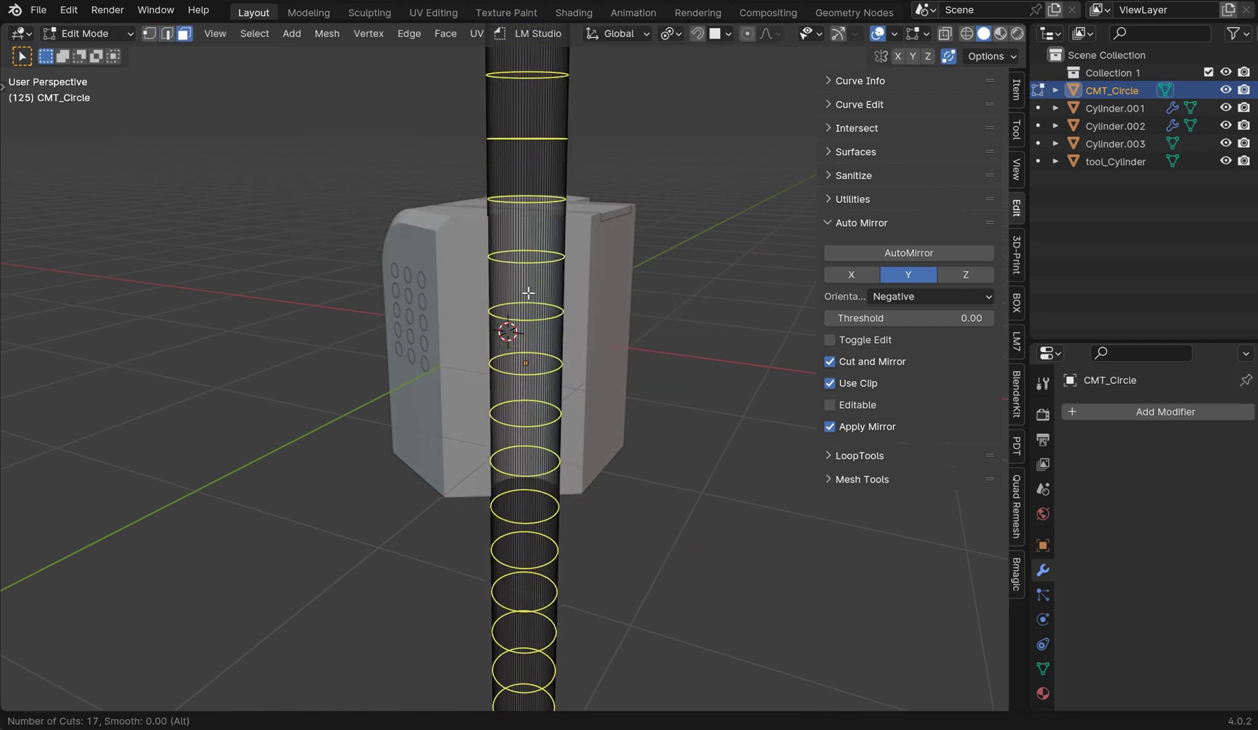
{"action": "scroll", "coordinate": [528, 294], "scroll_direction": "up", "scroll_amount": 15}
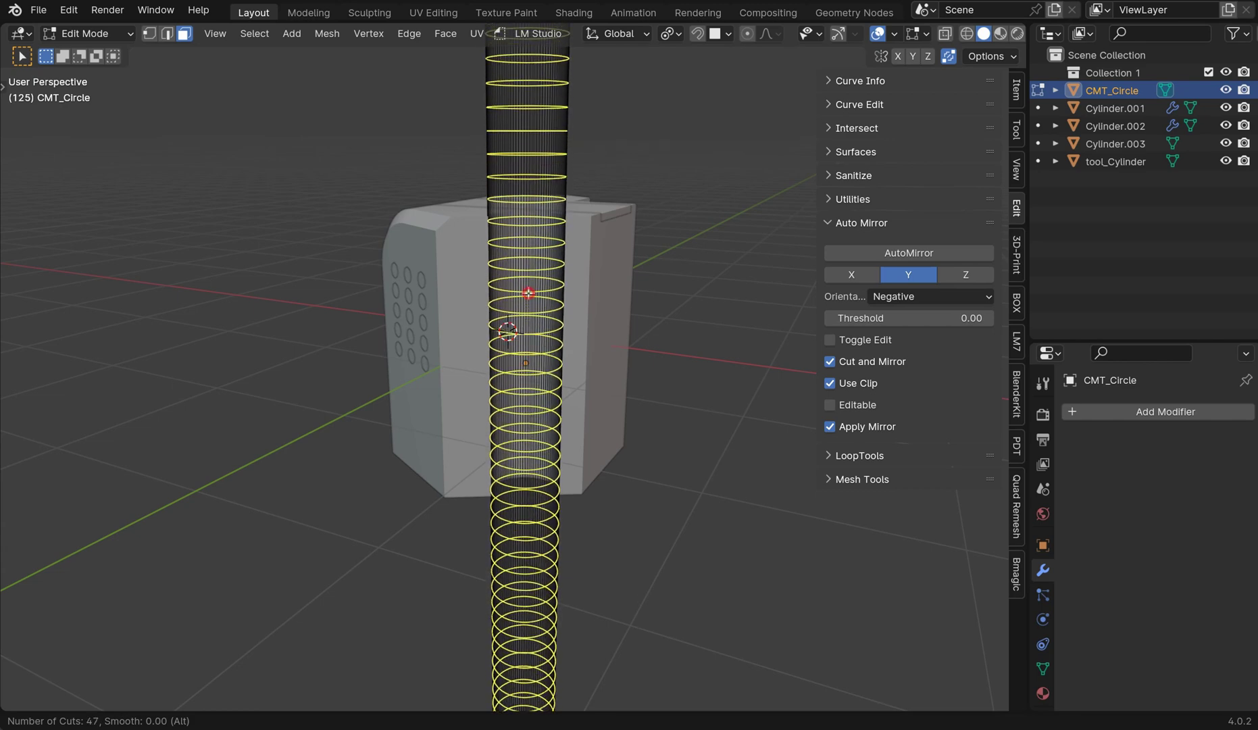
{"action": "left_click", "coordinate": [529, 293]}
{"action": "left_click", "coordinate": [576, 250]}
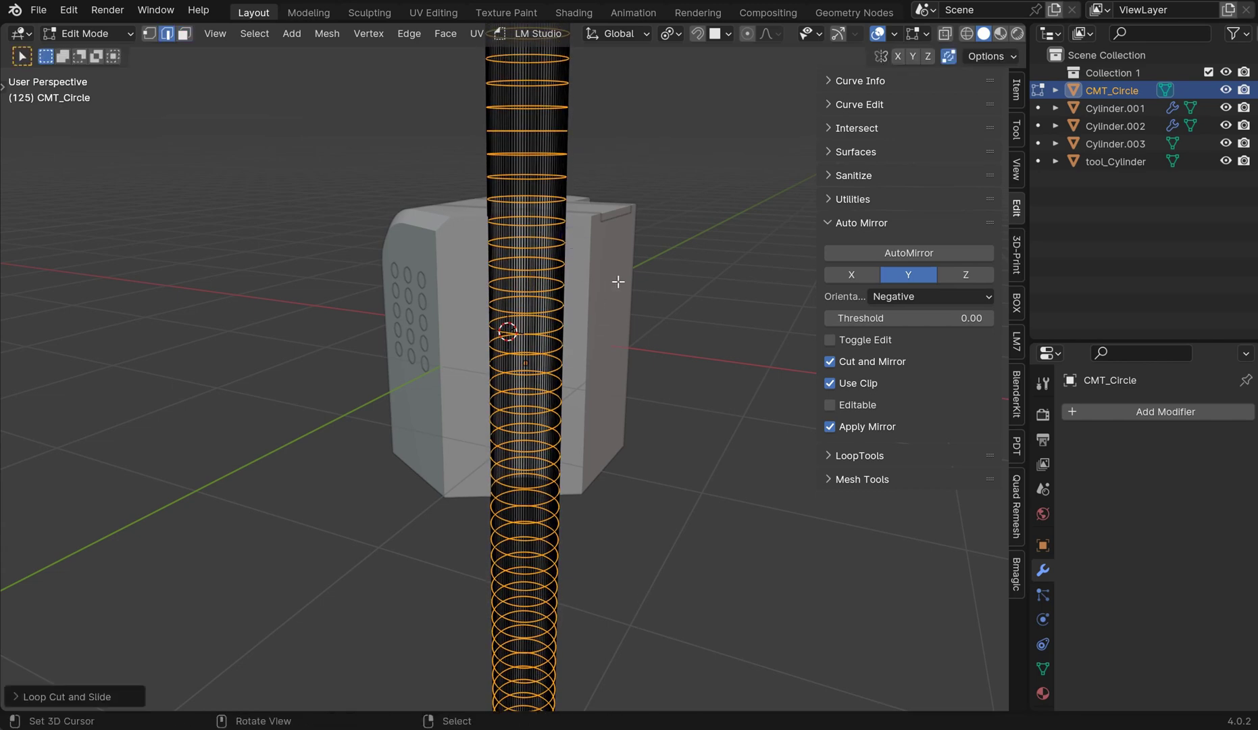
{"action": "middle_click_drag", "start_coordinate": [614, 281], "coordinate": [659, 396]}
{"action": "key", "text": "Tab"}
Shade the circular cutter smooth
{"action": "left_click", "coordinate": [653, 305]}
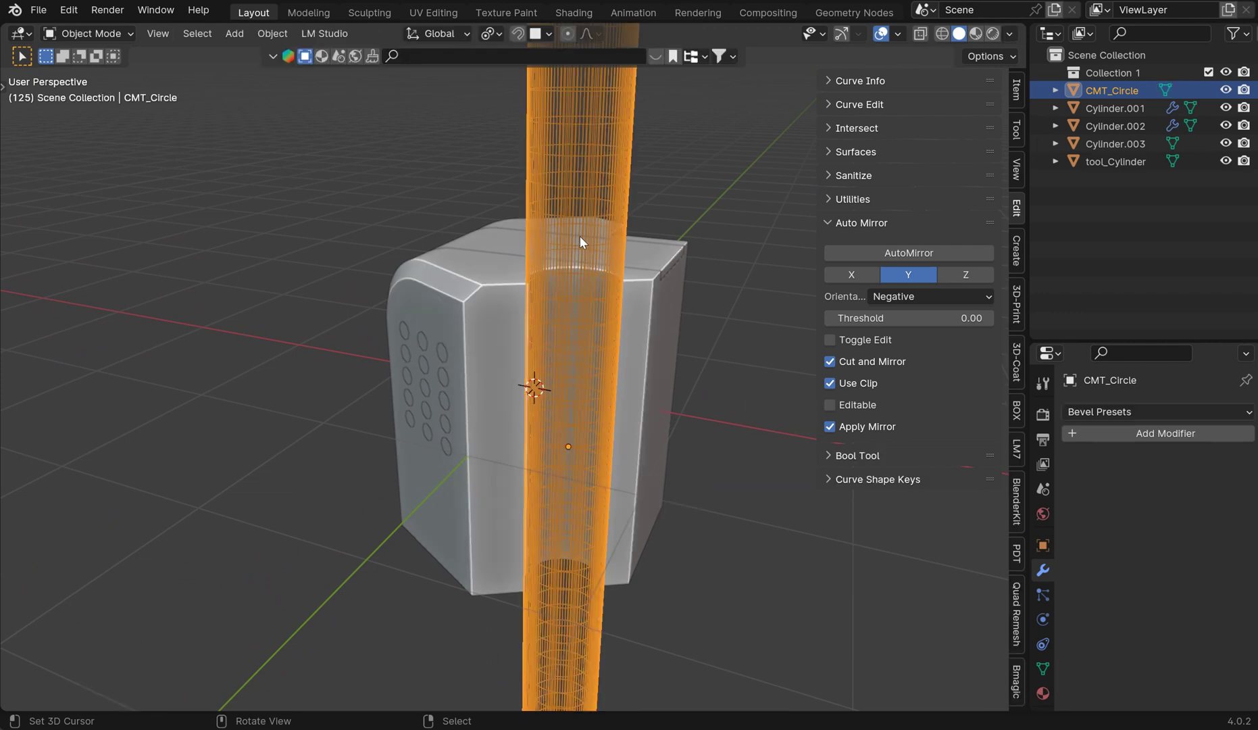
{"action": "key", "text": "q"}
{"action": "left_click", "coordinate": [580, 235]}
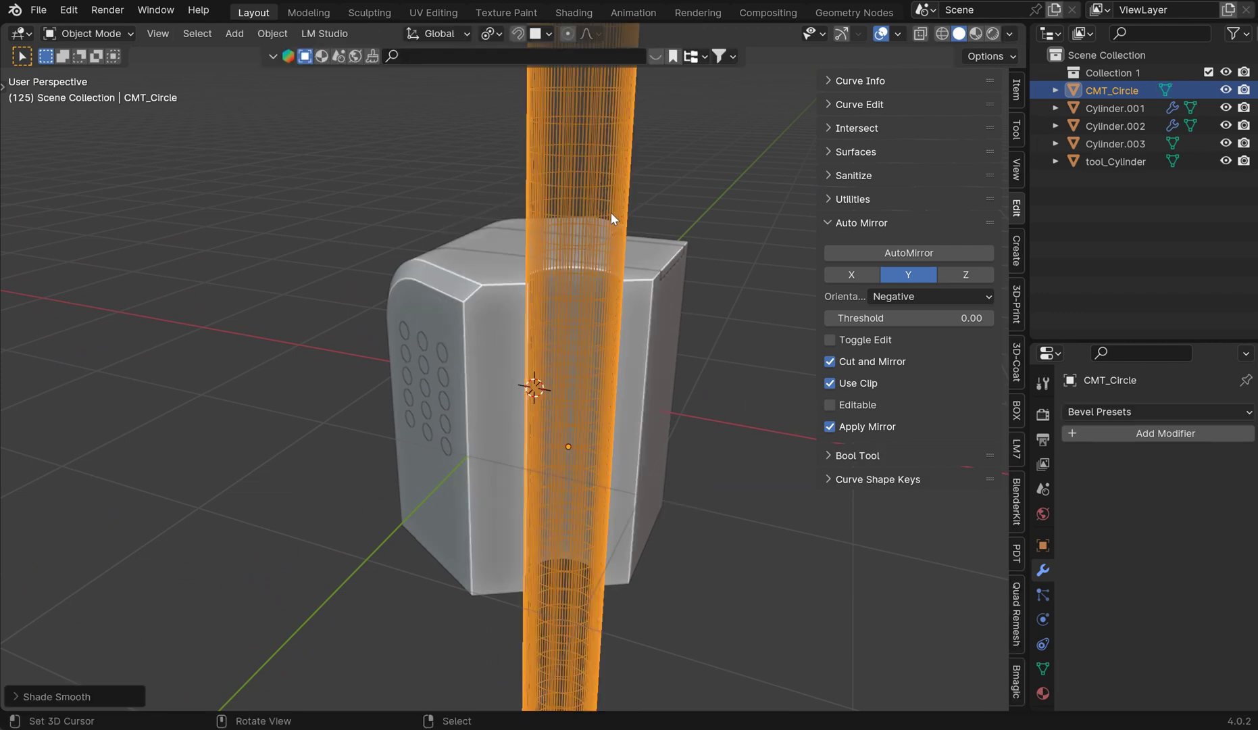
Apply the Boolean modifier on the main body and delete the circular cutter
{"action": "left_click", "coordinate": [508, 292]}
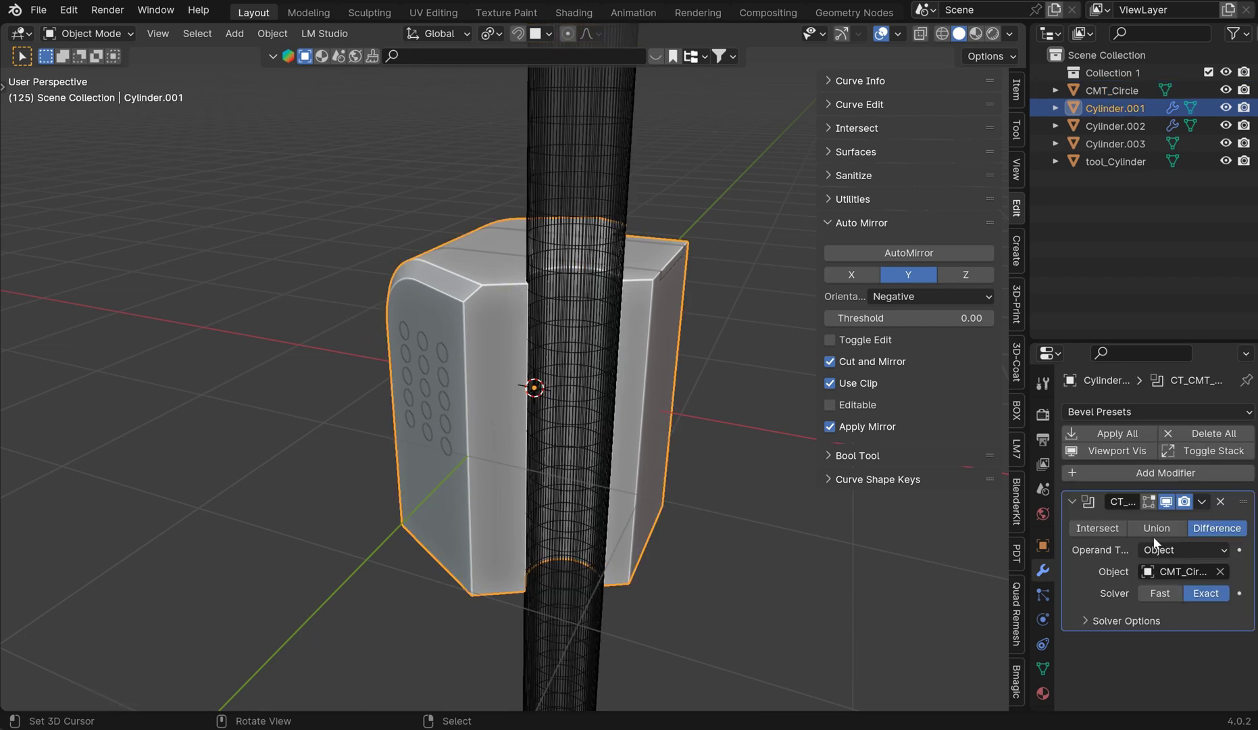
{"action": "left_click", "coordinate": [1111, 433]}
{"action": "left_click", "coordinate": [619, 223]}
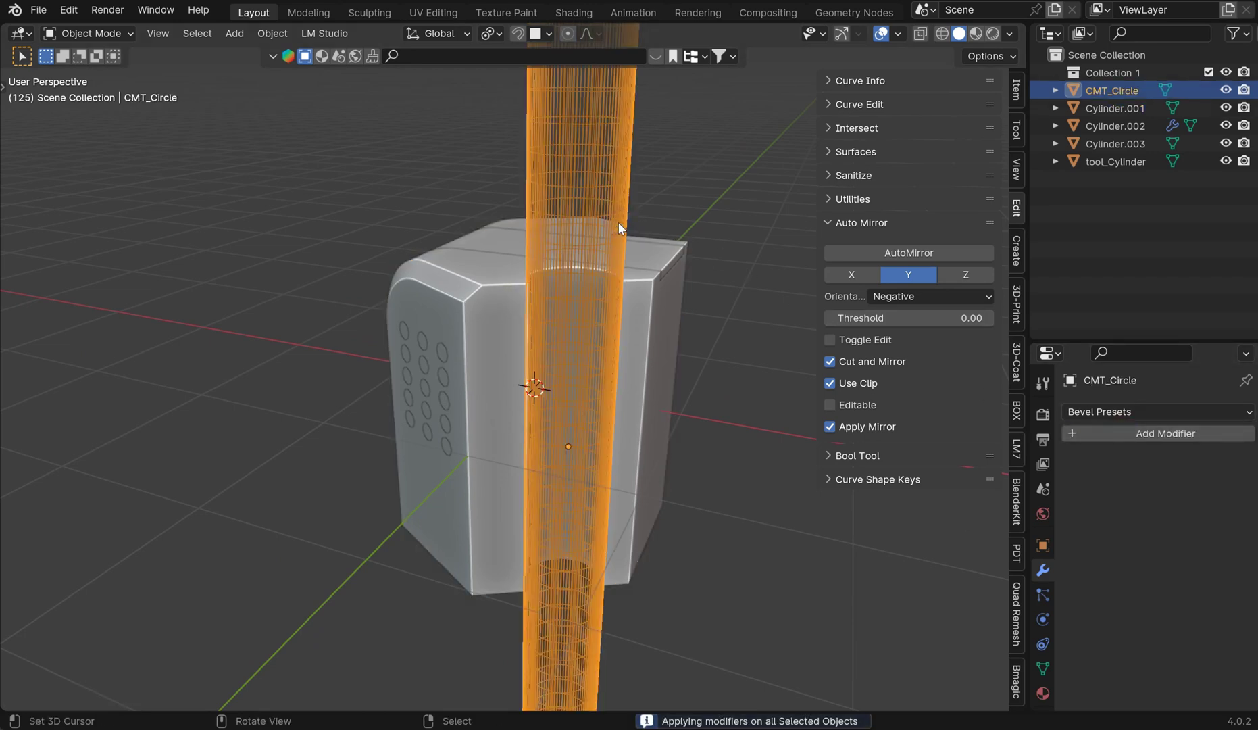
{"action": "key", "text": "Delete"}
Undo the applied cut, remove the body's Boolean modifier, and delete the circular cutter
{"action": "middle_click_drag", "start_coordinate": [638, 240], "coordinate": [587, 458]}
{"action": "scroll", "coordinate": [689, 287], "scroll_direction": "up", "scroll_amount": 4}
{"action": "key", "text": "ctrl+z"}
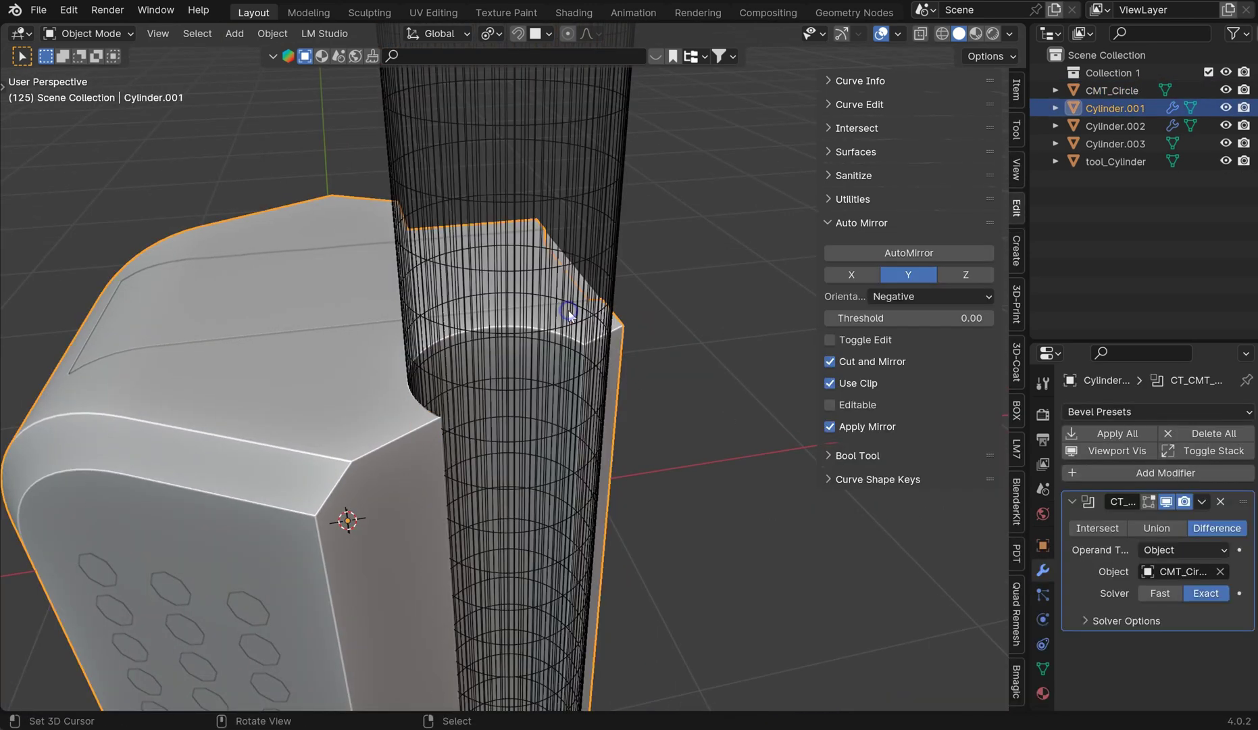
{"action": "left_click", "coordinate": [614, 369]}
{"action": "left_click", "coordinate": [1220, 501]}
{"action": "left_click", "coordinate": [581, 300]}
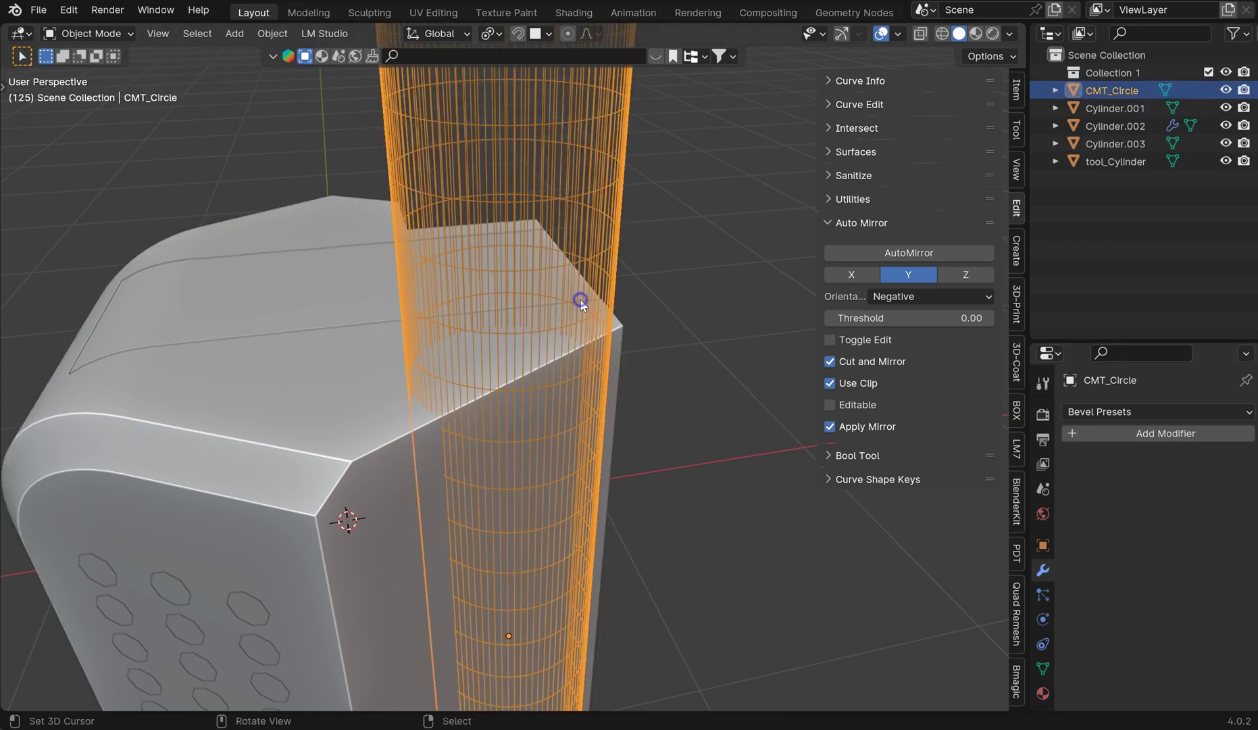
{"action": "key", "text": "Delete"}
{"action": "middle_click_drag", "start_coordinate": [602, 291], "coordinate": [616, 313]}
{"action": "key", "text": "KP_7"}
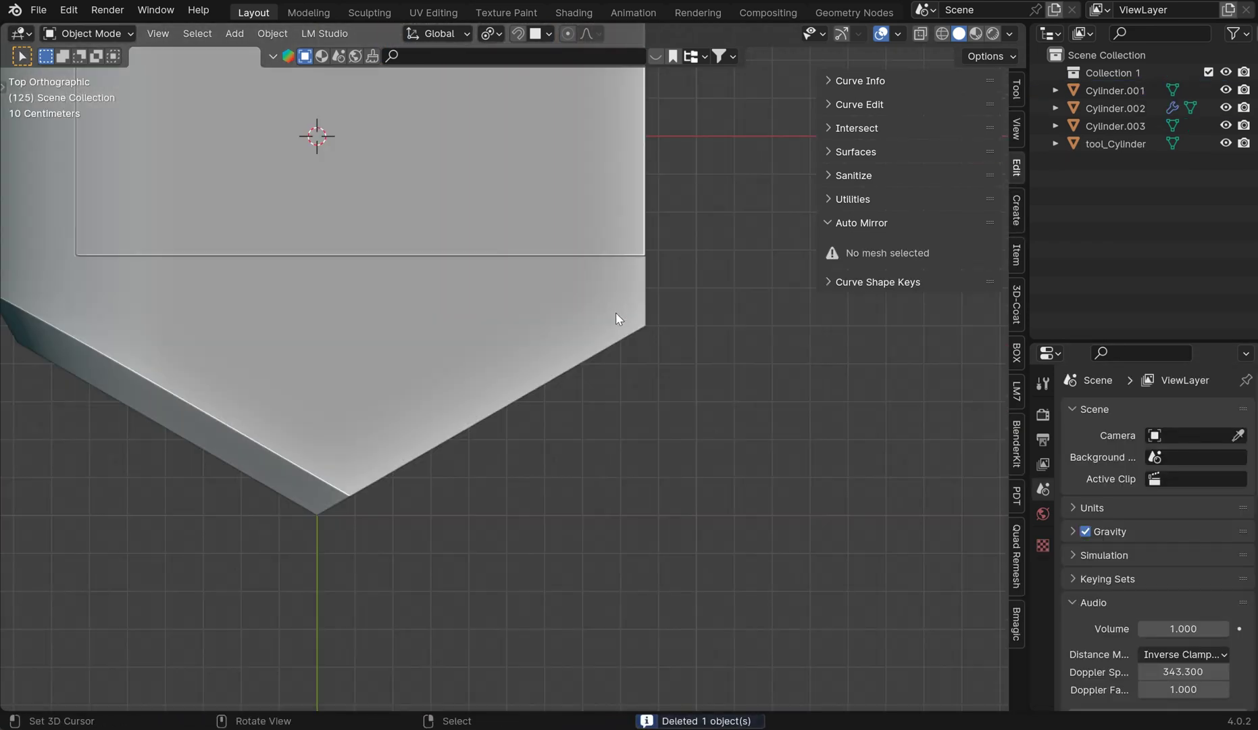
{"action": "scroll", "coordinate": [616, 312], "scroll_direction": "down", "scroll_amount": 3}
{"action": "key", "text": "ctrl+shift+x"}
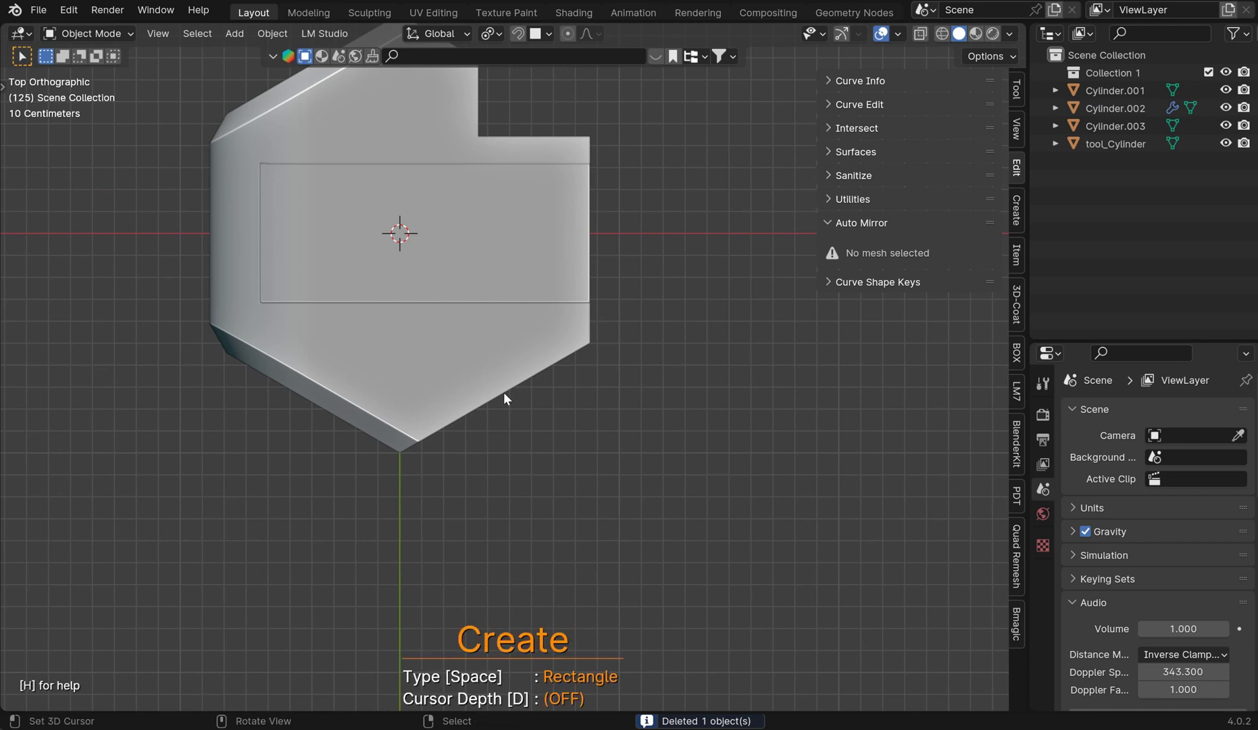
{"action": "key", "text": "space"}
{"action": "key", "text": "space"}
{"action": "key", "text": "Escape"}
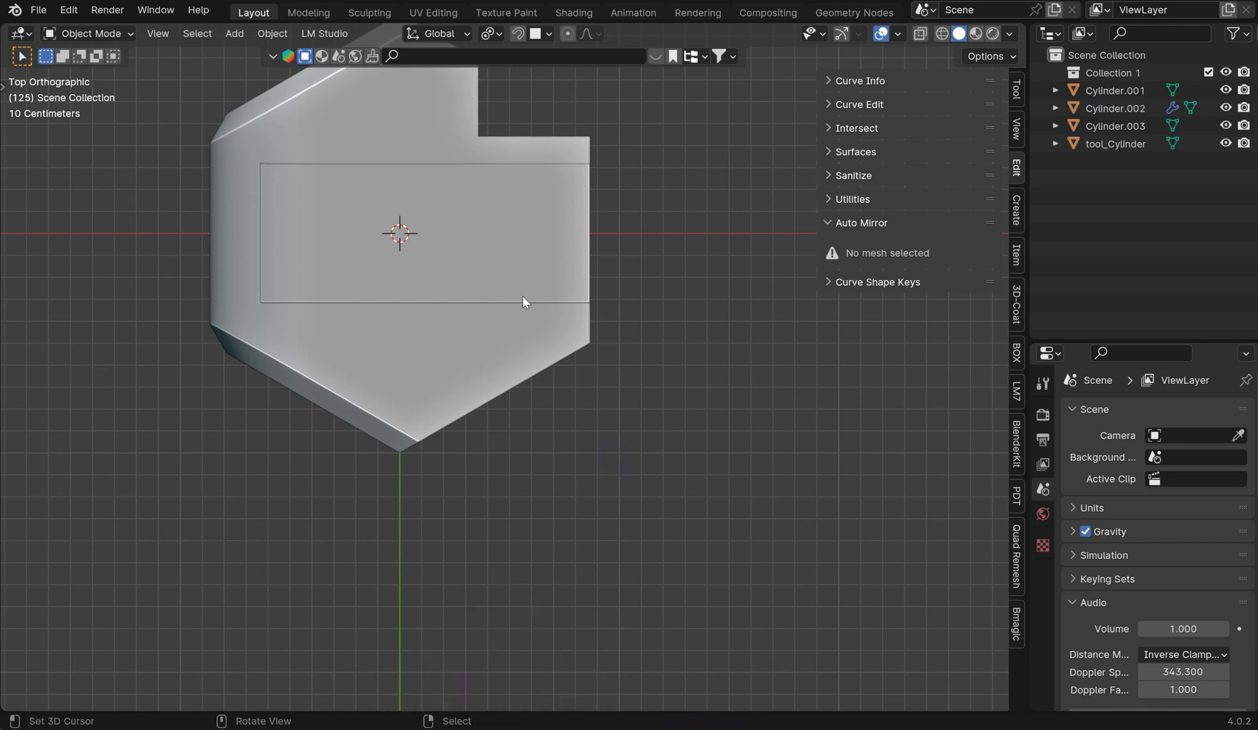
Cut a round groove through the body's slanted side with a 90-subdivision Carver circle and Apply Operations on
{"action": "left_click", "coordinate": [502, 346]}
{"action": "key", "text": "ctrl+shift+x"}
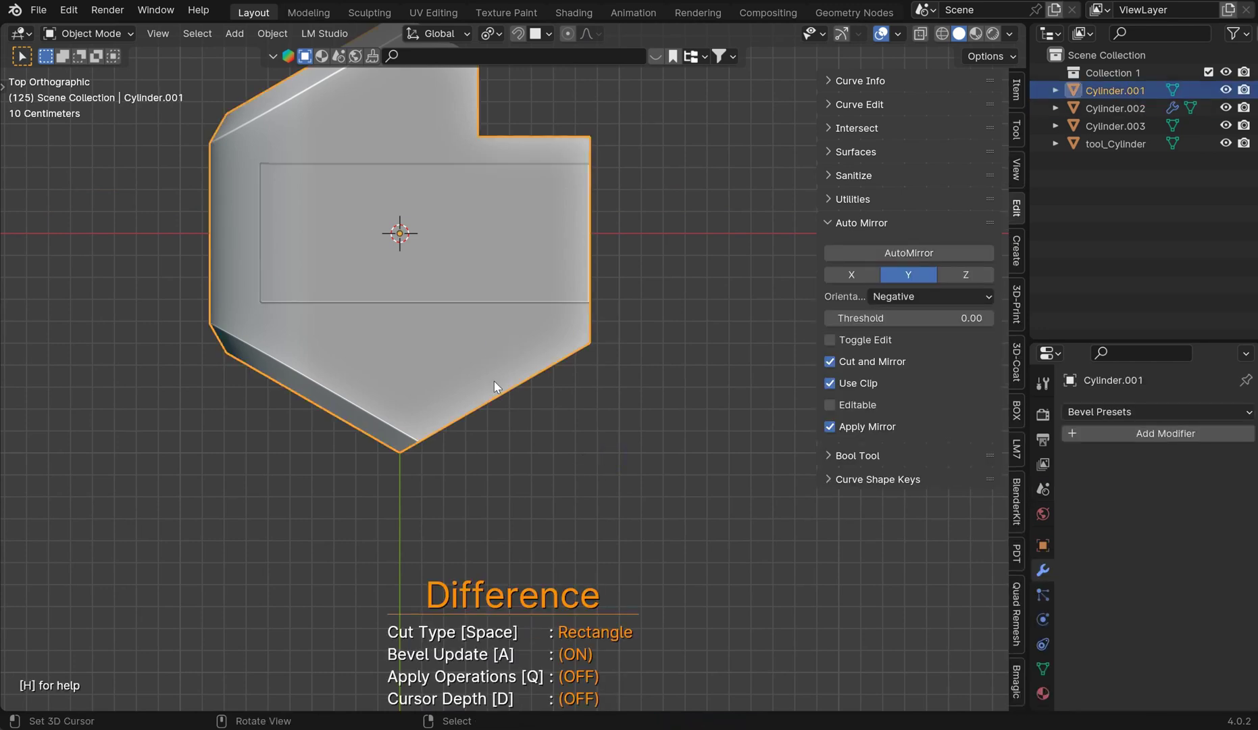
{"action": "key", "text": "space"}
{"action": "key", "text": "space"}
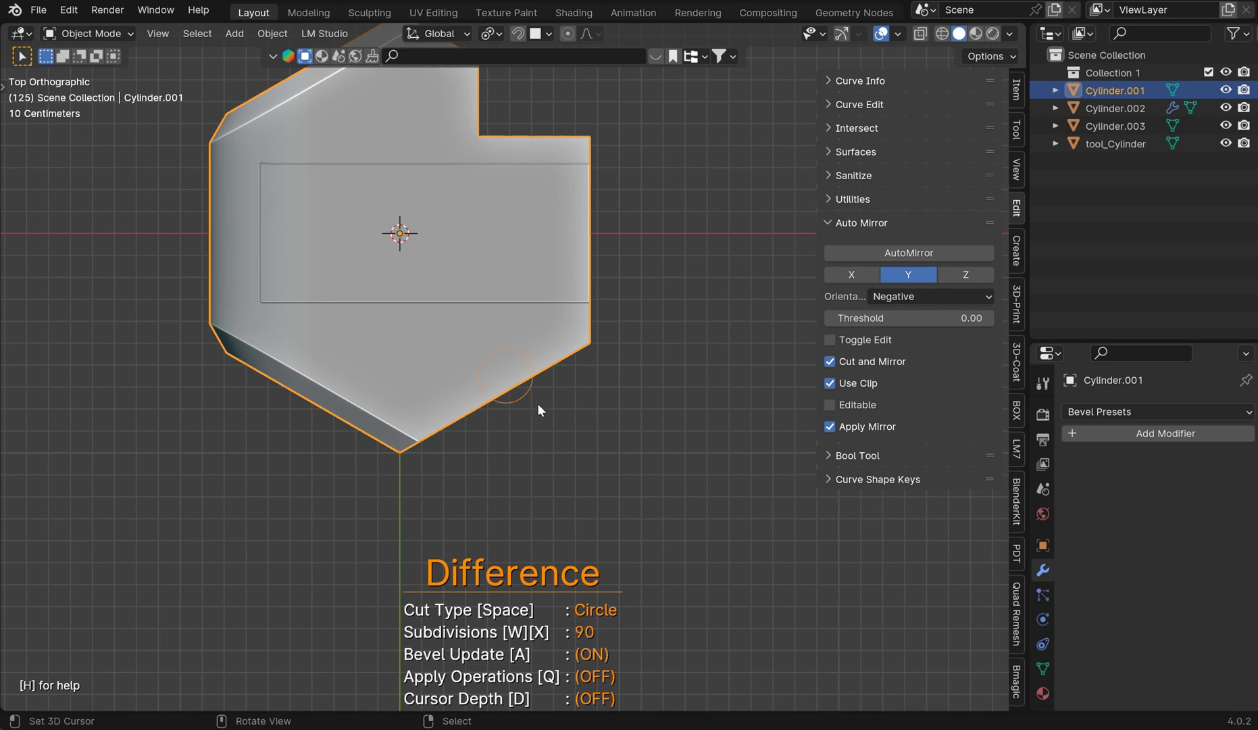
{"action": "left_click_drag", "start_coordinate": [543, 408], "coordinate": [572, 443]}
{"action": "left_click_drag", "start_coordinate": [571, 445], "coordinate": [572, 445]}
{"action": "middle_click_drag", "start_coordinate": [572, 444], "coordinate": [523, 415]}
Shade the main body smooth to even out the round groove
{"action": "scroll", "coordinate": [523, 421], "scroll_direction": "up", "scroll_amount": 4}
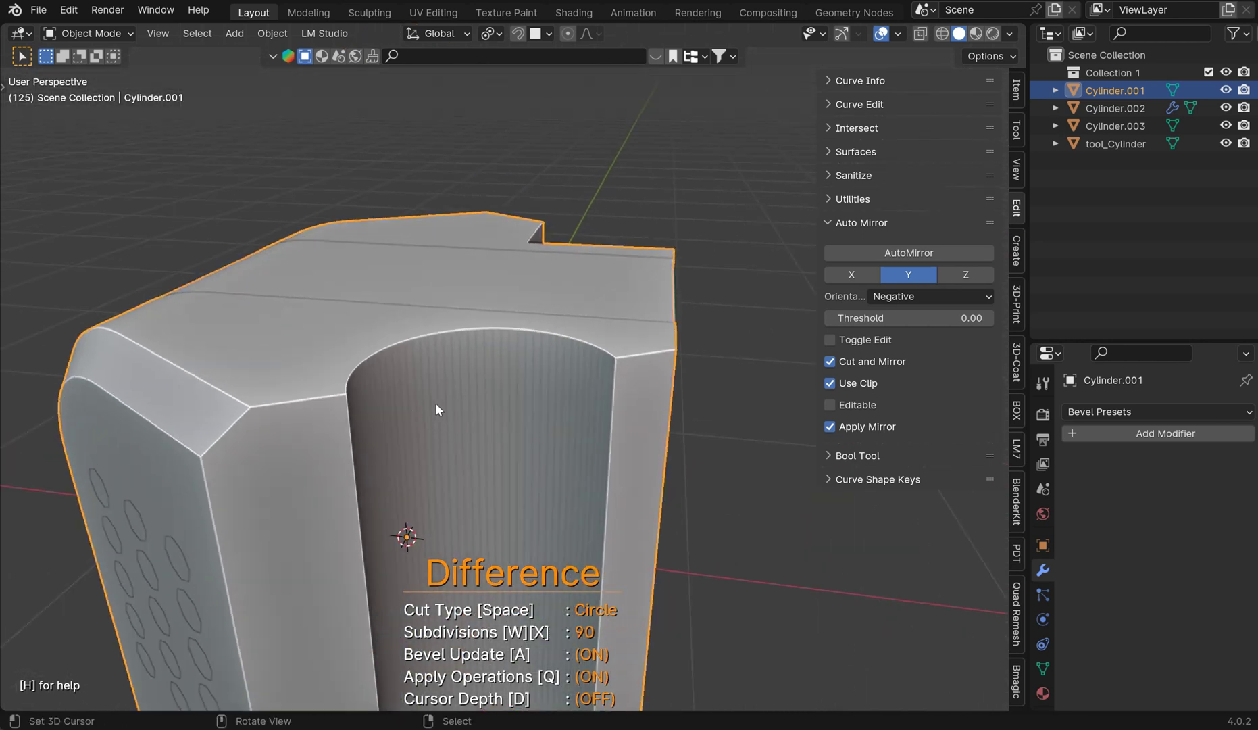
{"action": "key", "text": "q"}
{"action": "left_click", "coordinate": [435, 403]}
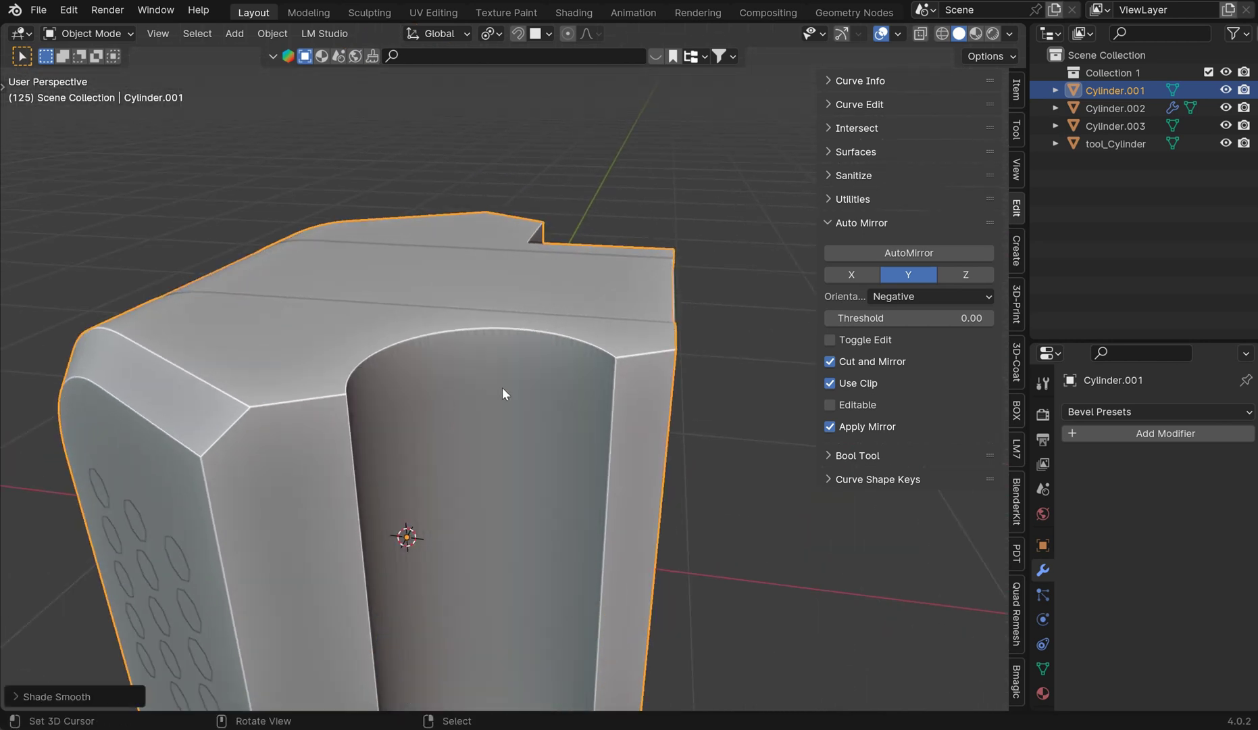
Add 23 evenly spaced loop cuts across the round groove's long strips in the main body's mesh
{"action": "middle_click_drag", "start_coordinate": [508, 388], "coordinate": [383, 437]}
{"action": "scroll", "coordinate": [523, 325], "scroll_direction": "down", "scroll_amount": 8}
{"action": "scroll", "coordinate": [528, 413], "scroll_direction": "up", "scroll_amount": 5}
{"action": "key", "text": "Tab"}
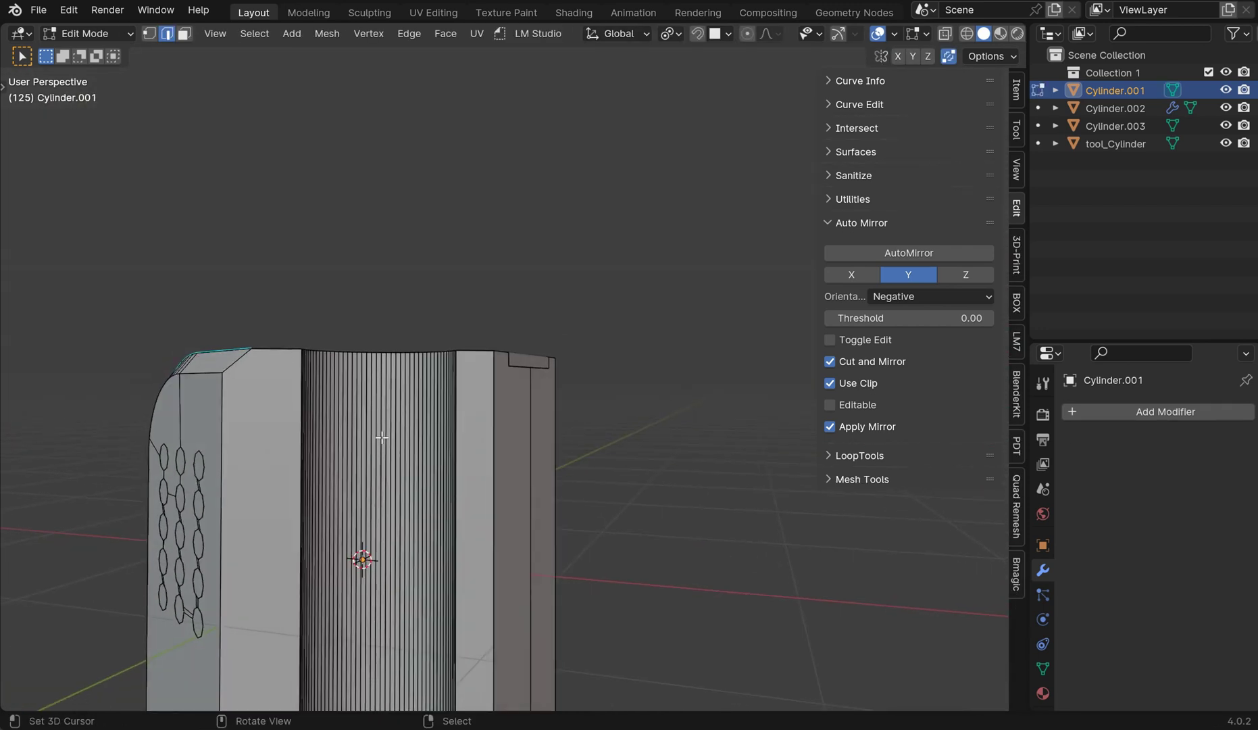
{"action": "key", "text": "ctrl+r"}
{"action": "scroll", "coordinate": [382, 437], "scroll_direction": "up", "scroll_amount": 20}
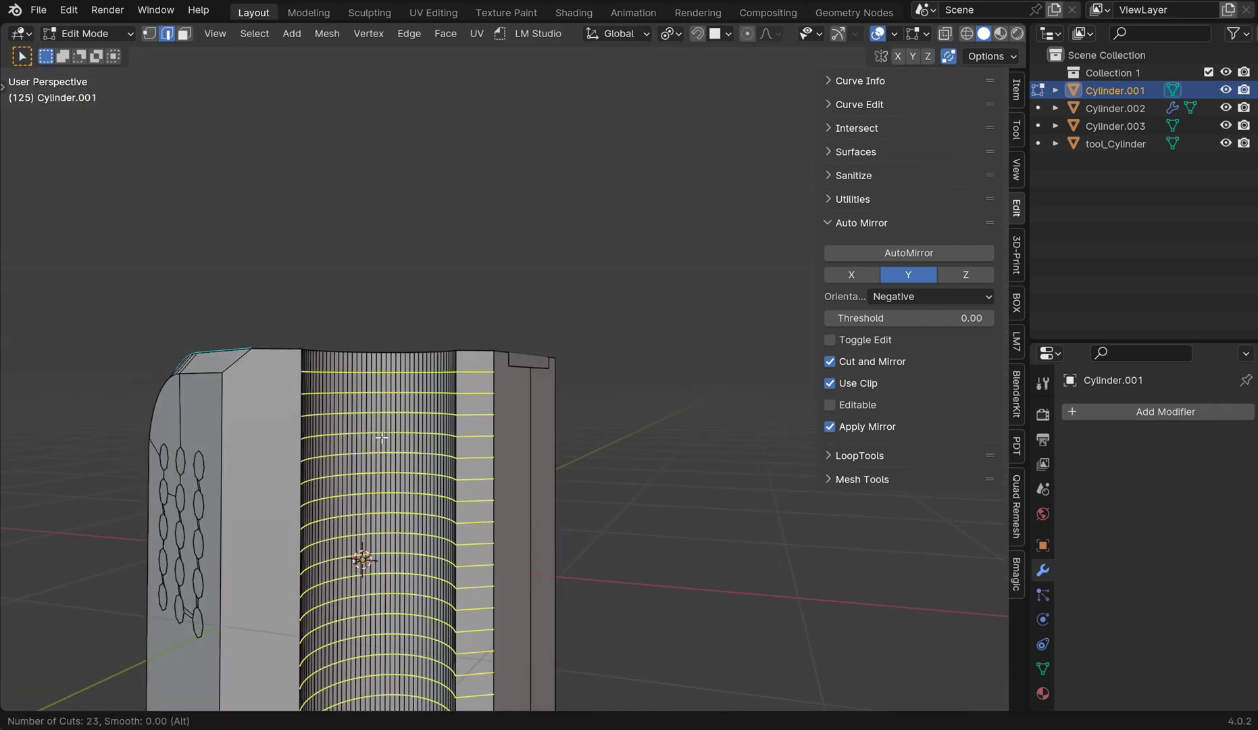
{"action": "left_click", "coordinate": [382, 437]}
{"action": "right_click", "coordinate": [382, 437]}
Examine the groove's new edge loops in Edit Mode and the body's shading in Object Mode
{"action": "key", "text": "Tab"}
{"action": "middle_click_drag", "start_coordinate": [441, 328], "coordinate": [424, 465]}
{"action": "key", "text": "Tab"}
{"action": "middle_click_drag", "start_coordinate": [412, 520], "coordinate": [547, 247]}
{"action": "left_click", "coordinate": [579, 373]}
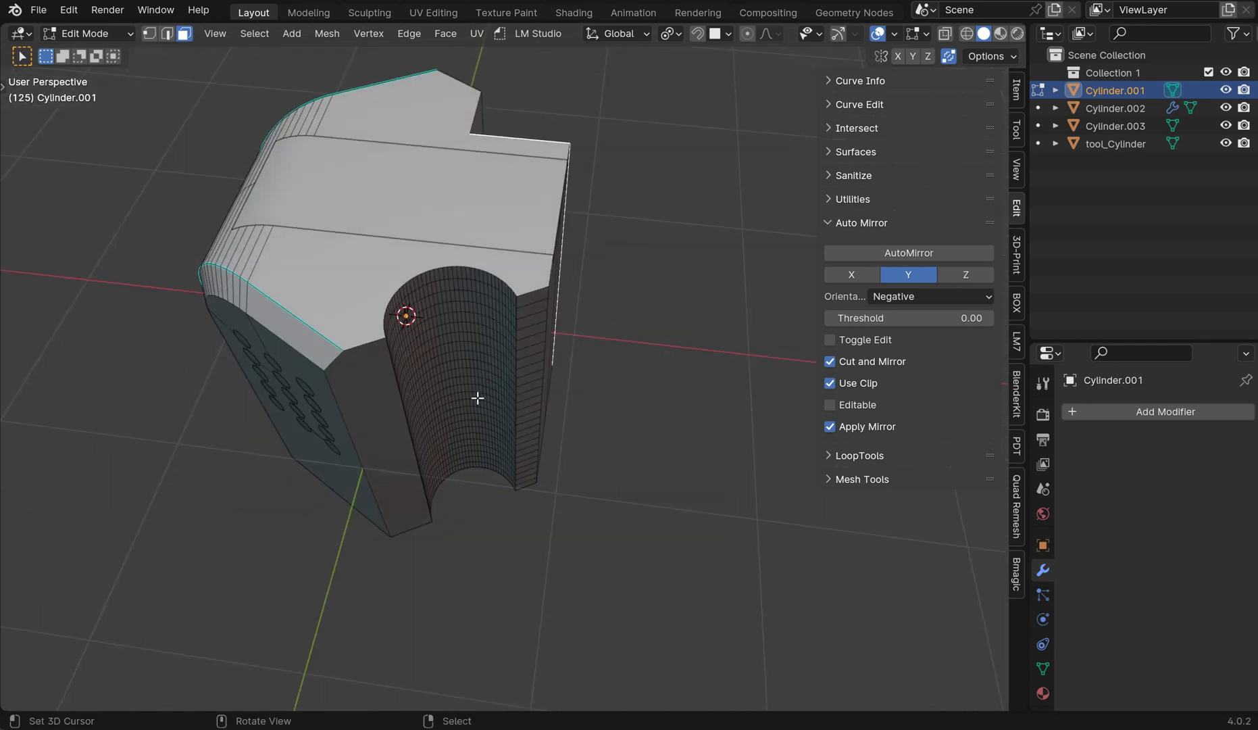
{"action": "key", "text": "Tab"}
{"action": "middle_click_drag", "start_coordinate": [477, 284], "coordinate": [554, 217]}
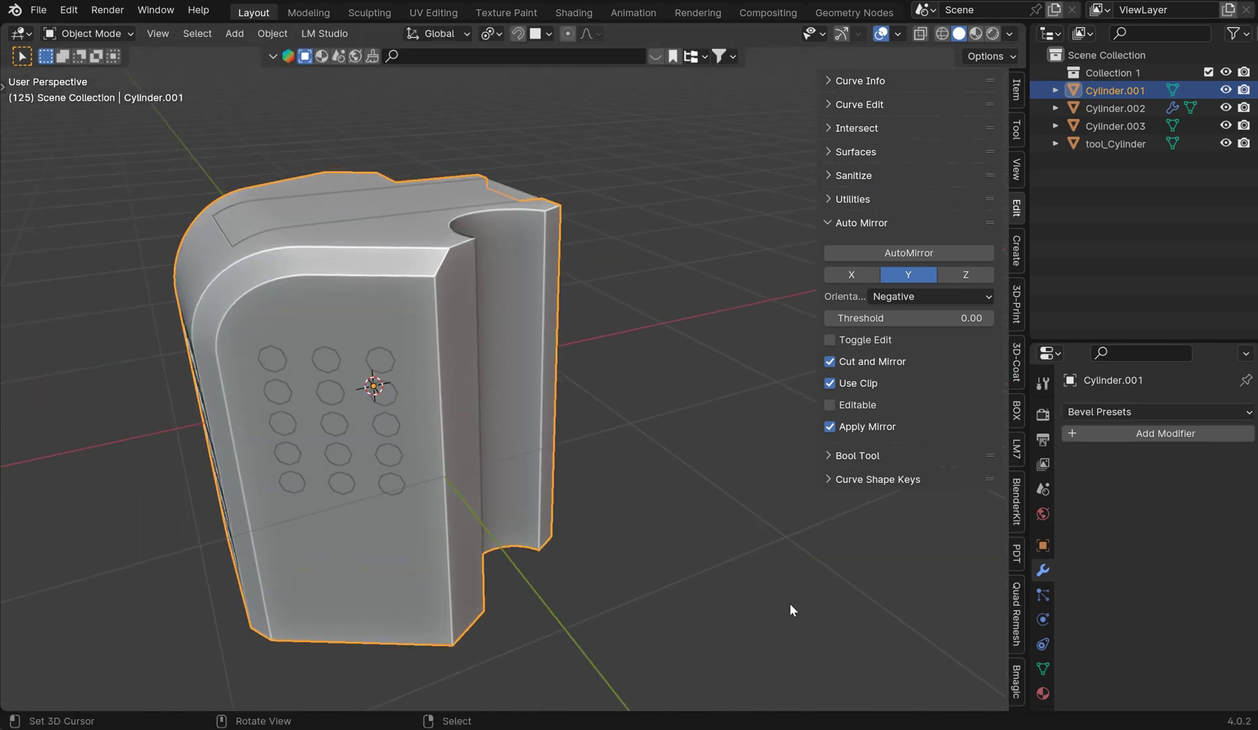
Set the body's built-in Remesh mode to Quad and reset the Quad Remesher settings to their defaults
{"action": "left_click", "coordinate": [1017, 609]}
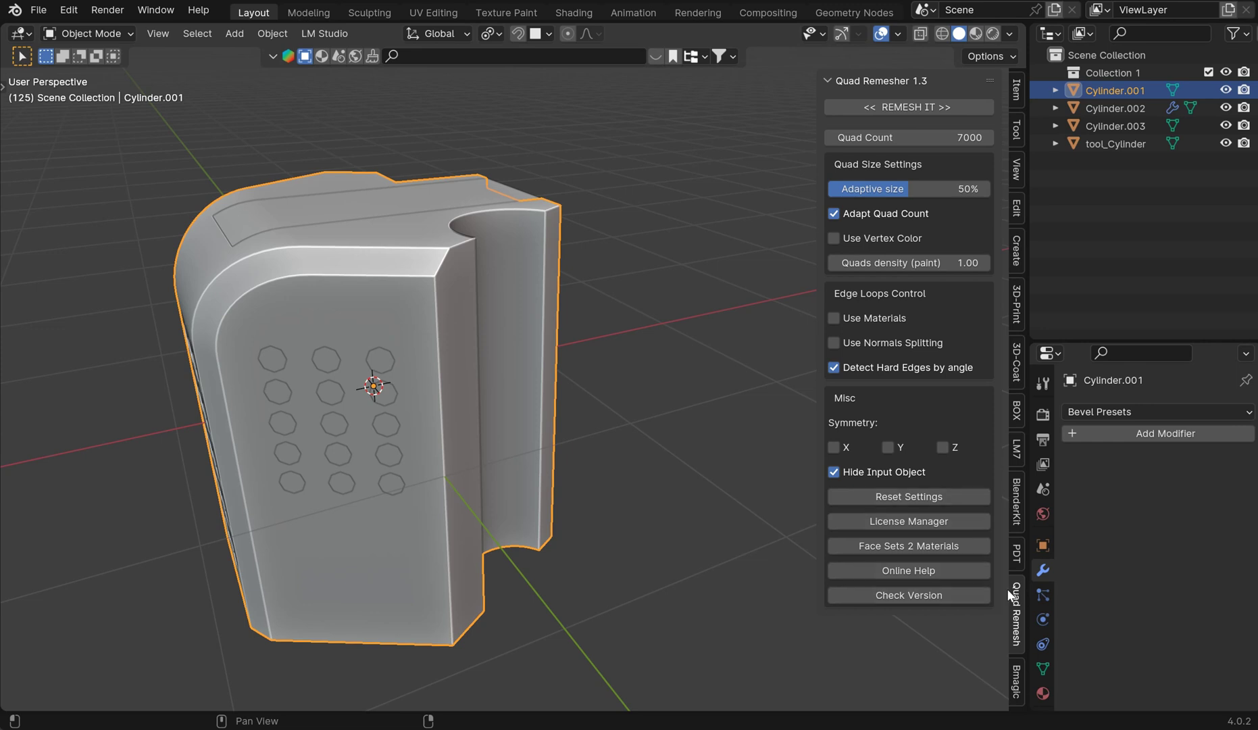
{"action": "left_click", "coordinate": [1042, 669]}
{"action": "scroll", "coordinate": [1125, 634], "scroll_direction": "down", "scroll_amount": 4}
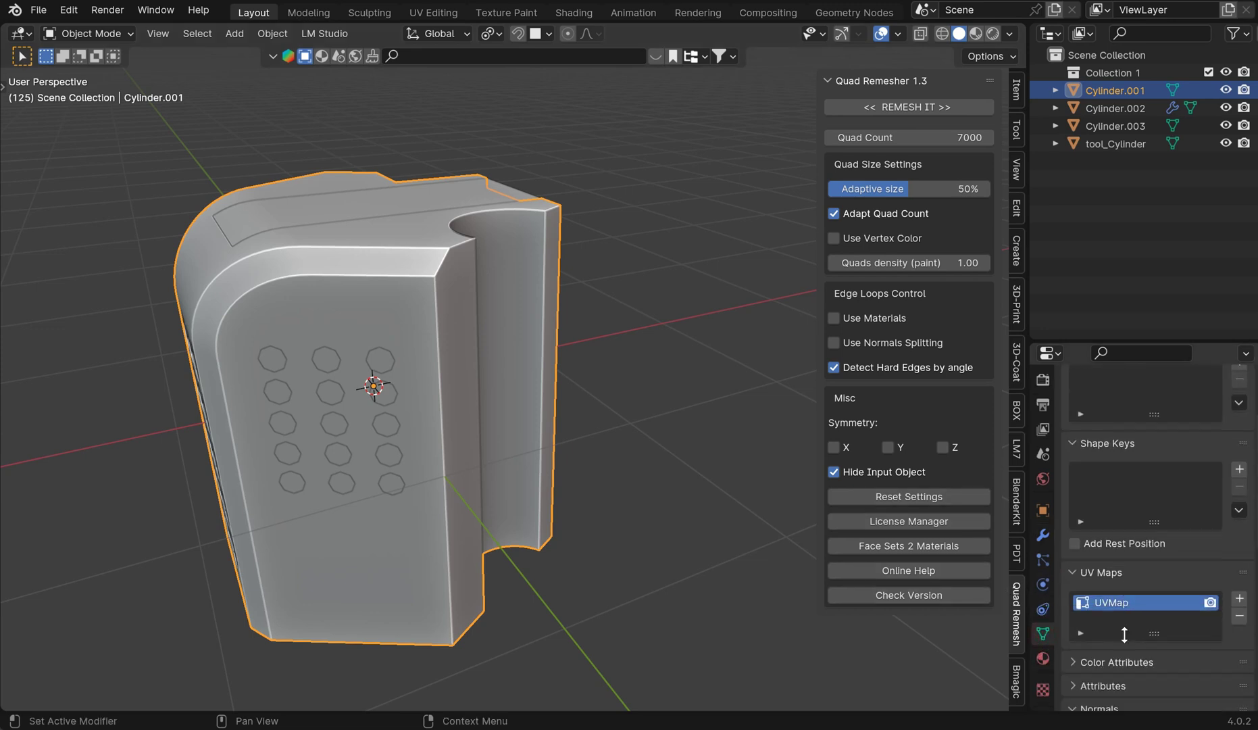
{"action": "scroll", "coordinate": [1124, 634], "scroll_direction": "down", "scroll_amount": 8}
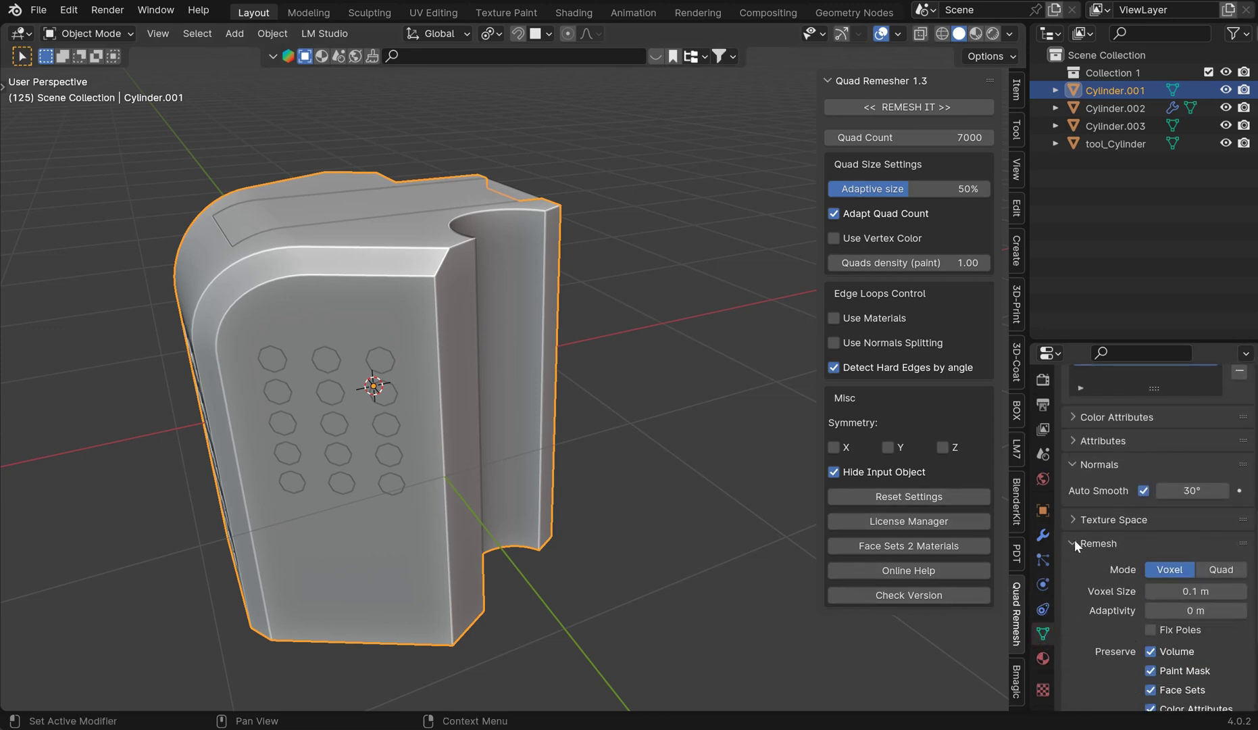
{"action": "scroll", "coordinate": [1074, 540], "scroll_direction": "down", "scroll_amount": 1}
{"action": "left_click", "coordinate": [1222, 542]}
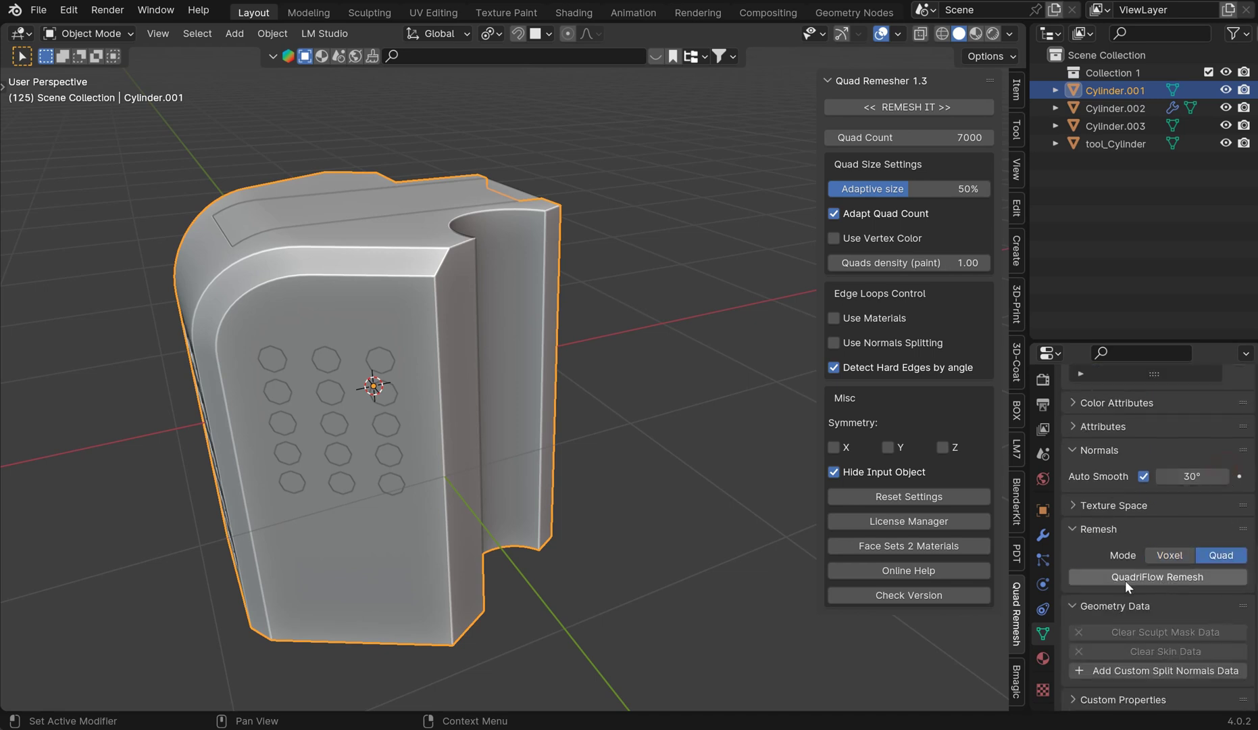
{"action": "left_click_drag", "start_coordinate": [739, 534], "coordinate": [744, 673]}
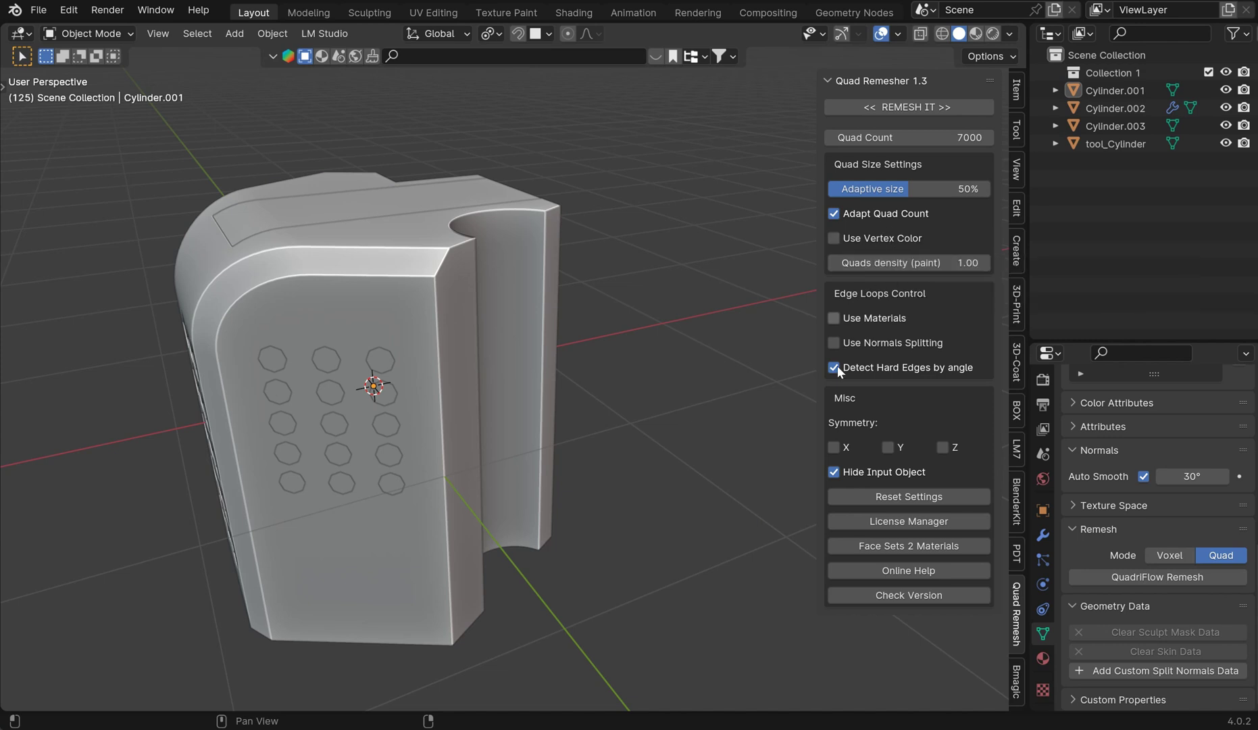
{"action": "left_click", "coordinate": [897, 498]}
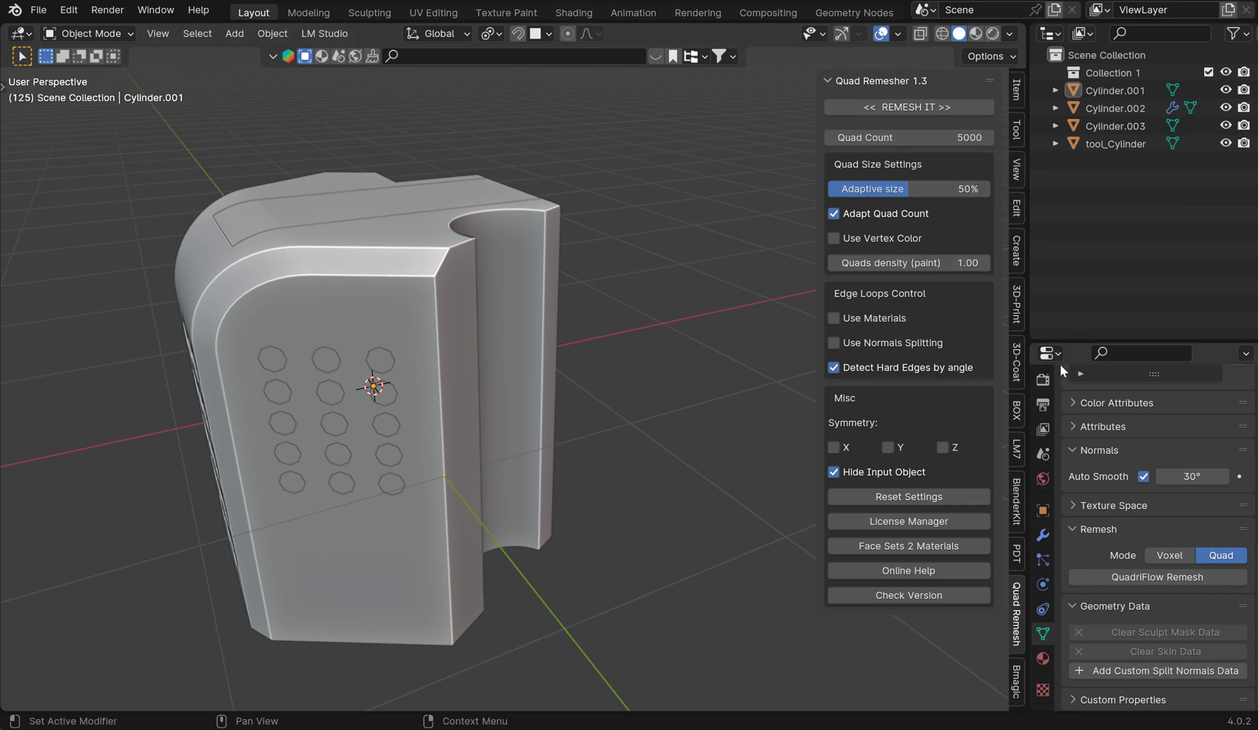
From the top view, cut an irregular polygonal hole through the body beside the round groove with Carver's Line cut in Difference mode
{"action": "middle_click_drag", "start_coordinate": [623, 290], "coordinate": [736, 328]}
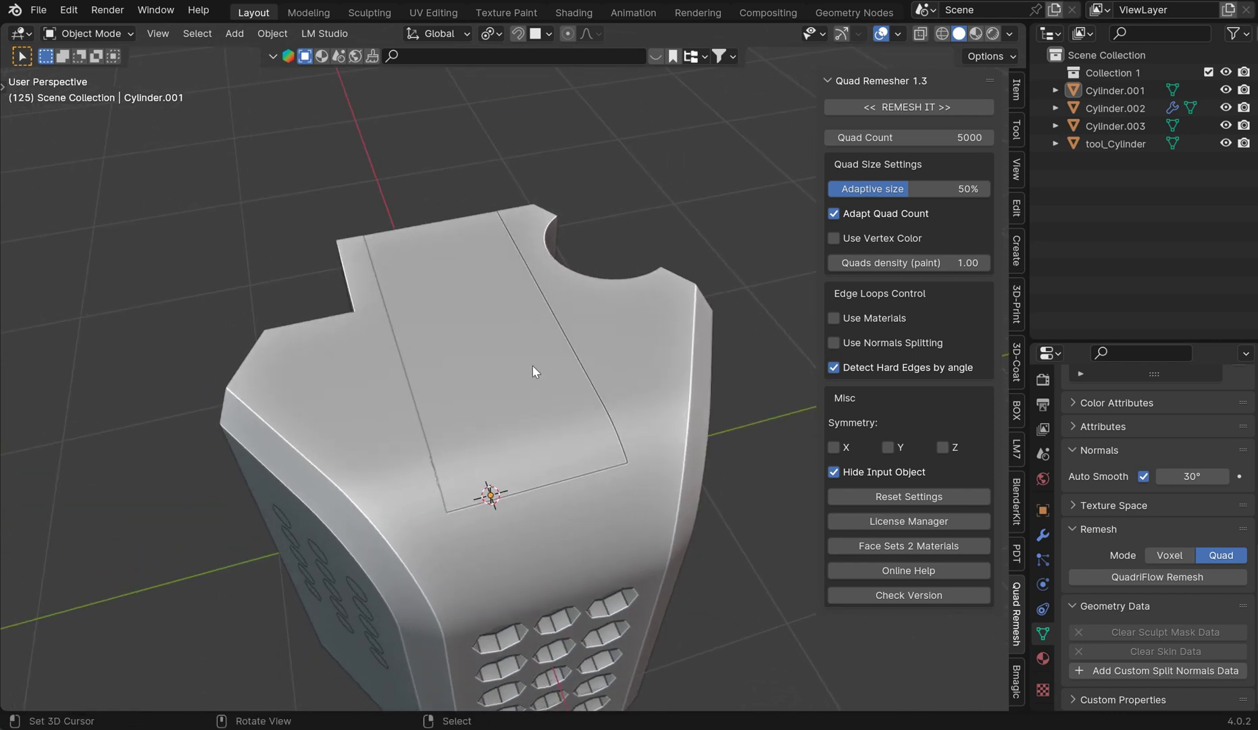
{"action": "left_click", "coordinate": [314, 449]}
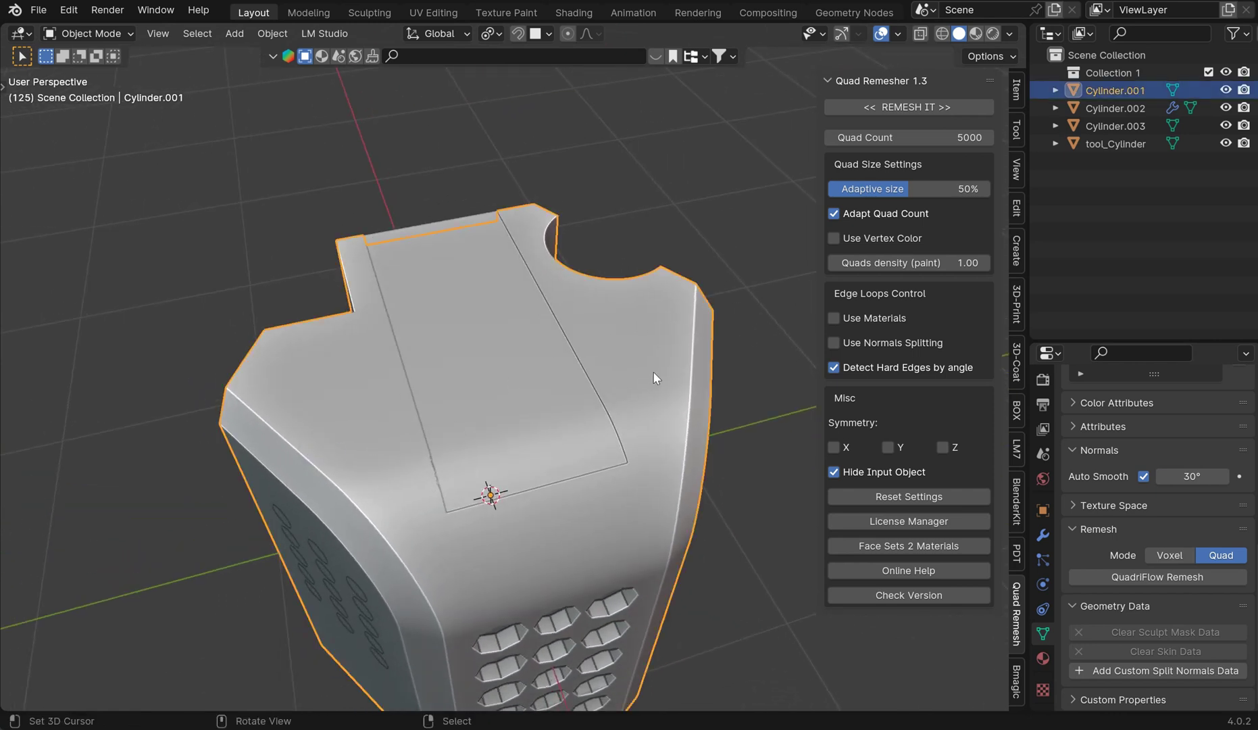
{"action": "key", "text": "KP_7"}
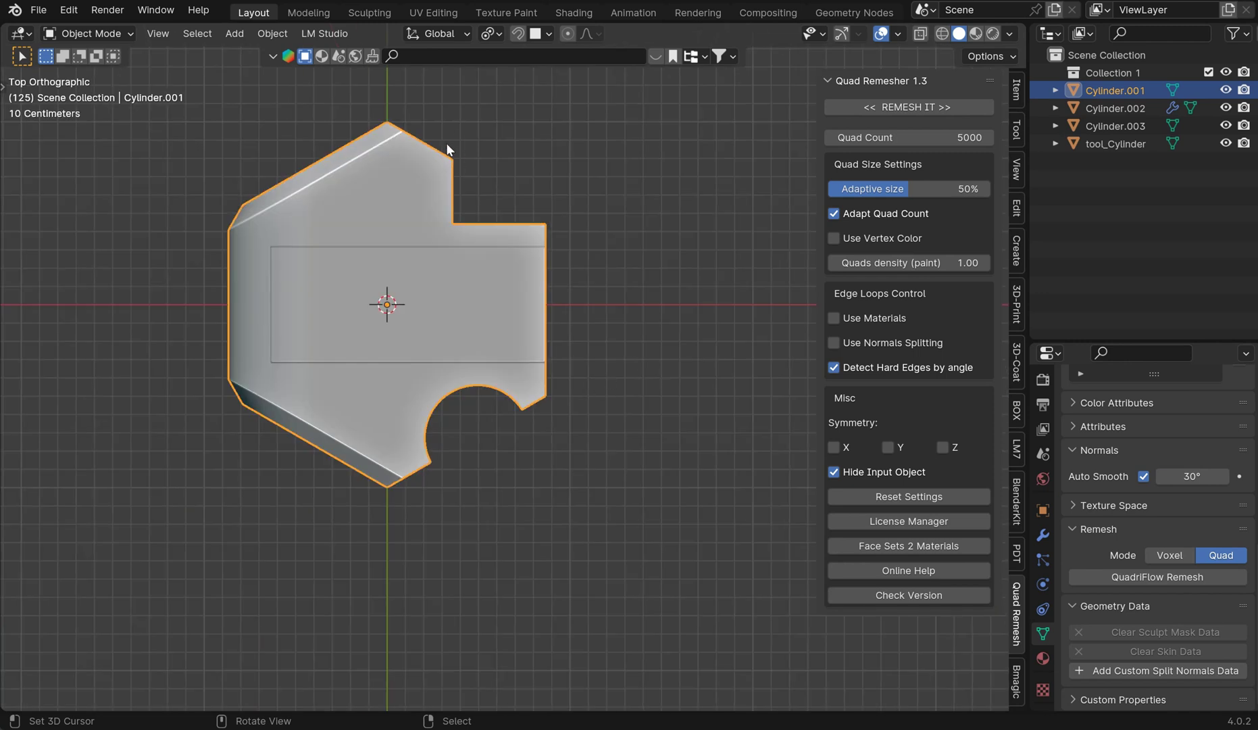
{"action": "key", "text": "ctrl+shift+x"}
{"action": "key", "text": "space"}
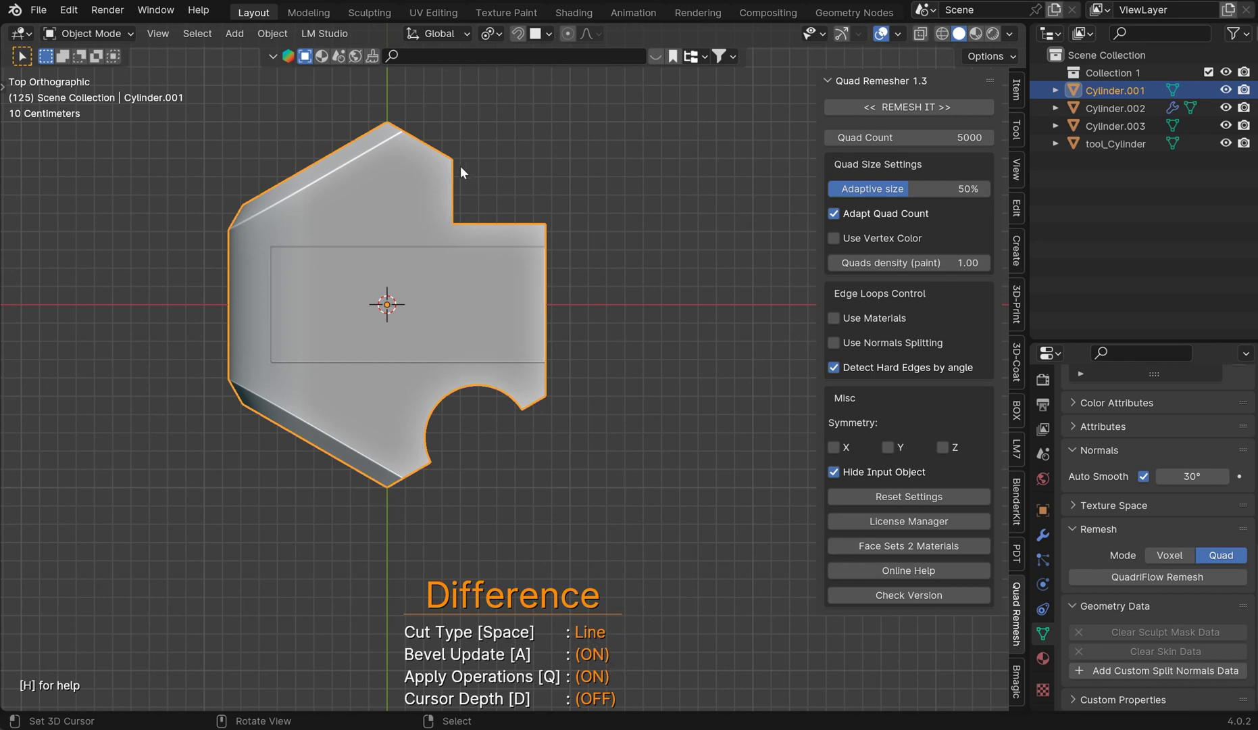
{"action": "middle_click_drag", "start_coordinate": [498, 439], "coordinate": [619, 293], "text": "shift"}
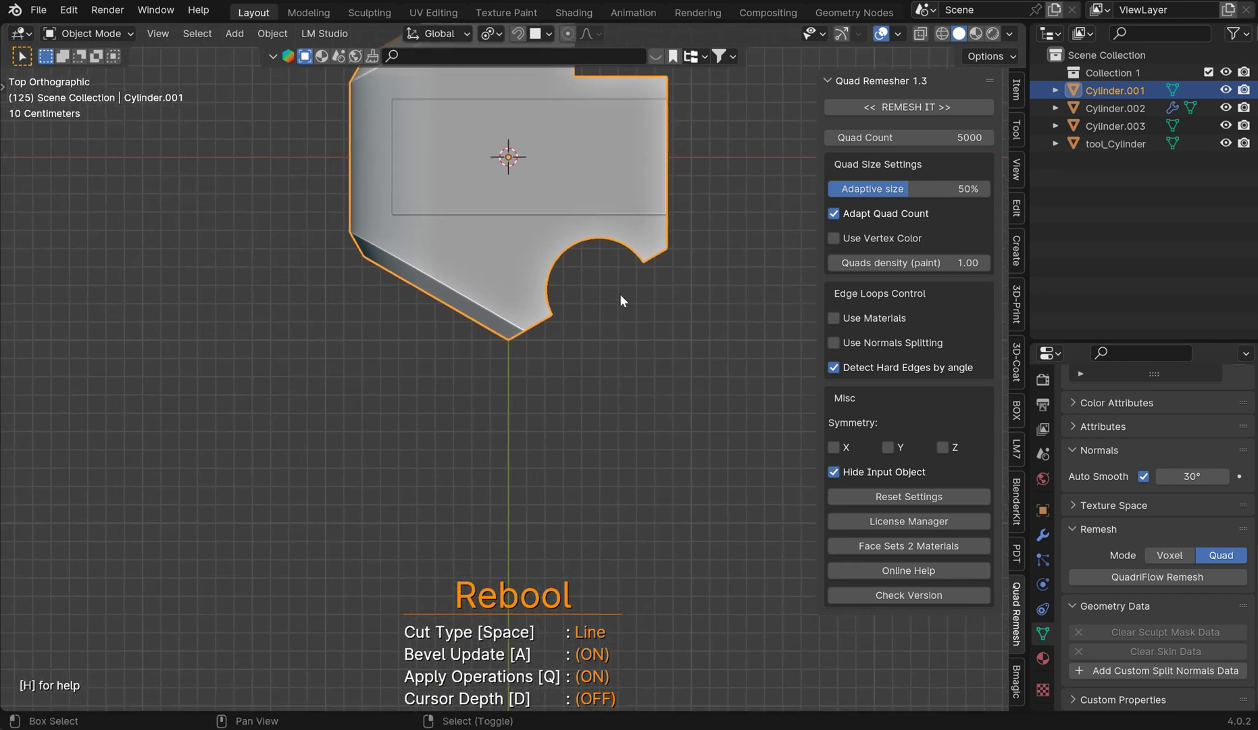
{"action": "scroll", "coordinate": [617, 292], "scroll_direction": "up", "scroll_amount": 1}
{"action": "middle_click_drag", "start_coordinate": [479, 204], "coordinate": [484, 327], "text": "shift"}
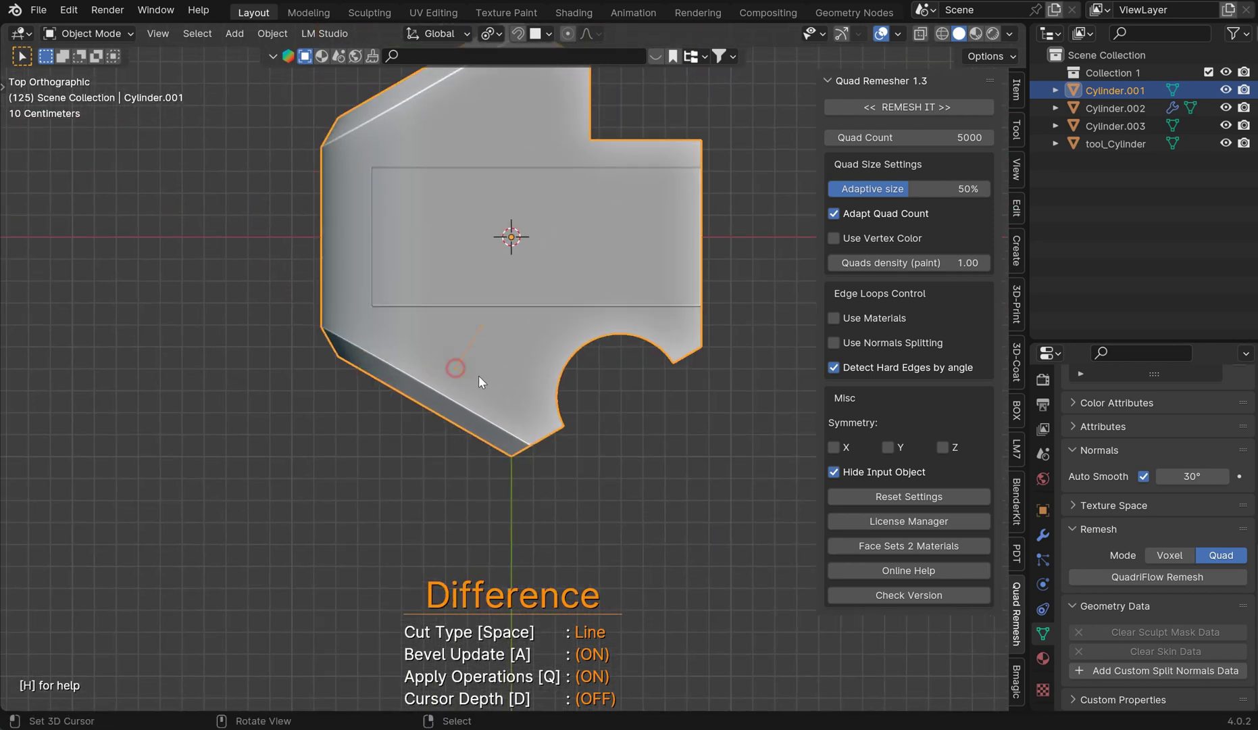
{"action": "left_click", "coordinate": [482, 327]}
{"action": "middle_click_drag", "start_coordinate": [528, 362], "coordinate": [566, 360]}
{"action": "scroll", "coordinate": [542, 401], "scroll_direction": "up", "scroll_amount": 4}
{"action": "middle_click_drag", "start_coordinate": [360, 173], "coordinate": [428, 194]}
{"action": "key", "text": "KP_7"}
{"action": "scroll", "coordinate": [502, 286], "scroll_direction": "up", "scroll_amount": 8}
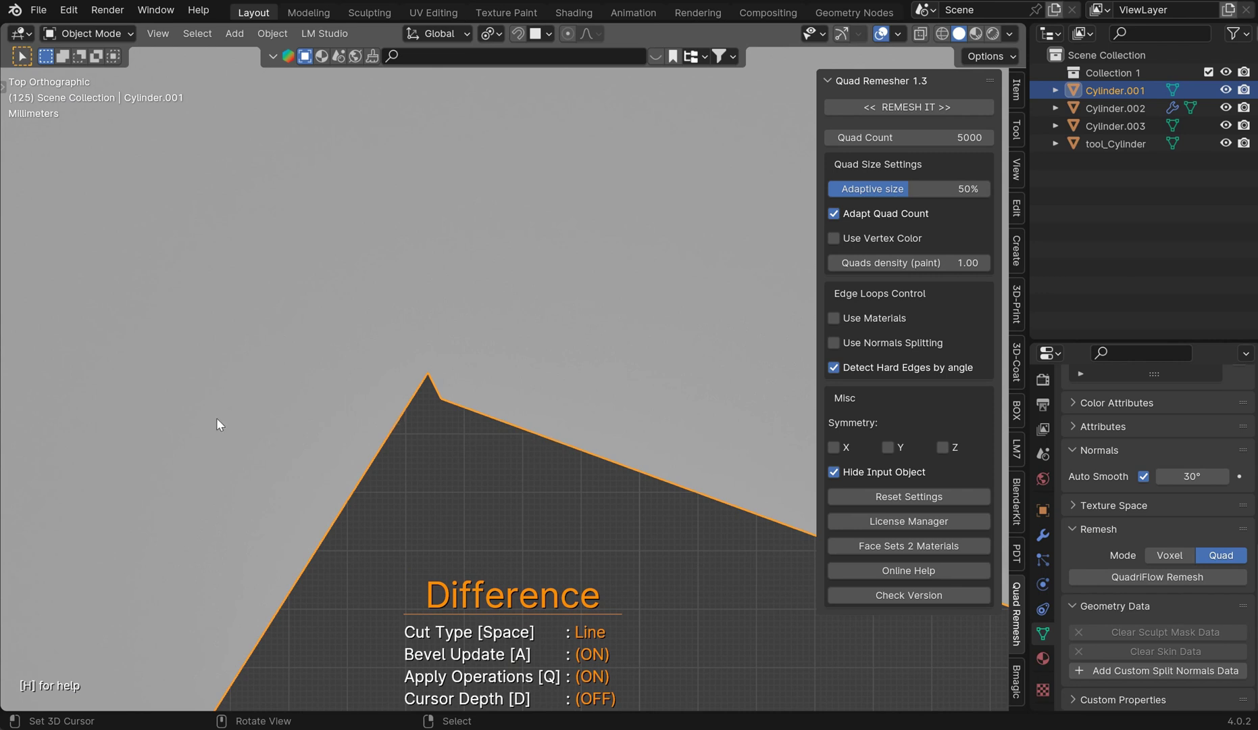
{"action": "right_click", "coordinate": [436, 408]}
Merge the two nearly coincident vertices at the new hole's top-face corner using At Last
{"action": "right_click_drag", "start_coordinate": [499, 381], "coordinate": [487, 377]}
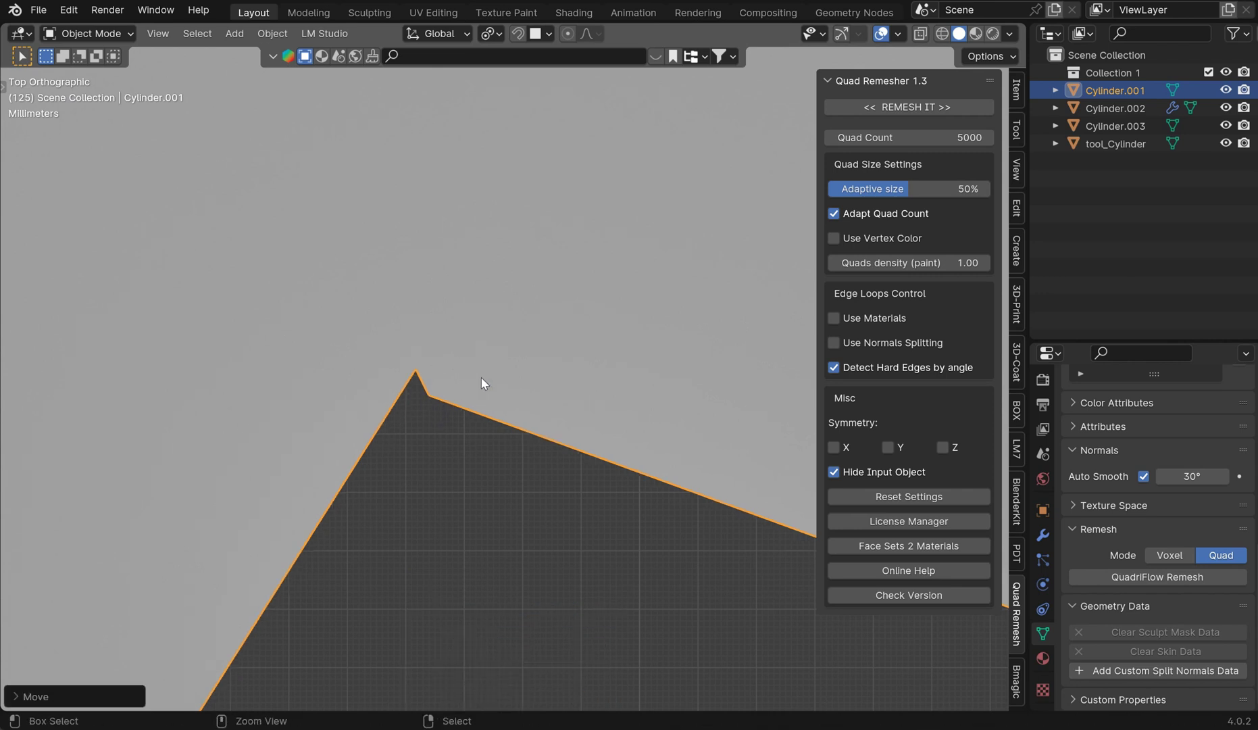
{"action": "key", "text": "Tab"}
{"action": "key", "text": "ctrl+Tab"}
{"action": "left_click", "coordinate": [334, 371]}
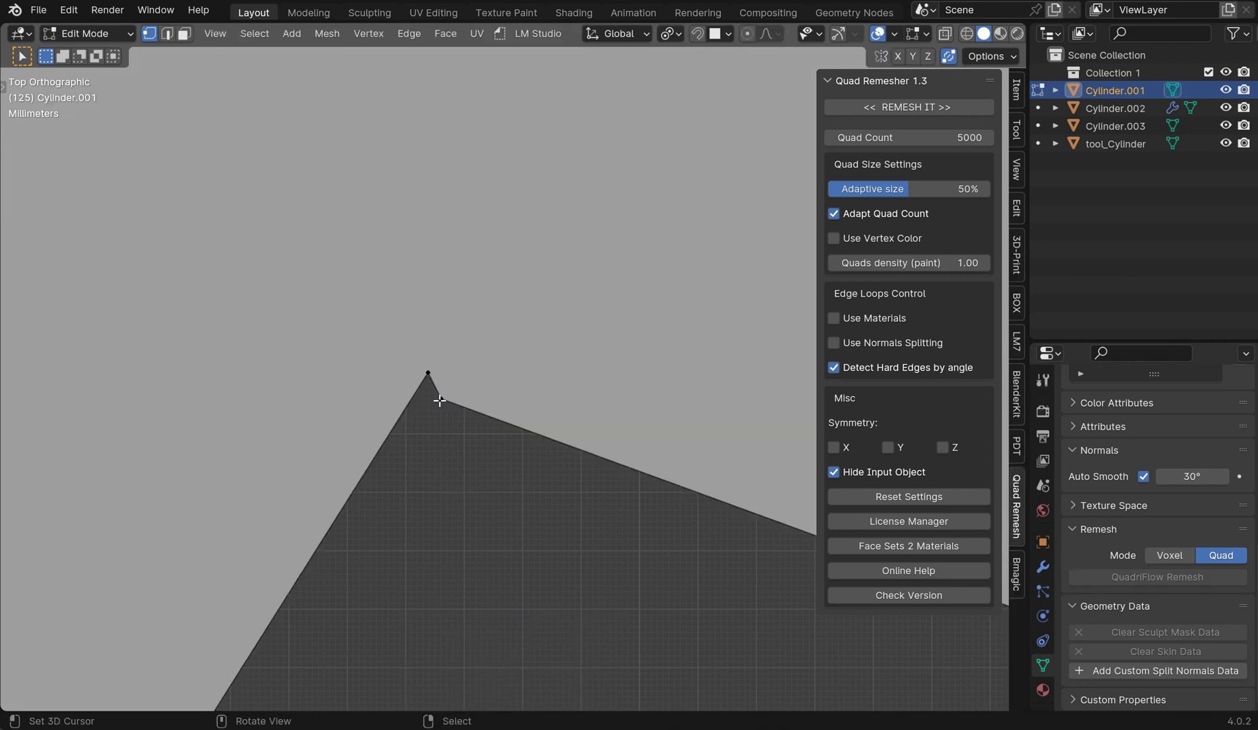
{"action": "right_click", "coordinate": [440, 400]}
{"action": "middle_click_drag", "start_coordinate": [479, 373], "coordinate": [502, 359]}
{"action": "scroll", "coordinate": [502, 359], "scroll_direction": "down", "scroll_amount": 6}
{"action": "middle_click_drag", "start_coordinate": [502, 301], "coordinate": [565, 359], "text": "shift"}
{"action": "scroll", "coordinate": [517, 359], "scroll_direction": "up", "scroll_amount": 4}
{"action": "scroll", "coordinate": [517, 359], "scroll_direction": "up", "scroll_amount": 1}
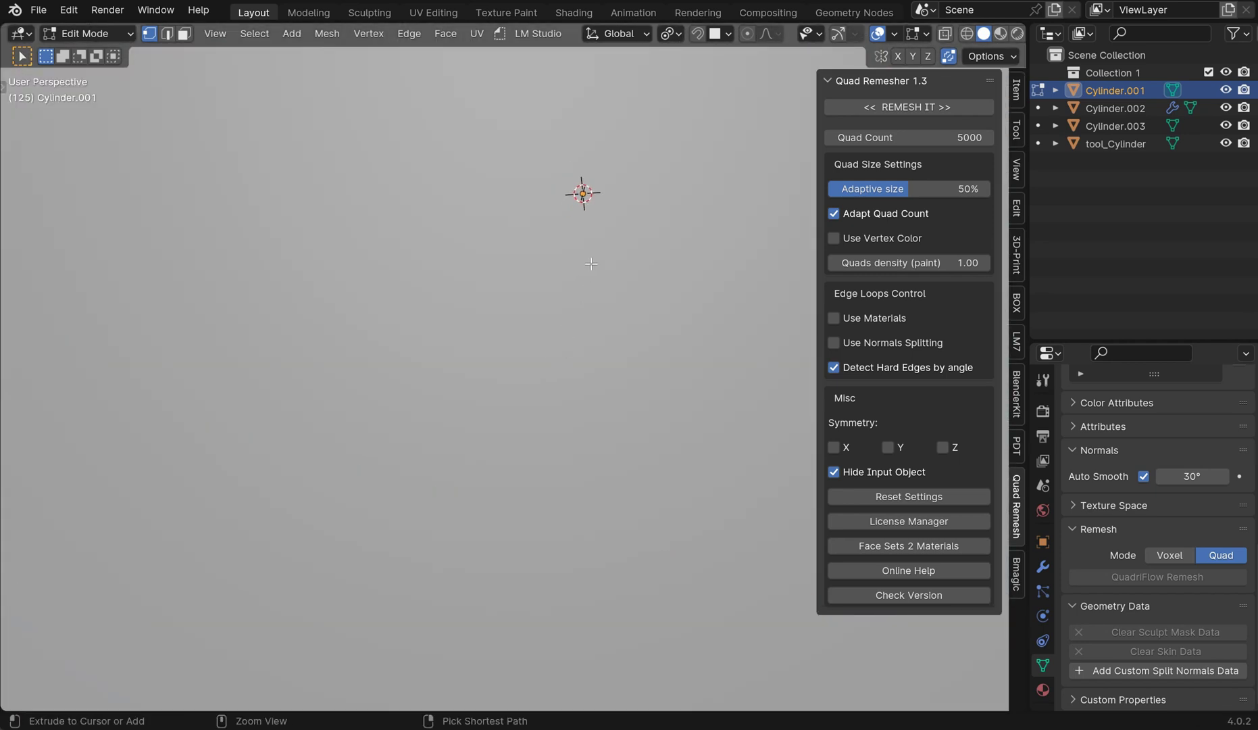
{"action": "middle_click_drag", "start_coordinate": [585, 272], "coordinate": [580, 305], "text": "ctrl"}
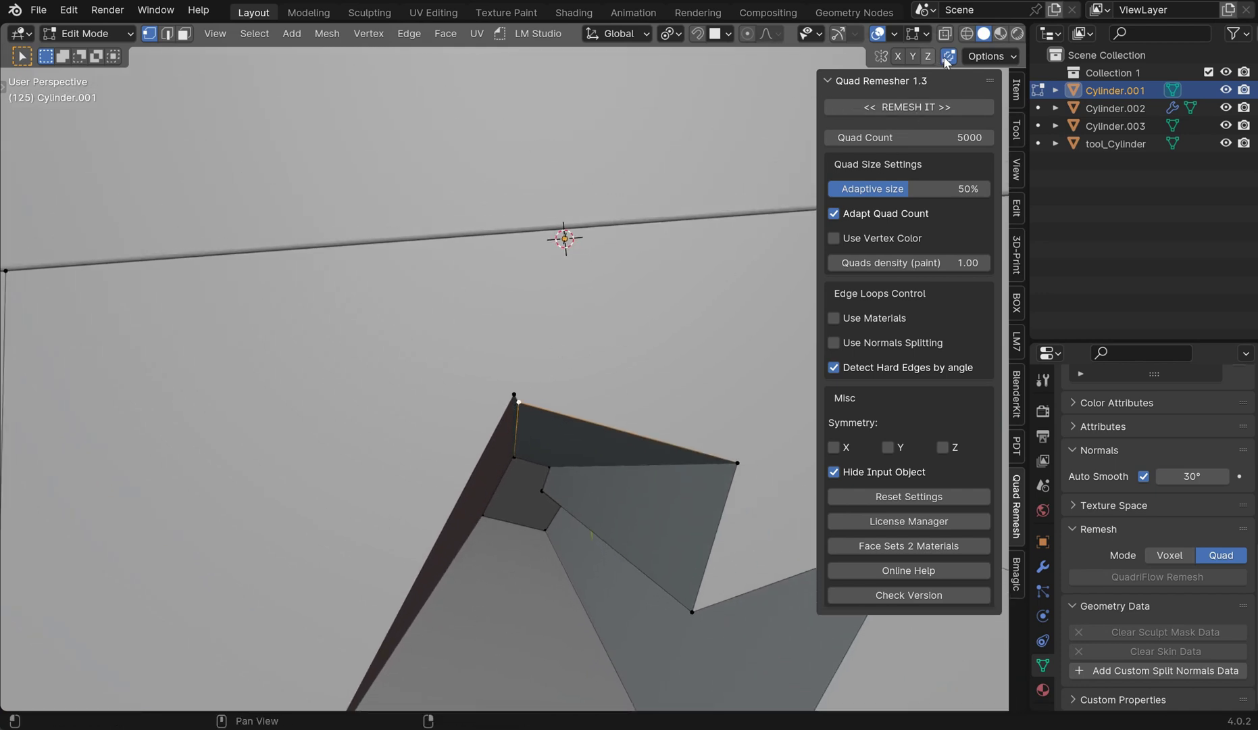
{"action": "left_click", "coordinate": [520, 386], "text": "shift"}
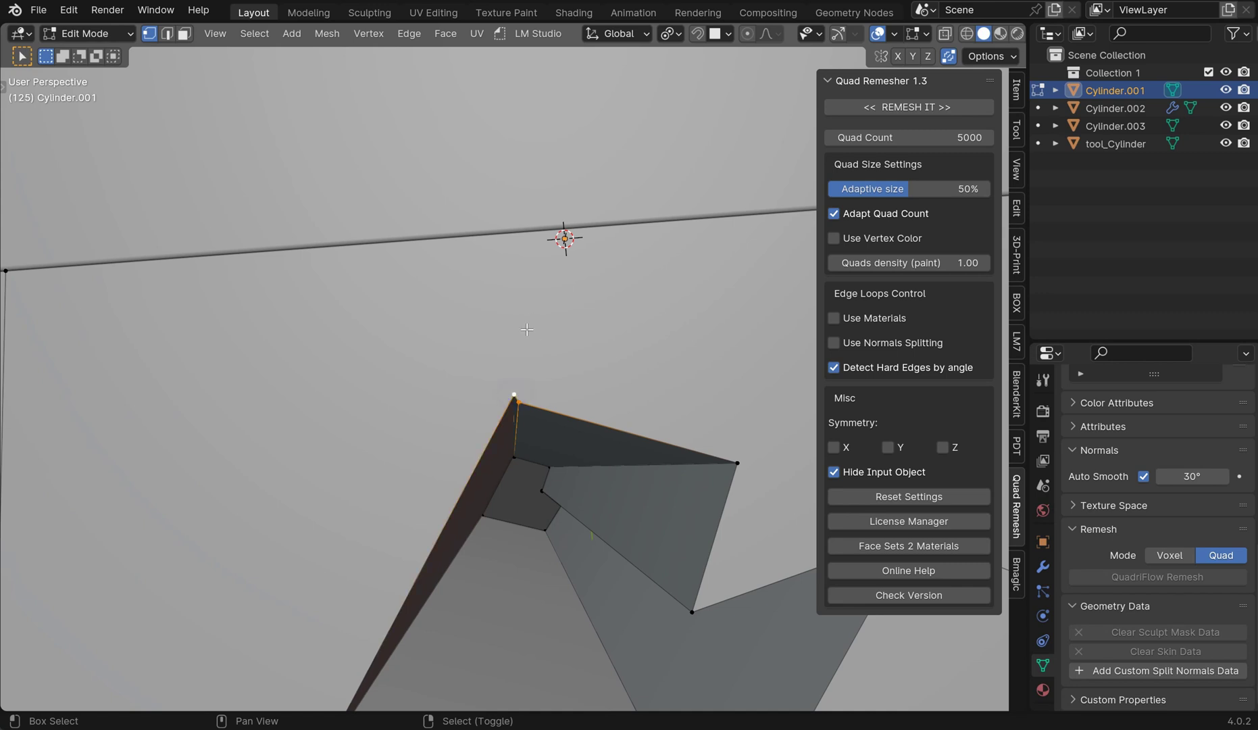
{"action": "key", "text": "m"}
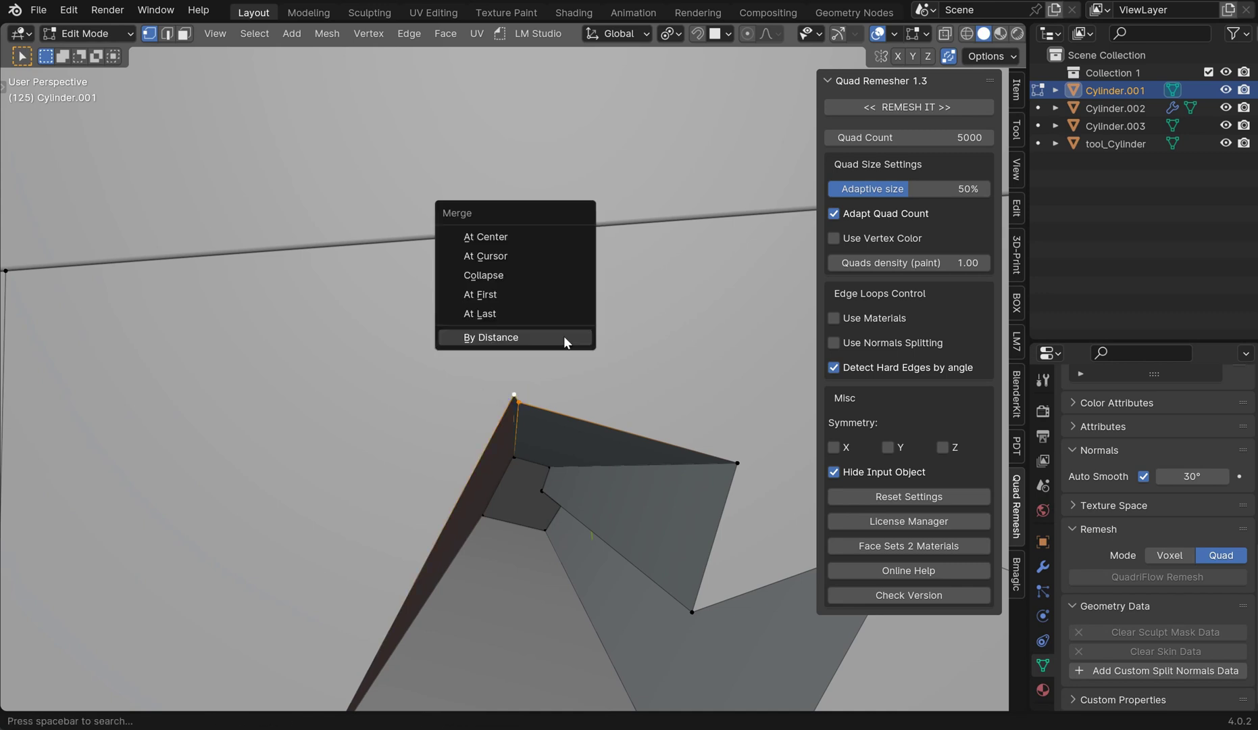
{"action": "left_click", "coordinate": [543, 312]}
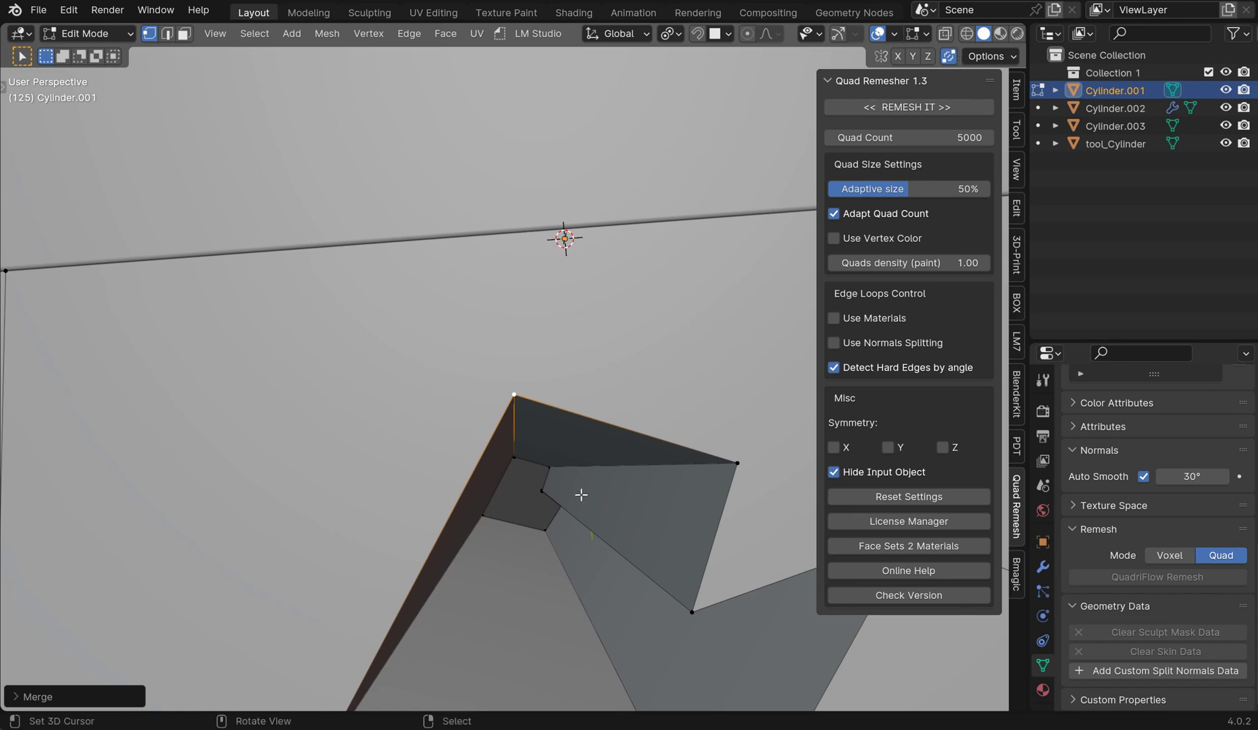
From the bottom view, slide the stray corner vertex at the hole's other end onto its neighbouring vertex
{"action": "scroll", "coordinate": [579, 491], "scroll_direction": "down", "scroll_amount": 6}
{"action": "key", "text": "ctrl+KP_7"}
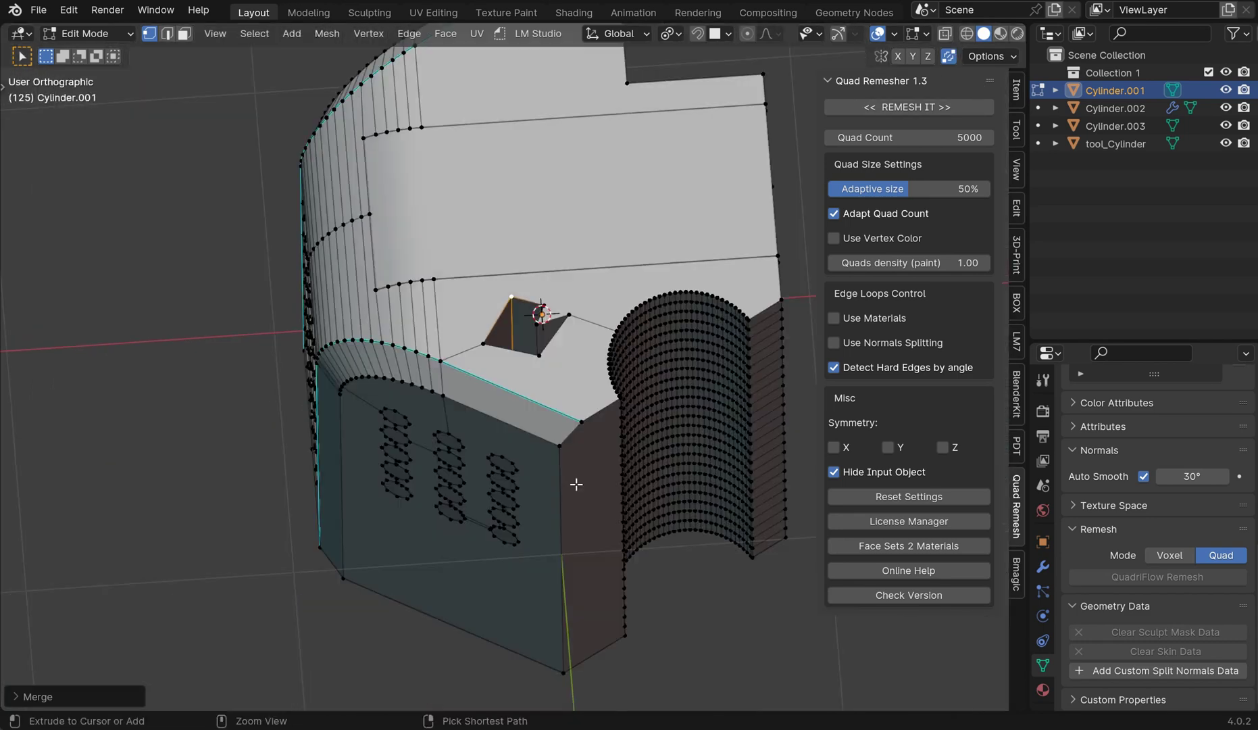
{"action": "scroll", "coordinate": [636, 371], "scroll_direction": "up", "scroll_amount": 8}
{"action": "middle_click_drag", "start_coordinate": [594, 310], "coordinate": [584, 466], "text": "shift"}
{"action": "scroll", "coordinate": [581, 436], "scroll_direction": "up", "scroll_amount": 6}
{"action": "left_click", "coordinate": [449, 374]}
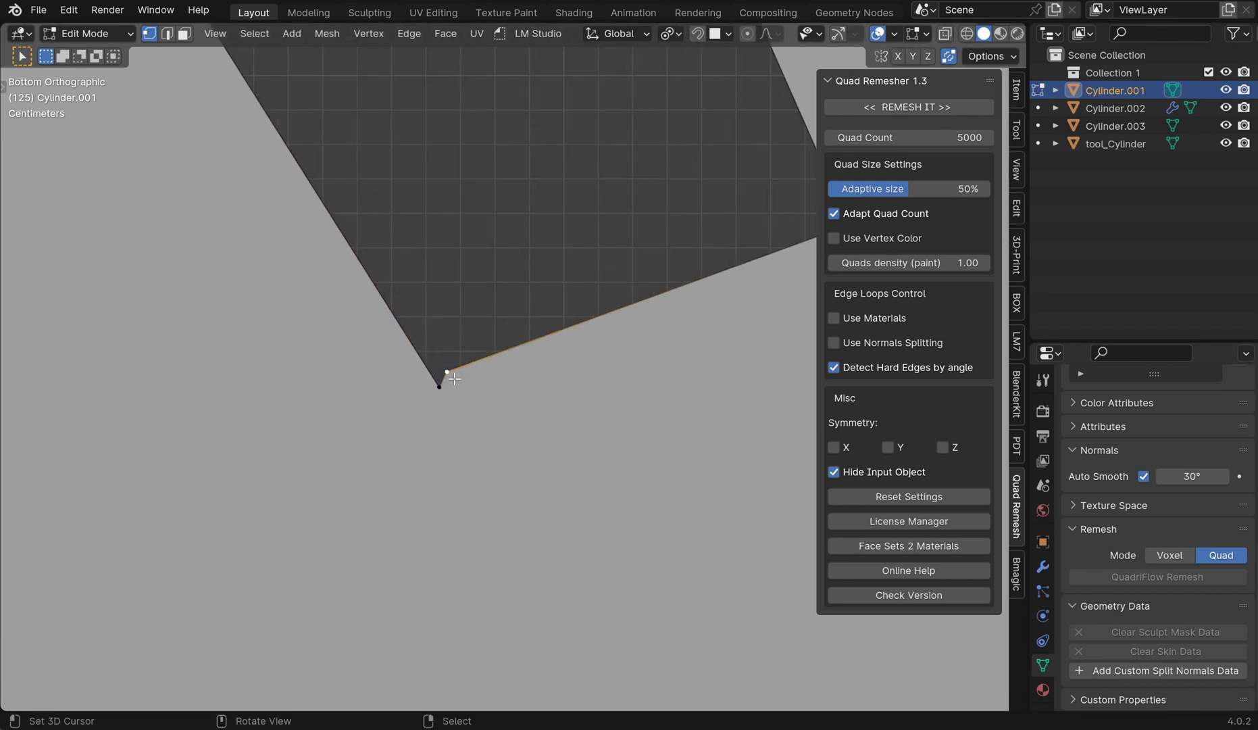
{"action": "key", "text": "shift+v"}
{"action": "left_click", "coordinate": [441, 406]}
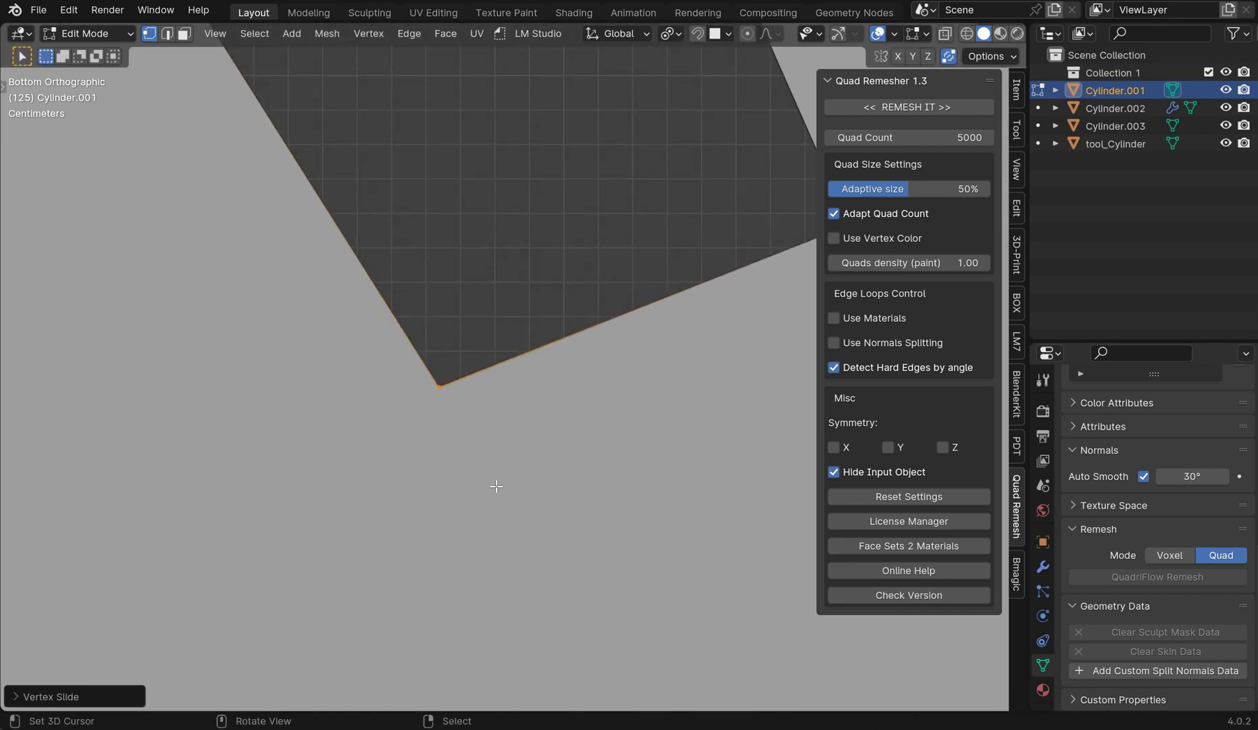
{"action": "key", "text": "ctrl+Tab"}
{"action": "left_click", "coordinate": [543, 273]}
{"action": "middle_click_drag", "start_coordinate": [546, 286], "coordinate": [556, 477]}
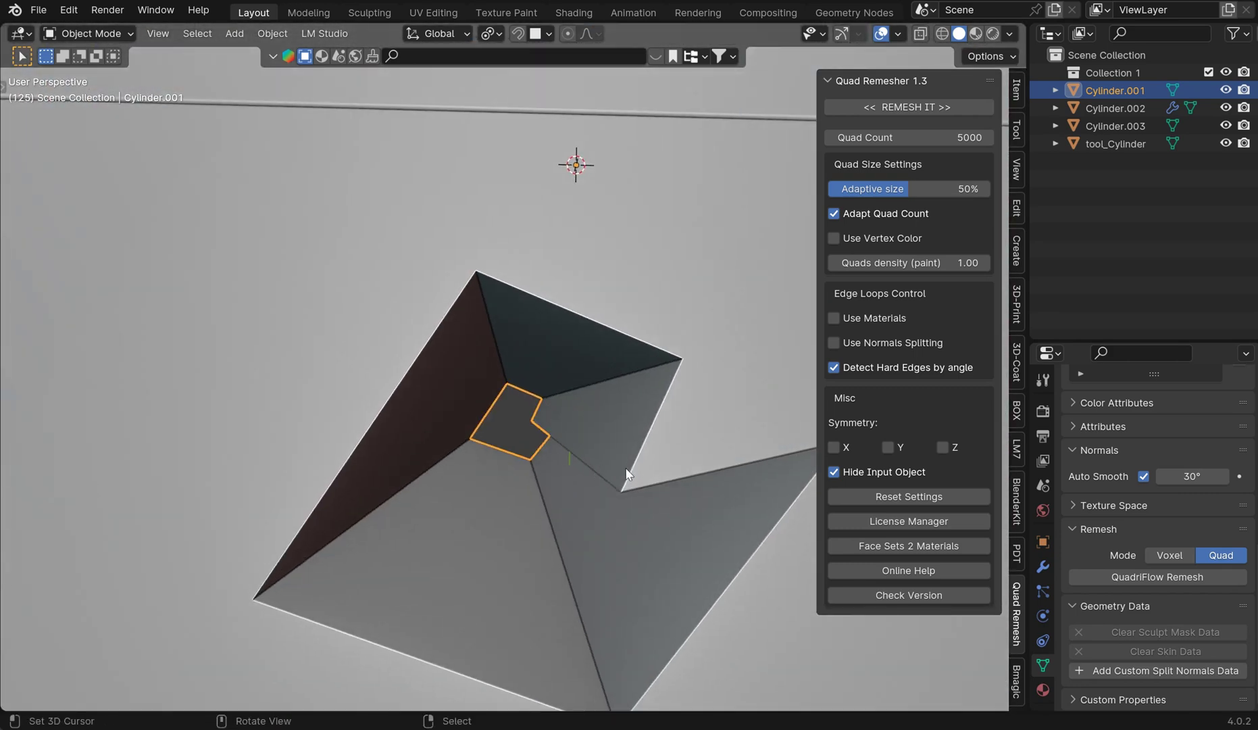
{"action": "middle_click_drag", "start_coordinate": [627, 473], "coordinate": [581, 430]}
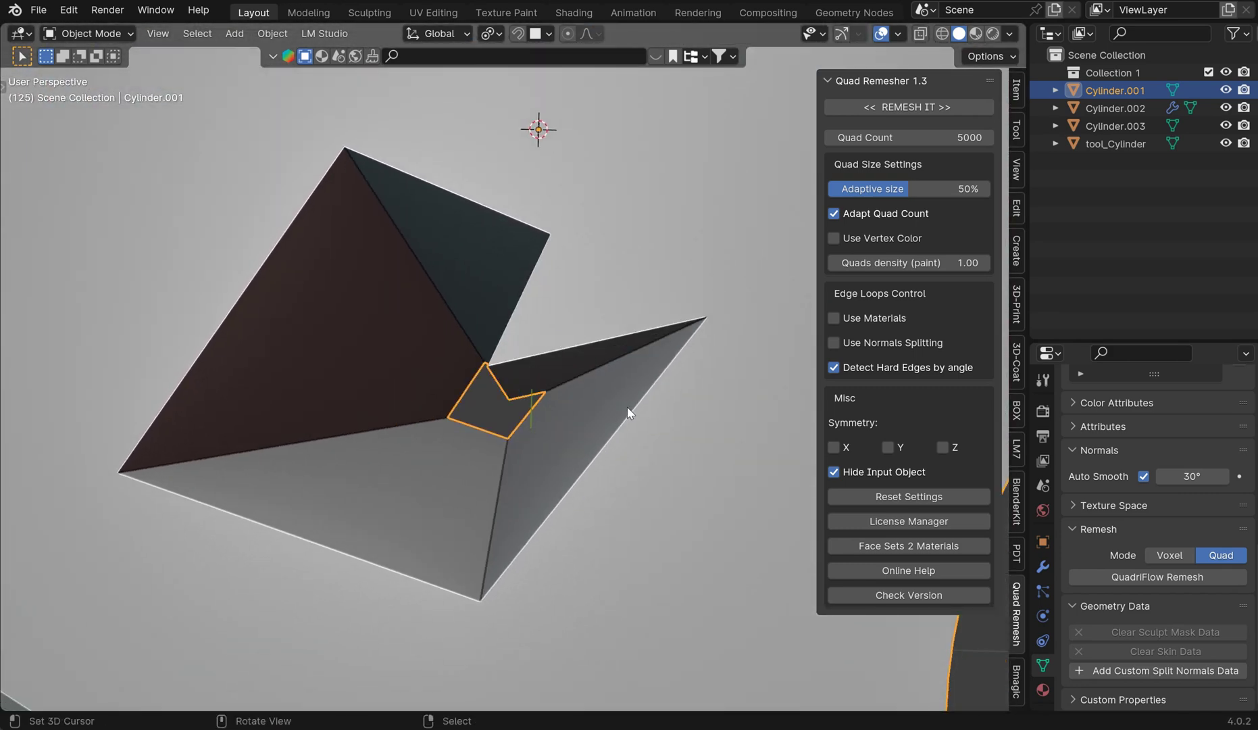
{"action": "middle_click_drag", "start_coordinate": [721, 342], "coordinate": [661, 371]}
Try sliding and moving the corner vertices of the irregular hole in Edit Mode
{"action": "key", "text": "Tab"}
{"action": "left_click", "coordinate": [429, 394]}
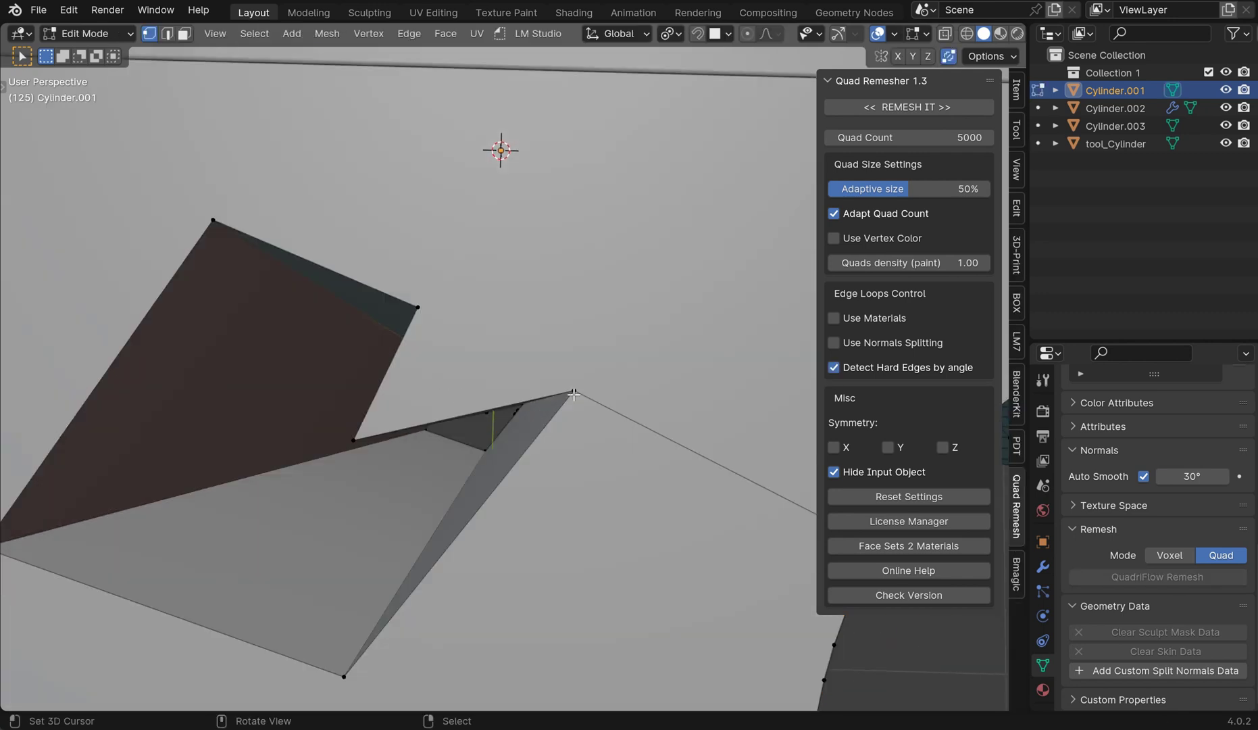
{"action": "right_click", "coordinate": [578, 392]}
{"action": "key", "text": "shift+v"}
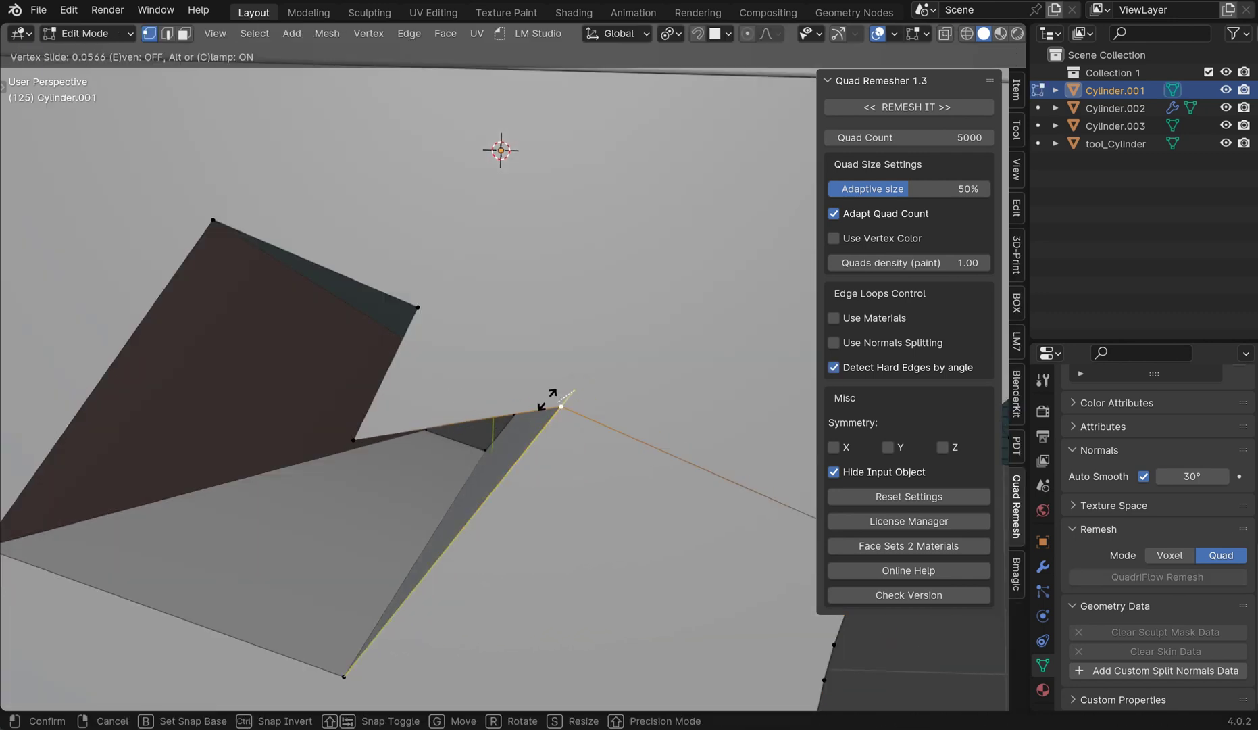
{"action": "right_click", "coordinate": [595, 398]}
{"action": "right_click", "coordinate": [352, 438]}
{"action": "key", "text": "g"}
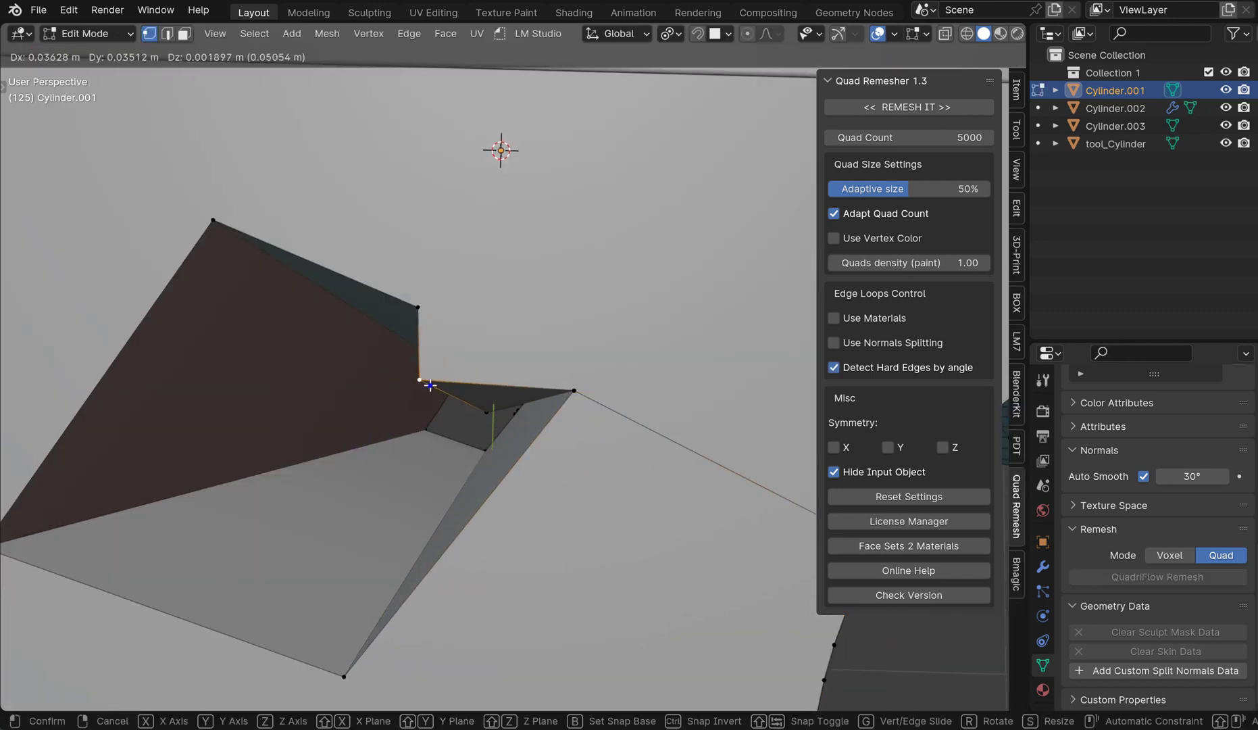
{"action": "right_click", "coordinate": [430, 385]}
{"action": "left_click", "coordinate": [341, 673]}
{"action": "middle_click_drag", "start_coordinate": [351, 674], "coordinate": [243, 533]}
{"action": "left_click", "coordinate": [196, 534]}
{"action": "key", "text": "g"}
{"action": "left_click", "coordinate": [253, 466]}
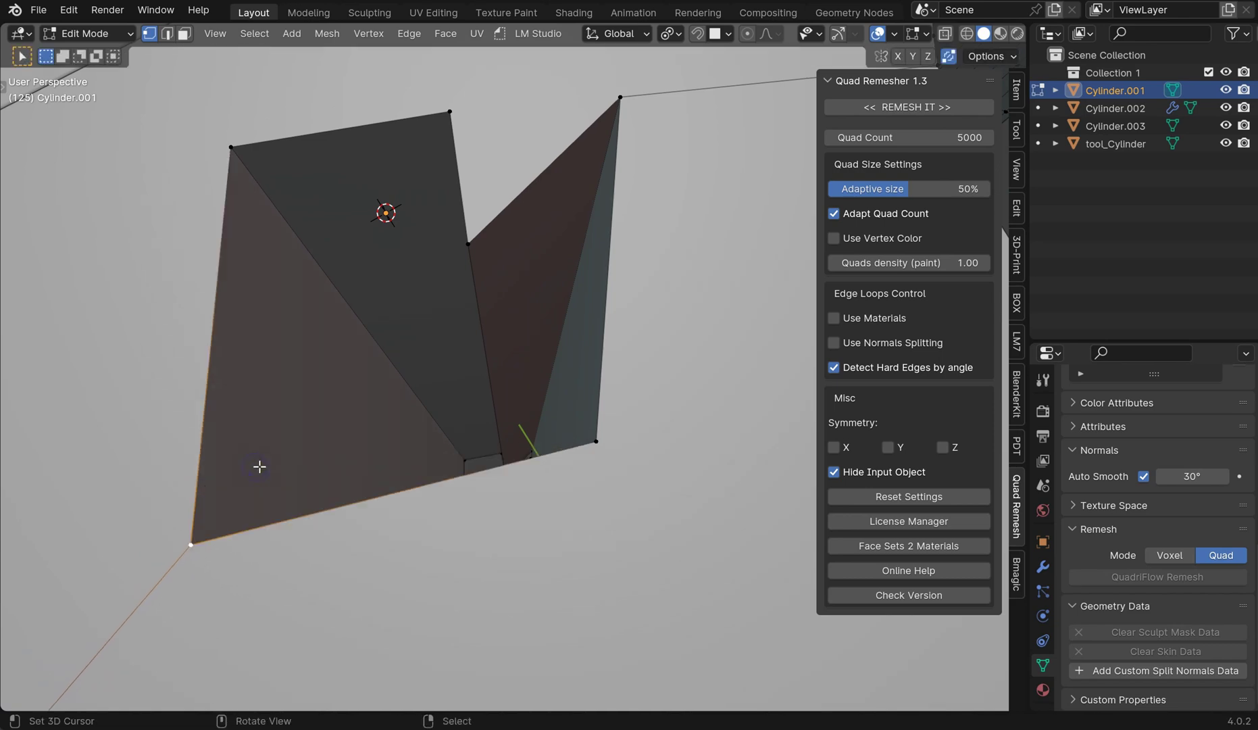
{"action": "scroll", "coordinate": [446, 529], "scroll_direction": "down", "scroll_amount": 8}
{"action": "key", "text": "Tab"}
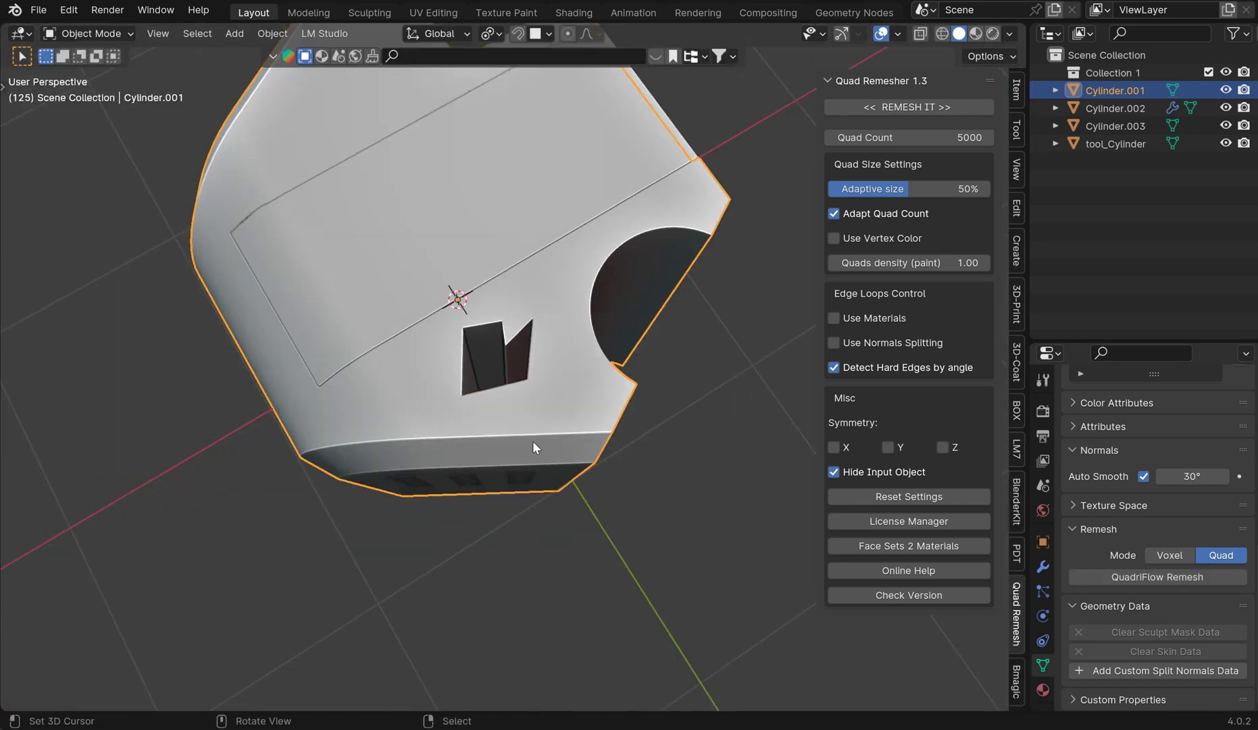
Mirror the body across Y with AutoMirror, using Negative orientation, so the polygonal hole is copied to the other side
{"action": "middle_click_drag", "start_coordinate": [534, 440], "coordinate": [715, 334]}
{"action": "scroll", "coordinate": [743, 351], "scroll_direction": "up", "scroll_amount": 3}
{"action": "left_click", "coordinate": [1016, 175]}
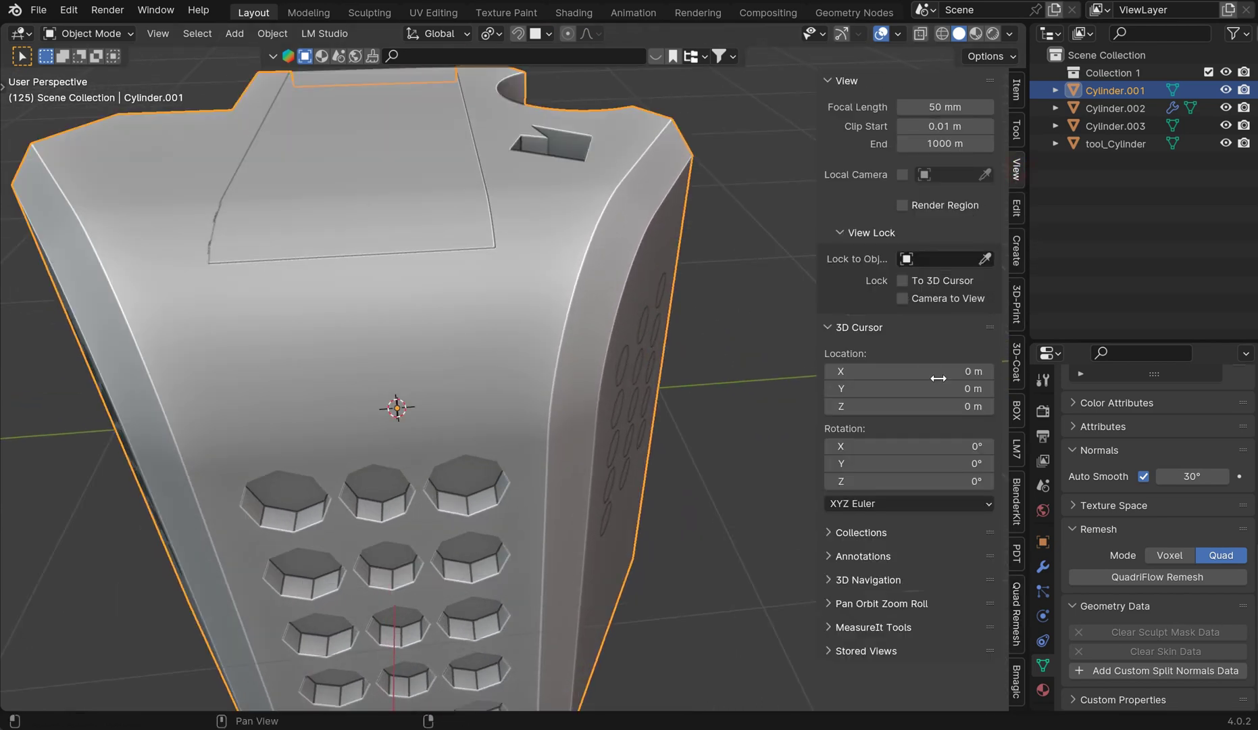
{"action": "left_click", "coordinate": [1018, 208]}
{"action": "left_click", "coordinate": [930, 255]}
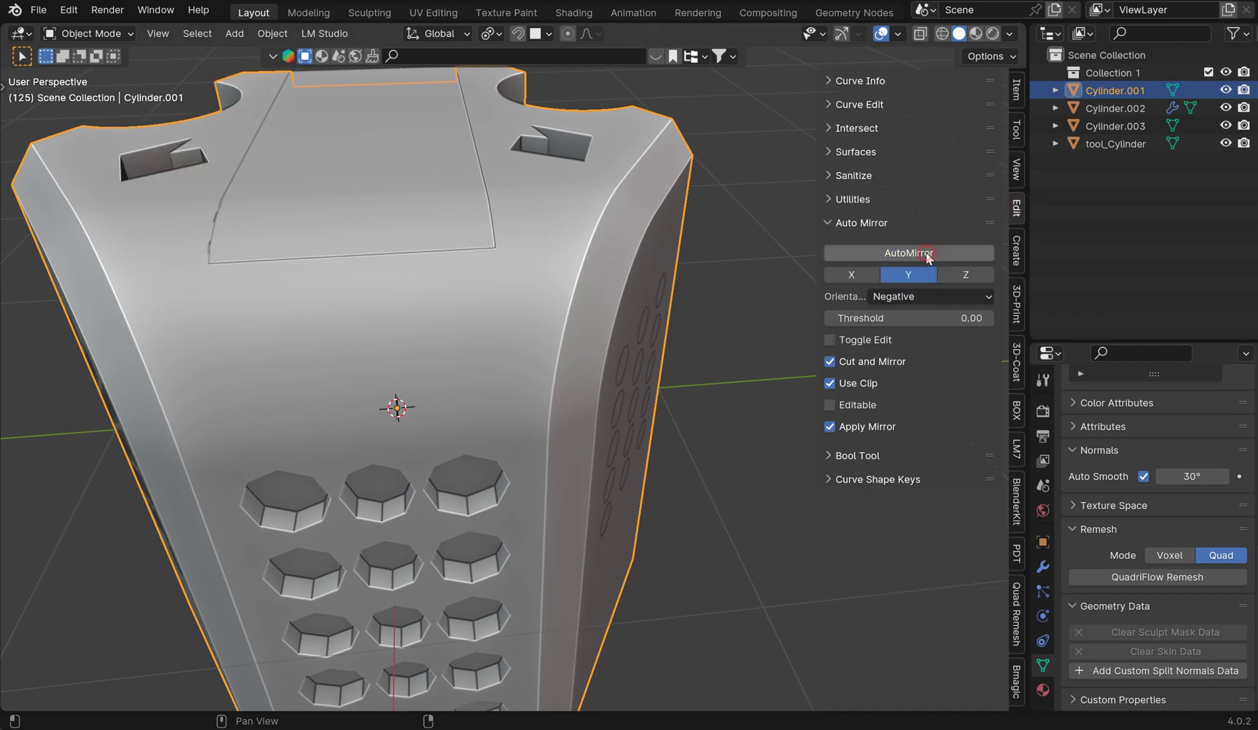
{"action": "scroll", "coordinate": [576, 175], "scroll_direction": "down", "scroll_amount": 5}
{"action": "middle_click_drag", "start_coordinate": [655, 223], "coordinate": [691, 304]}
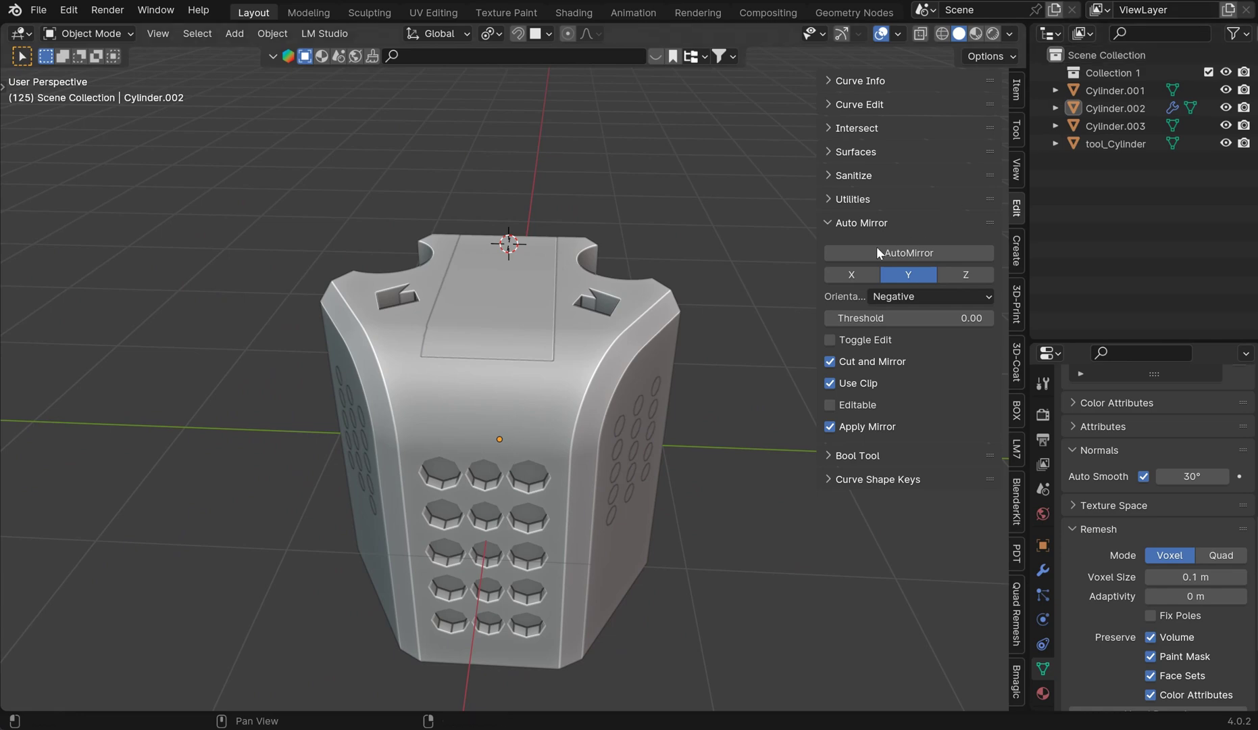
From the left orthographic view, place the 3D cursor on the curved end face between the top panel line and the octagonal holes
{"action": "middle_click_drag", "start_coordinate": [650, 311], "coordinate": [693, 293]}
{"action": "key", "text": "KP_1"}
{"action": "scroll", "coordinate": [694, 292], "scroll_direction": "up", "scroll_amount": 4}
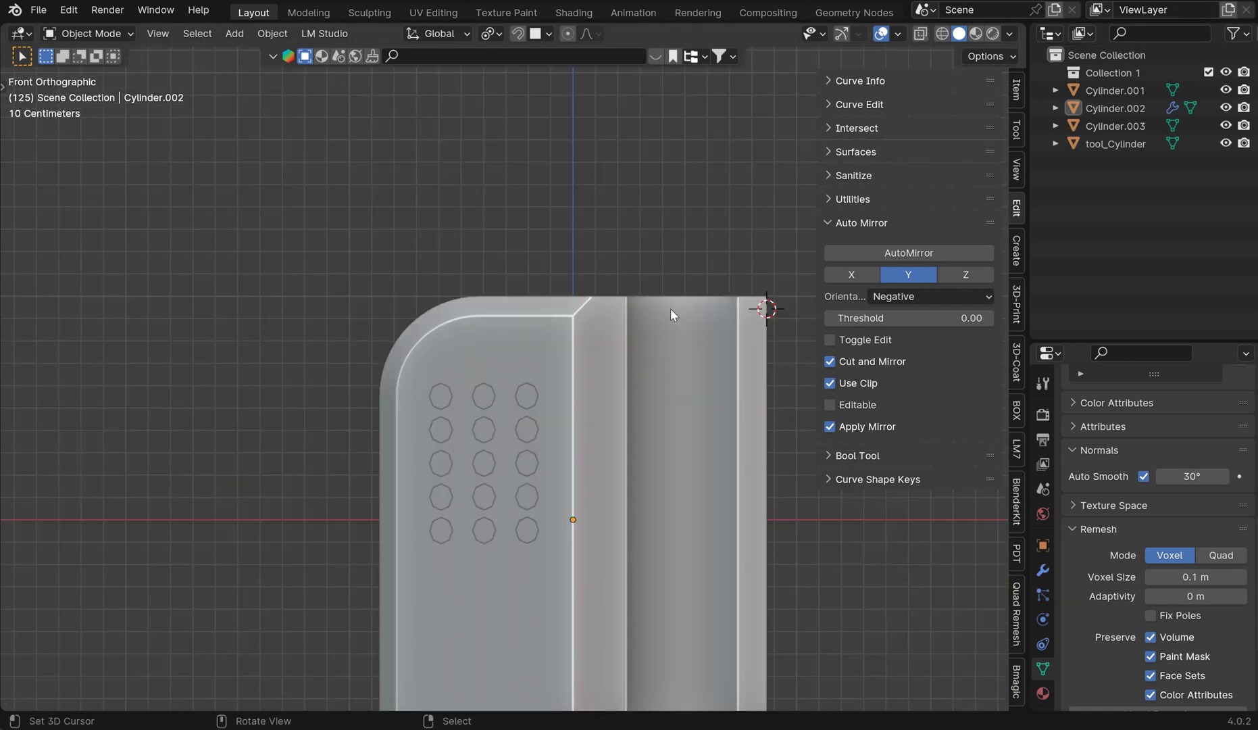
{"action": "key", "text": "KP_3"}
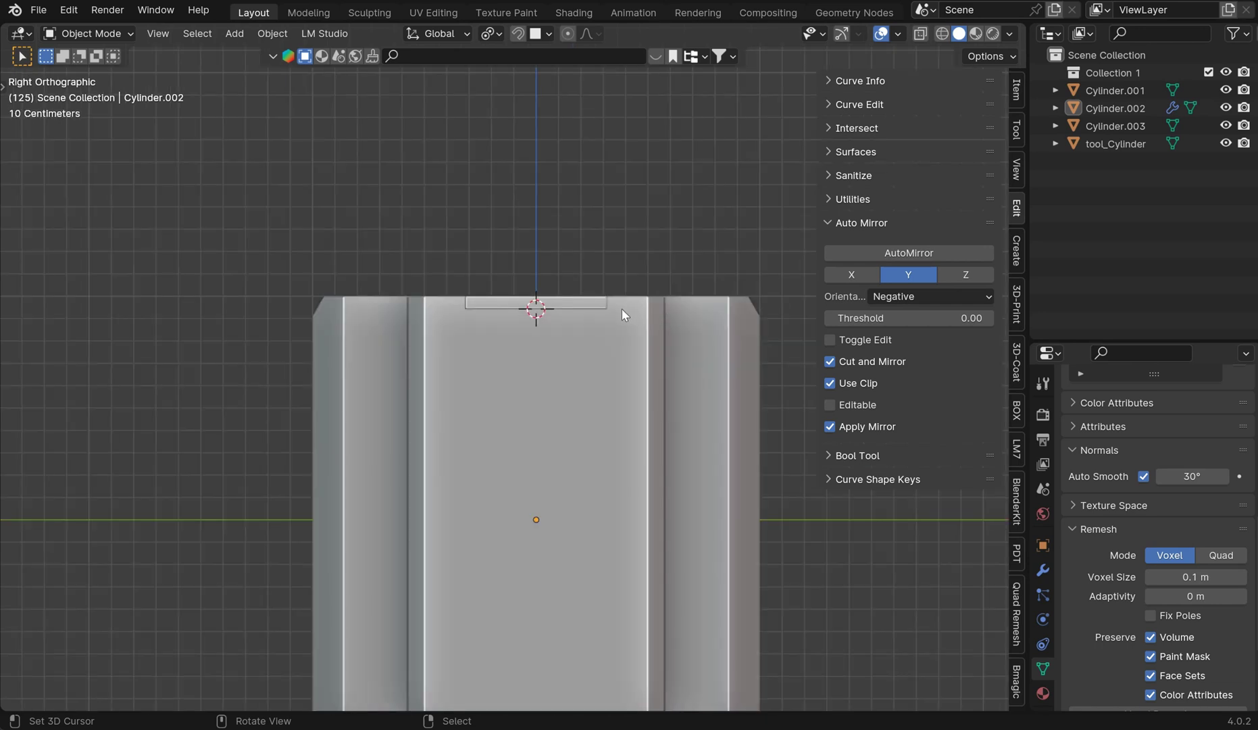
{"action": "key", "text": "ctrl+KP_3"}
{"action": "scroll", "coordinate": [497, 324], "scroll_direction": "up", "scroll_amount": 2}
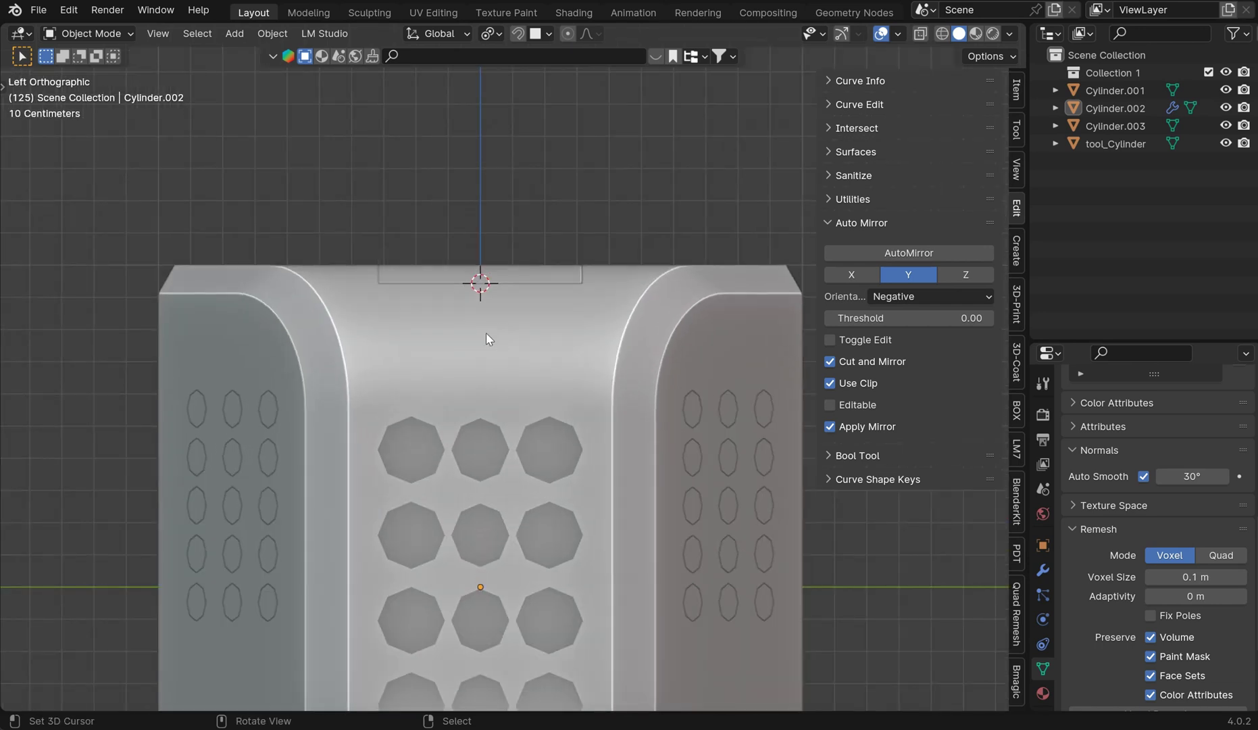
{"action": "left_click", "coordinate": [480, 329]}
From the top view, cut a shallow rectangular pocket into the curved edge with Carver's Difference Rectangle and Cursor Depth on
{"action": "key", "text": "KP_7"}
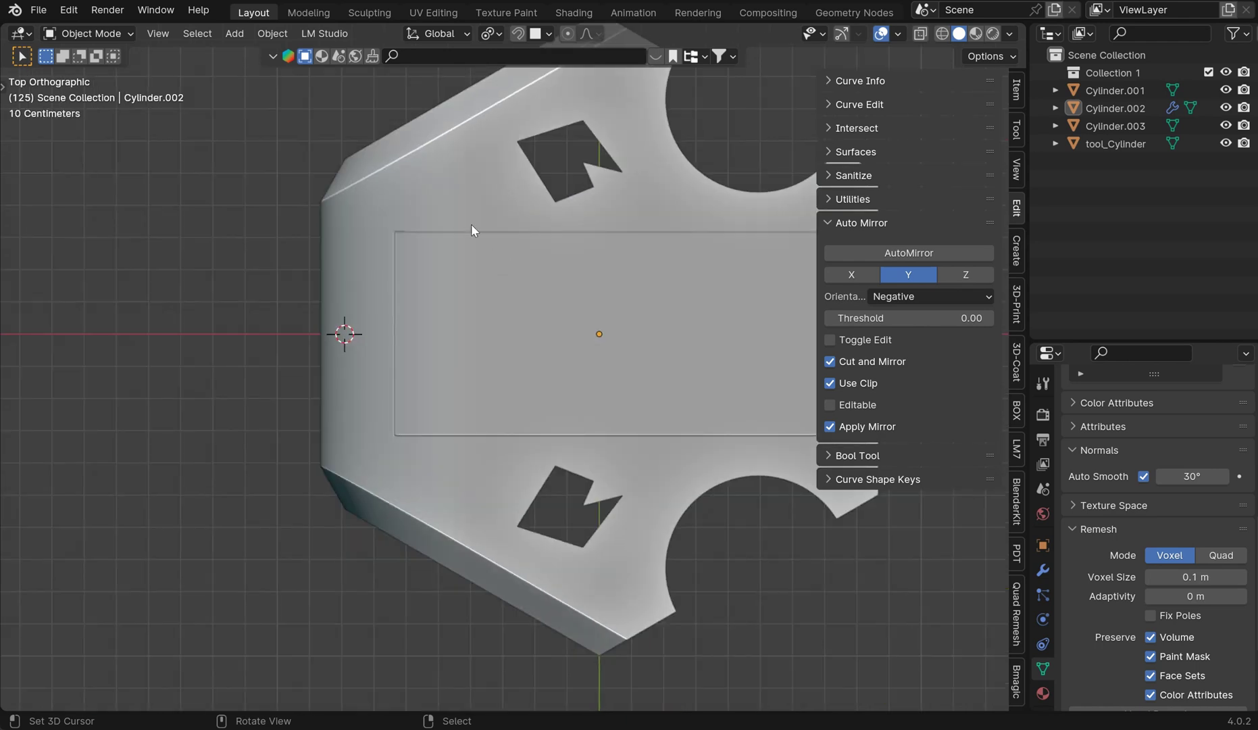
{"action": "middle_click_drag", "start_coordinate": [371, 292], "coordinate": [400, 296], "text": "shift"}
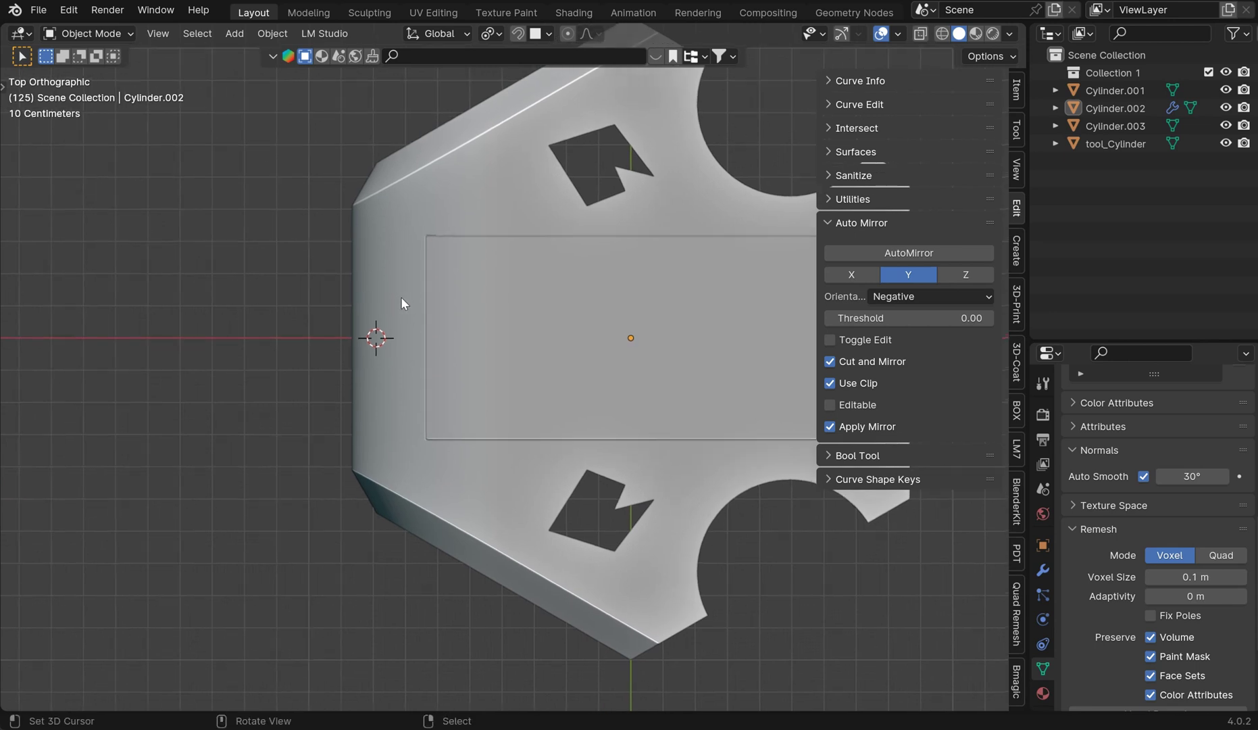
{"action": "left_click", "coordinate": [400, 297], "text": "shift"}
{"action": "key", "text": "ctrl+shift+x"}
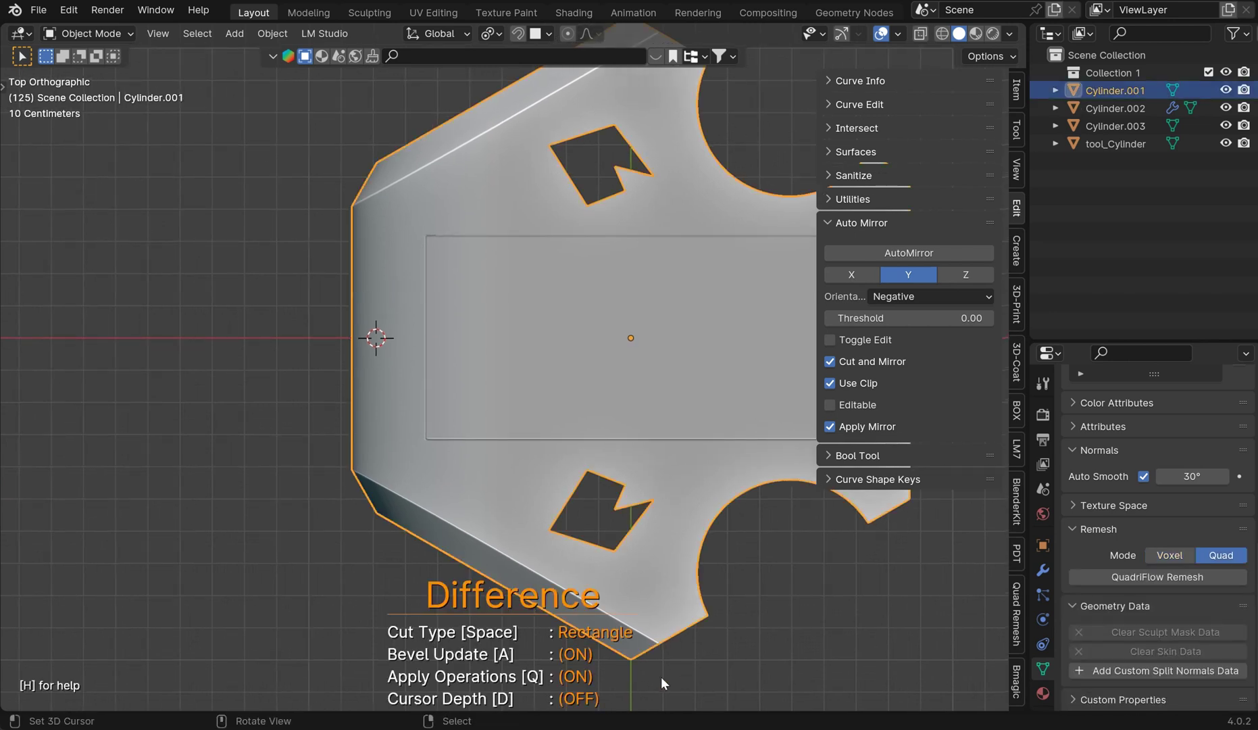
{"action": "left_click_drag", "start_coordinate": [326, 280], "coordinate": [402, 384]}
{"action": "key", "text": "d"}
{"action": "mouse_move", "coordinate": [403, 384]}
{"action": "left_mouse_down"}
{"action": "mouse_move", "coordinate": [402, 445]}
{"action": "mouse_move", "coordinate": [597, 684]}
{"action": "mouse_move", "coordinate": [570, 700]}
{"action": "mouse_move", "coordinate": [409, 376]}
{"action": "mouse_move", "coordinate": [388, 370]}
{"action": "mouse_move", "coordinate": [403, 380]}
{"action": "left_mouse_up"}
{"action": "middle_click_drag", "start_coordinate": [403, 380], "coordinate": [663, 331]}
{"action": "scroll", "coordinate": [501, 353], "scroll_direction": "up", "scroll_amount": 5}
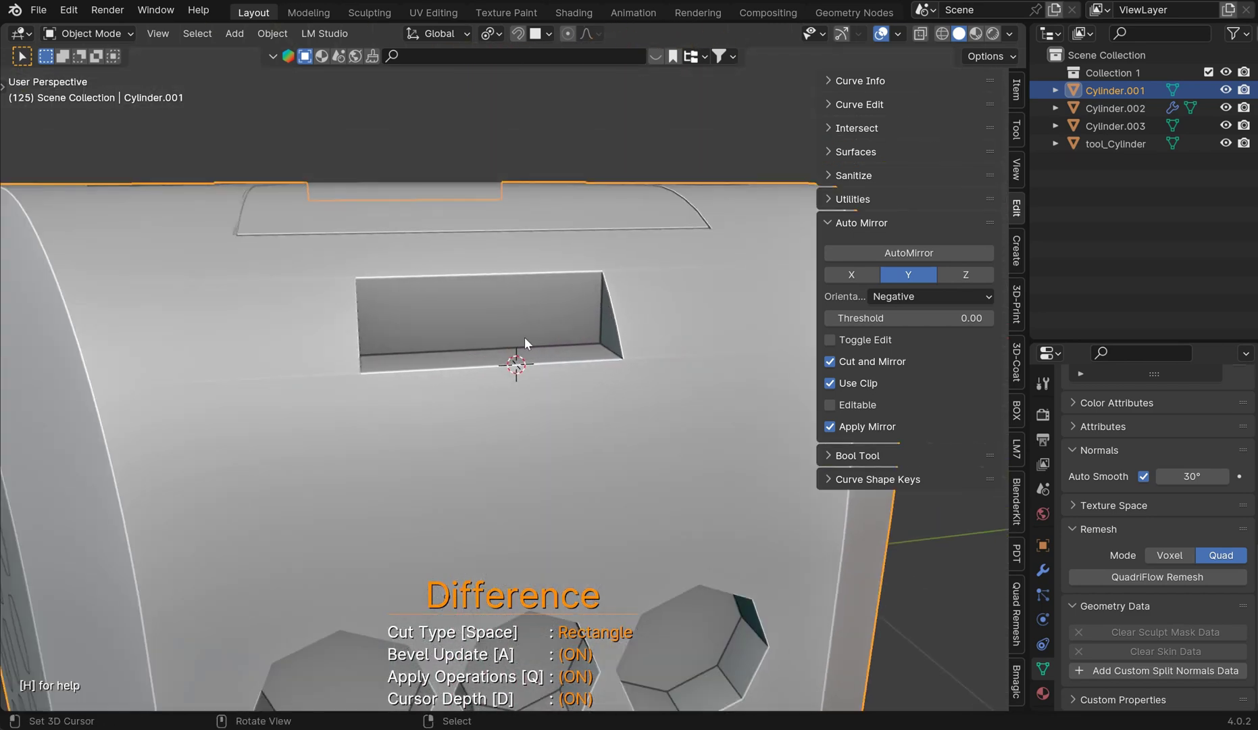
{"action": "key", "text": "Escape"}
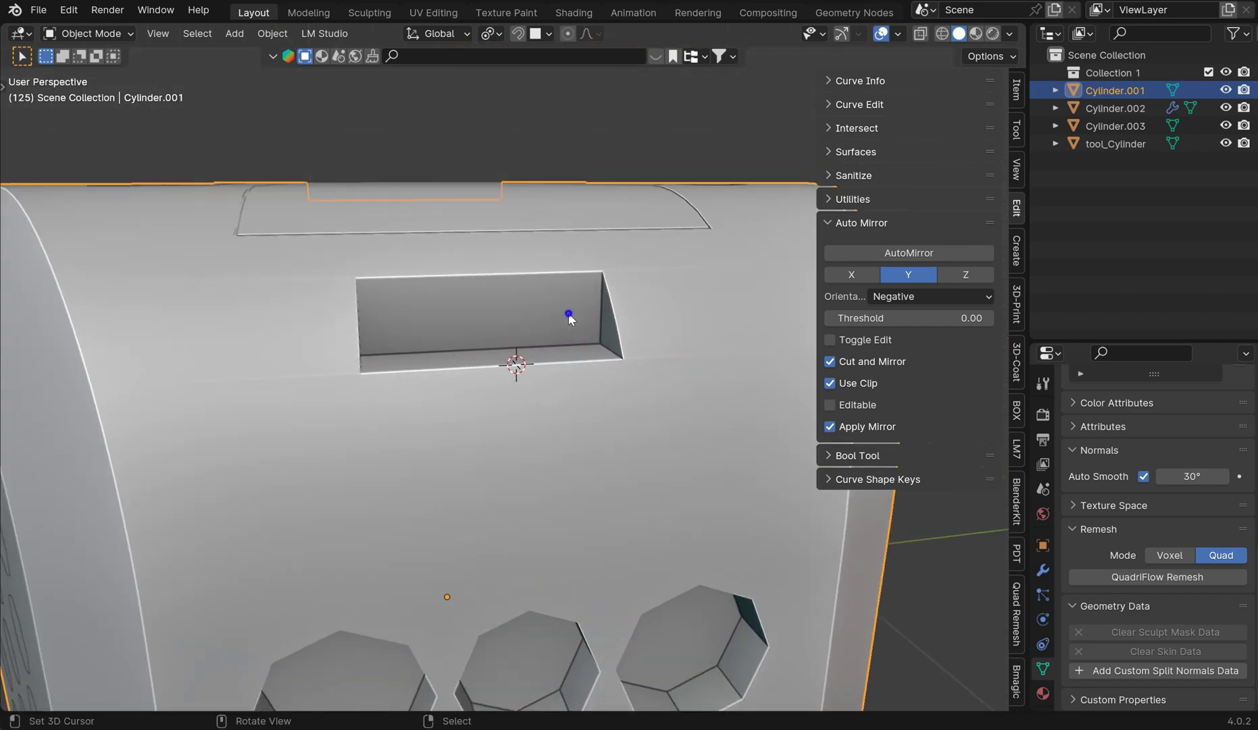
In Edit Mode, slide the stray vertex at one lower corner of the rectangular pocket onto its neighbouring corner vertex
{"action": "middle_click_drag", "start_coordinate": [568, 313], "coordinate": [597, 240]}
{"action": "key", "text": "Tab"}
{"action": "key", "text": "Tab"}
{"action": "key", "text": "Tab"}
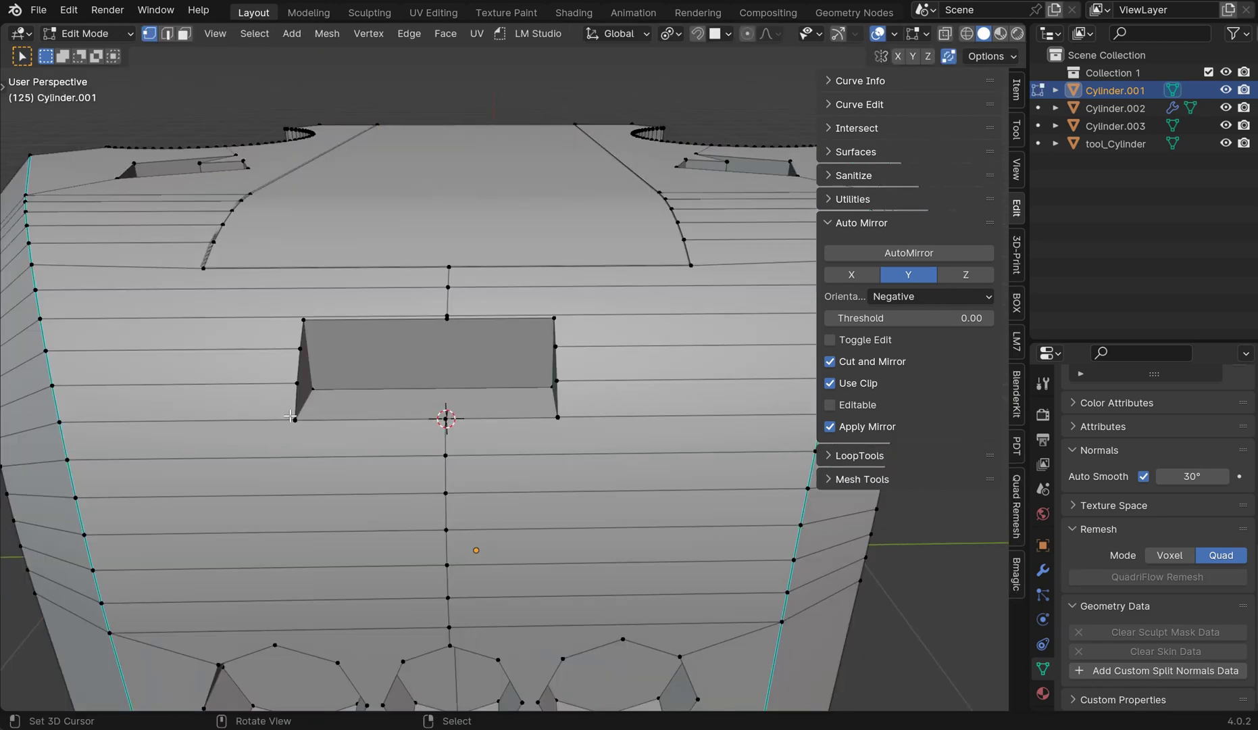
{"action": "left_click", "coordinate": [295, 420]}
{"action": "key", "text": "shift+v"}
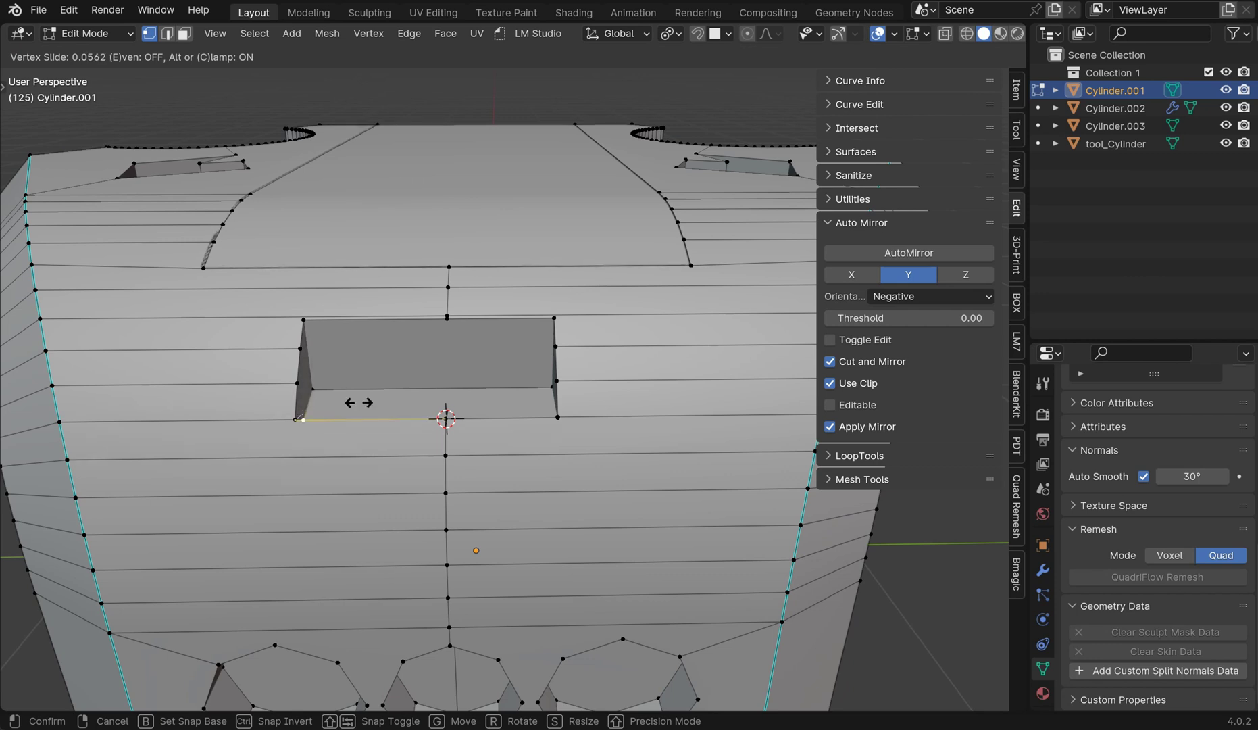
{"action": "left_click", "coordinate": [332, 406]}
{"action": "key", "text": "g"}
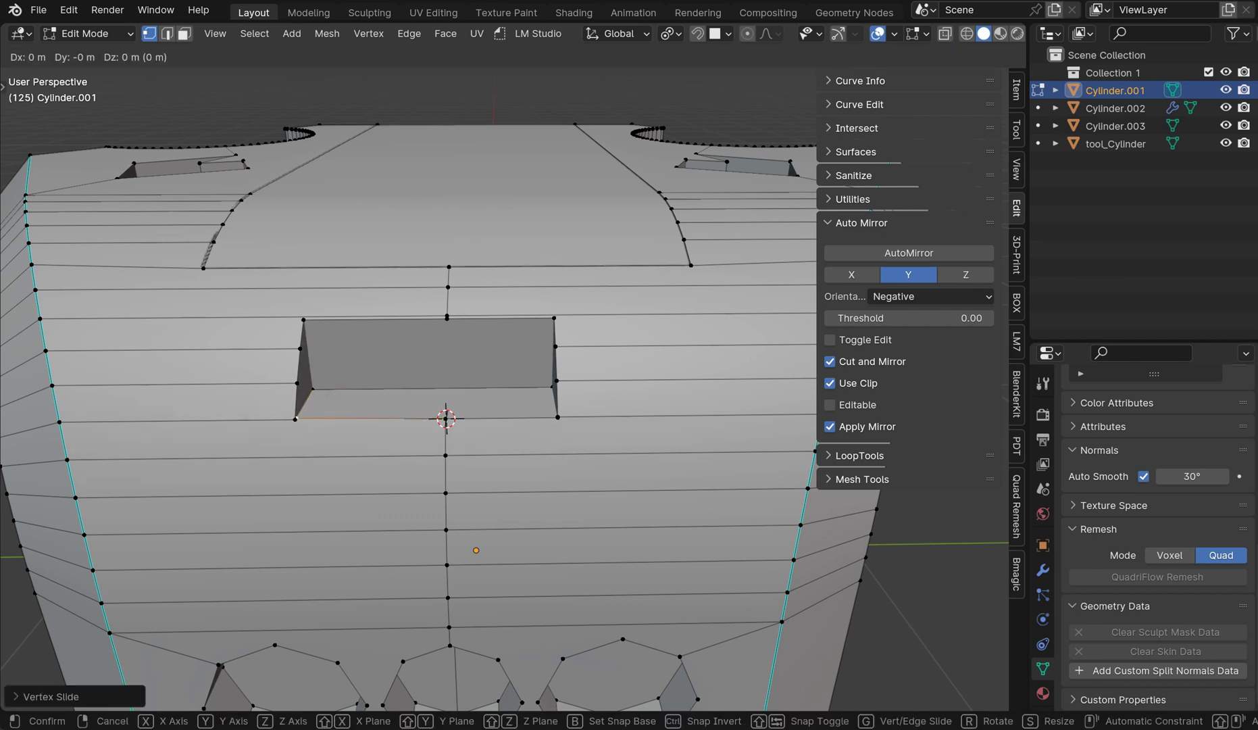
{"action": "key", "text": "g"}
{"action": "left_click", "coordinate": [290, 433]}
Merge the nearly coincident vertices at the pocket's other lower corner using At Center
{"action": "left_click", "coordinate": [558, 420]}
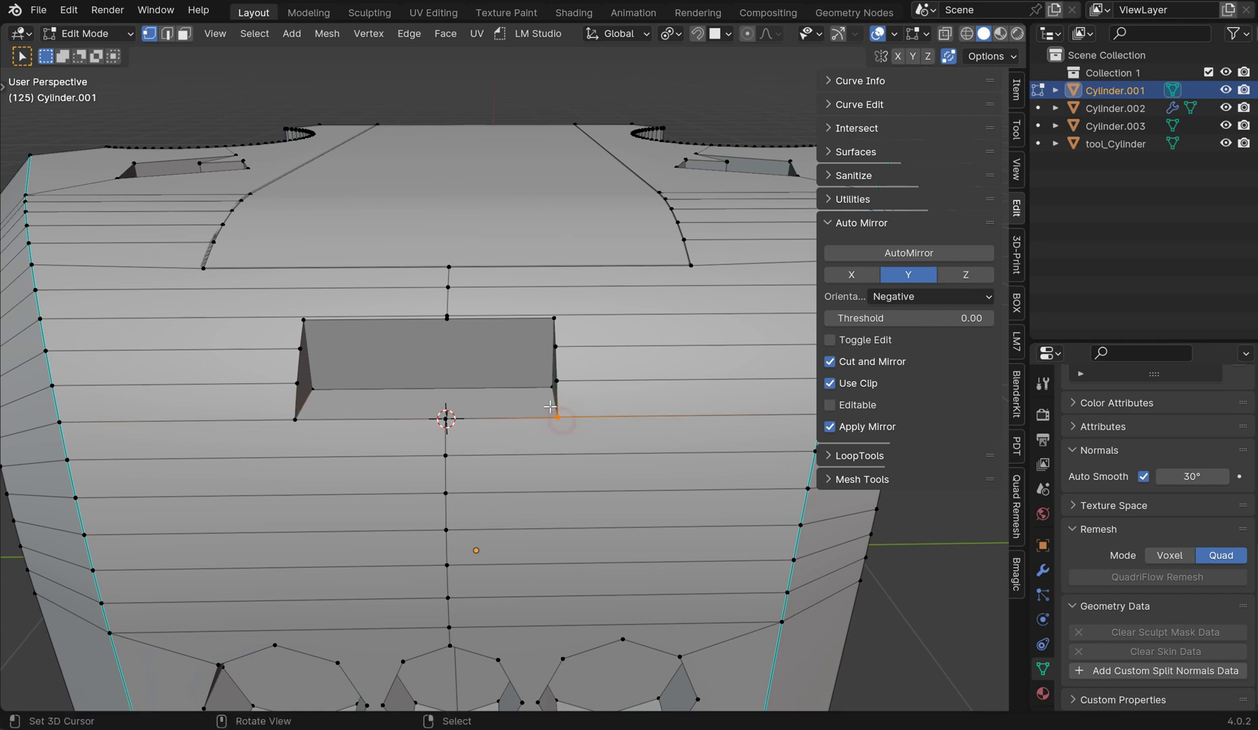
{"action": "key", "text": "m"}
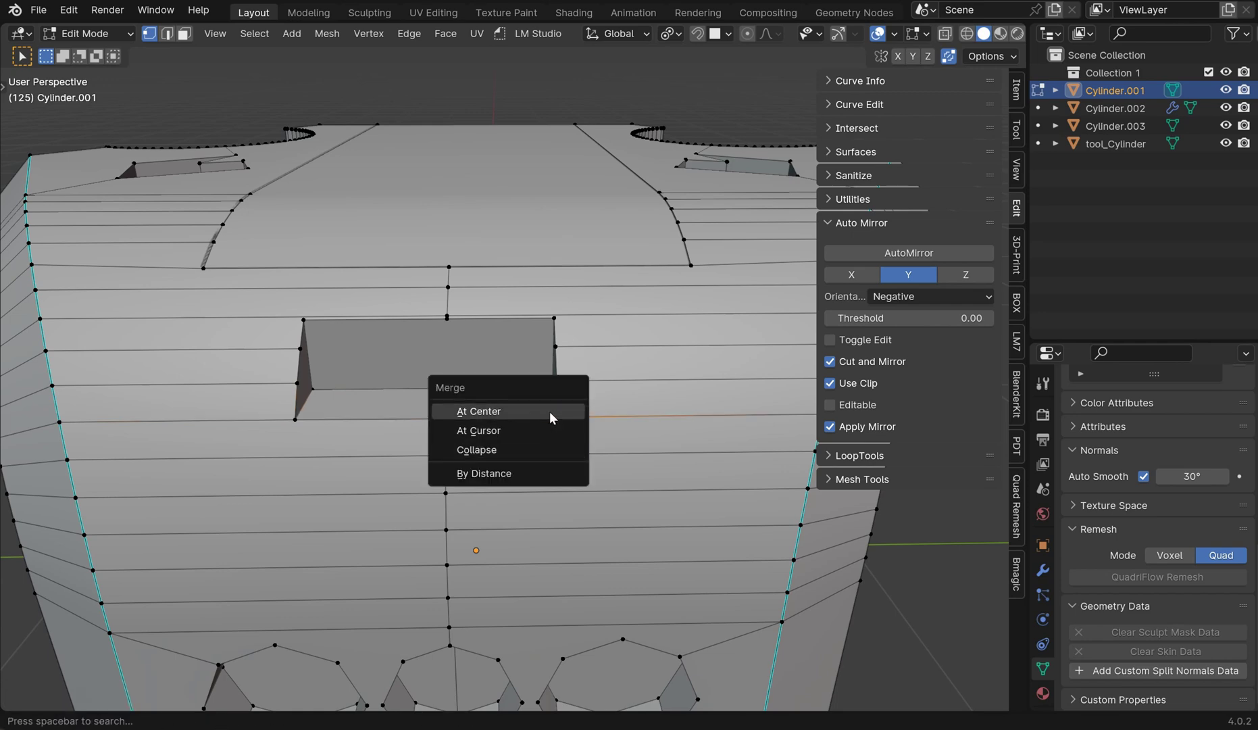
{"action": "left_click", "coordinate": [549, 411]}
Examine the closely spaced vertices and the surface shading along the rectangular pocket's upper edge
{"action": "middle_click_drag", "start_coordinate": [581, 379], "coordinate": [624, 337]}
{"action": "scroll", "coordinate": [624, 338], "scroll_direction": "up", "scroll_amount": 5}
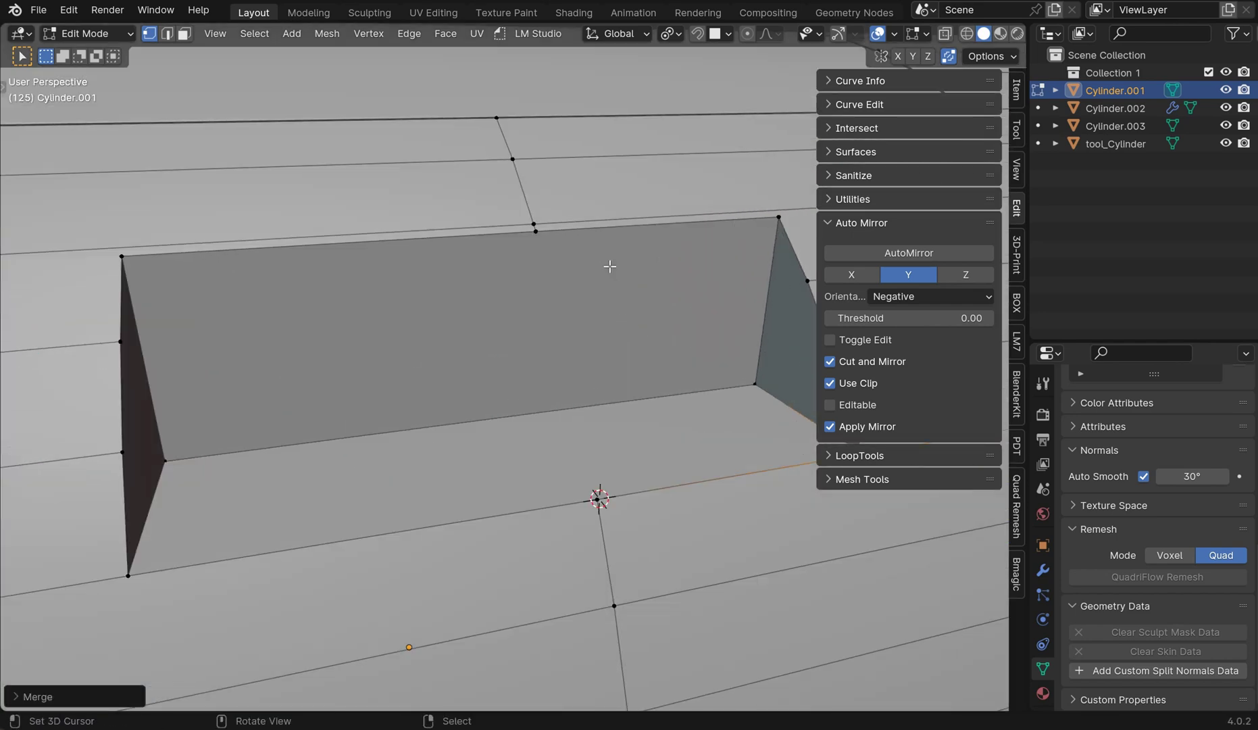
{"action": "left_click", "coordinate": [534, 218]}
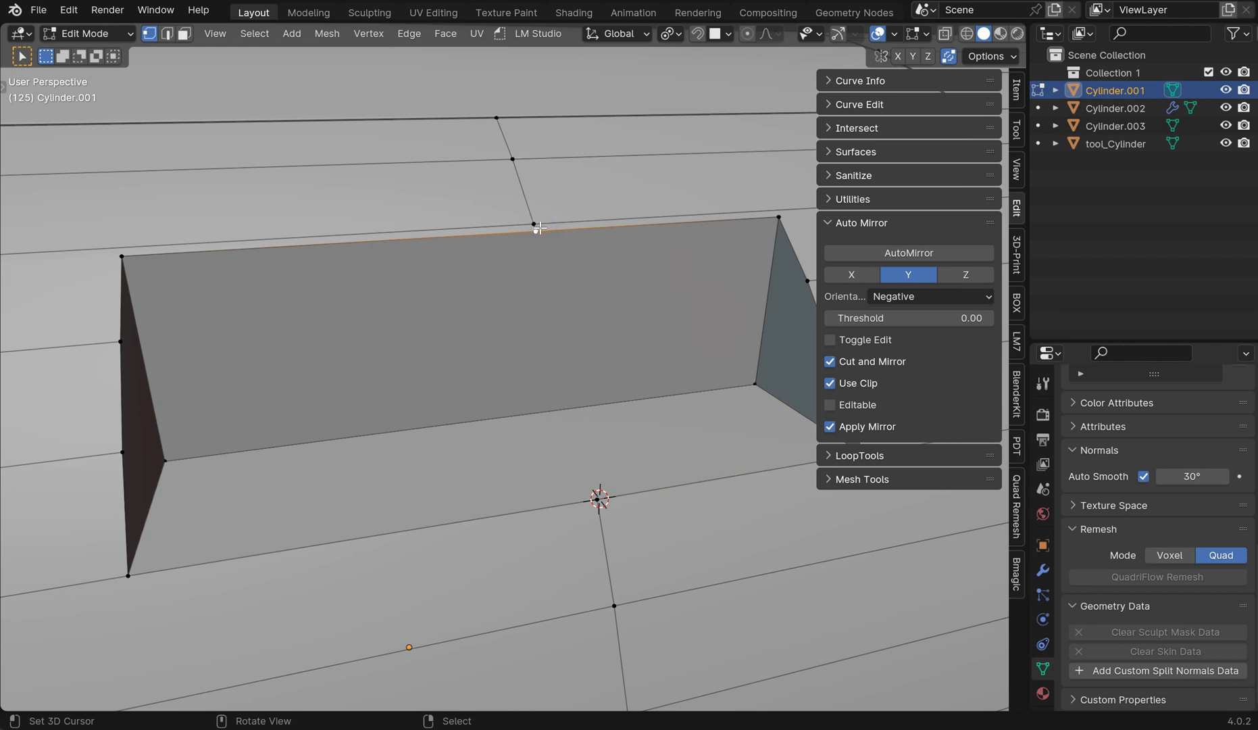
{"action": "left_click", "coordinate": [533, 222]}
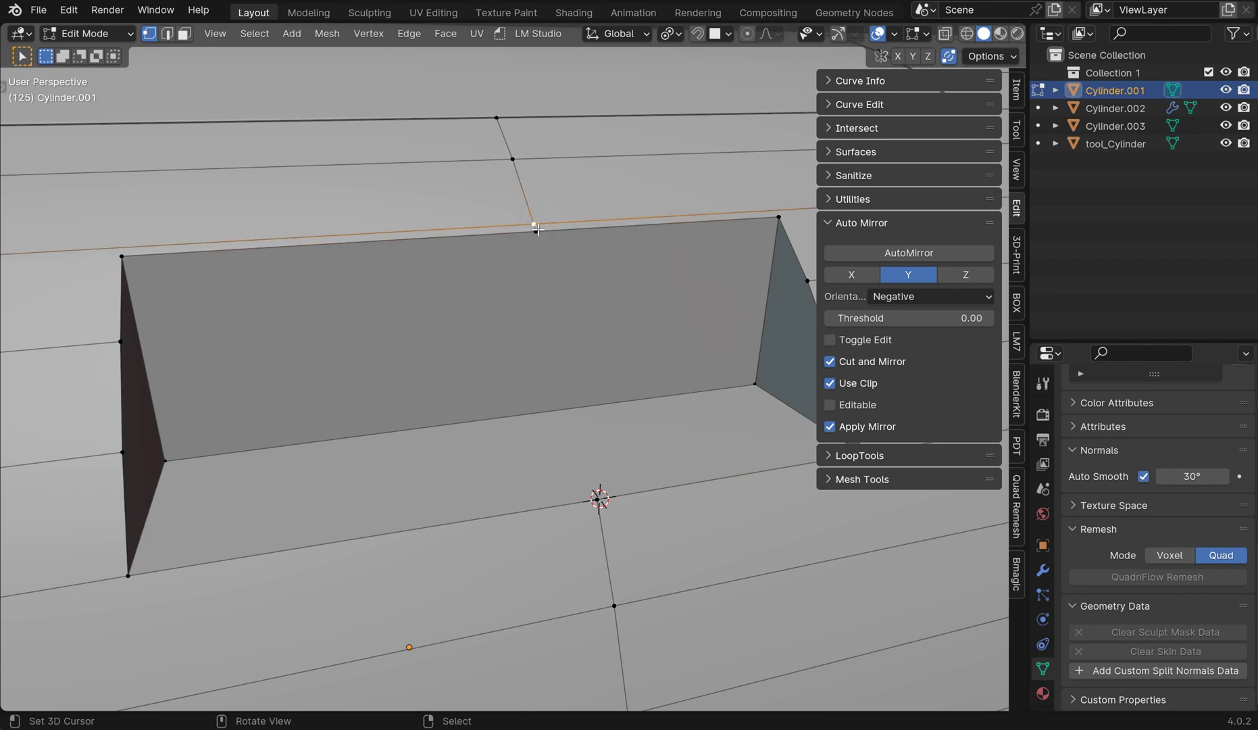
{"action": "middle_click_drag", "start_coordinate": [709, 239], "coordinate": [561, 179], "text": "shift"}
{"action": "key", "text": "Tab"}
{"action": "scroll", "coordinate": [645, 225], "scroll_direction": "down", "scroll_amount": 5}
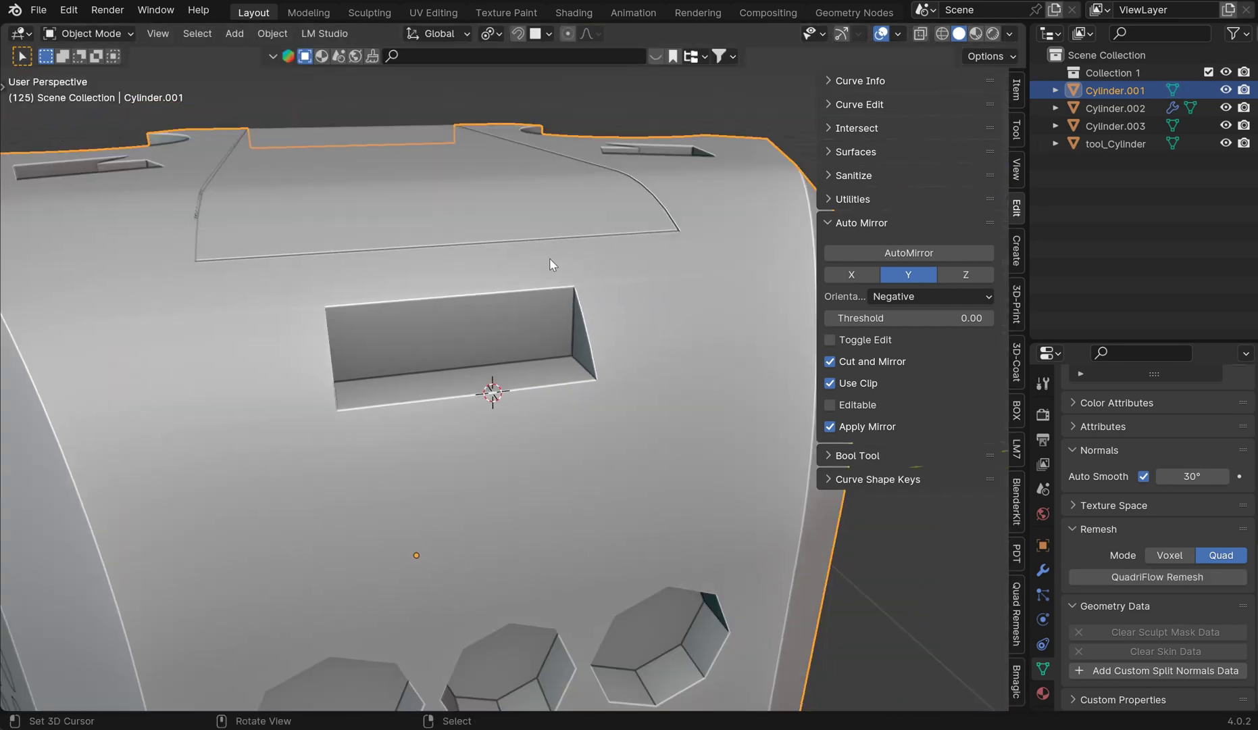
{"action": "key", "text": "Tab"}
{"action": "left_click", "coordinate": [326, 301]}
{"action": "middle_click_drag", "start_coordinate": [325, 301], "coordinate": [440, 319]}
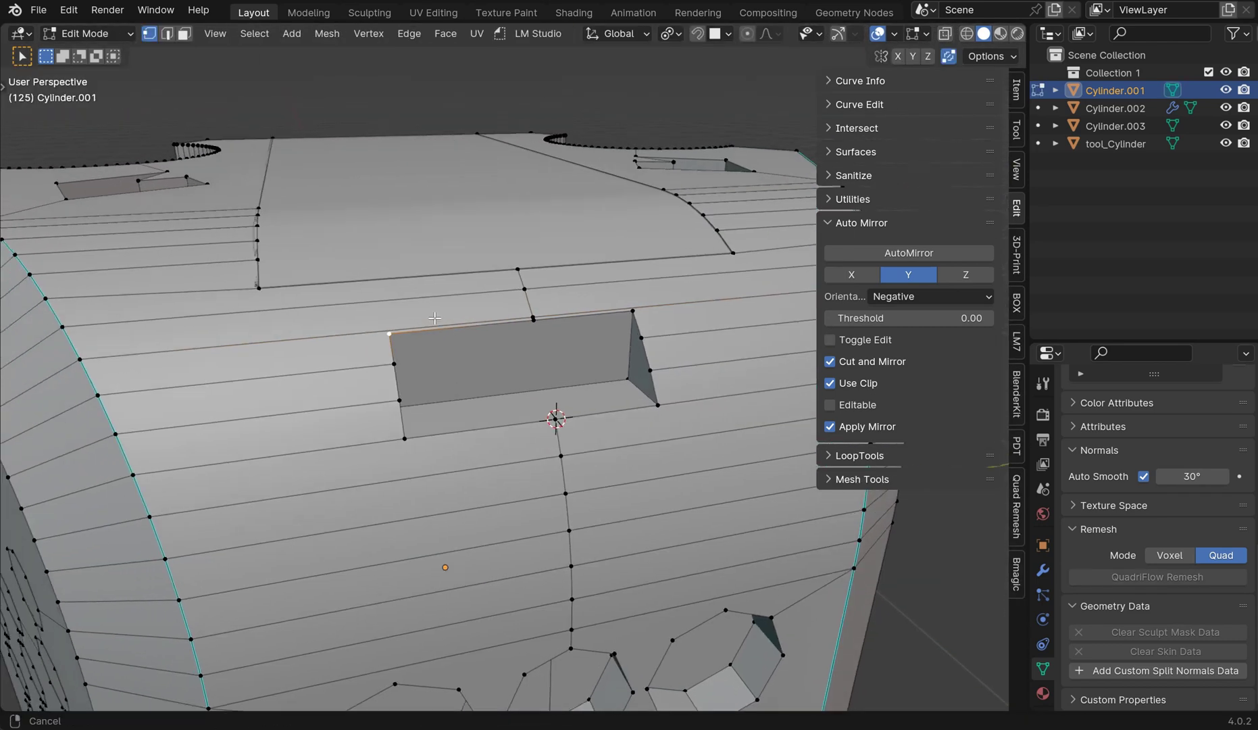
Knife a short Z-constrained cut from one upper corner of the pocket up to the adjacent horizontal edge
{"action": "scroll", "coordinate": [448, 325], "scroll_direction": "up", "scroll_amount": 4}
{"action": "left_click", "coordinate": [625, 250]}
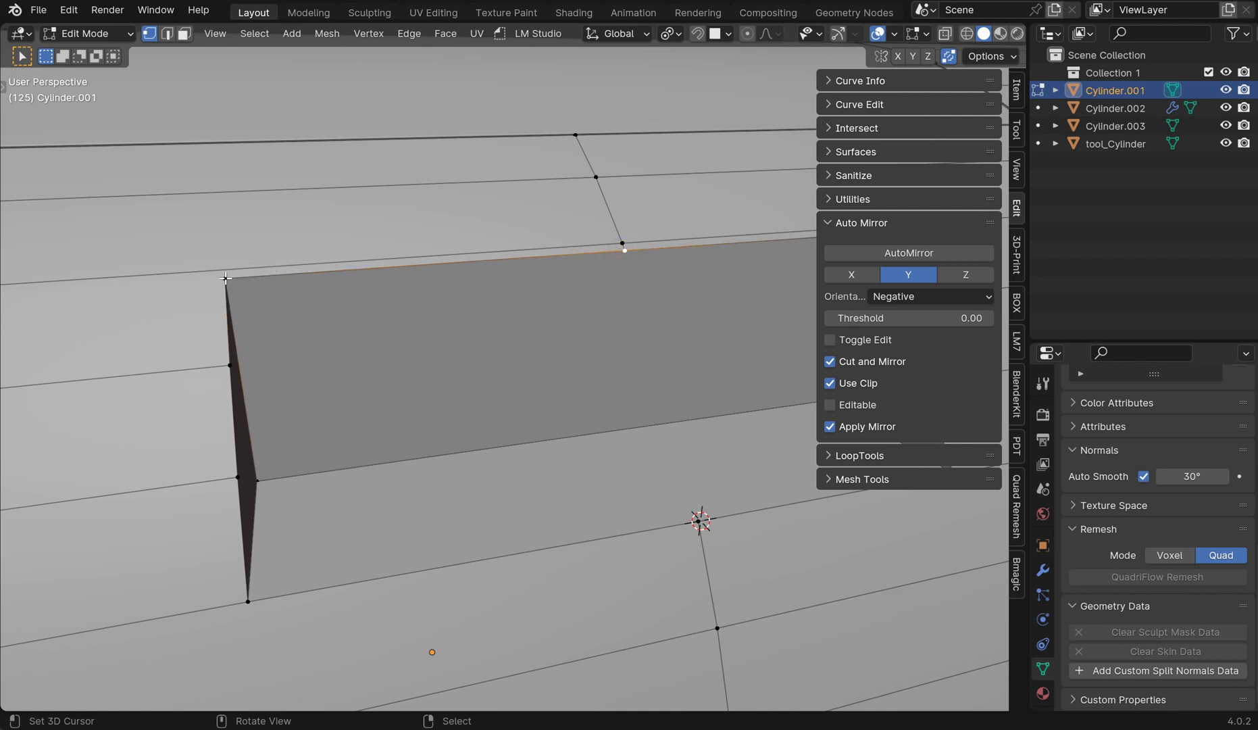
{"action": "key", "text": "k"}
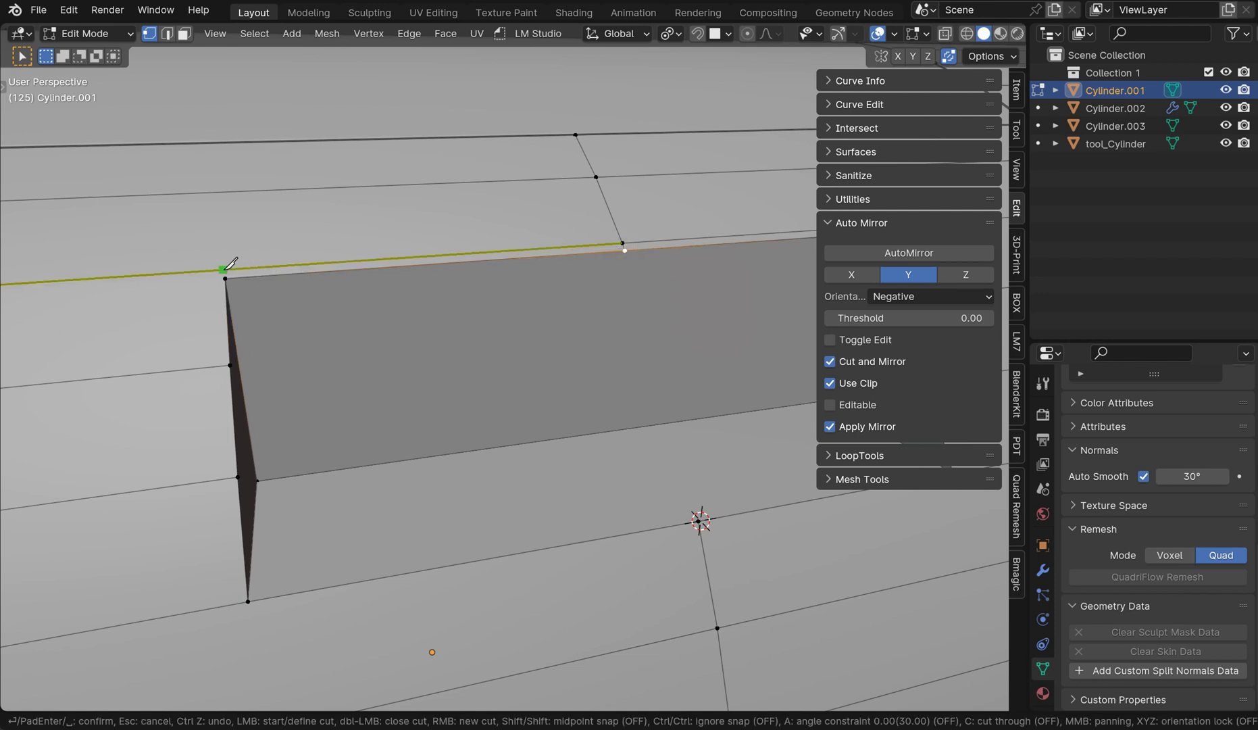
{"action": "left_click", "coordinate": [226, 278]}
{"action": "scroll", "coordinate": [405, 284], "scroll_direction": "down", "scroll_amount": 5}
{"action": "scroll", "coordinate": [433, 291], "scroll_direction": "up", "scroll_amount": 6}
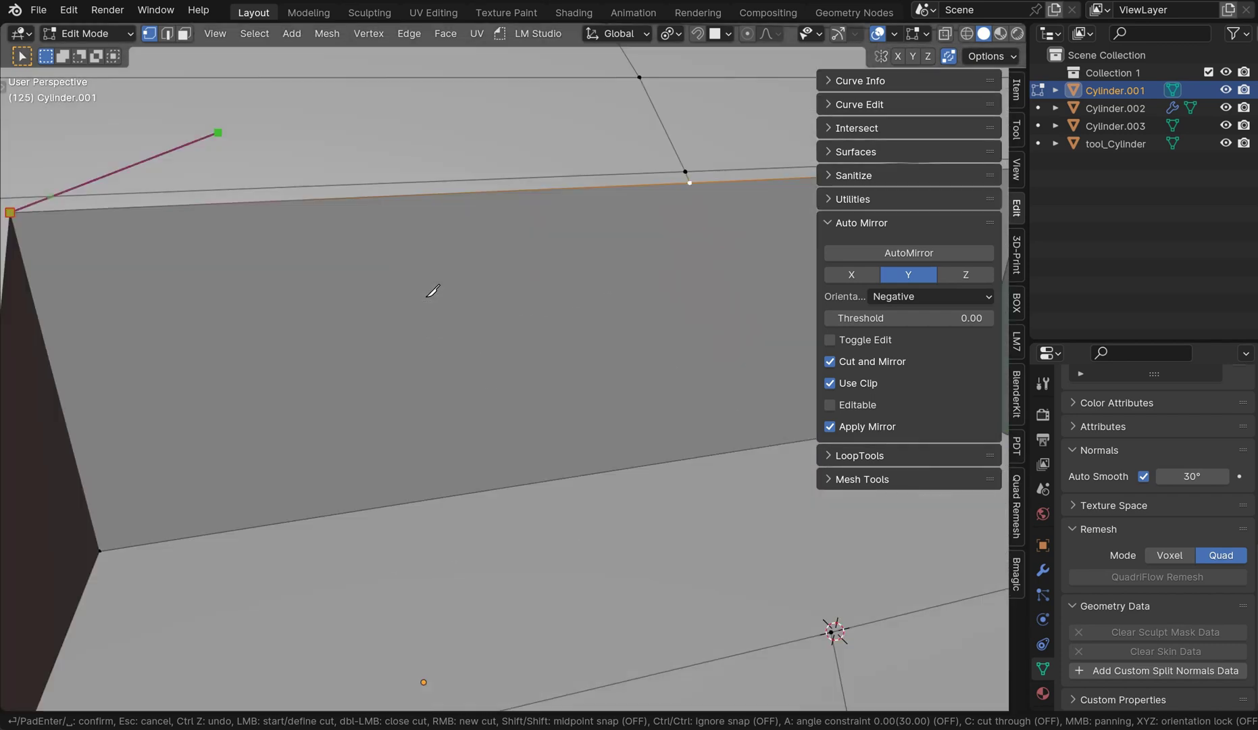
{"action": "scroll", "coordinate": [432, 291], "scroll_direction": "down", "scroll_amount": 3}
{"action": "key", "text": "z"}
{"action": "left_click", "coordinate": [336, 298]}
{"action": "key", "text": "Return"}
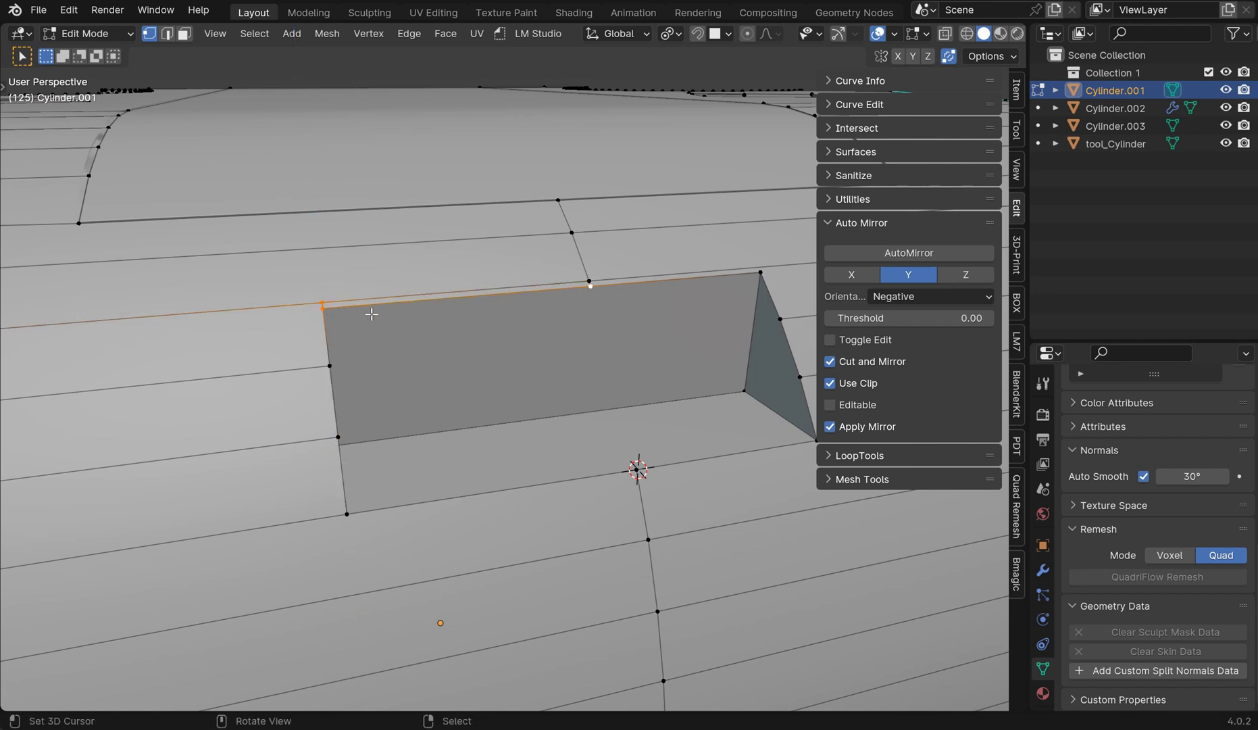
Knife a matching Z-constrained cut from the pocket's opposite upper corner to the horizontal edge above it
{"action": "middle_click_drag", "start_coordinate": [595, 323], "coordinate": [578, 327]}
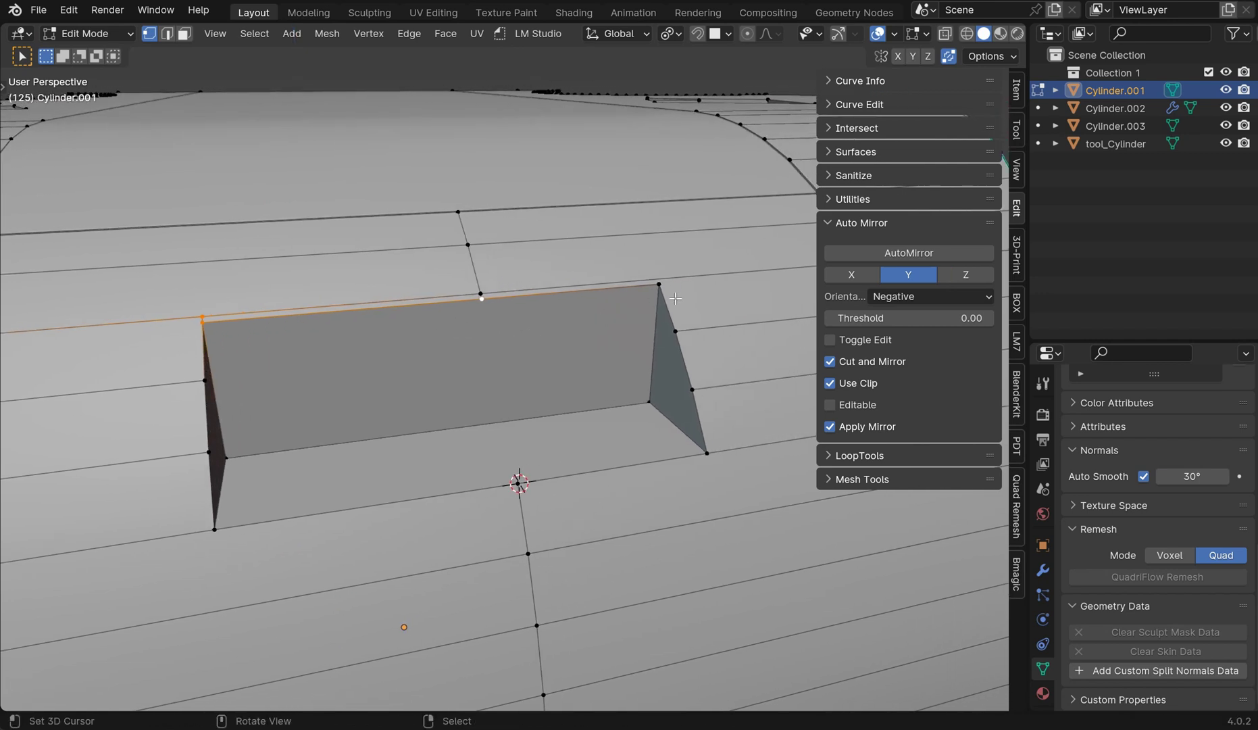
{"action": "key", "text": "k"}
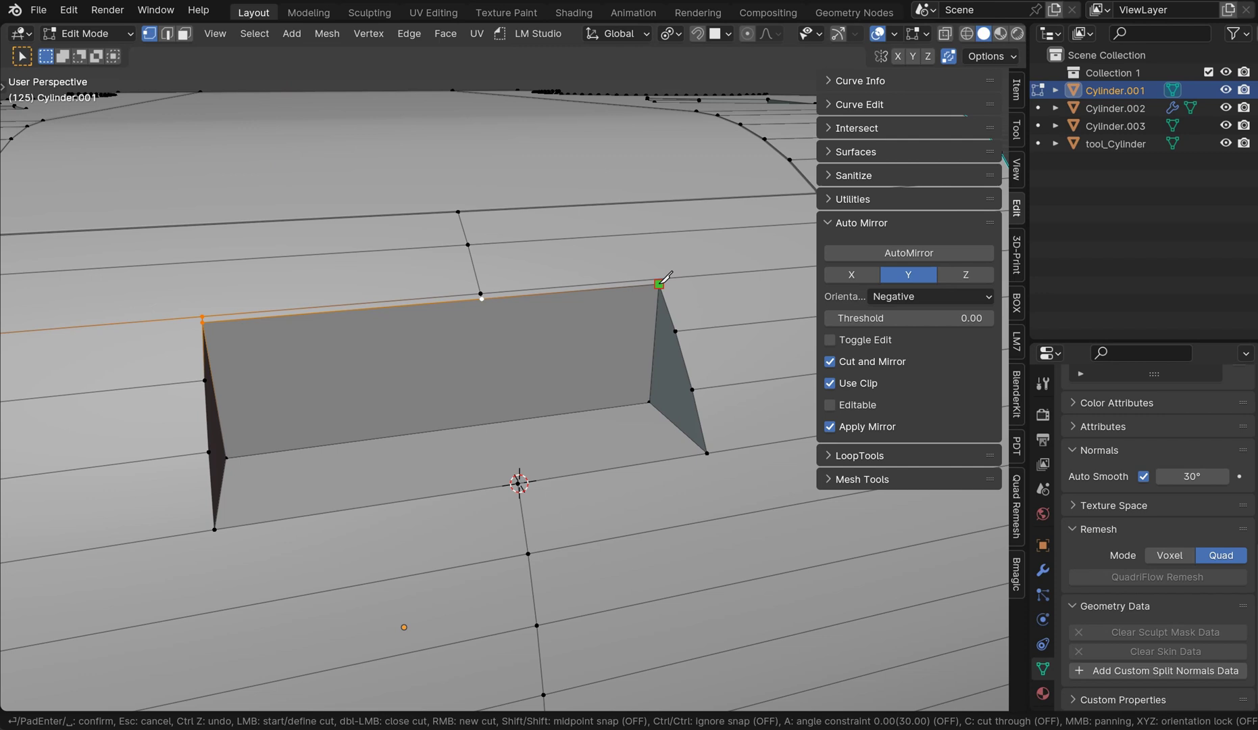
{"action": "left_click", "coordinate": [658, 284]}
{"action": "key", "text": "z"}
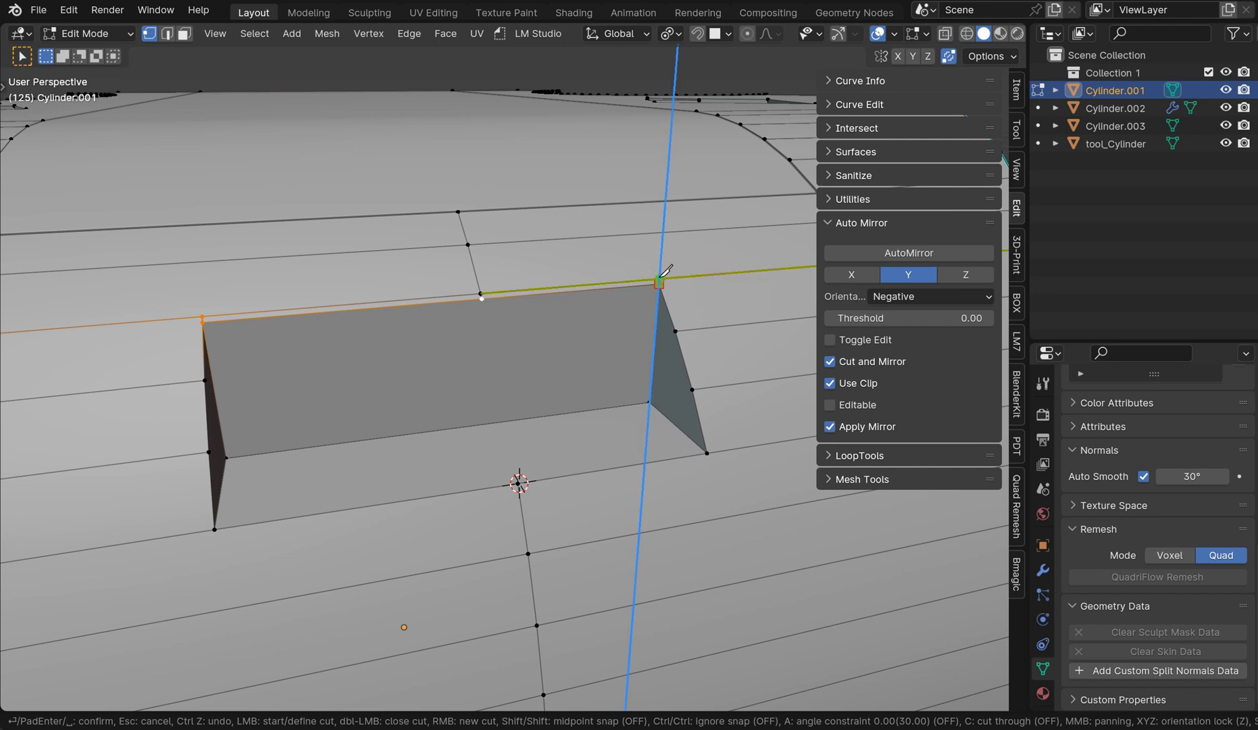
{"action": "left_click", "coordinate": [660, 277]}
{"action": "key", "text": "Return"}
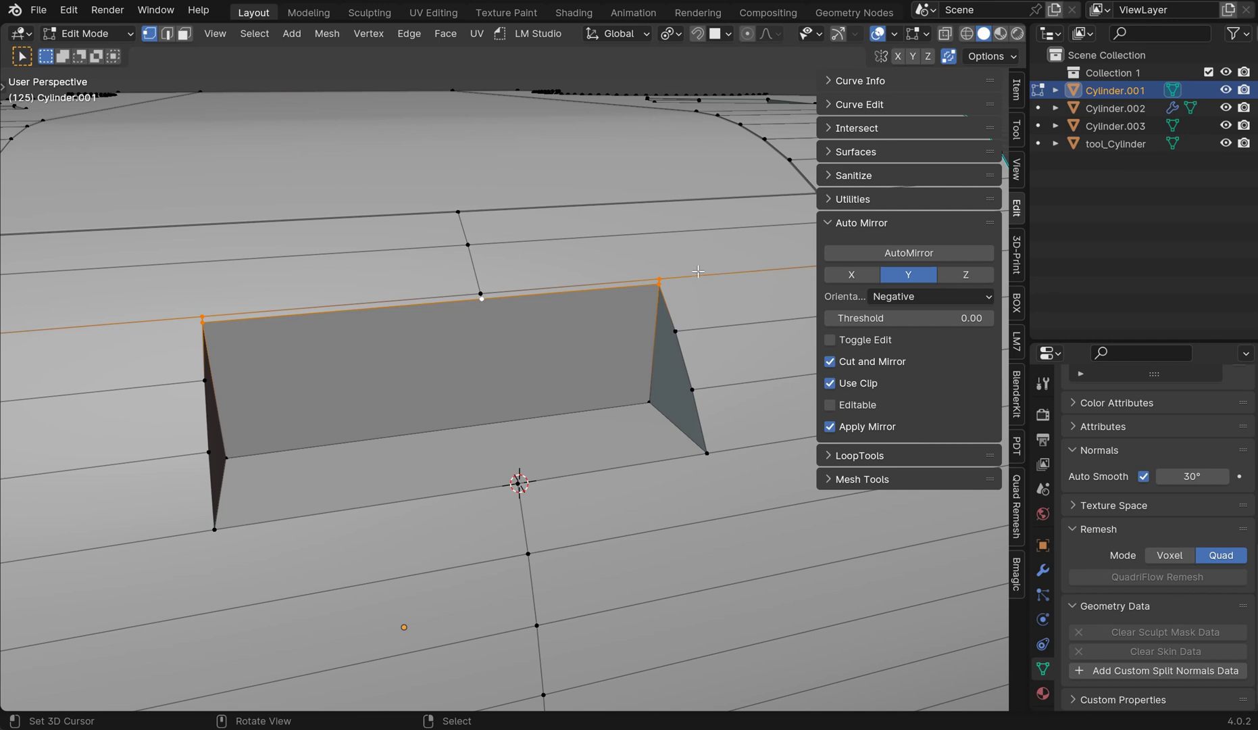
Slide the upper edge's middle vertex and one upper corner vertex of the pocket up onto the adjacent edge vertices
{"action": "scroll", "coordinate": [696, 270], "scroll_direction": "up", "scroll_amount": 4}
{"action": "middle_click_drag", "start_coordinate": [697, 270], "coordinate": [642, 334]}
{"action": "right_click", "coordinate": [382, 279]}
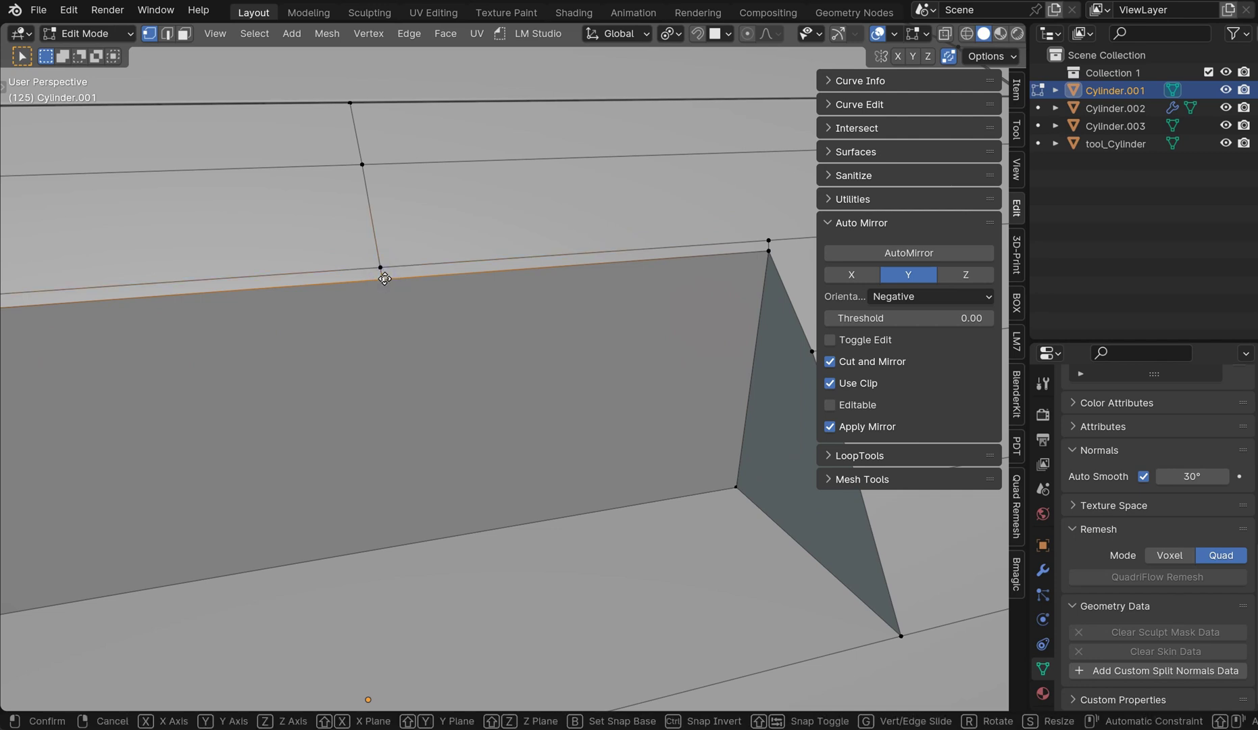
{"action": "key", "text": "shift+v"}
{"action": "left_click", "coordinate": [380, 265]}
{"action": "left_click", "coordinate": [770, 251]}
{"action": "key", "text": "shift+v"}
{"action": "left_click", "coordinate": [771, 234]}
Slide the pocket's remaining upper corner vertex onto the vertex above it and return to Object Mode
{"action": "scroll", "coordinate": [351, 249], "scroll_direction": "down", "scroll_amount": 4}
{"action": "right_click", "coordinate": [179, 356]}
{"action": "key", "text": "g"}
{"action": "key", "text": "g"}
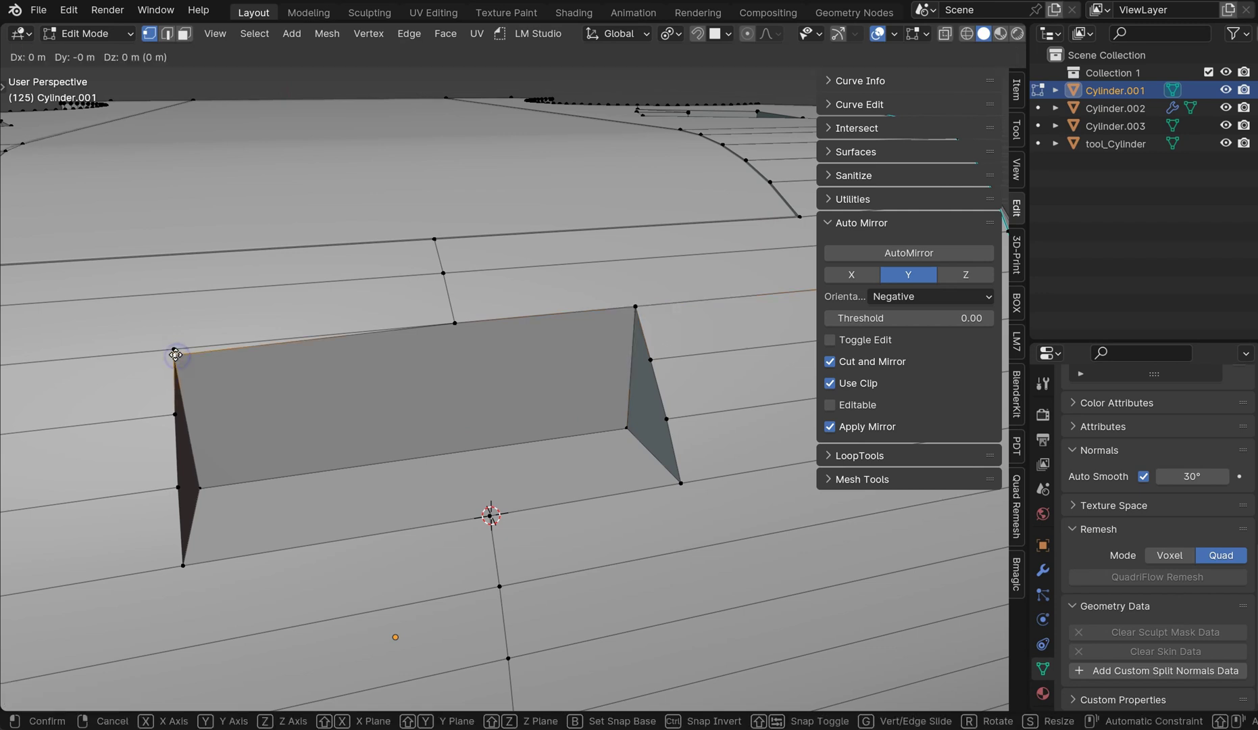
{"action": "left_click", "coordinate": [173, 338]}
{"action": "key", "text": "Tab"}
Snap the 3D cursor back to the body's origin
{"action": "left_click", "coordinate": [354, 254]}
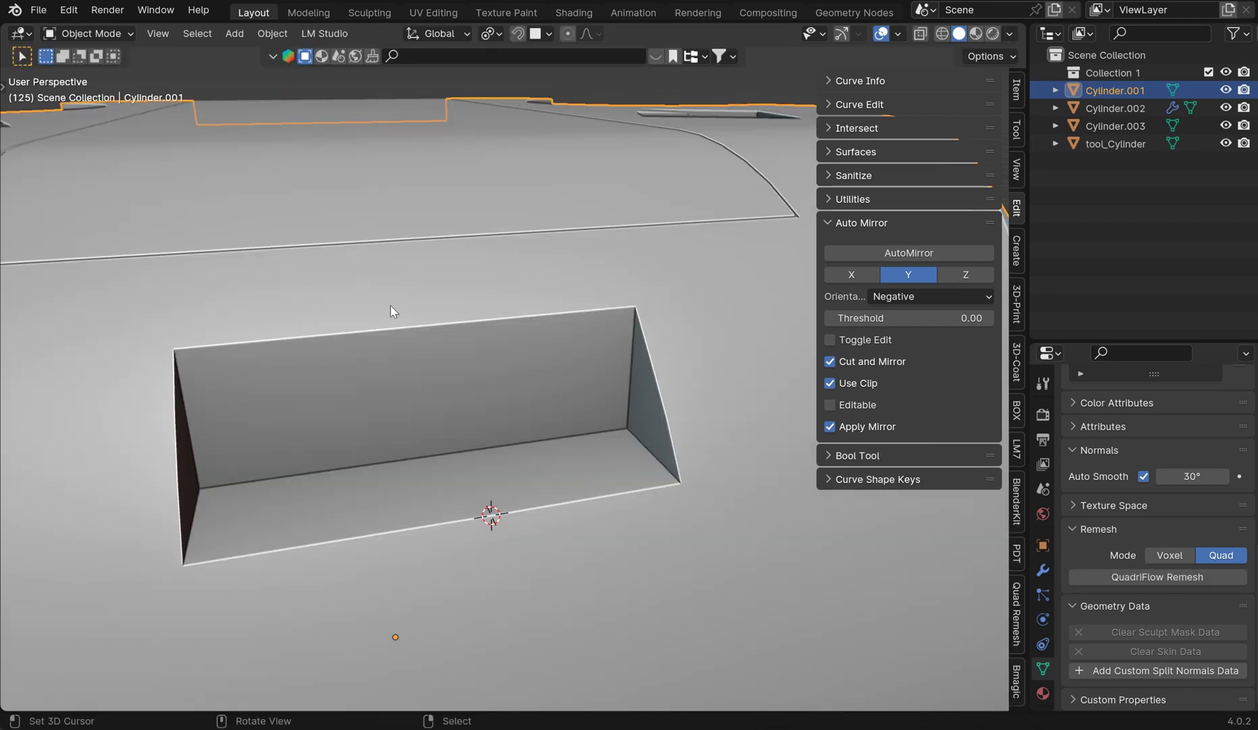
{"action": "middle_click_drag", "start_coordinate": [481, 336], "coordinate": [624, 359]}
{"action": "left_click", "coordinate": [642, 382]}
{"action": "left_click", "coordinate": [449, 423]}
{"action": "mouse_move", "coordinate": [450, 422]}
{"action": "middle_mouse_down"}
{"action": "mouse_move", "coordinate": [497, 420]}
{"action": "mouse_move", "coordinate": [458, 424]}
{"action": "middle_mouse_up"}
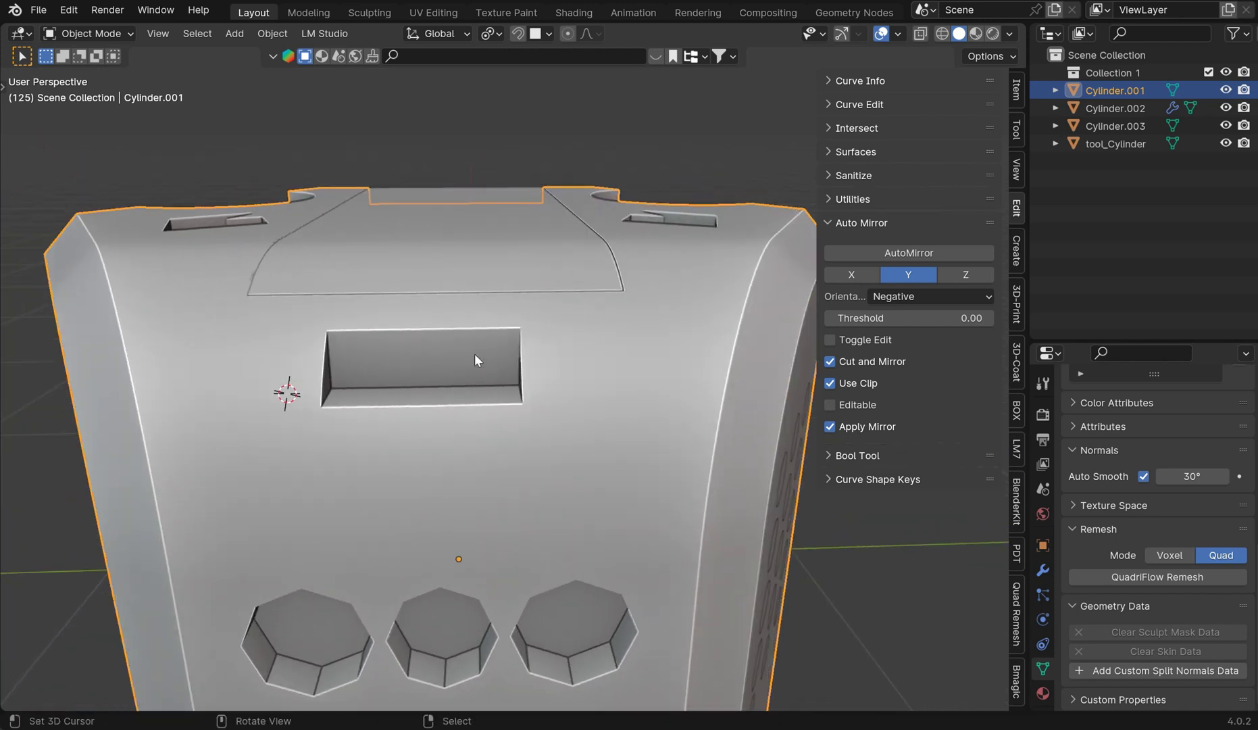
{"action": "key", "text": "shift+s"}
{"action": "left_click", "coordinate": [516, 368]}
{"action": "middle_click_drag", "start_coordinate": [603, 361], "coordinate": [683, 396]}
{"action": "scroll", "coordinate": [404, 514], "scroll_direction": "up", "scroll_amount": 3}
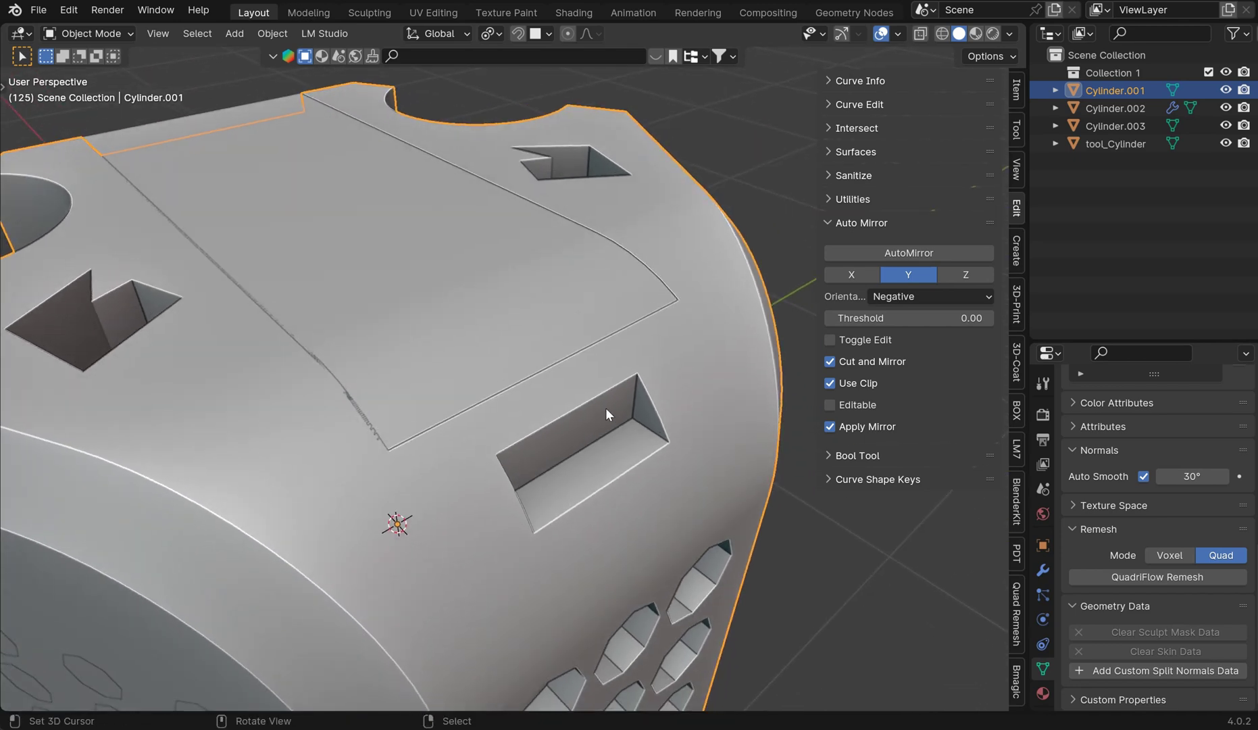
{"action": "middle_click_drag", "start_coordinate": [606, 406], "coordinate": [475, 322]}
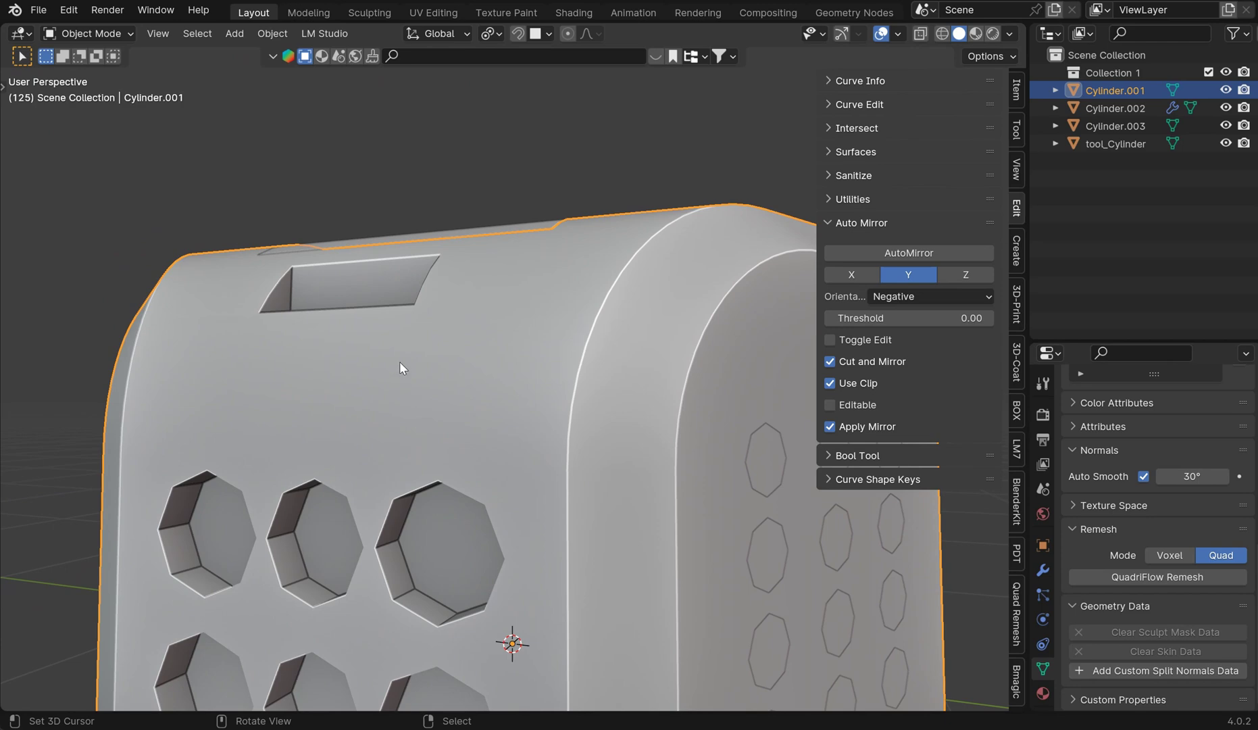
Inspect the cleaned-up pocket and the body's perforated sides from several angles and hide the sidebar
{"action": "middle_click_drag", "start_coordinate": [400, 367], "coordinate": [513, 430]}
{"action": "scroll", "coordinate": [511, 425], "scroll_direction": "up", "scroll_amount": 4}
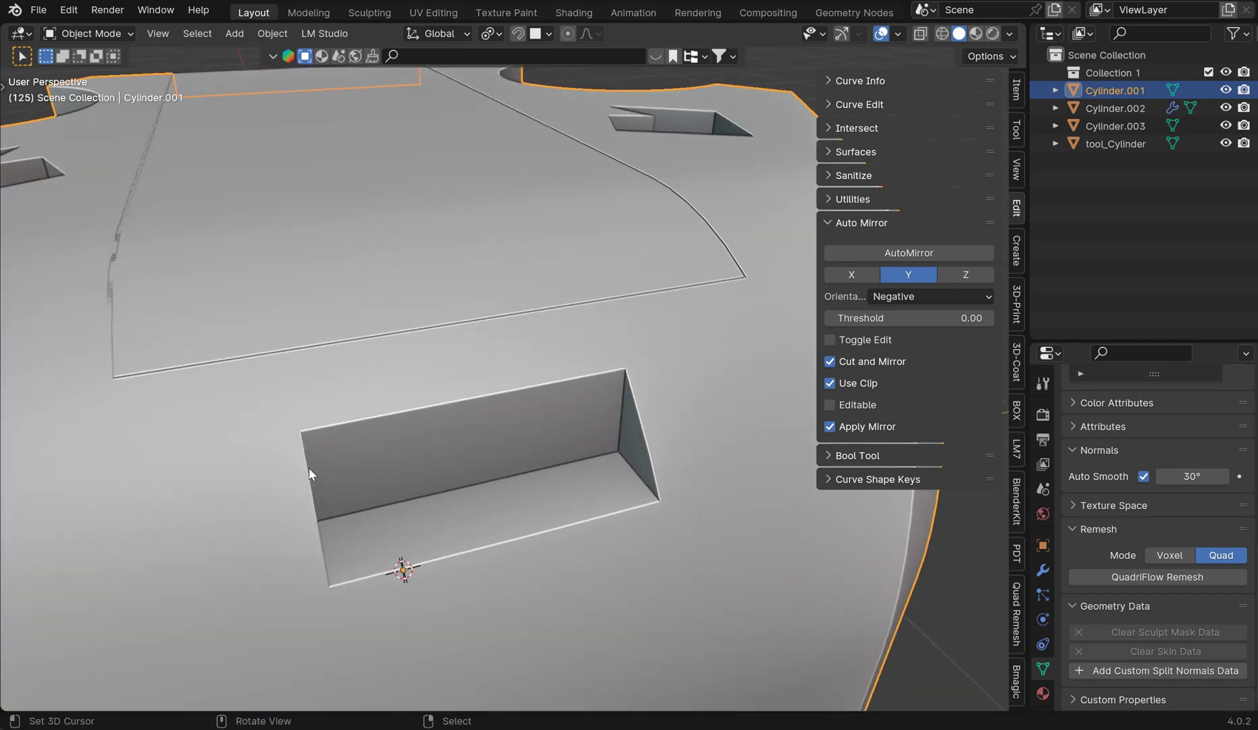
{"action": "middle_click_drag", "start_coordinate": [357, 462], "coordinate": [262, 358], "text": "shift"}
{"action": "scroll", "coordinate": [394, 379], "scroll_direction": "down", "scroll_amount": 5}
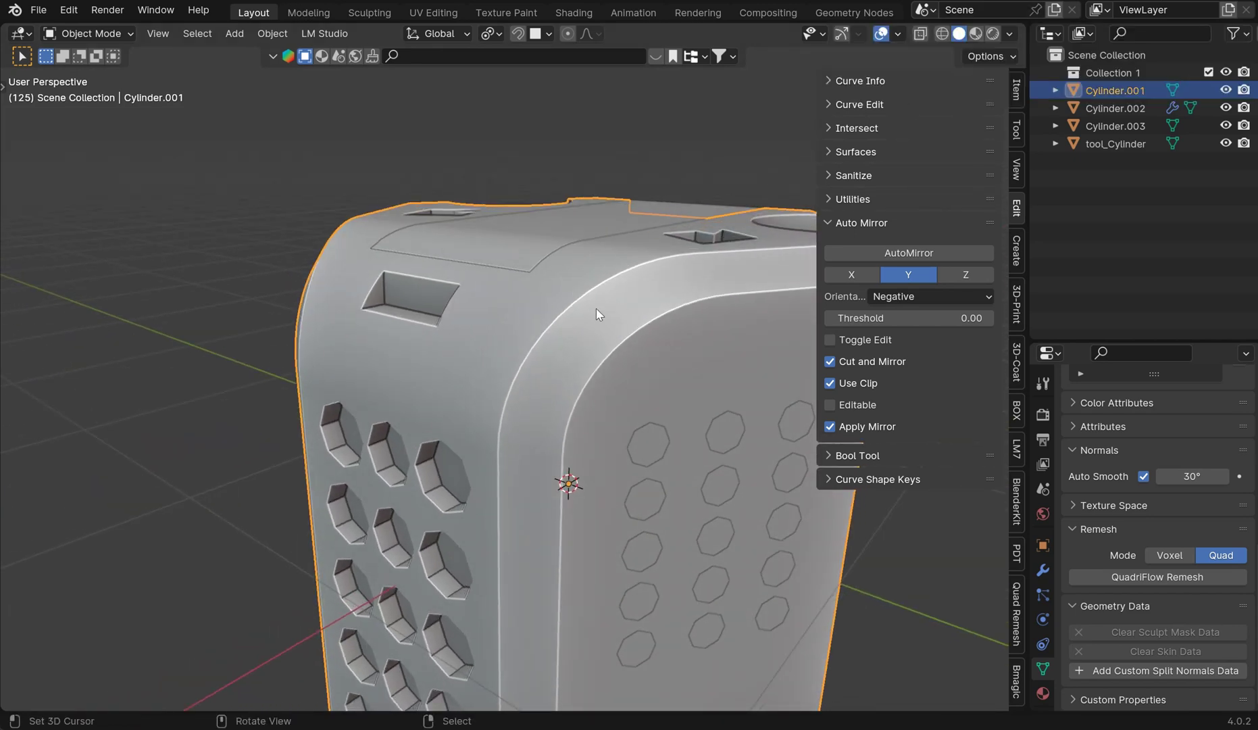
{"action": "mouse_move", "coordinate": [597, 313]}
{"action": "middle_mouse_down"}
{"action": "mouse_move", "coordinate": [697, 309]}
{"action": "mouse_move", "coordinate": [589, 301]}
{"action": "middle_mouse_up"}
{"action": "key", "text": "n"}
{"action": "middle_click_drag", "start_coordinate": [835, 304], "coordinate": [716, 376]}
{"action": "scroll", "coordinate": [698, 335], "scroll_direction": "down", "scroll_amount": 3}
In top view, start the Carver with the Circle cut type at 6 subdivisions and draw a hexagon on the top panel
{"action": "key", "text": "KP_7"}
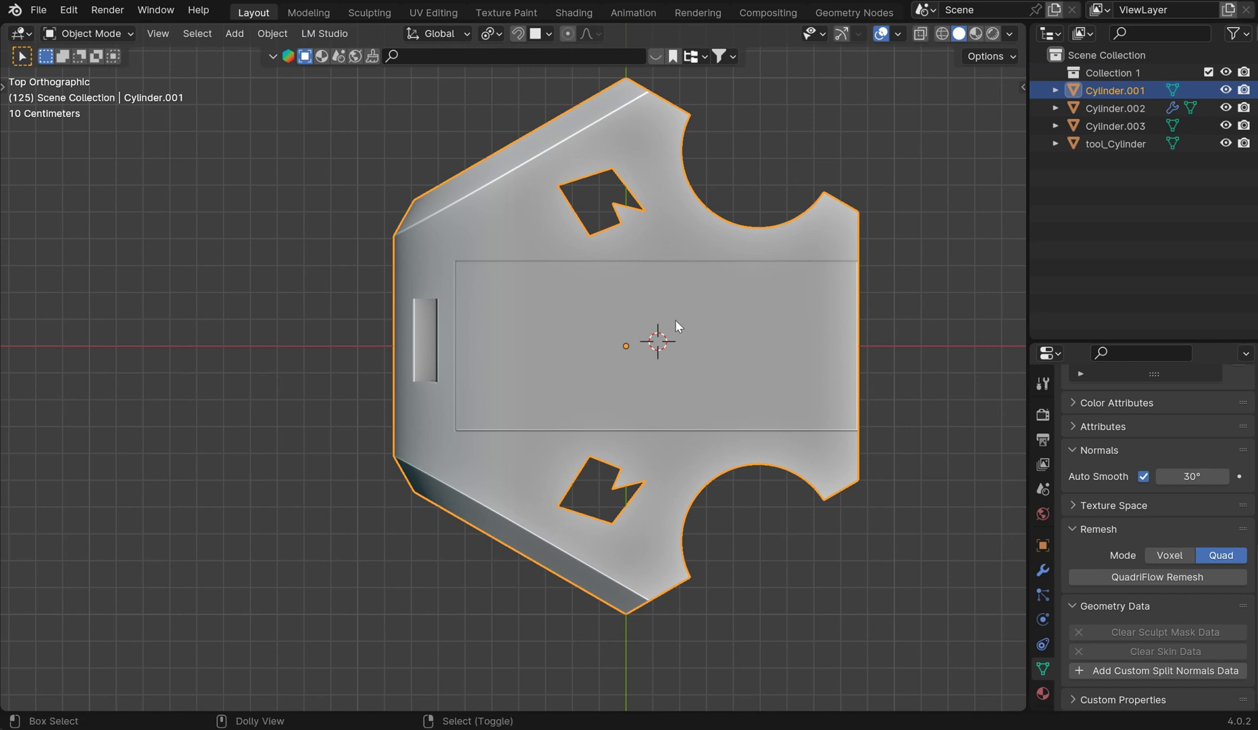
{"action": "key", "text": "ctrl+shift+x"}
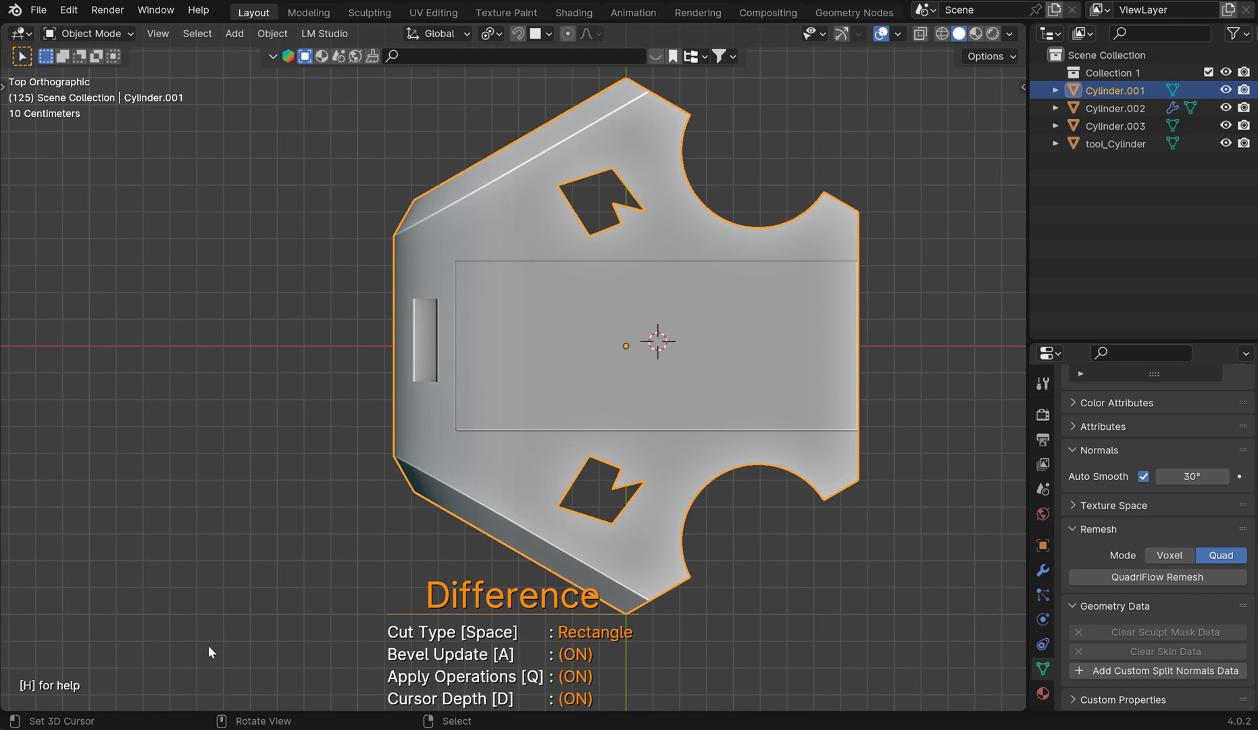
{"action": "key", "text": "h"}
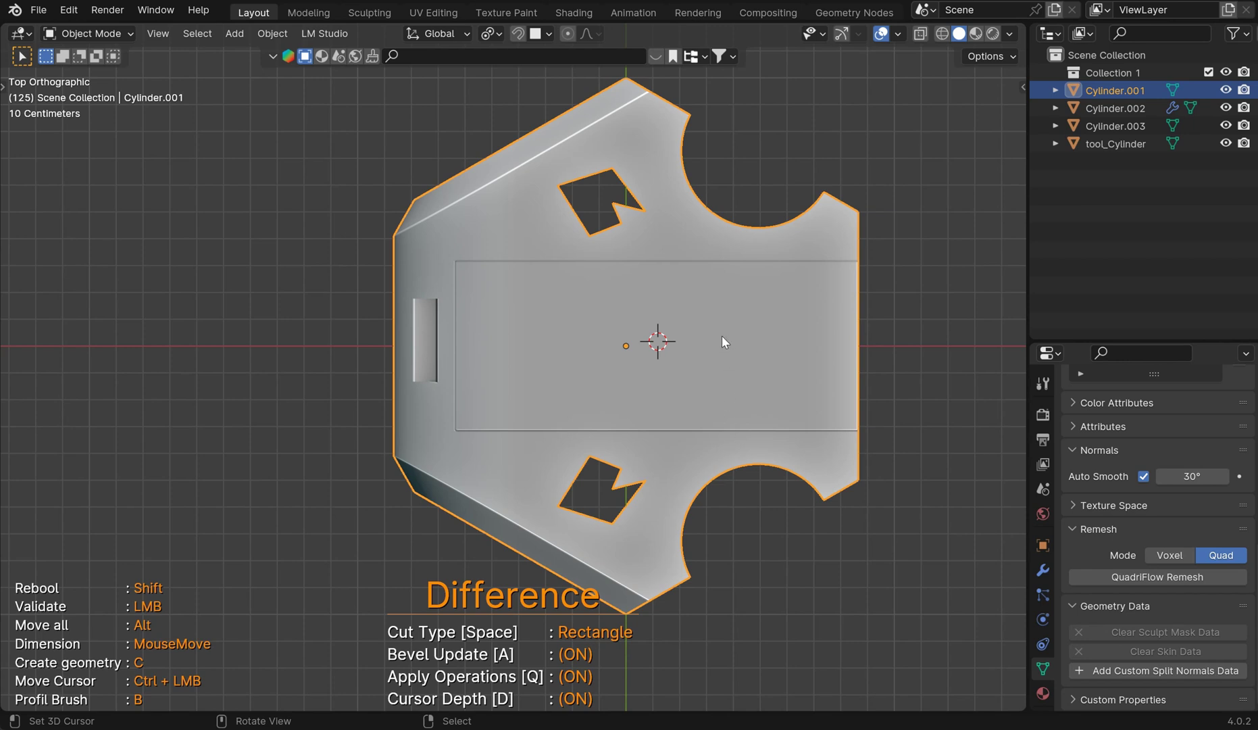
{"action": "key", "text": "space"}
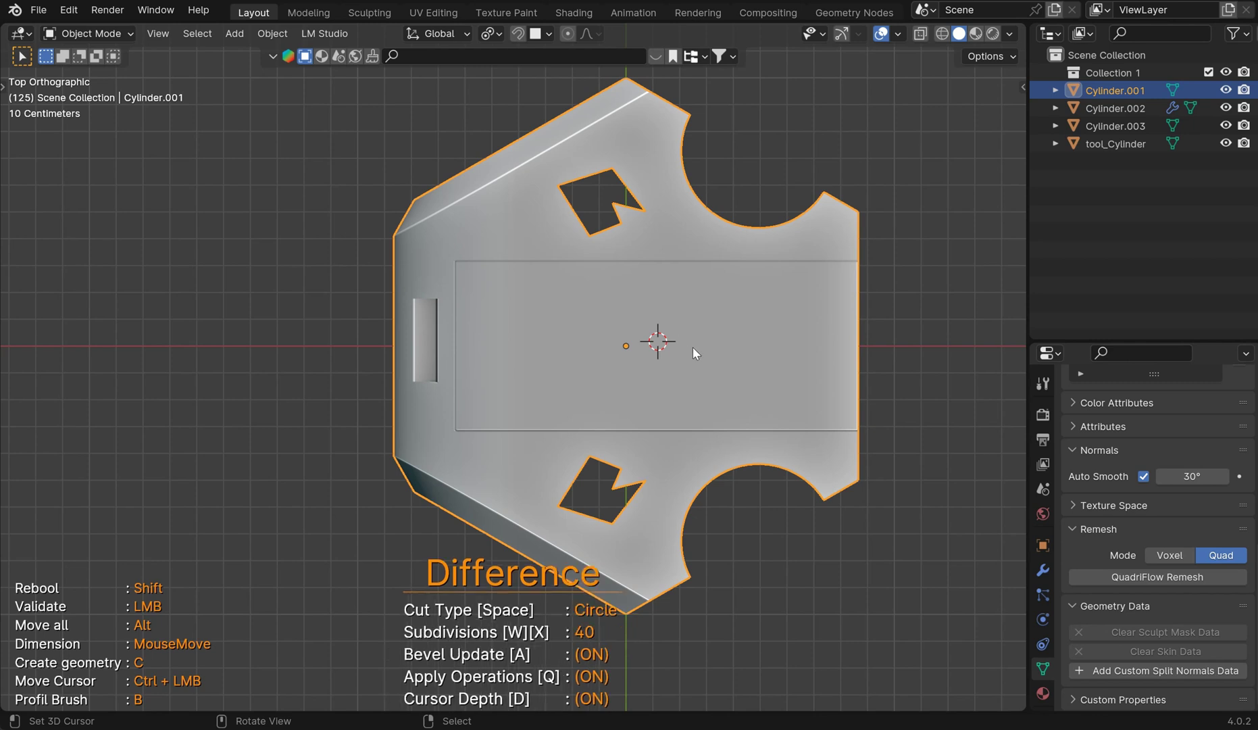
{"action": "key", "text": "w"}
{"action": "key", "text": "w"}
{"action": "key", "text": "w"}
{"action": "key", "text": "w"}
{"action": "key", "text": "w"}
{"action": "left_click_drag", "start_coordinate": [721, 338], "coordinate": [757, 360]}
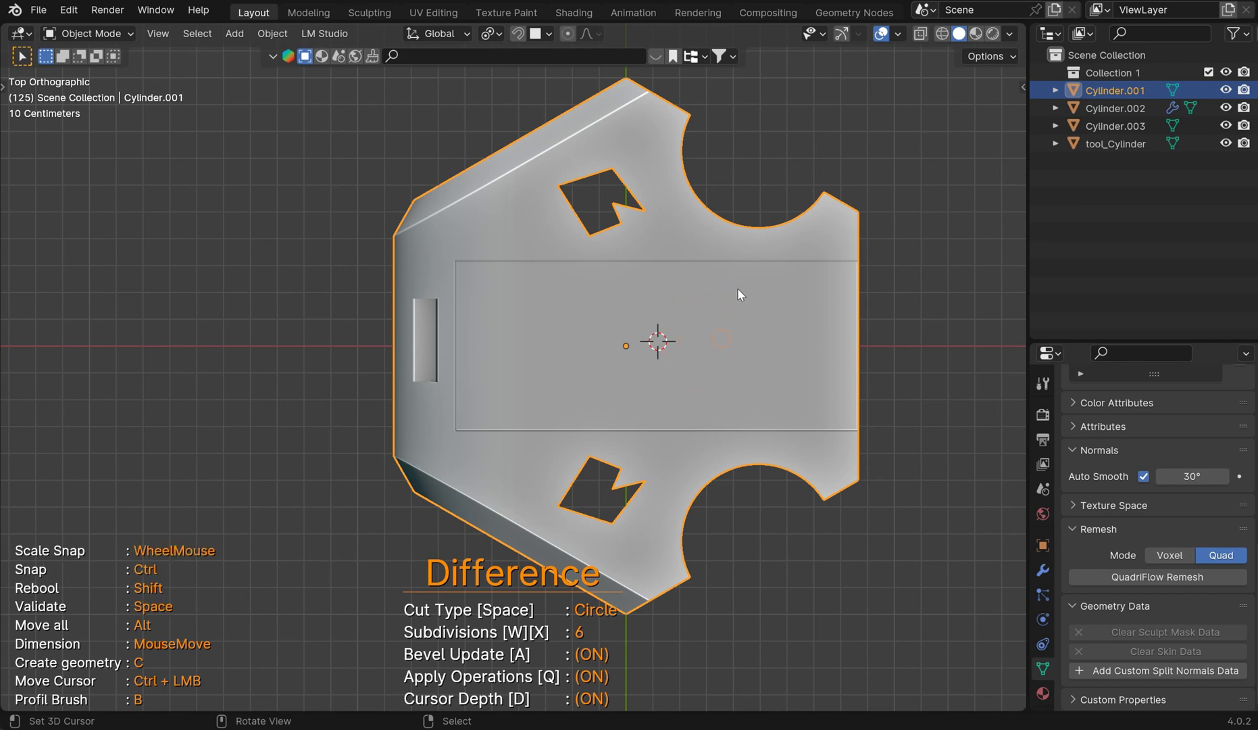
Reposition and size the hexagon on the top panel and switch the Carver to Create mode to make it a separate object
{"action": "key", "text": "alt"}
{"action": "key", "text": "alt"}
{"action": "key", "text": "ctrl"}
{"action": "key", "text": "c"}
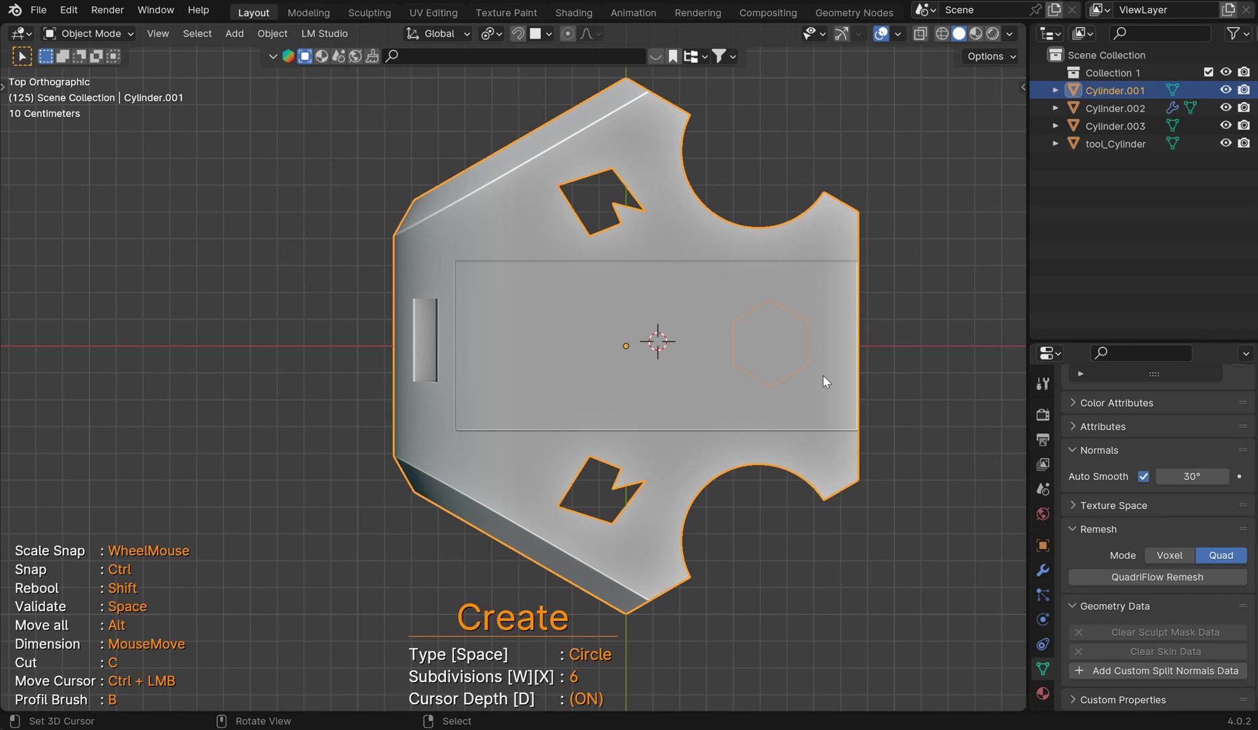
{"action": "key", "text": "space"}
Select only the new hexagonal prism and shorten it by scaling along Z
{"action": "middle_click_drag", "start_coordinate": [823, 376], "coordinate": [842, 228]}
{"action": "scroll", "coordinate": [843, 227], "scroll_direction": "down", "scroll_amount": 5}
{"action": "middle_click_drag", "start_coordinate": [713, 237], "coordinate": [695, 464], "text": "shift"}
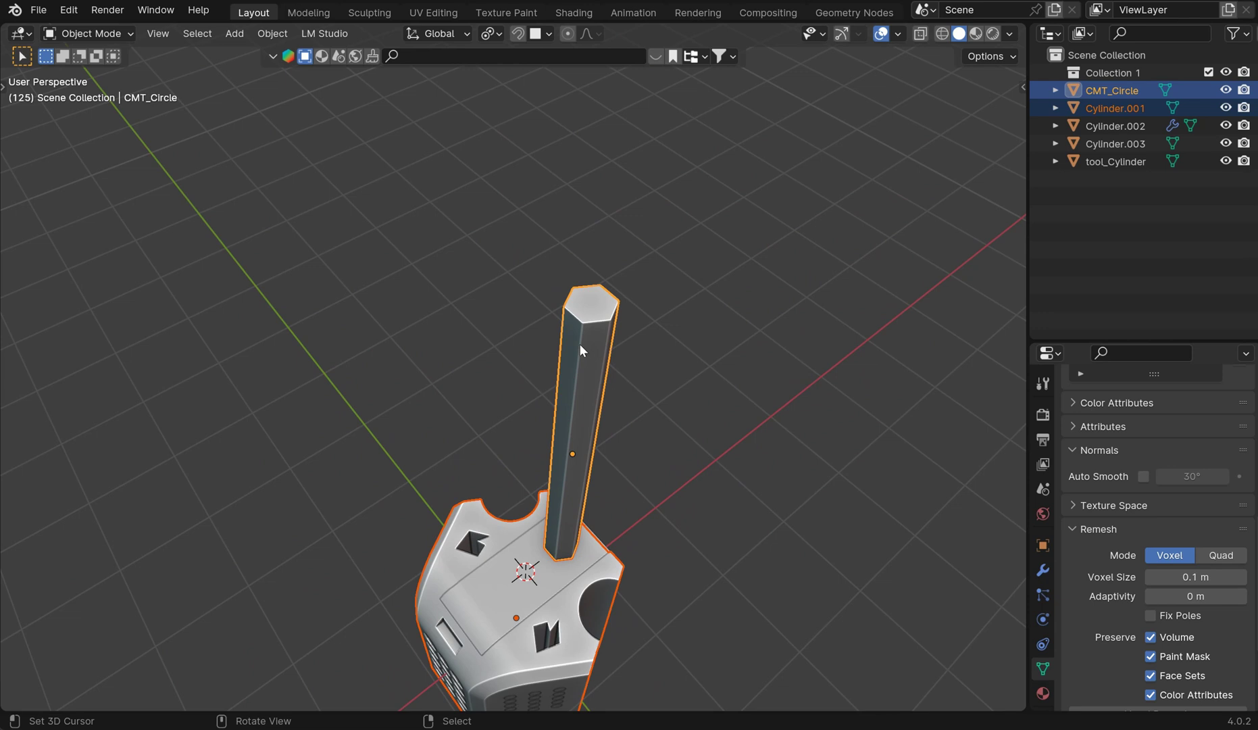
{"action": "key", "text": "s"}
{"action": "key", "text": "z"}
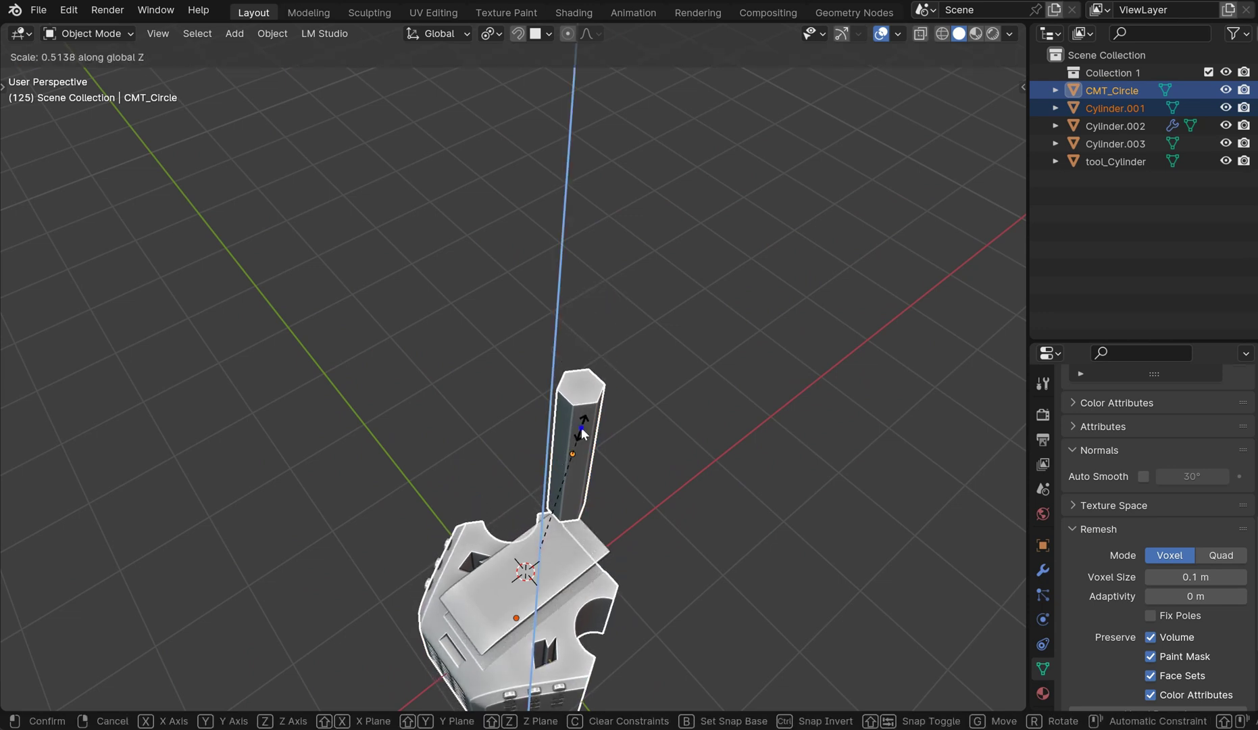
{"action": "right_click", "coordinate": [581, 429]}
{"action": "right_click", "coordinate": [581, 429]}
{"action": "key", "text": "s"}
{"action": "key", "text": "z"}
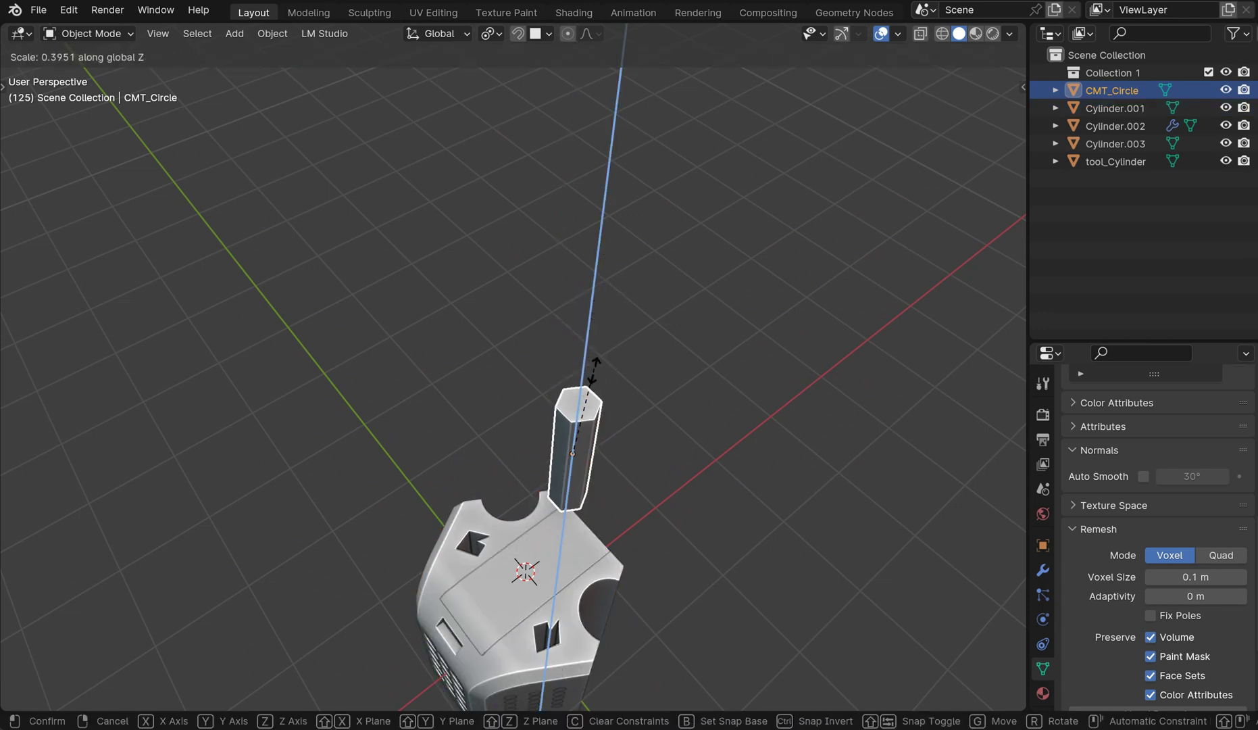
{"action": "left_click", "coordinate": [624, 406]}
Turn on snapping and move the hexagonal prism onto the body's flat side face between the two concave grooves
{"action": "middle_click_drag", "start_coordinate": [625, 401], "coordinate": [627, 266]}
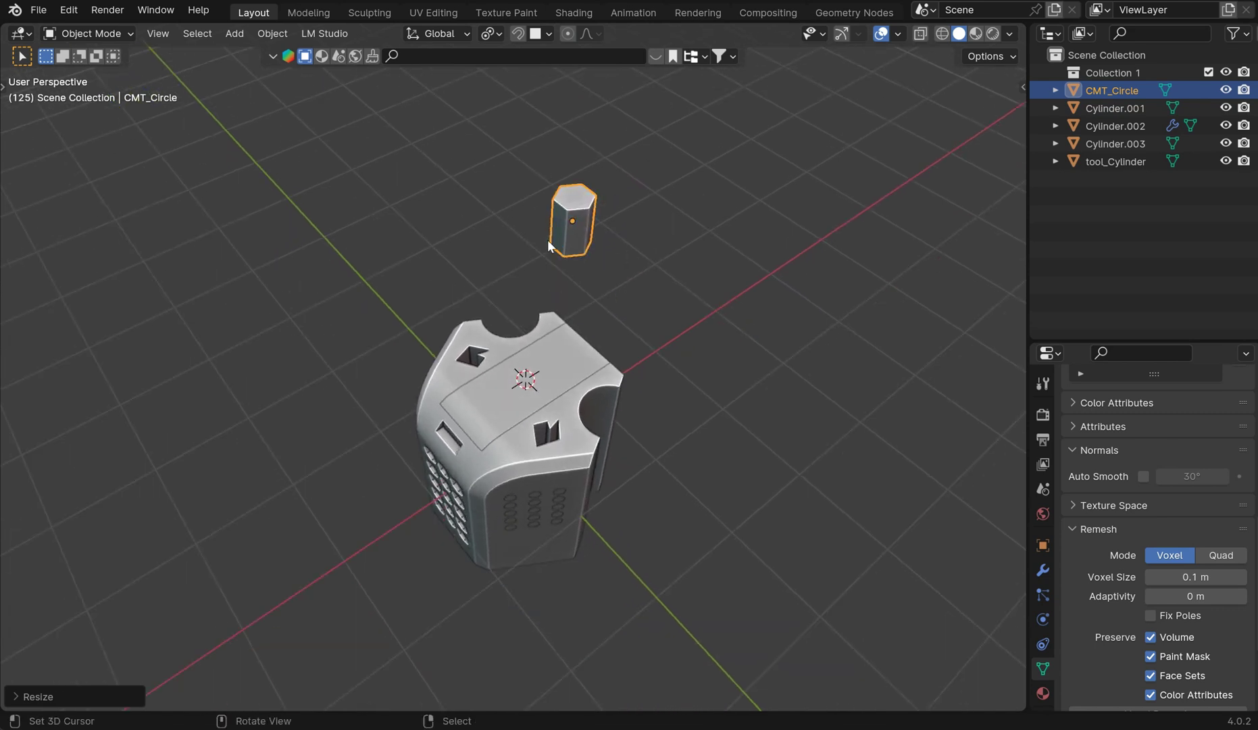
{"action": "left_click", "coordinate": [518, 33]}
{"action": "left_click", "coordinate": [544, 33]}
{"action": "key", "text": "g"}
{"action": "left_click", "coordinate": [560, 379]}
{"action": "scroll", "coordinate": [630, 374], "scroll_direction": "up", "scroll_amount": 5}
{"action": "middle_click_drag", "start_coordinate": [630, 374], "coordinate": [575, 414]}
{"action": "key", "text": "g"}
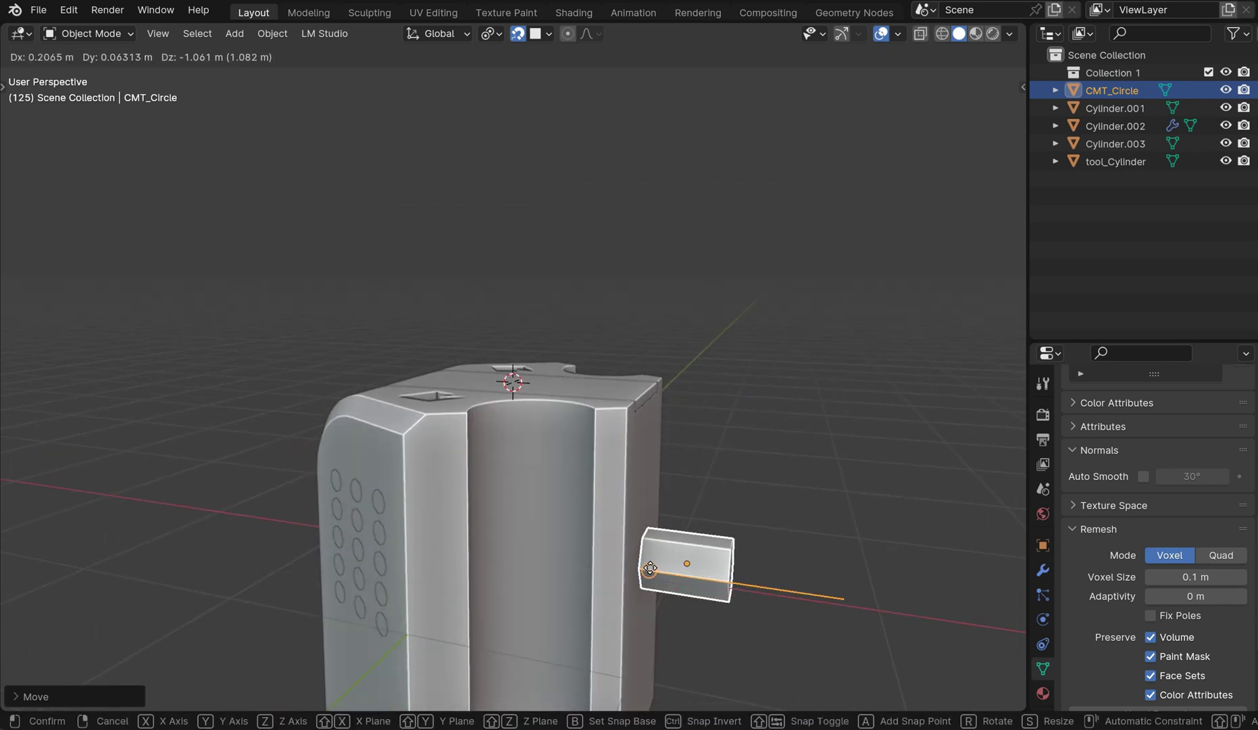
{"action": "left_click", "coordinate": [709, 537]}
{"action": "middle_click_drag", "start_coordinate": [710, 538], "coordinate": [683, 610]}
{"action": "key", "text": "g"}
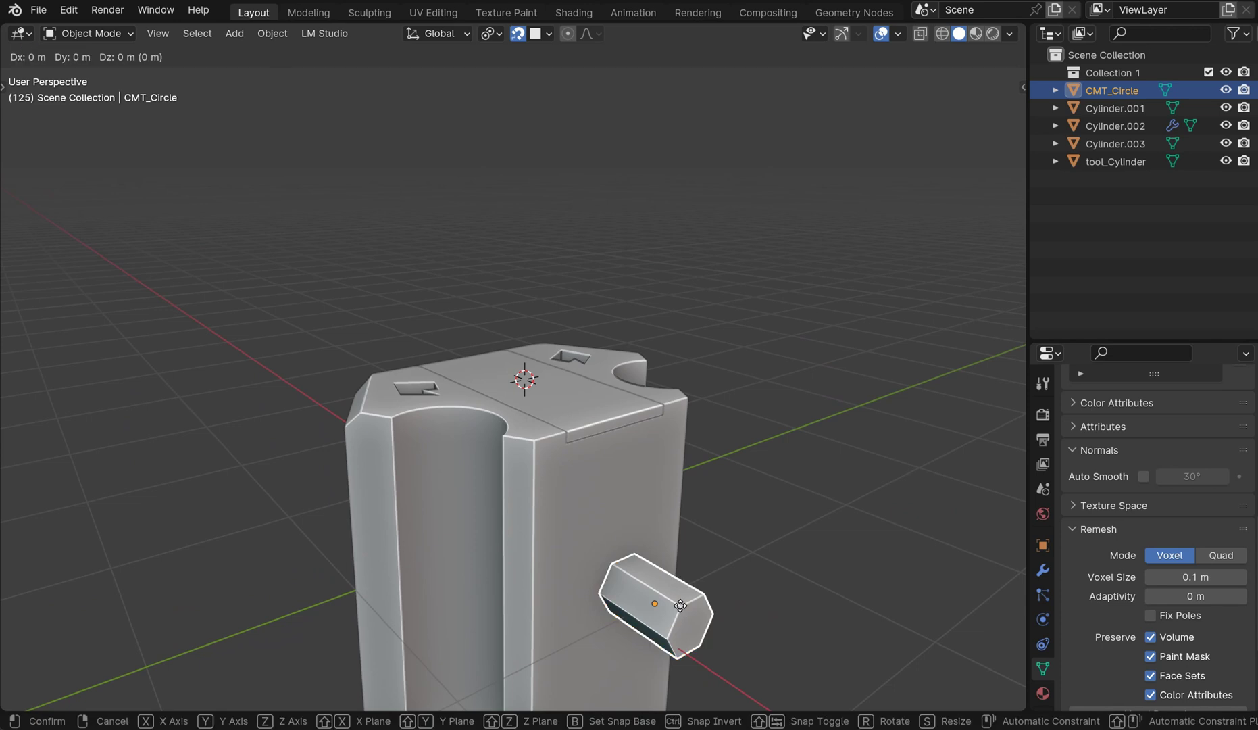
{"action": "key", "text": "x"}
{"action": "right_click", "coordinate": [644, 586]}
Turn off snapping and move the hexagonal prism along X partway into the body
{"action": "left_click", "coordinate": [515, 29]}
{"action": "key", "text": "g"}
{"action": "key", "text": "x"}
{"action": "left_click", "coordinate": [618, 534]}
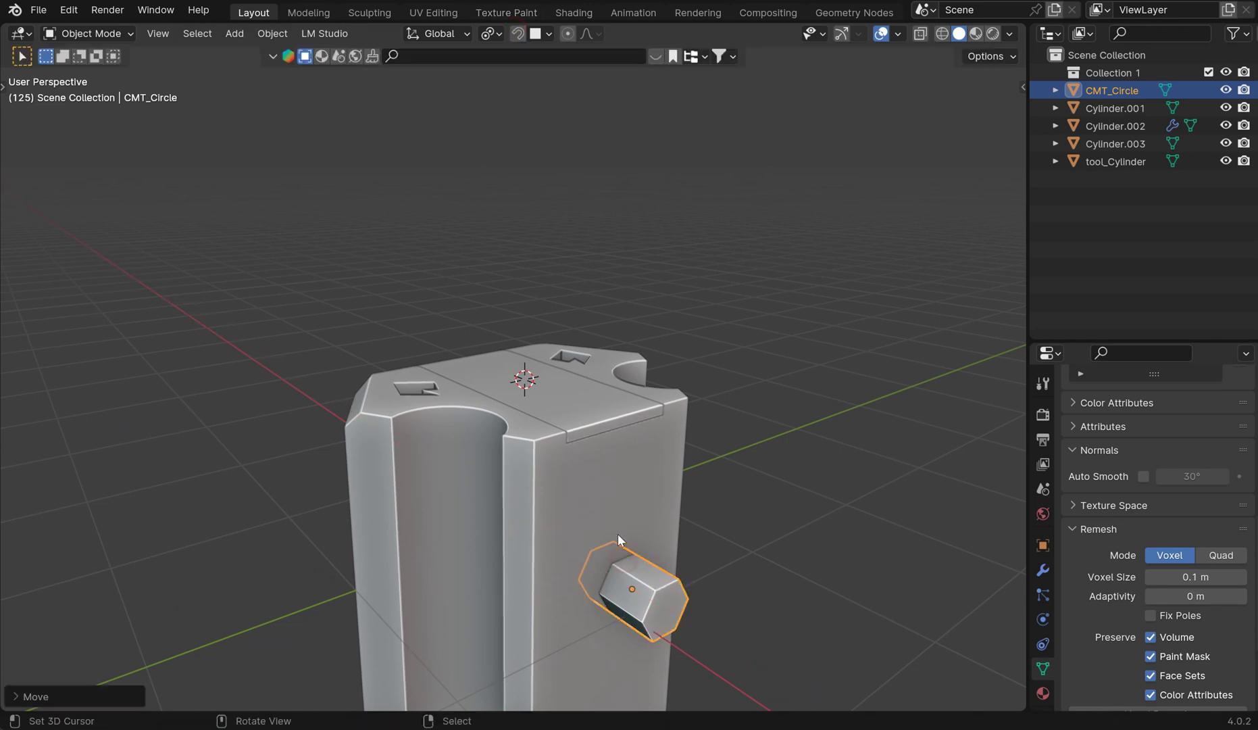
Subtract the prism from the body with a Boolean difference and reposition the cutter on the flat side face
{"action": "left_click", "coordinate": [604, 510], "text": "shift"}
{"action": "key", "text": "ctrl+minus"}
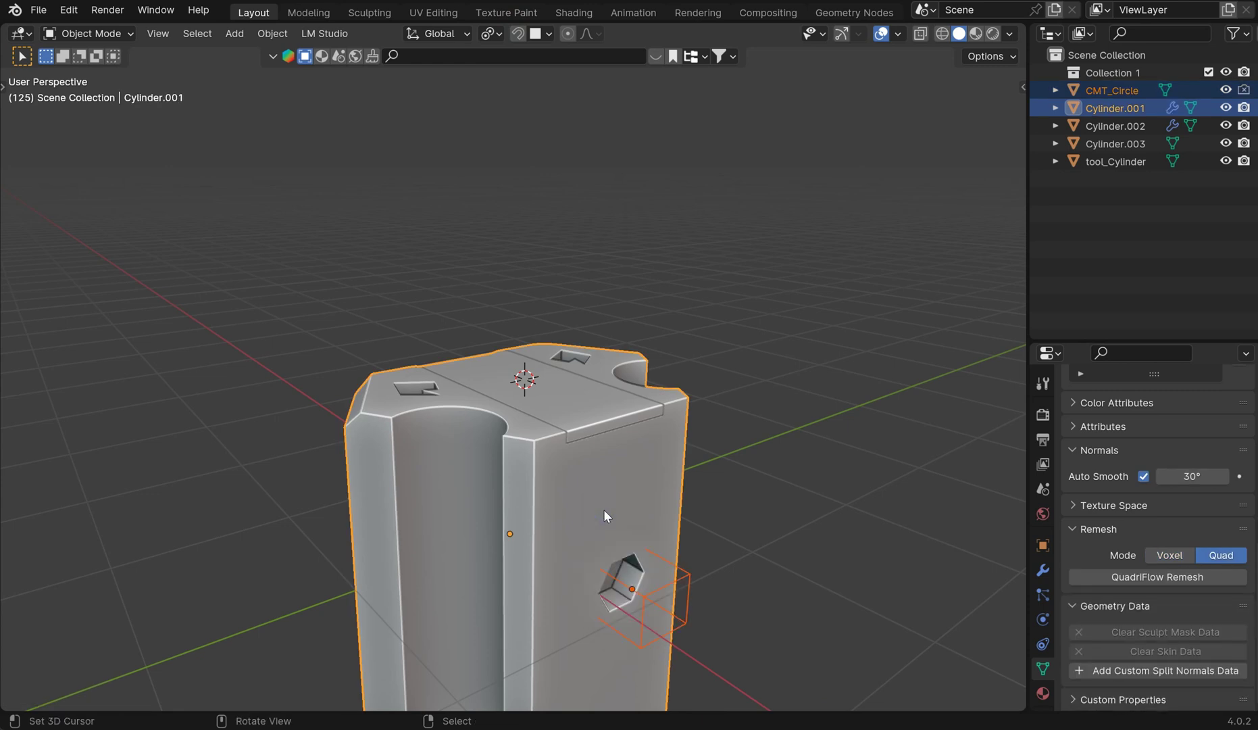
{"action": "middle_click_drag", "start_coordinate": [604, 509], "coordinate": [587, 430]}
{"action": "left_click", "coordinate": [588, 431]}
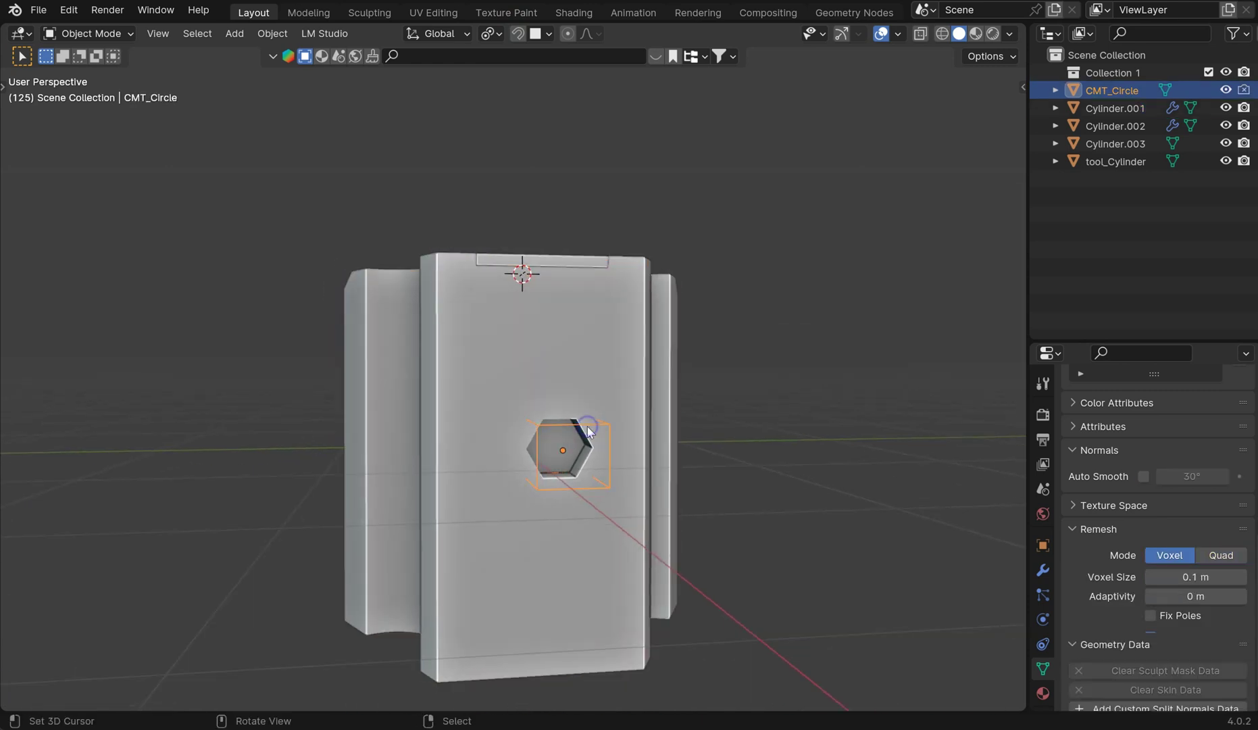
{"action": "key", "text": "g"}
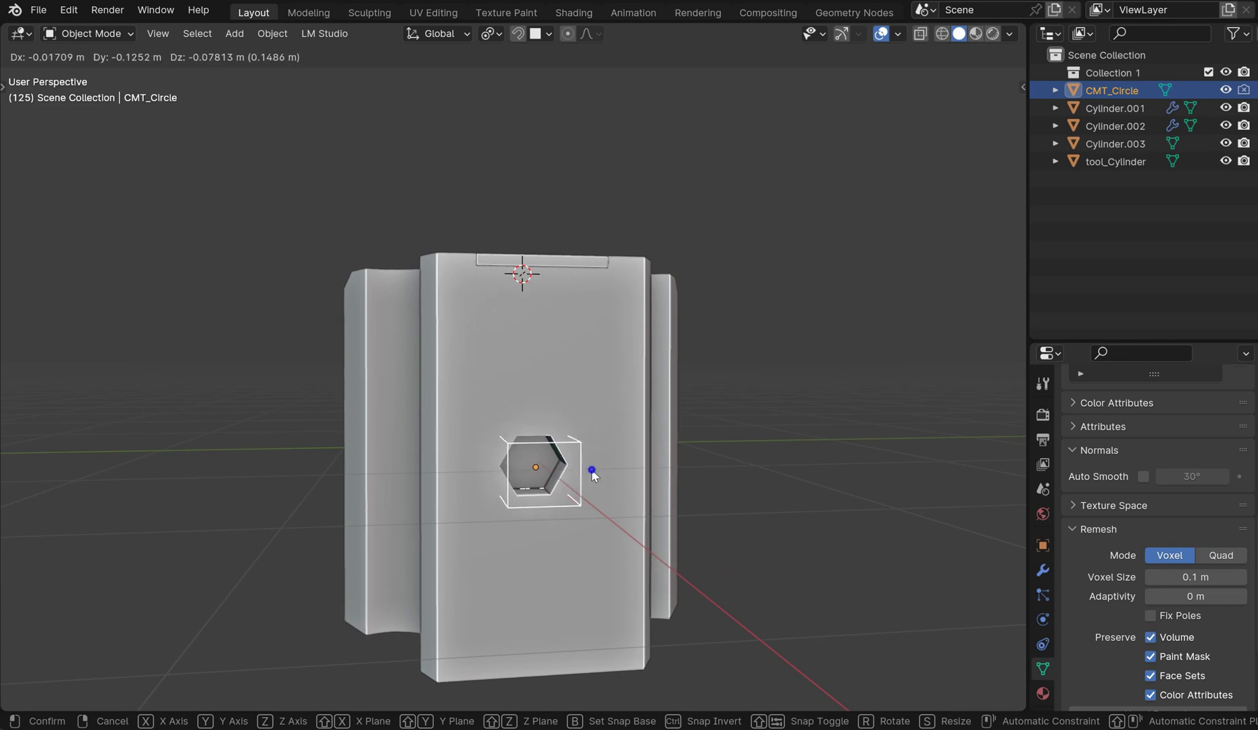
{"action": "left_click", "coordinate": [592, 473]}
Try a 40-subdivision Carver circle cut above the hexagonal hole in right view with Apply Operations off
{"action": "middle_click_drag", "start_coordinate": [592, 473], "coordinate": [565, 333]}
{"action": "scroll", "coordinate": [542, 339], "scroll_direction": "up", "scroll_amount": 2}
{"action": "key", "text": "ctrl+shift+x"}
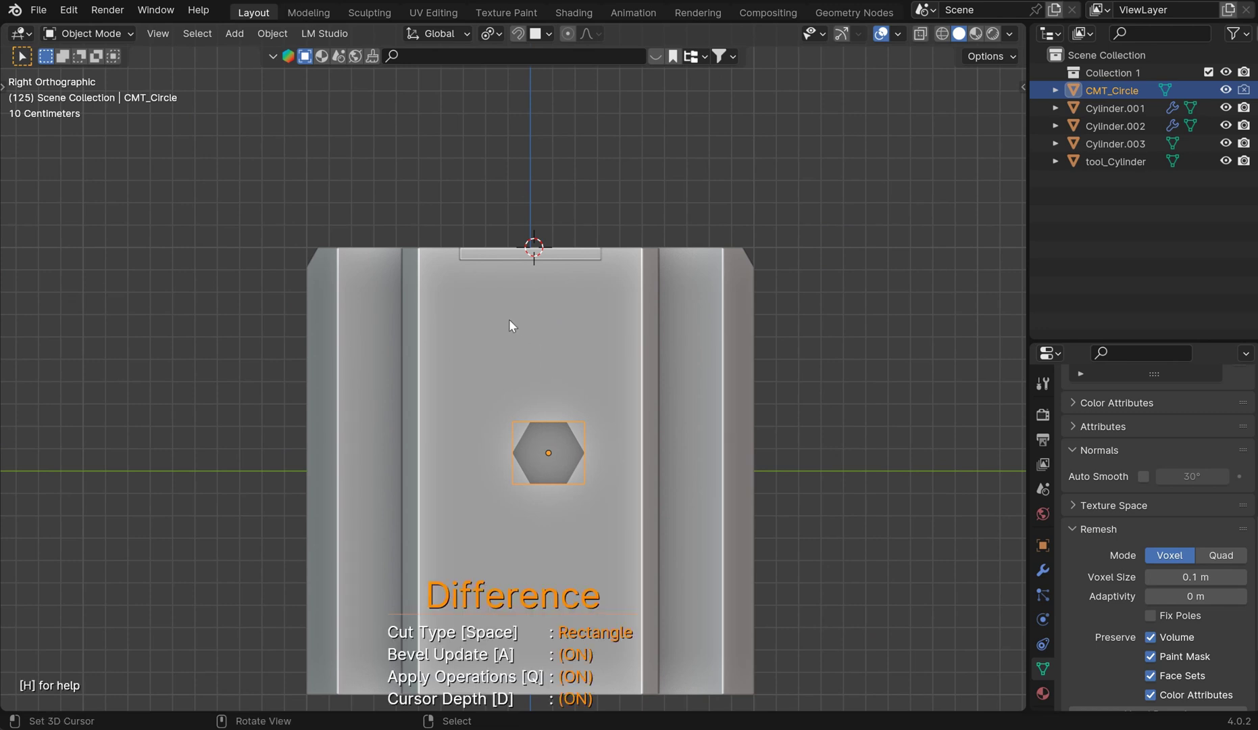
{"action": "key", "text": "space"}
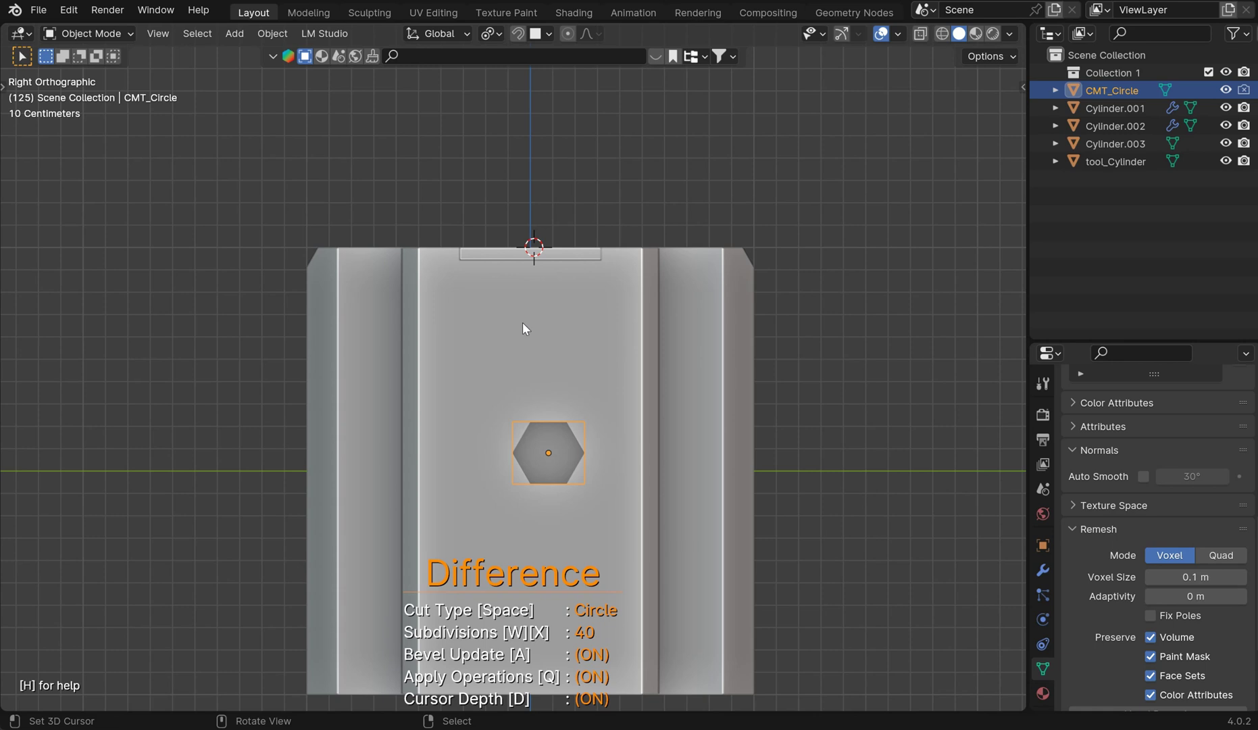
{"action": "key", "text": "q"}
{"action": "left_click", "coordinate": [557, 348]}
{"action": "middle_click_drag", "start_coordinate": [556, 348], "coordinate": [597, 327]}
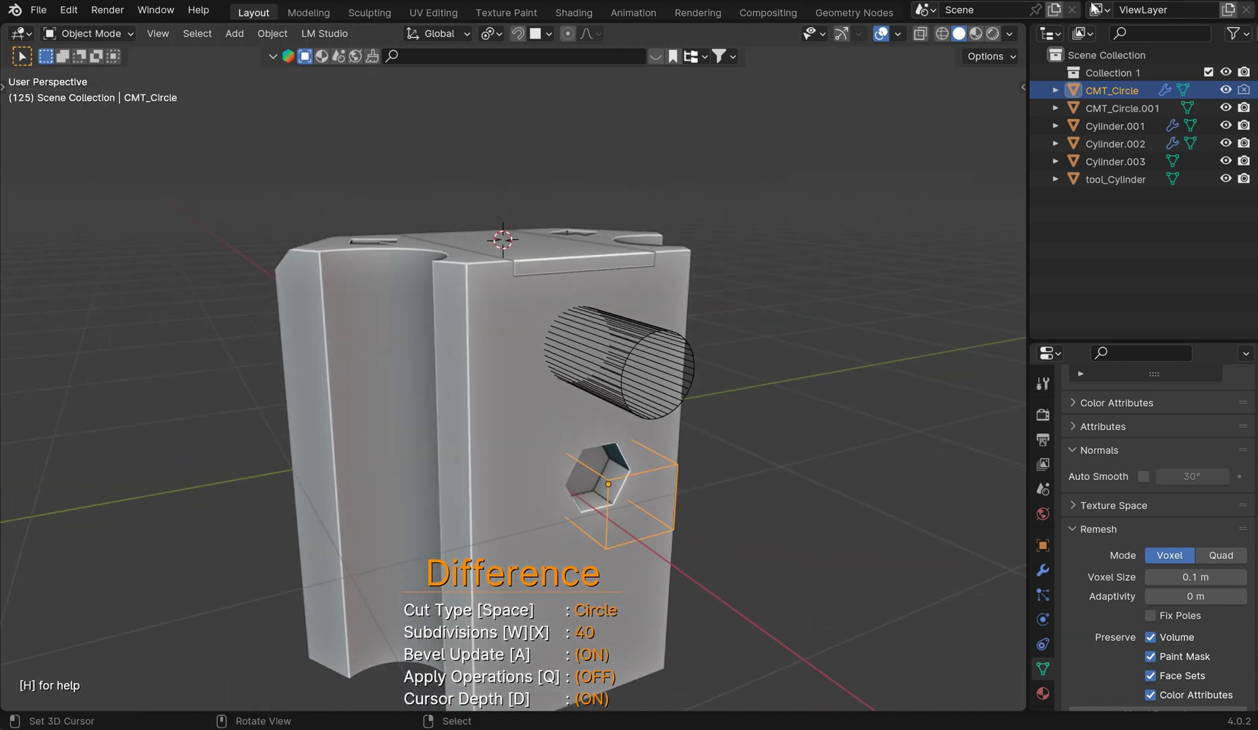
{"action": "key", "text": "Escape"}
Select the body and, in right view, cut a 6-subdivision Carver circle above the hexagonal hole with Apply Operations off
{"action": "middle_click_drag", "start_coordinate": [711, 377], "coordinate": [688, 314]}
{"action": "scroll", "coordinate": [686, 311], "scroll_direction": "up", "scroll_amount": 5}
{"action": "scroll", "coordinate": [603, 314], "scroll_direction": "down", "scroll_amount": 4}
{"action": "left_click", "coordinate": [603, 317]}
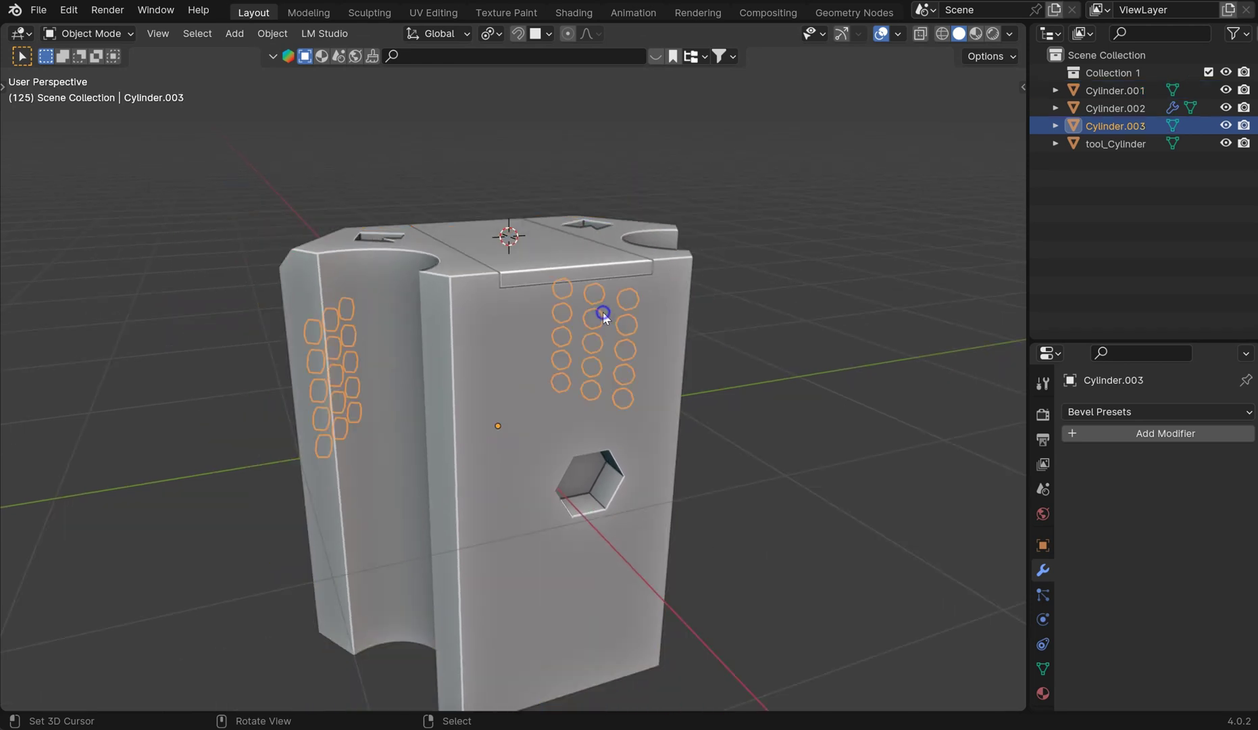
{"action": "key", "text": "KP_3"}
{"action": "left_click", "coordinate": [549, 322]}
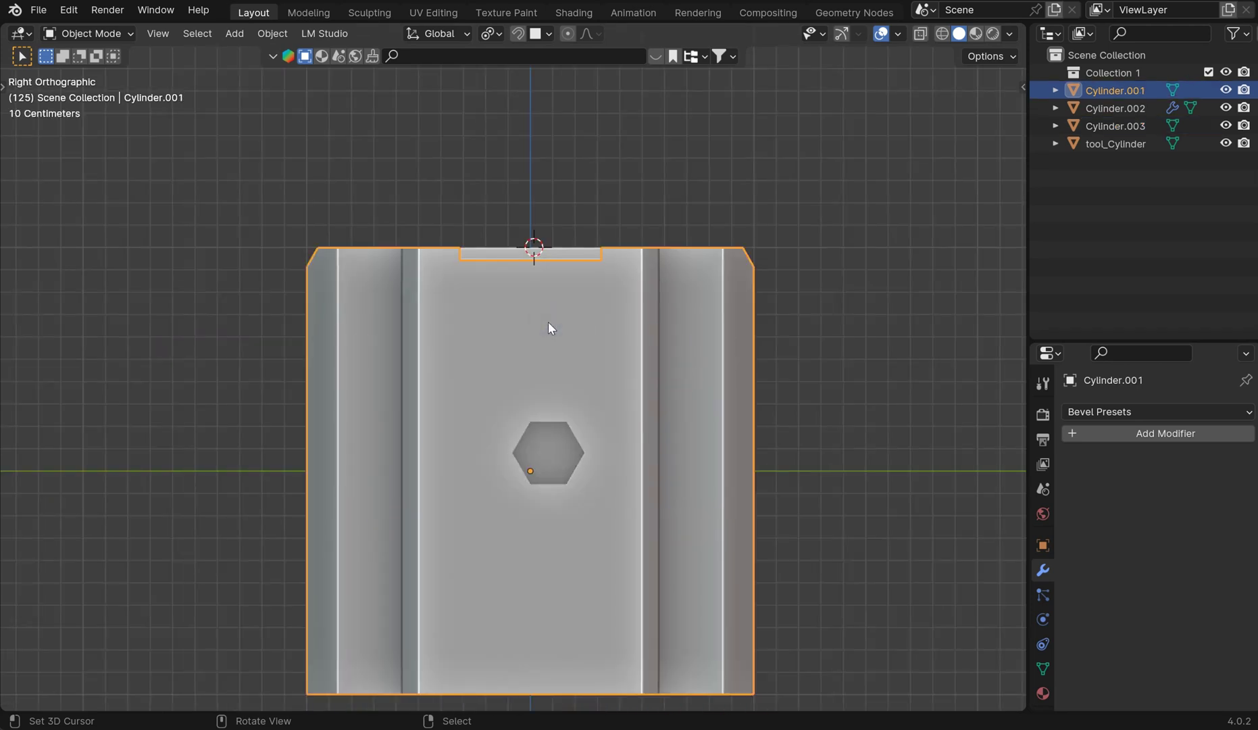
{"action": "key", "text": "ctrl+shift+x"}
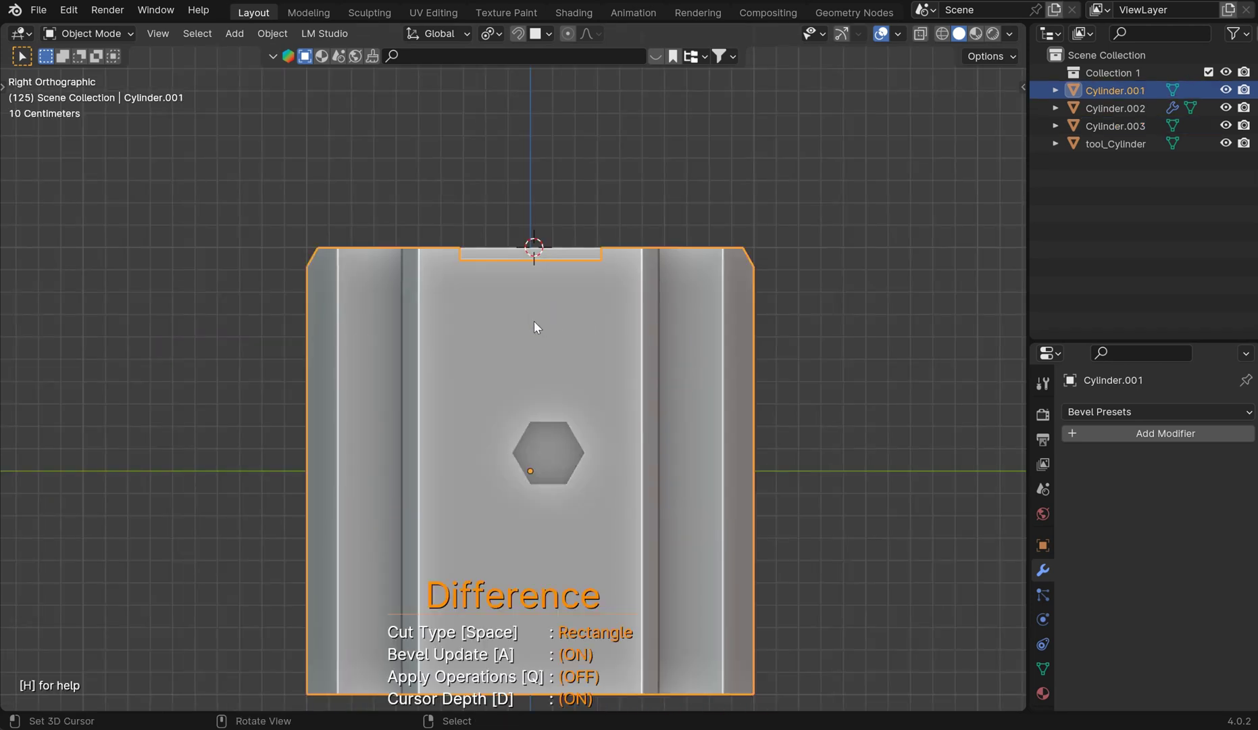
{"action": "key", "text": "space"}
{"action": "key", "text": "space"}
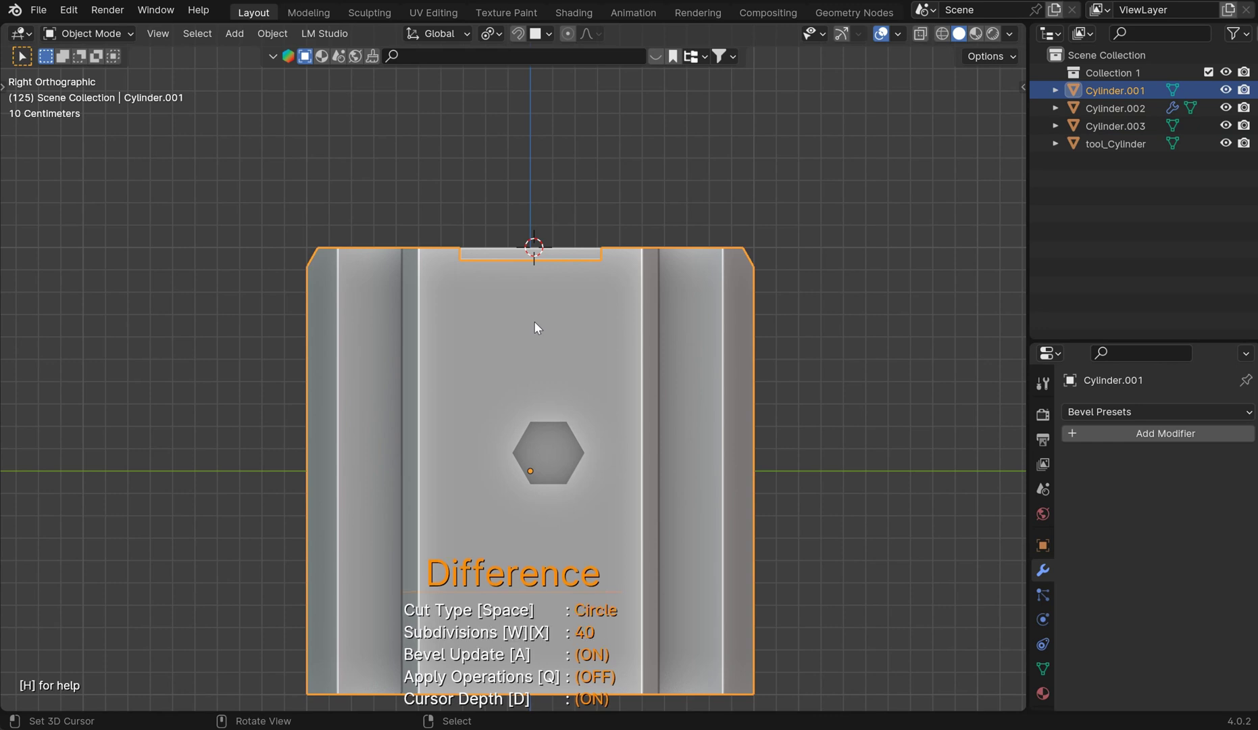
{"action": "key", "text": "x"}
{"action": "key", "text": "x"}
{"action": "key", "text": "x"}
{"action": "key", "text": "x"}
{"action": "key", "text": "x"}
{"action": "key", "text": "x"}
{"action": "key", "text": "x"}
{"action": "key", "text": "x"}
{"action": "key", "text": "x"}
{"action": "key", "text": "x"}
{"action": "key", "text": "x"}
{"action": "key", "text": "x"}
{"action": "key", "text": "x"}
{"action": "key", "text": "x"}
{"action": "key", "text": "x"}
{"action": "key", "text": "x"}
{"action": "key", "text": "x"}
{"action": "key", "text": "x"}
{"action": "key", "text": "x"}
{"action": "key", "text": "x"}
{"action": "key", "text": "q"}
{"action": "key", "text": "q"}
{"action": "left_click", "coordinate": [559, 351]}
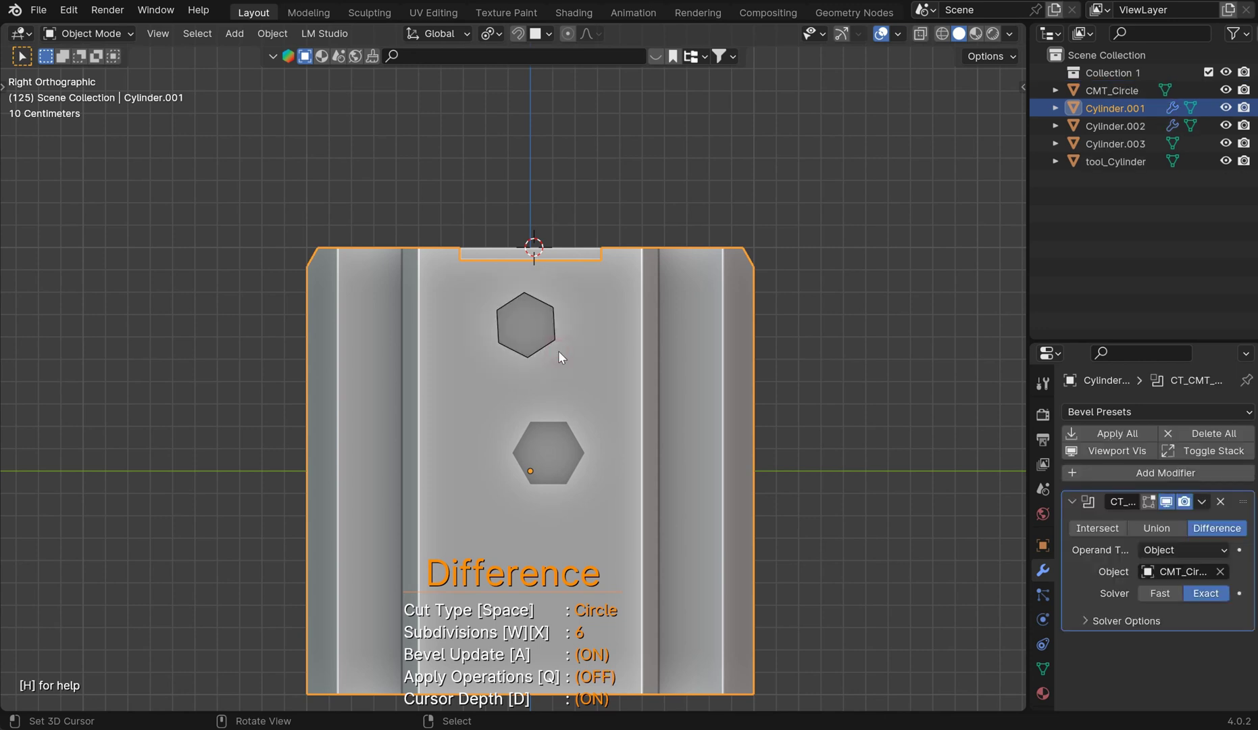
Select the new hexagonal cutter and try moving it across the side face to shift the upper hole
{"action": "middle_click_drag", "start_coordinate": [558, 351], "coordinate": [641, 358]}
{"action": "left_click", "coordinate": [629, 374]}
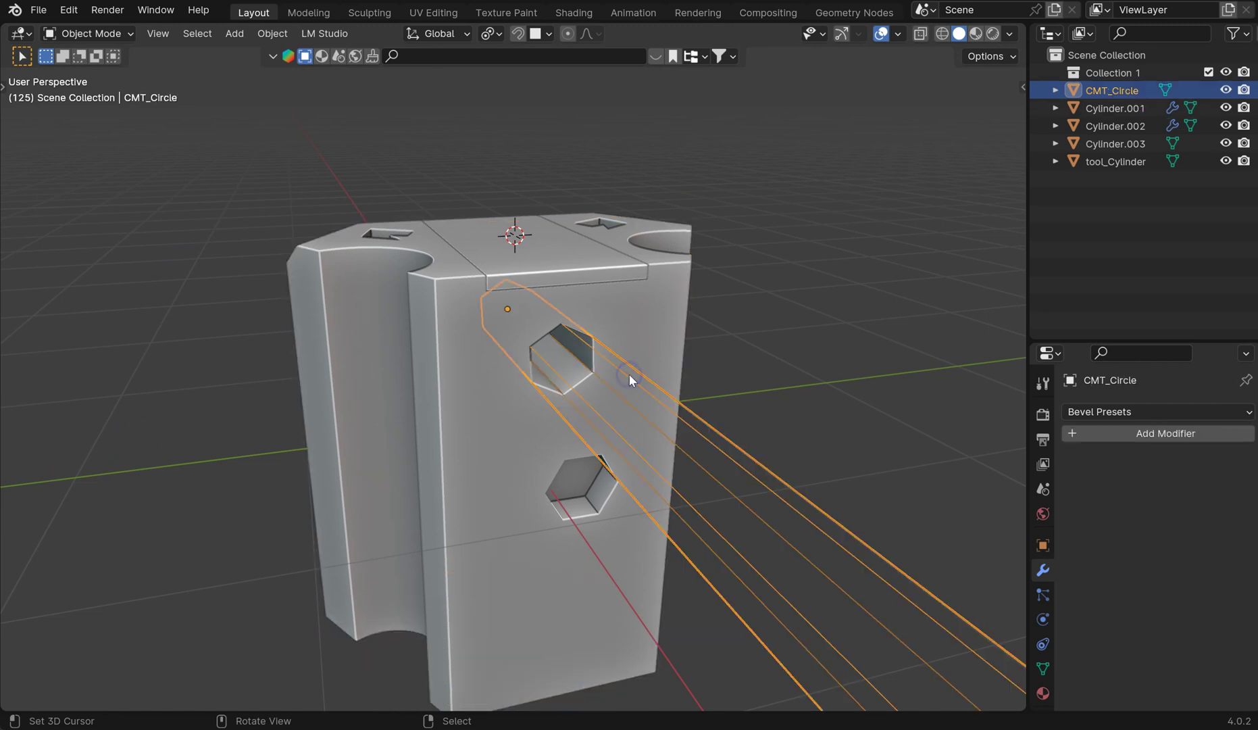
{"action": "key", "text": "g"}
{"action": "key", "text": "Escape"}
{"action": "middle_click_drag", "start_coordinate": [625, 373], "coordinate": [738, 376]}
{"action": "key", "text": "g"}
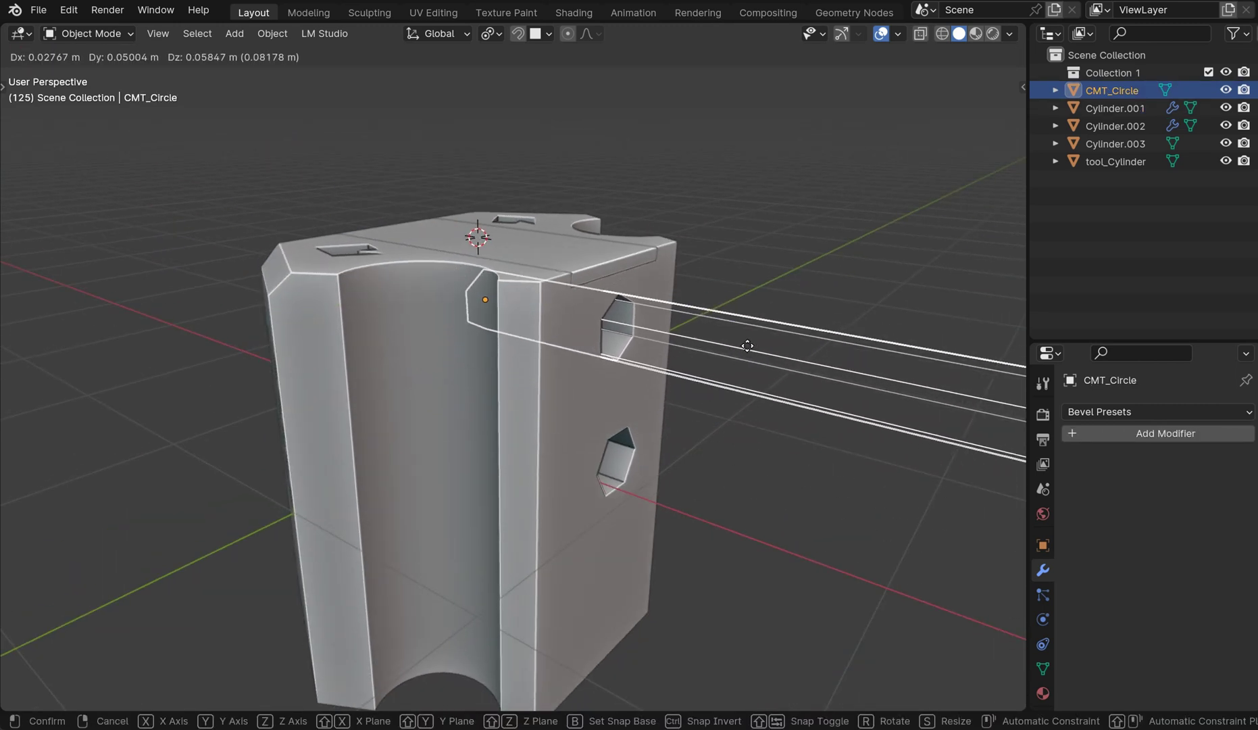
{"action": "right_click", "coordinate": [747, 345]}
{"action": "middle_click_drag", "start_coordinate": [838, 283], "coordinate": [646, 345]}
{"action": "key", "text": "g"}
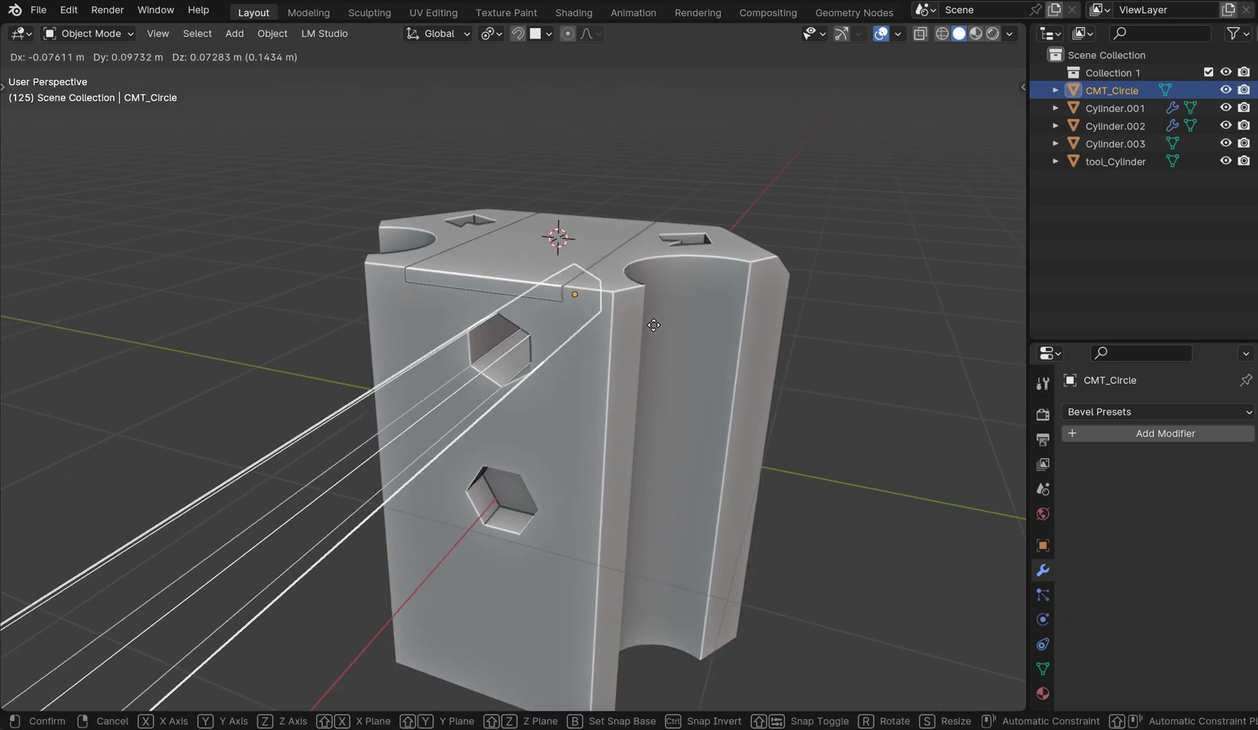
{"action": "key", "text": "Escape"}
{"action": "middle_click_drag", "start_coordinate": [534, 225], "coordinate": [714, 273]}
{"action": "scroll", "coordinate": [680, 324], "scroll_direction": "down", "scroll_amount": 3}
{"action": "middle_click_drag", "start_coordinate": [715, 304], "coordinate": [734, 349]}
{"action": "left_click", "coordinate": [732, 318]}
{"action": "mouse_move", "coordinate": [771, 287]}
{"action": "middle_mouse_down"}
{"action": "mouse_move", "coordinate": [735, 249]}
{"action": "mouse_move", "coordinate": [674, 255]}
{"action": "mouse_move", "coordinate": [755, 268]}
{"action": "mouse_move", "coordinate": [757, 284]}
{"action": "mouse_move", "coordinate": [782, 271]}
{"action": "middle_mouse_up"}
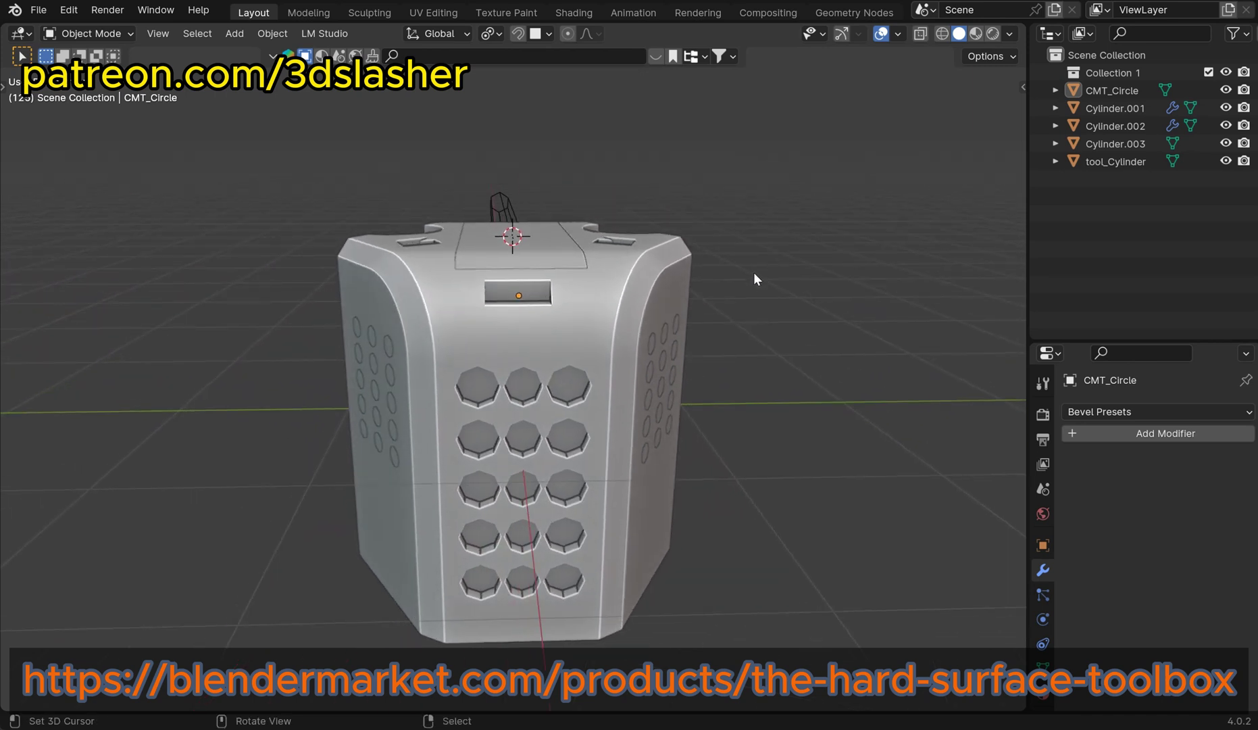
{"action": "middle_click_drag", "start_coordinate": [753, 278], "coordinate": [770, 270]}
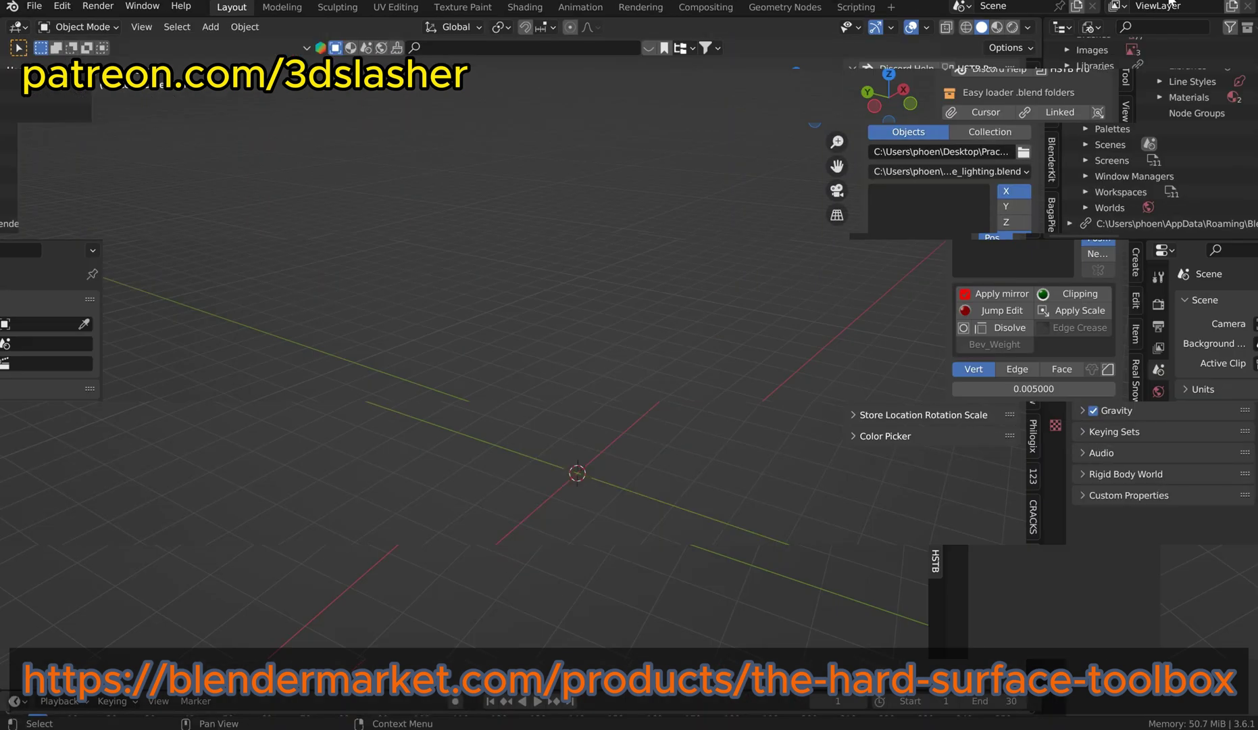
Hide the viewport gizmos and accept the Practice folder as the source for the Easy loader .blend folders
{"action": "middle_click_drag", "start_coordinate": [625, 334], "coordinate": [590, 311]}
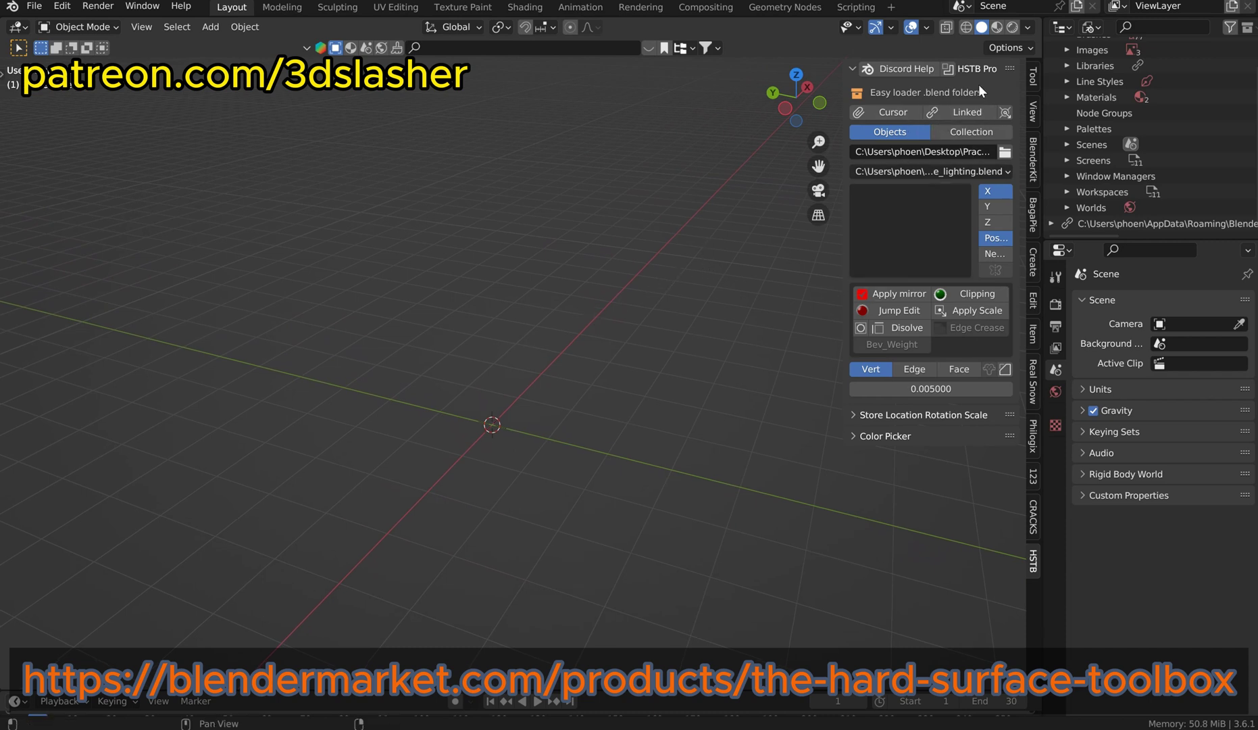
{"action": "left_click", "coordinate": [882, 27]}
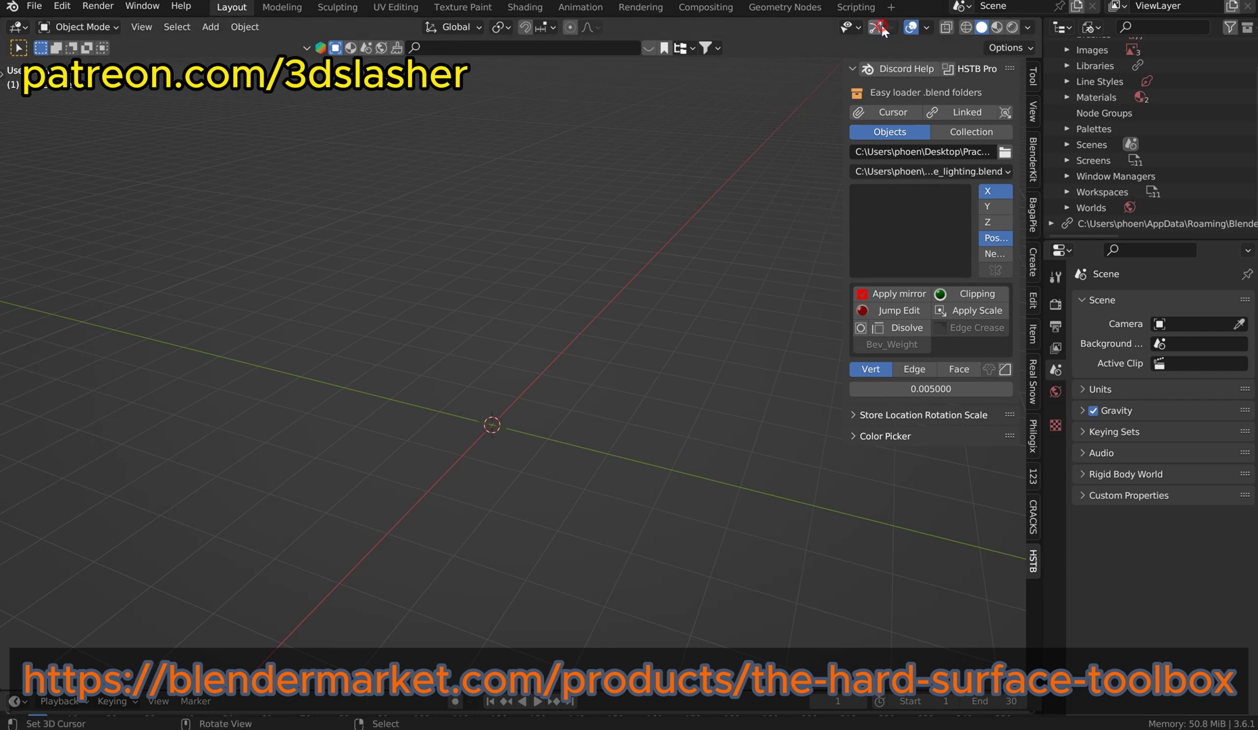
{"action": "left_click", "coordinate": [1005, 152]}
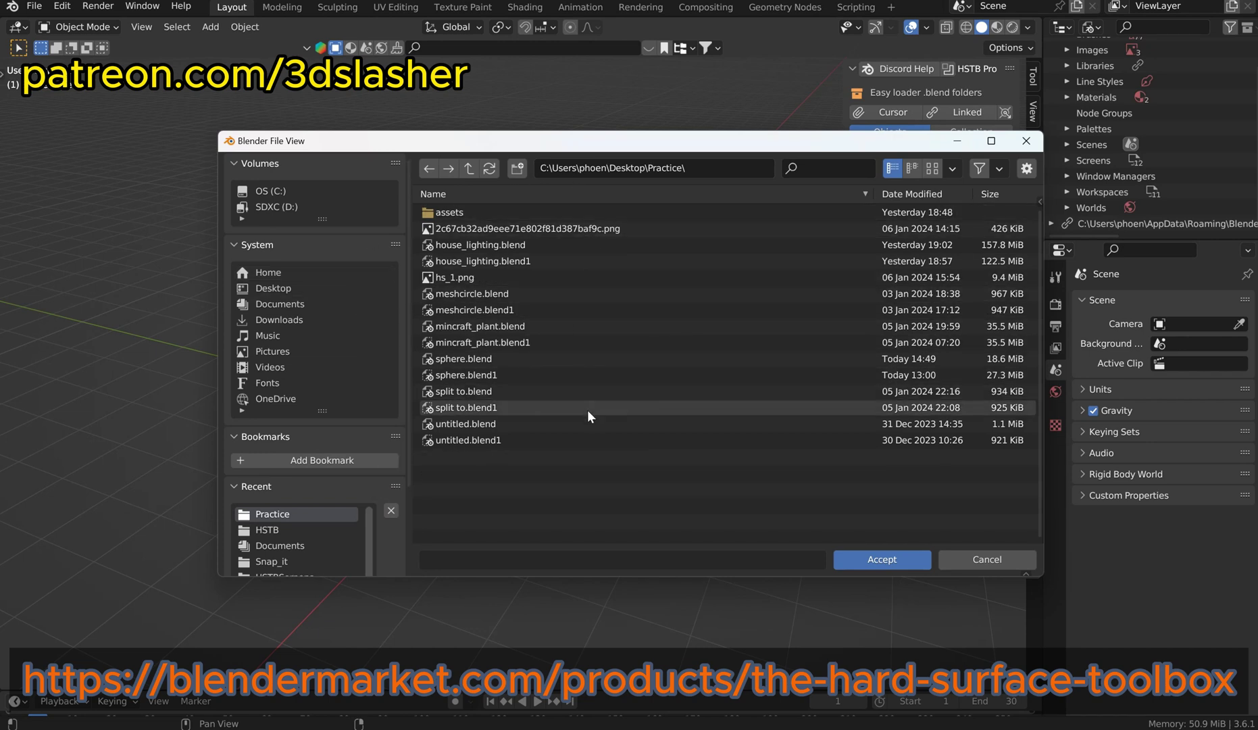
{"action": "left_click", "coordinate": [869, 563]}
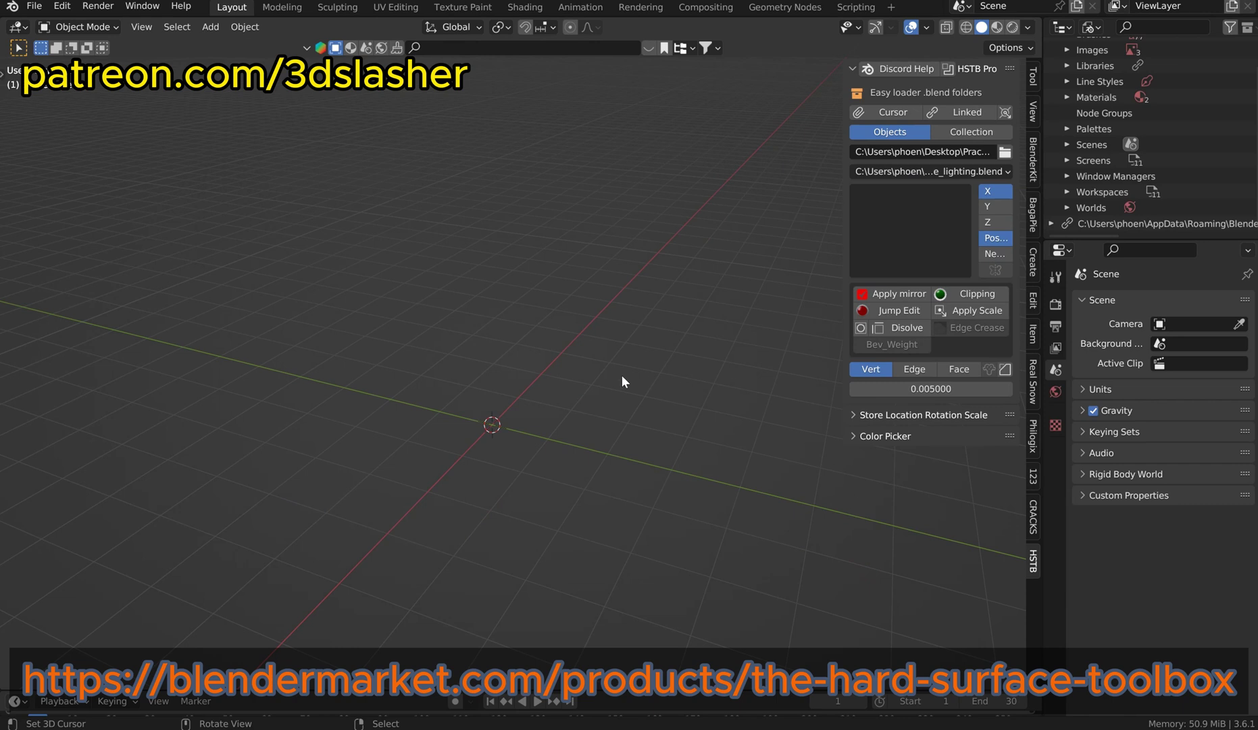
Choose sphere.blend from the Practice folder as the Easy loader's source file and load its tool_Cylinder object into the scene
{"action": "left_click", "coordinate": [987, 171]}
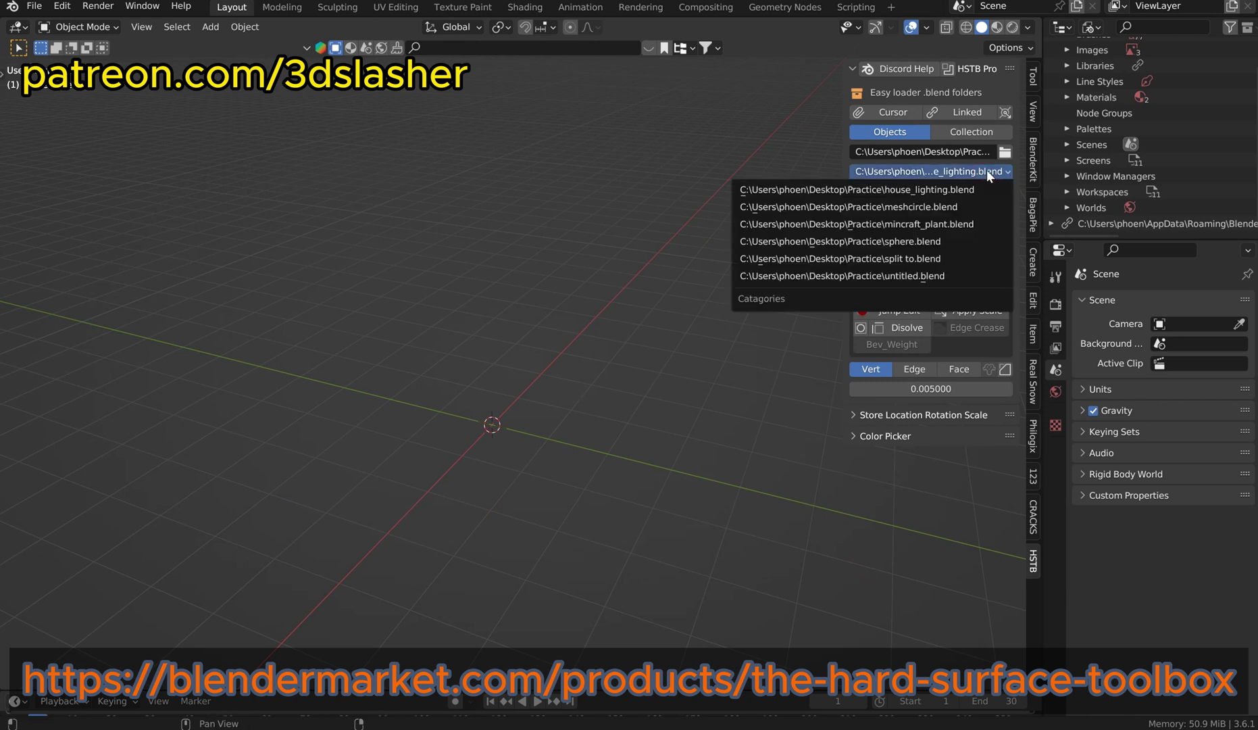
{"action": "left_click", "coordinate": [907, 241]}
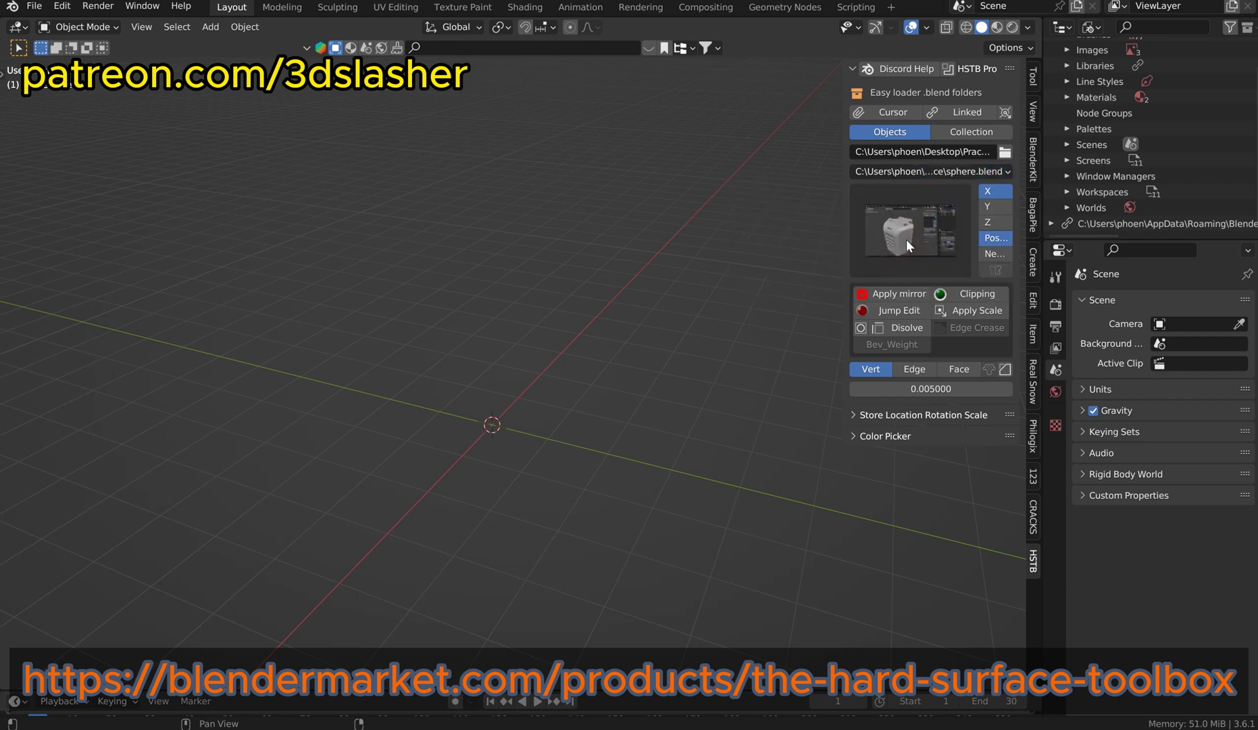
{"action": "left_click", "coordinate": [907, 242]}
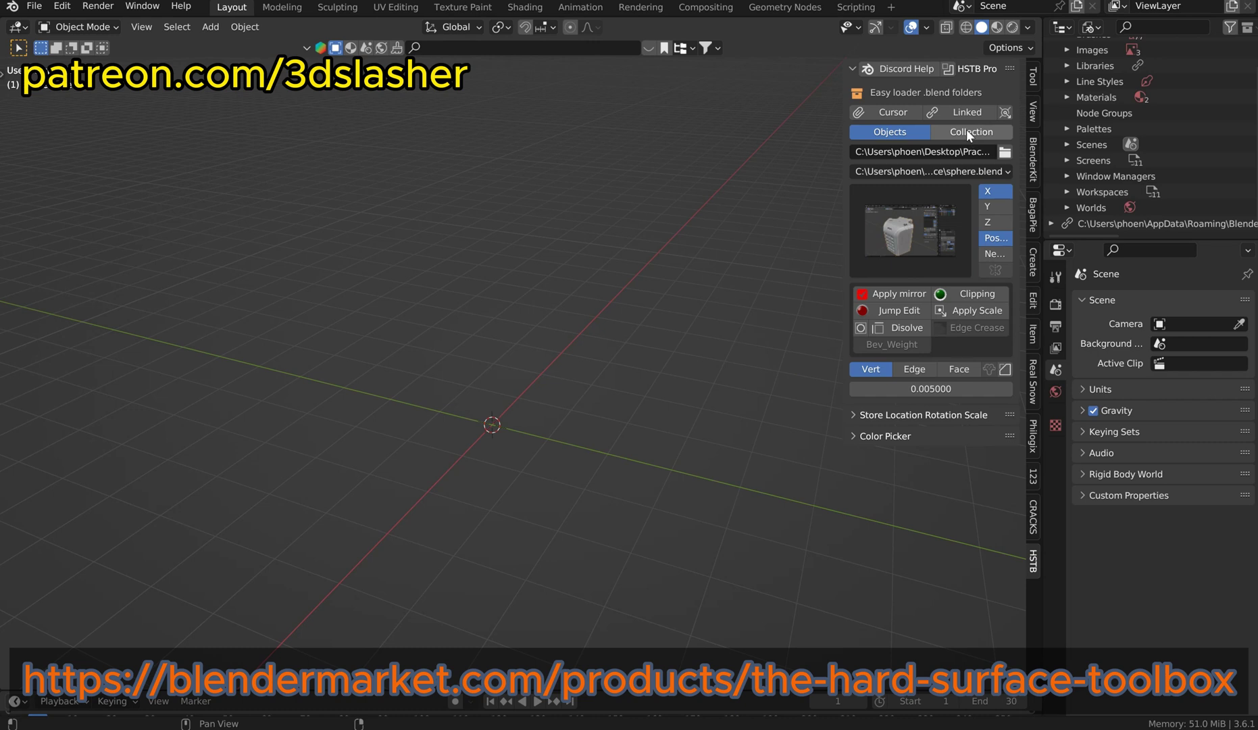
{"action": "left_click", "coordinate": [908, 216]}
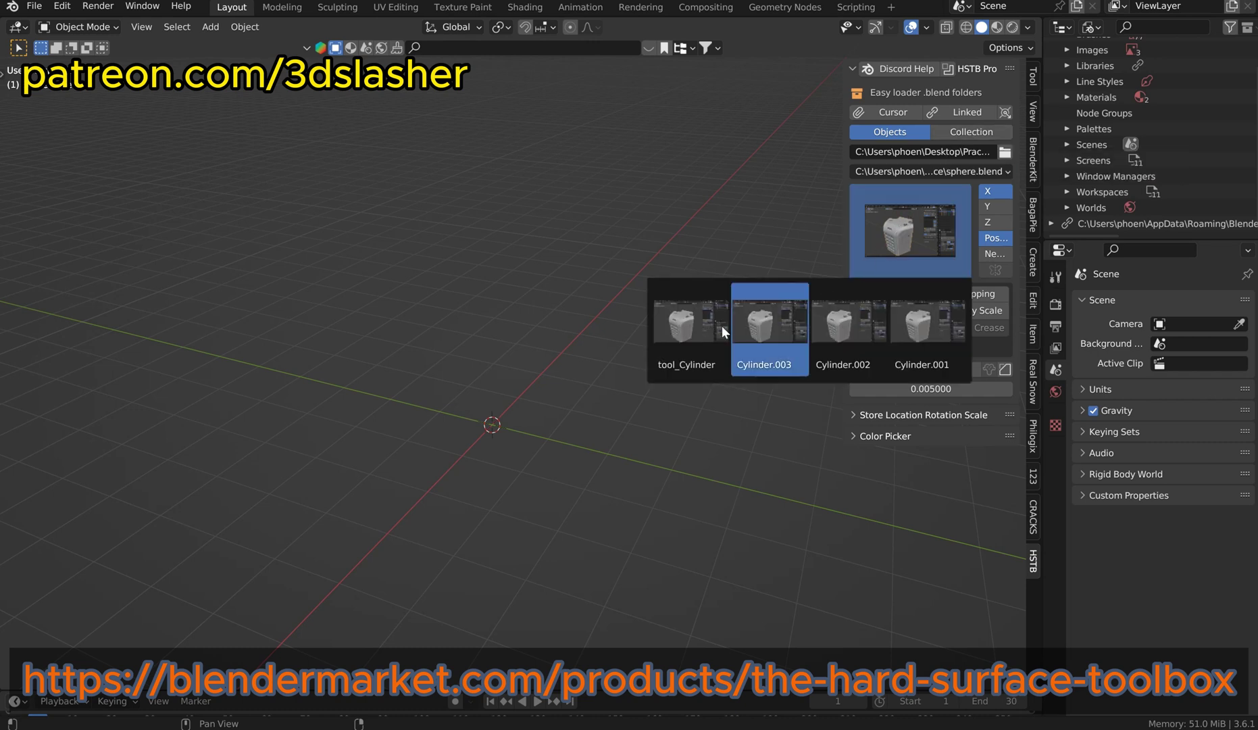
{"action": "left_click", "coordinate": [696, 334]}
{"action": "scroll", "coordinate": [610, 388], "scroll_direction": "up", "scroll_amount": 5}
{"action": "middle_click_drag", "start_coordinate": [611, 394], "coordinate": [696, 182], "text": "shift"}
Load the Cylinder.003, Cylinder.002 and Cylinder.001 objects from sphere.blend and set the Easy loader to collections
{"action": "left_click", "coordinate": [910, 227]}
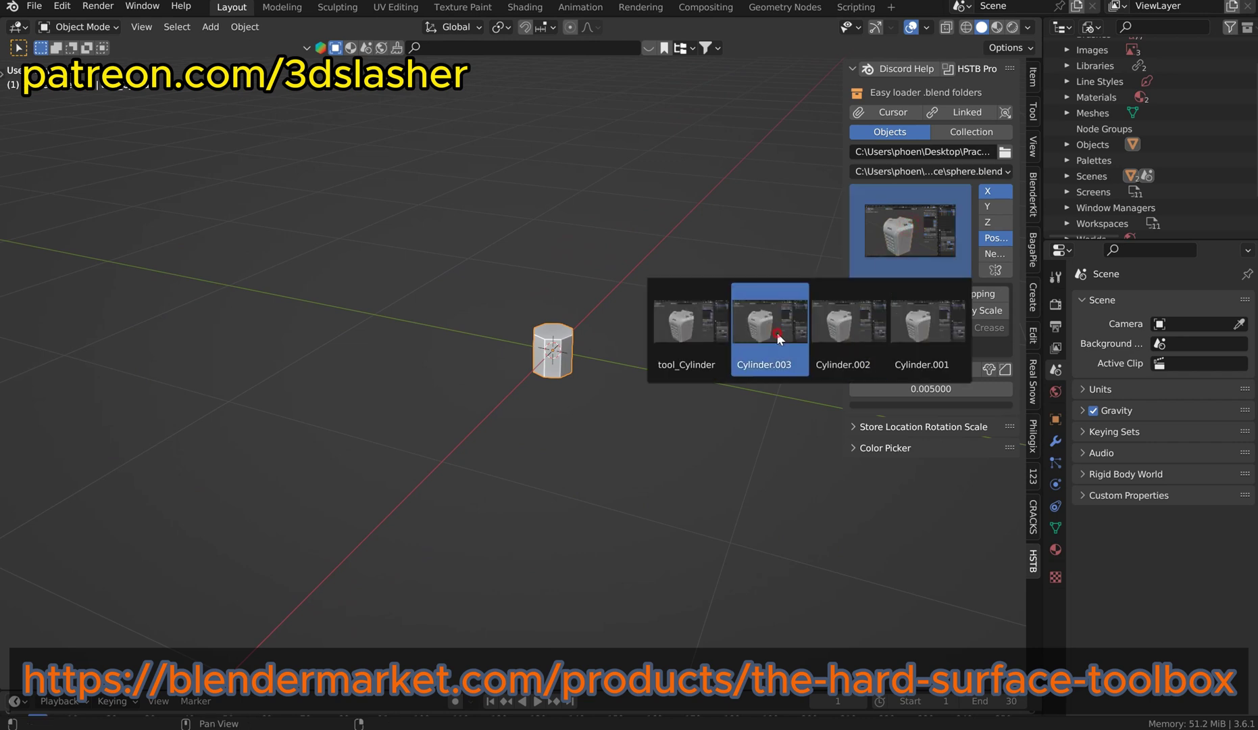
{"action": "left_click", "coordinate": [778, 332]}
{"action": "left_click", "coordinate": [907, 259]}
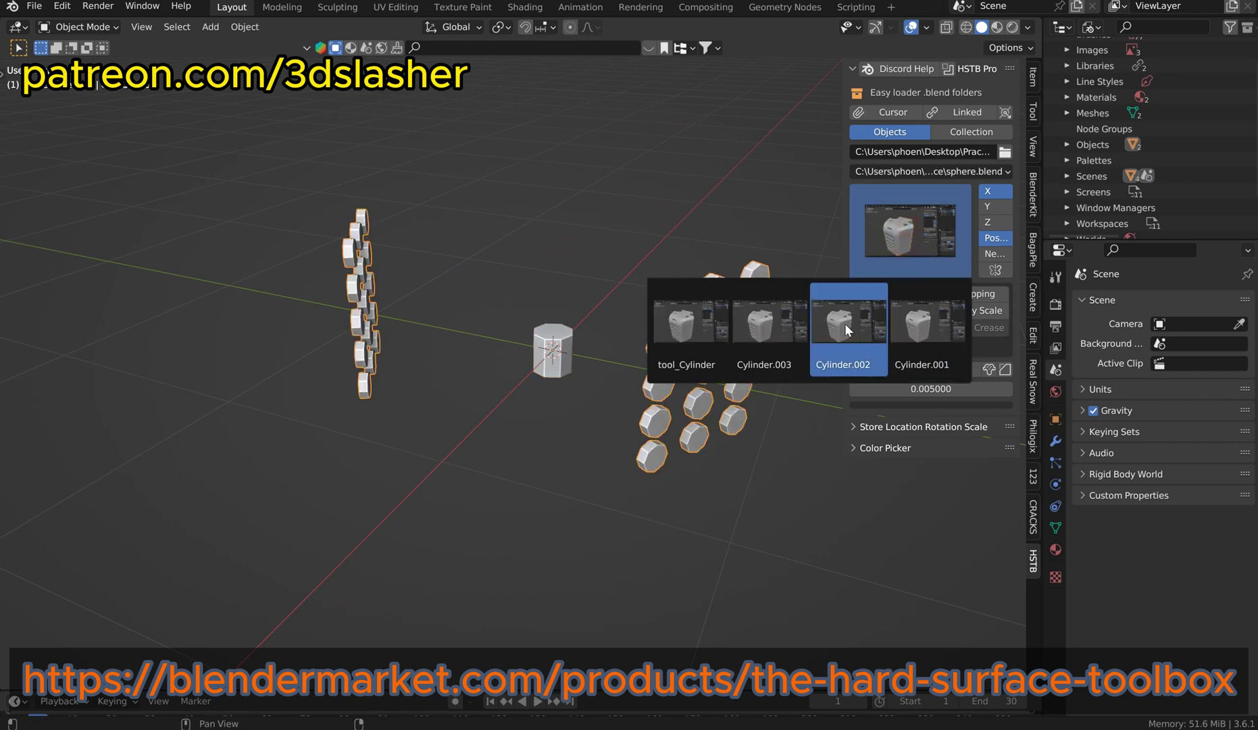
{"action": "left_click", "coordinate": [845, 324]}
{"action": "left_click", "coordinate": [921, 231]}
{"action": "left_click", "coordinate": [923, 310]}
{"action": "middle_click_drag", "start_coordinate": [648, 316], "coordinate": [693, 160]}
{"action": "left_click", "coordinate": [962, 133]}
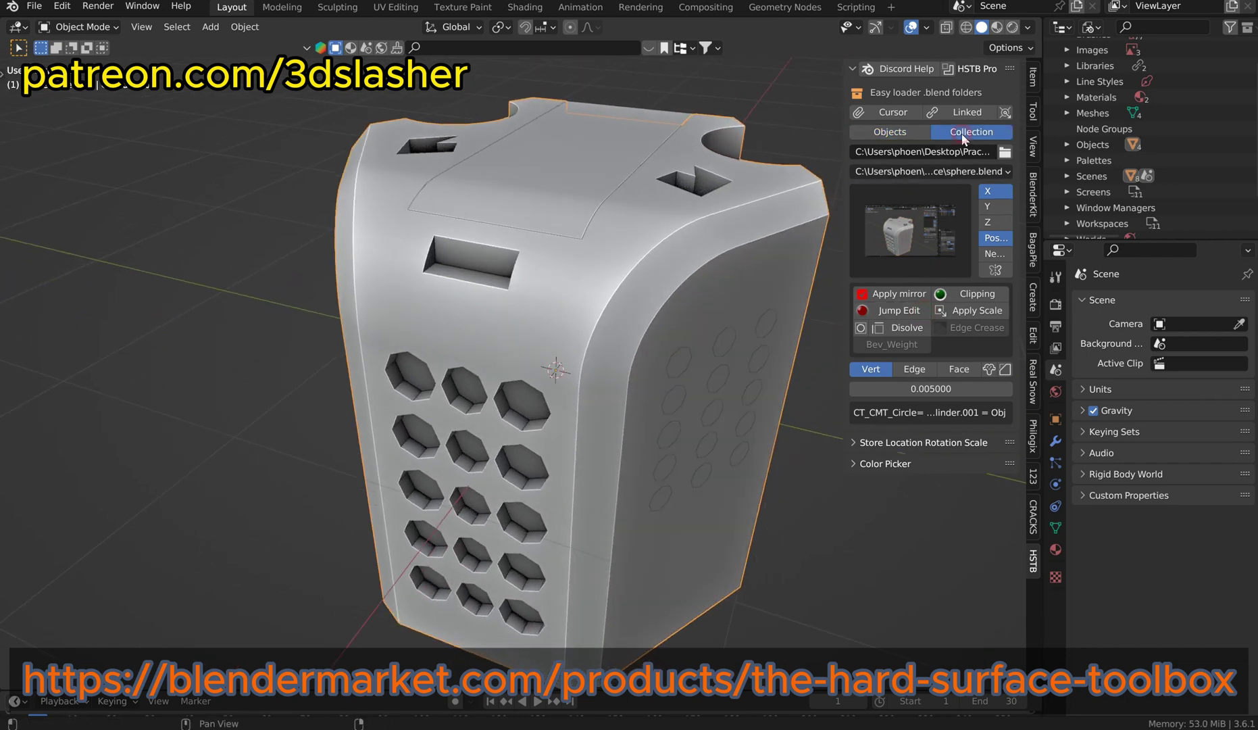
{"action": "left_click", "coordinate": [948, 169]}
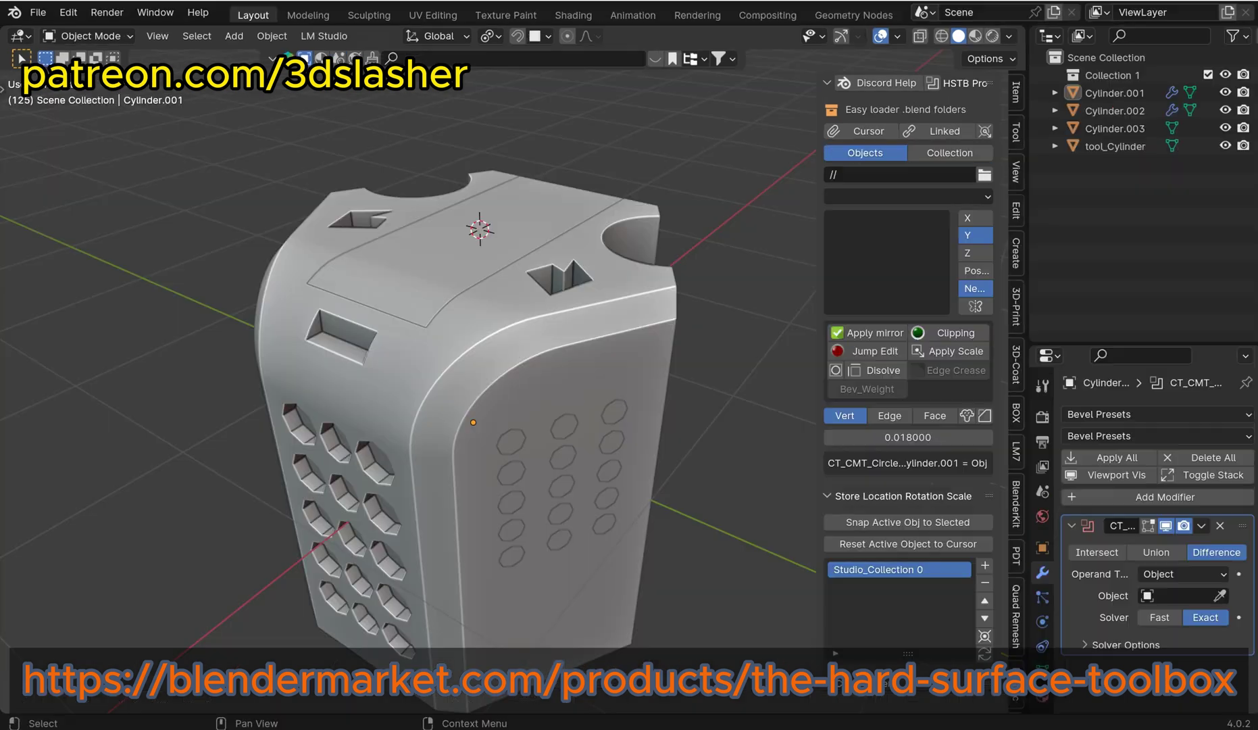
In the sphere.blend session, move all objects of the body into Collection 1 and save the file
{"action": "scroll", "coordinate": [625, 298], "scroll_direction": "down", "scroll_amount": 1}
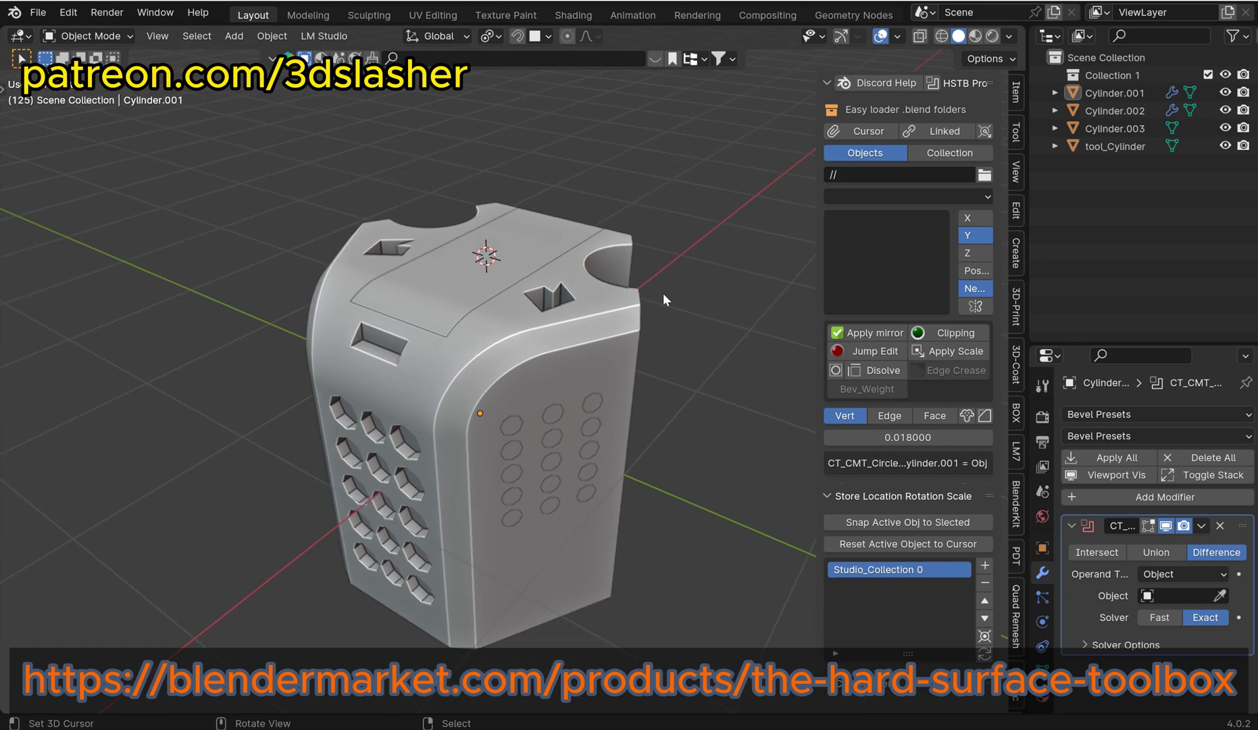
{"action": "middle_click_drag", "start_coordinate": [622, 297], "coordinate": [645, 298]}
{"action": "key", "text": "a"}
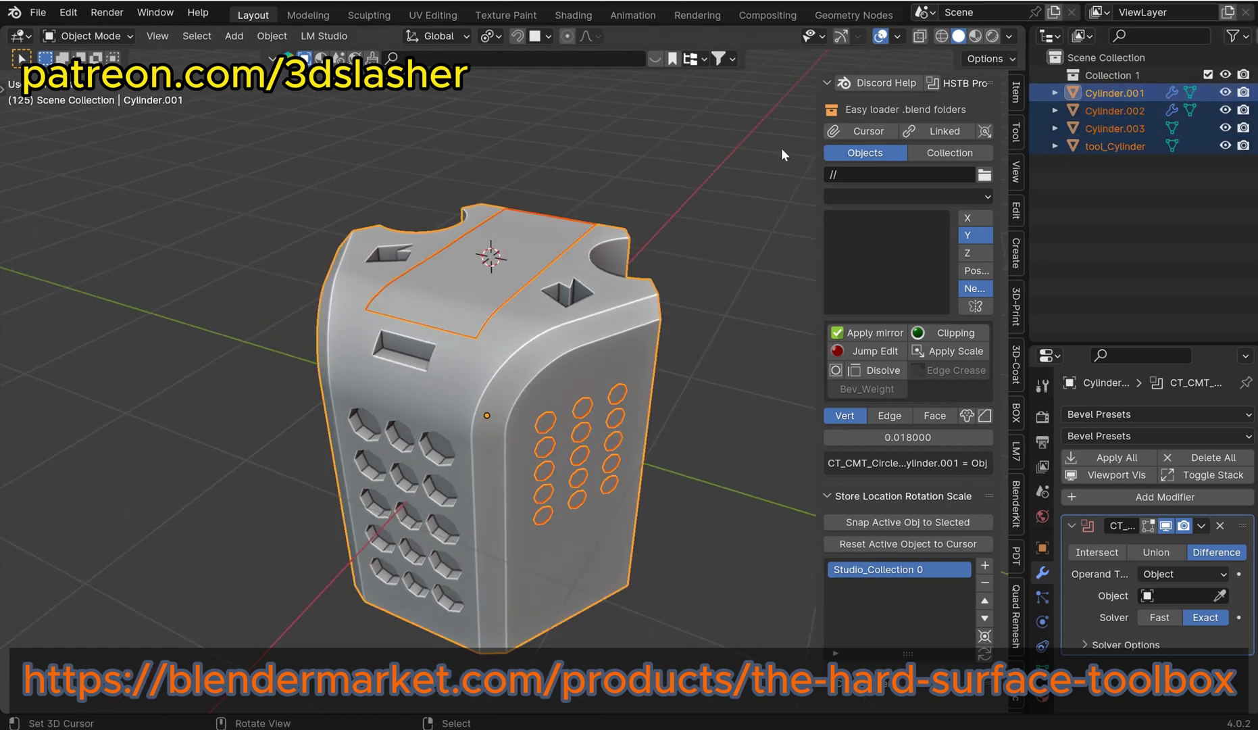
{"action": "key", "text": "m"}
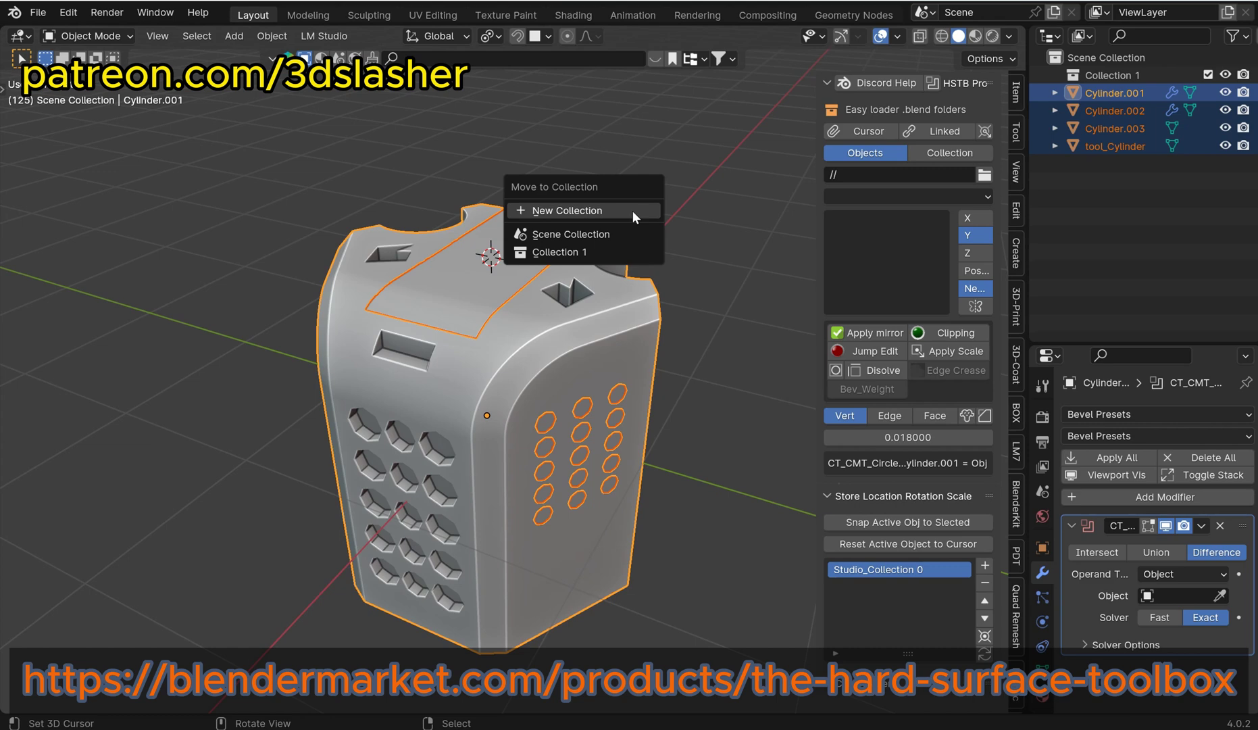
{"action": "left_click", "coordinate": [589, 250]}
{"action": "key", "text": "ctrl+s"}
Switch to the Blender window with the three cubes and set the Practice folder as the Easy loader's collection source
{"action": "key", "text": "alt+Tab"}
{"action": "key", "text": "alt+Tab"}
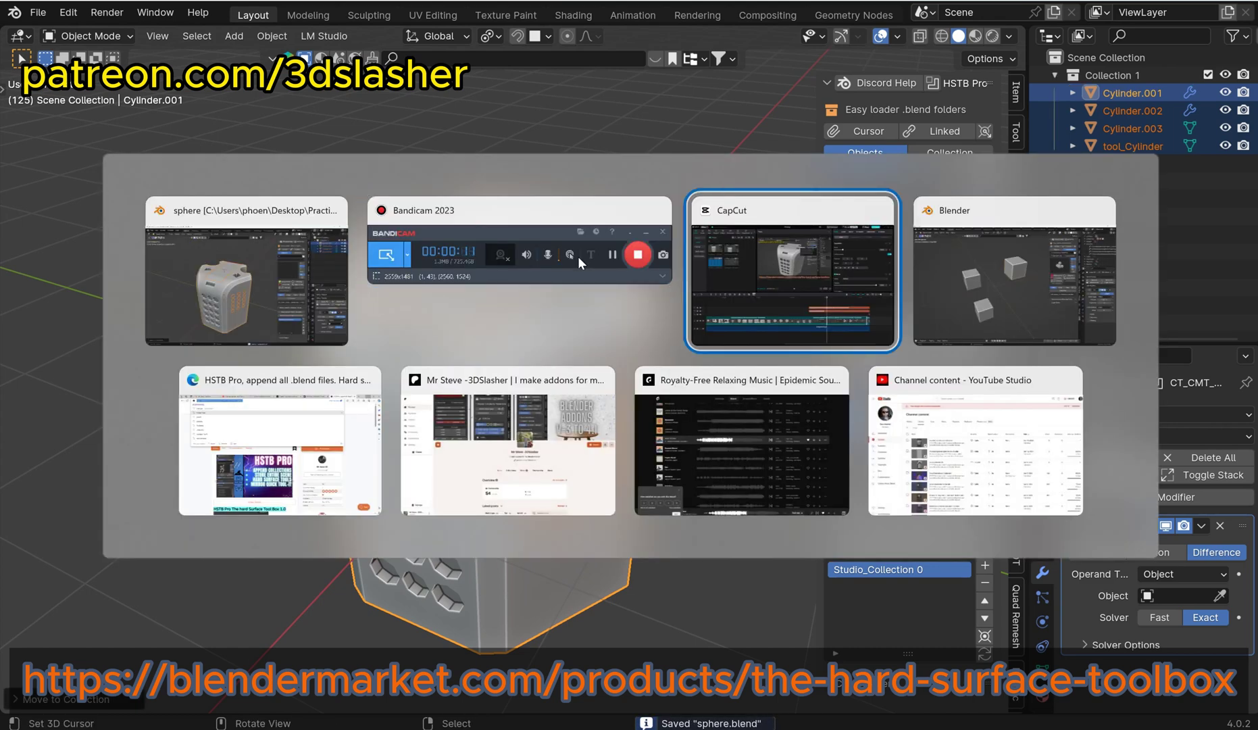
{"action": "left_click", "coordinate": [950, 265]}
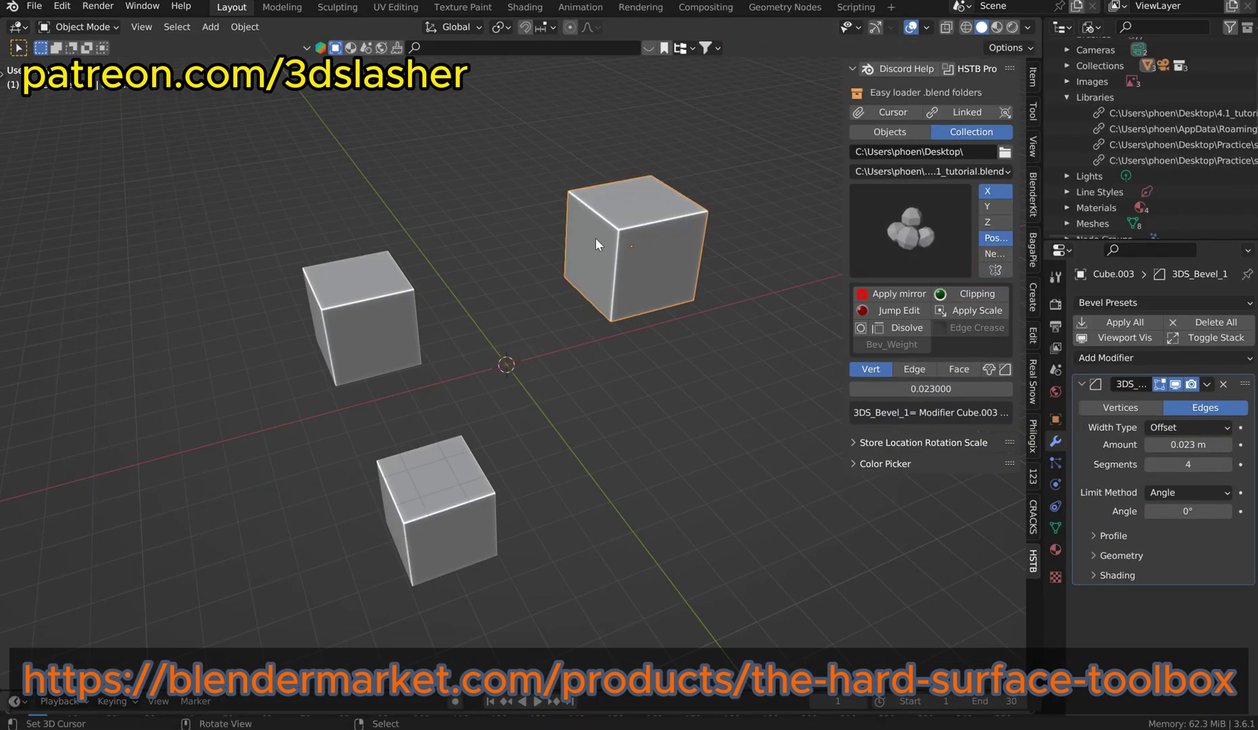
{"action": "middle_click_drag", "start_coordinate": [663, 305], "coordinate": [636, 293]}
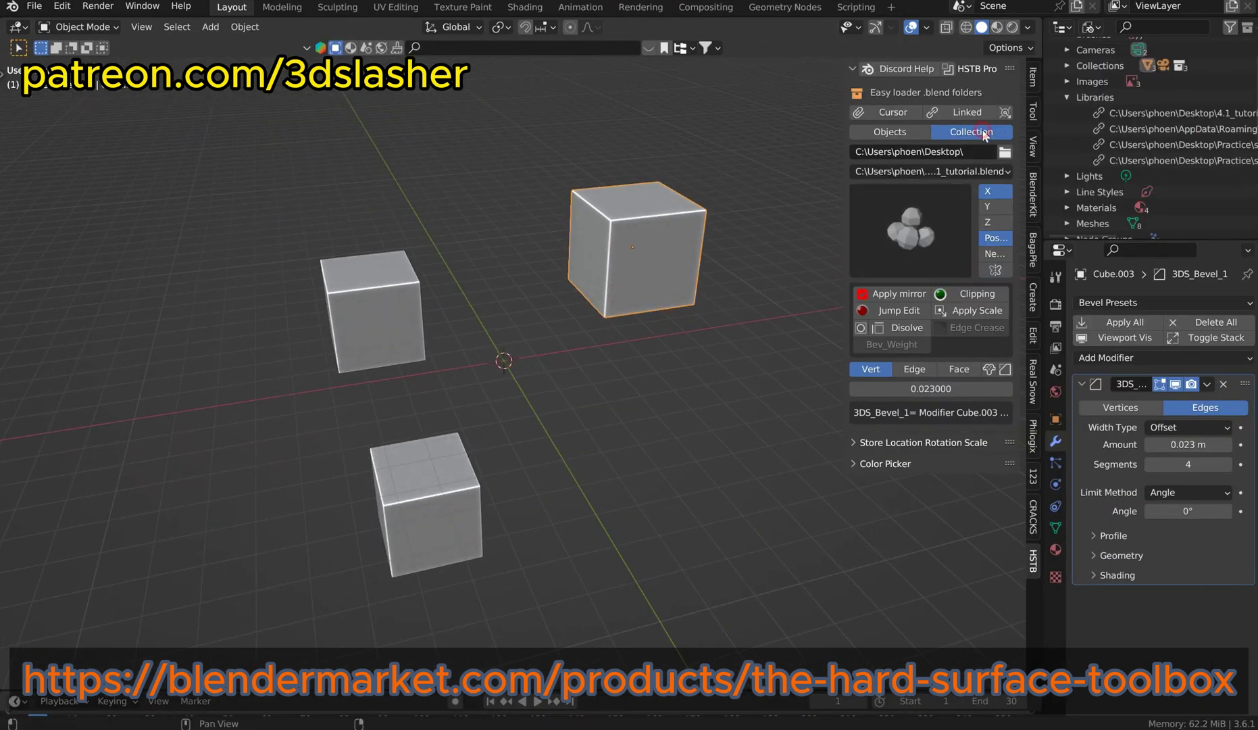
{"action": "left_click", "coordinate": [1005, 152]}
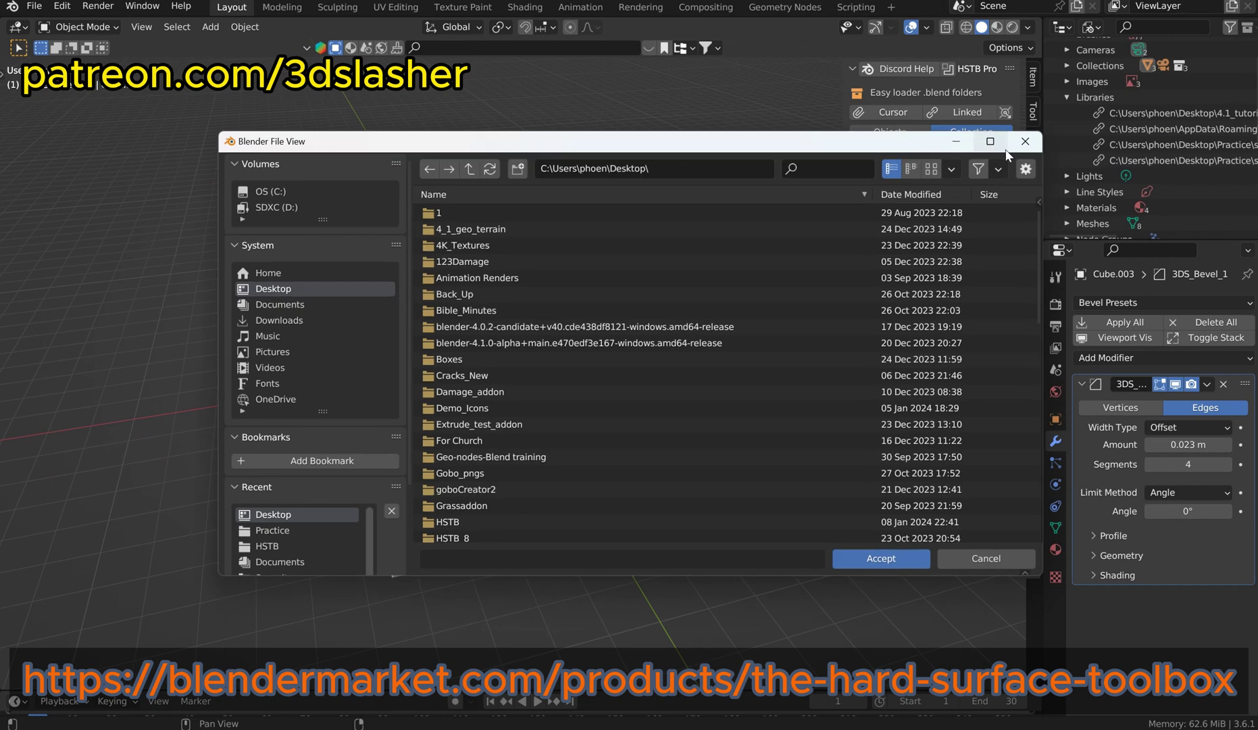
{"action": "left_click", "coordinate": [824, 168]}
{"action": "type", "text": "pr"}
{"action": "double_click", "coordinate": [447, 229]}
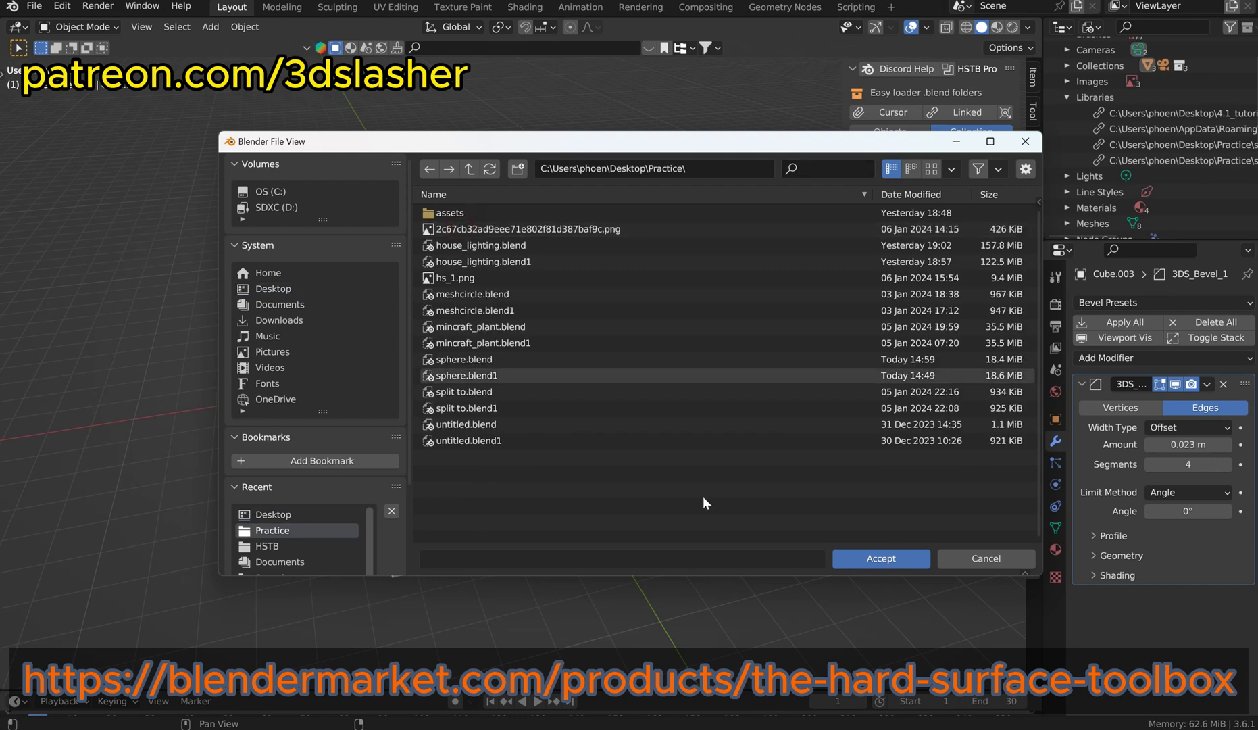
{"action": "left_click", "coordinate": [880, 557]}
Choose sphere.blend as the source file and load its collection into the scene with the cubes
{"action": "left_click", "coordinate": [957, 171]}
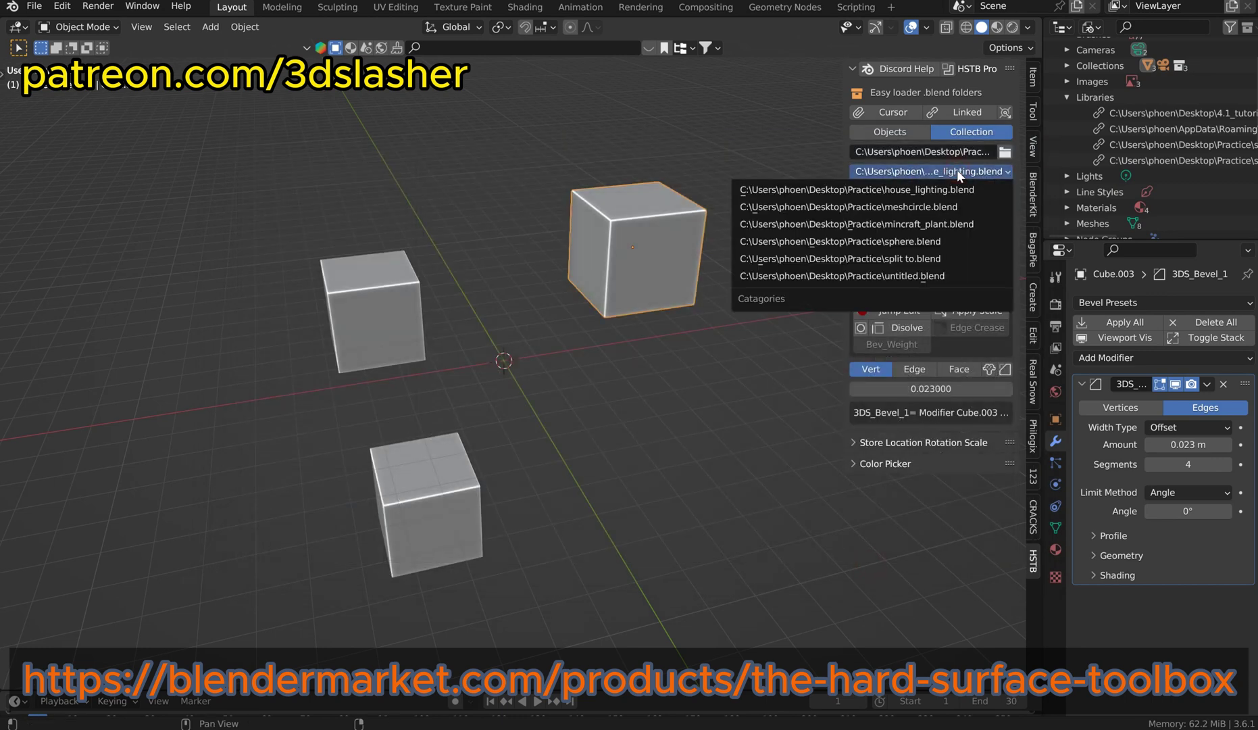
{"action": "left_click", "coordinate": [908, 240]}
{"action": "left_click", "coordinate": [978, 325]}
{"action": "scroll", "coordinate": [691, 377], "scroll_direction": "up", "scroll_amount": 7}
{"action": "middle_click_drag", "start_coordinate": [714, 369], "coordinate": [633, 371]}
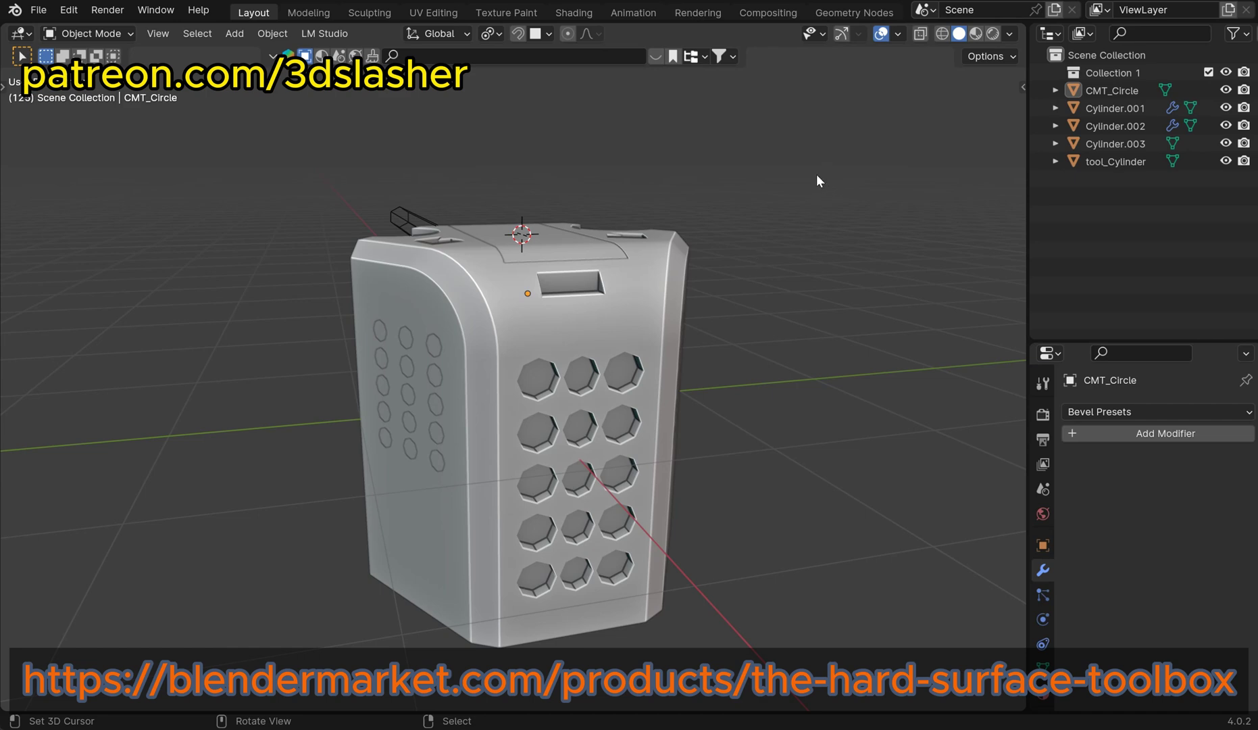
Examine the octagonal holes in the side of the body up close
{"action": "scroll", "coordinate": [789, 246], "scroll_direction": "up", "scroll_amount": 4}
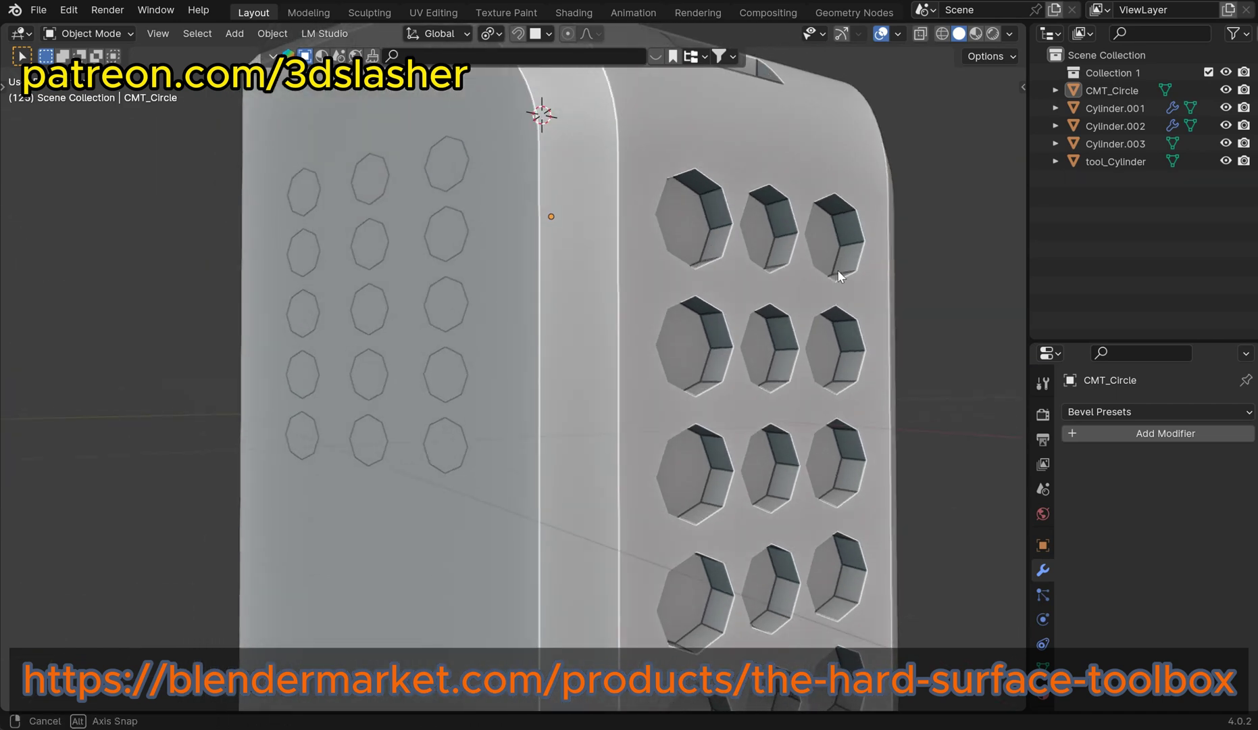